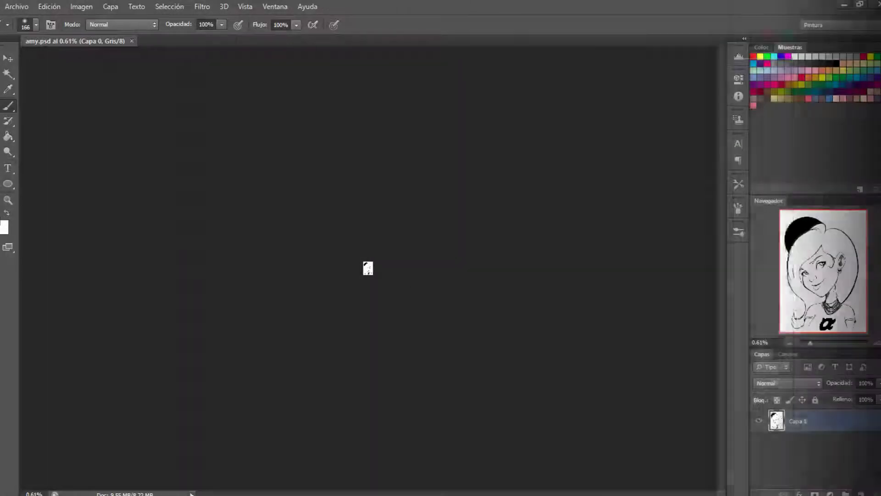
Add a new layer and a background layer, fill the base grey, and add layer Capa 2
left_click(110, 6)
left_click(138, 12)
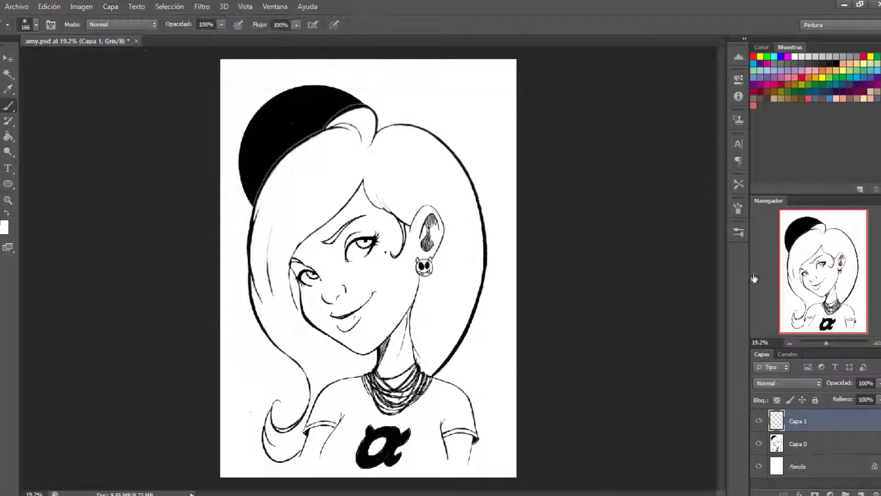
left_click_drag(827, 343, 828, 343)
key("g")
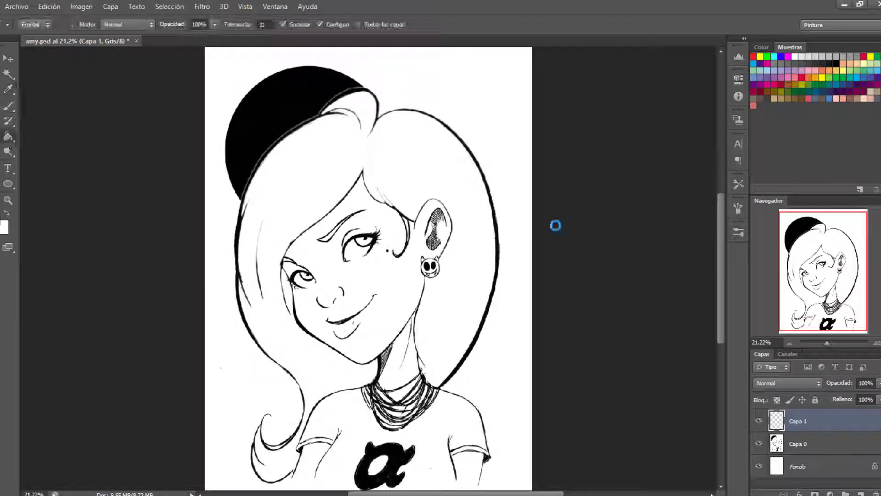
left_click(528, 224)
Lower the brush settings and reduce the Levels adjustment to 52%
key("b")
left_click_drag(222, 25, 177, 39)
left_click_drag(296, 25, 264, 39)
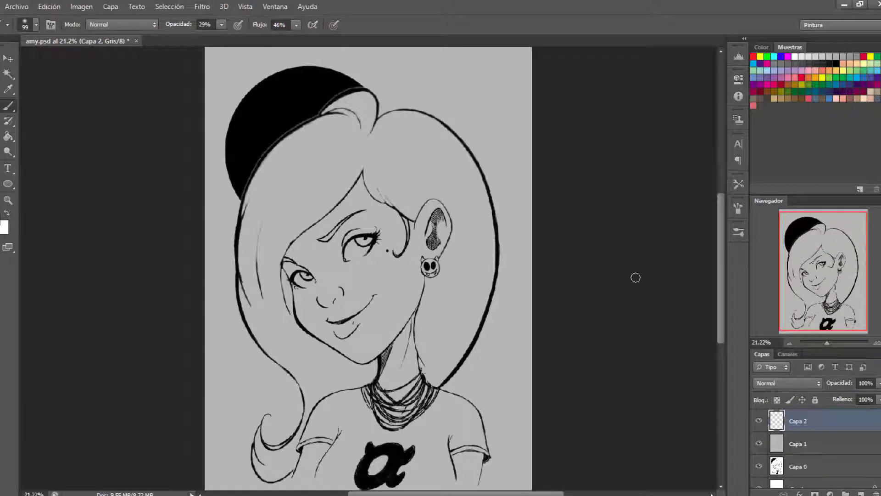
scroll(436, 317, "down", 1)
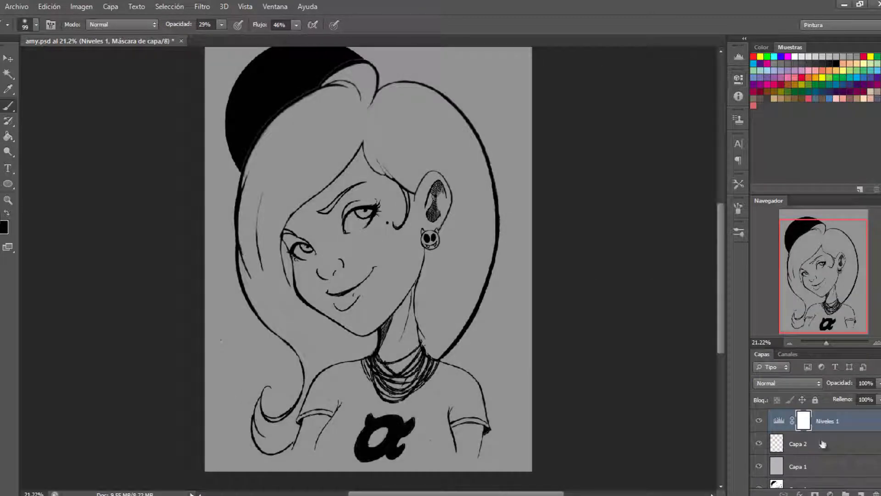
left_click_drag(840, 383, 779, 383)
On new layer Capa 3, paint soft light strokes across both cheeks at lower flow
left_click(799, 421)
left_click_drag(826, 342, 829, 343)
key("x")
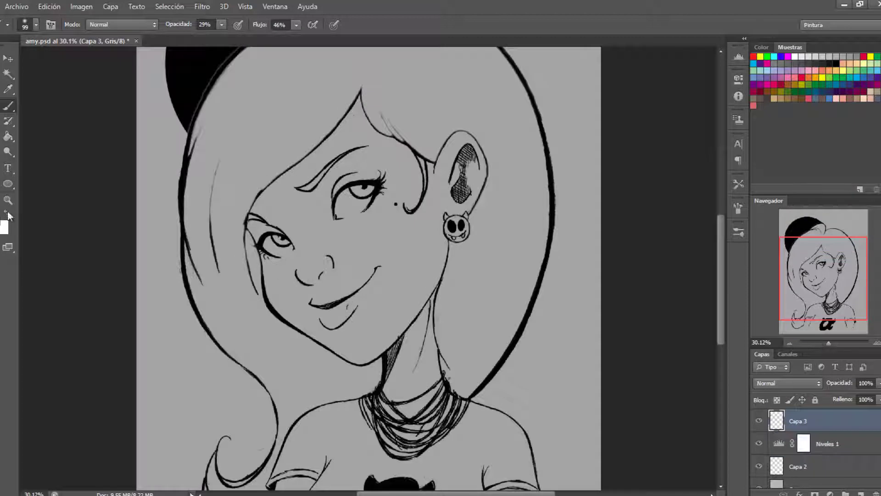
left_click_drag(271, 268, 311, 302)
left_click_drag(297, 24, 275, 39)
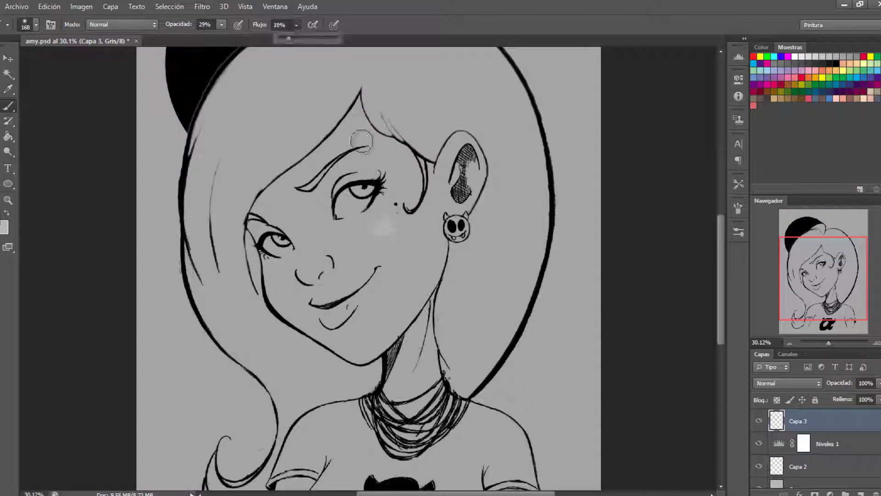
left_click_drag(353, 254, 387, 225)
Brighten the neck, lower-left jaw and both eye whites with a larger soft brush
key("bracketright")
key("bracketright")
key("bracketright")
left_click_drag(440, 244, 413, 381)
left_click_drag(330, 340, 276, 299)
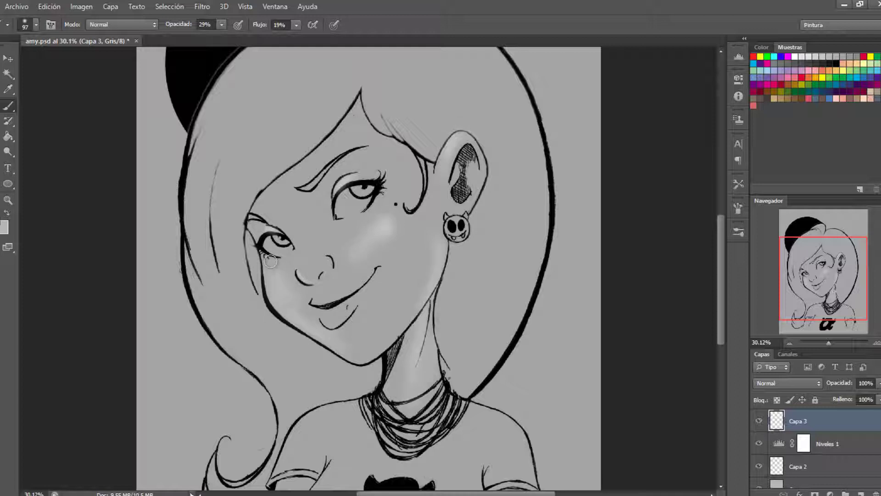
left_click_drag(266, 246, 289, 250)
left_click_drag(340, 207, 363, 204)
Add layer Capa 4 in Color blend mode and pick an orange skin colour
key("ctrl+shift+alt+n")
key("shift+alt+c")
key("g")
left_click(841, 63)
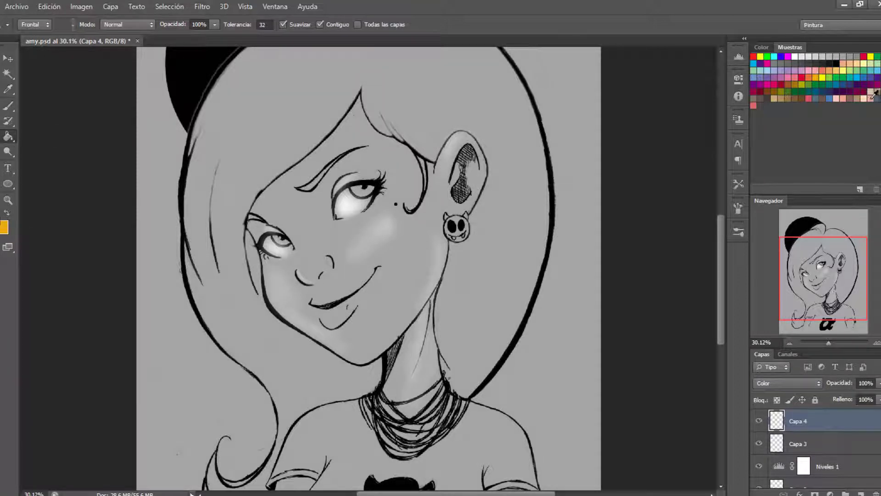
Fill the Color layer with the orange skin tone, then paint pink cheek blush on new layer Capa 5
left_click(555, 261)
key("ctrl+shift+alt+n")
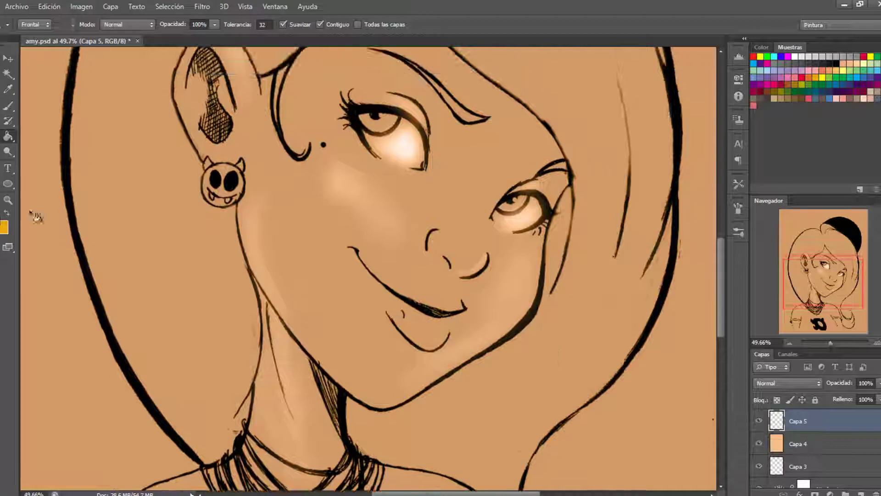
key("b")
left_click_drag(303, 198, 315, 252)
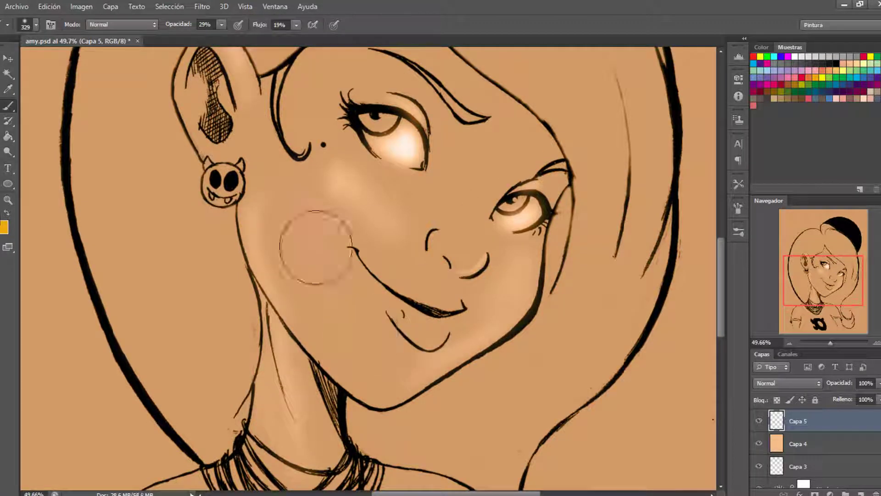
left_click_drag(317, 197, 329, 230)
left_click_drag(331, 174, 339, 239)
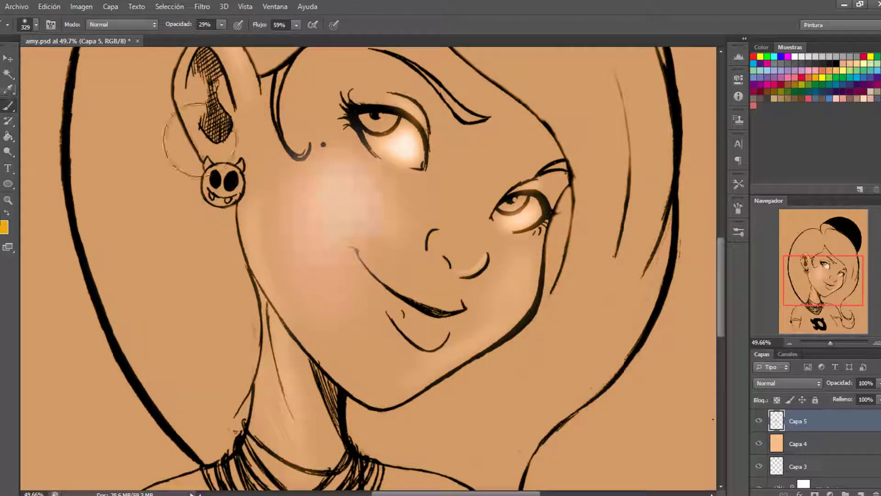
mouse_move(299, 184)
left_mouse_down()
mouse_move(350, 313)
mouse_move(470, 276)
left_mouse_up()
Brighten the nose, cheek and neck with a soft highlight stroke, then add layer Capa 6
key("d")
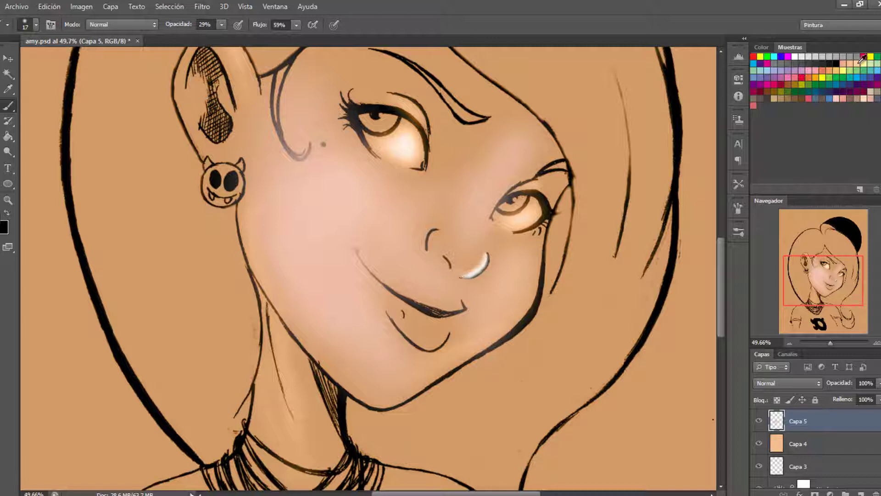
right_click(372, 159)
left_click_drag(291, 187, 399, 241)
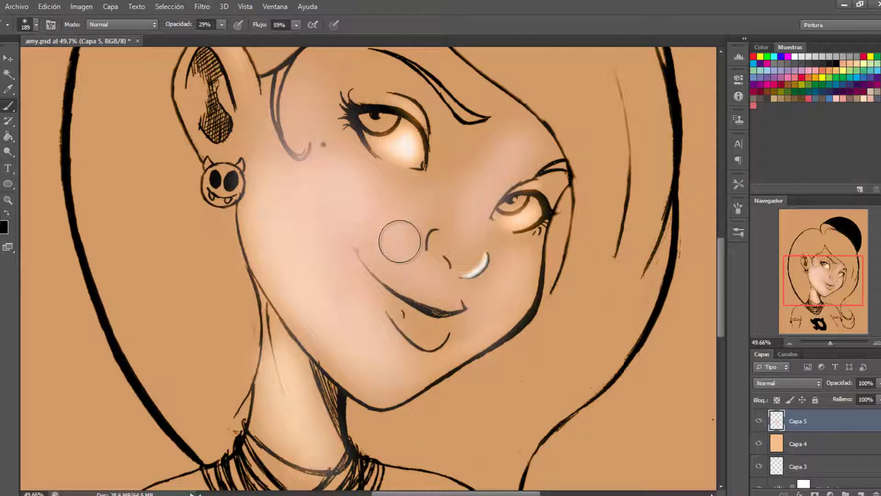
scroll(400, 241, "up", 2)
key("ctrl+shift+alt+n")
Try a soft blush stroke over the cheek and chin, then undo it as too pink
key("j")
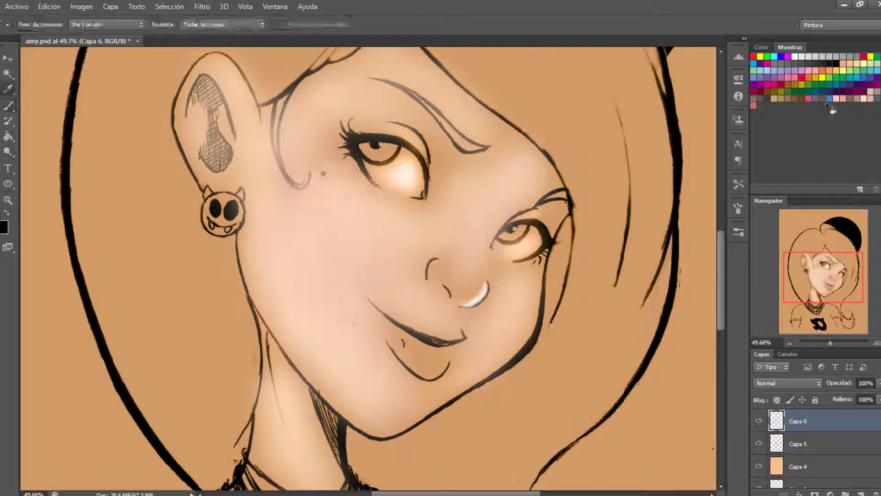
key("b")
key("bracketright")
key("bracketright")
key("bracketright")
left_click_drag(374, 261, 374, 325)
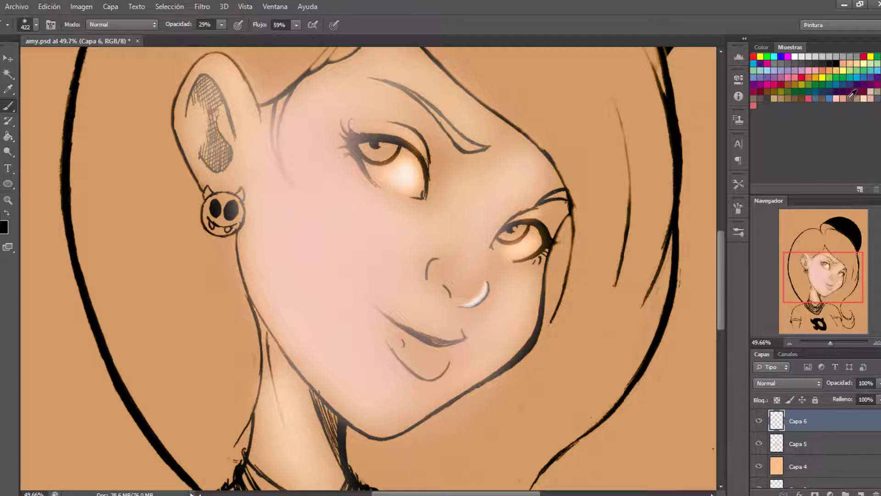
key("ctrl+z")
Set a 16 px brush and paint a pale highlight along the jawline
right_click(478, 249)
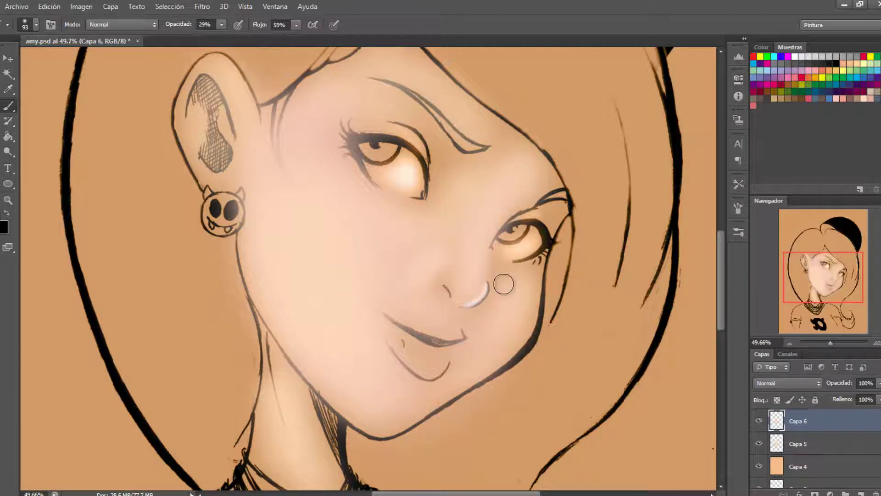
right_click(514, 218)
type("16")
key("Return")
mouse_move(544, 269)
left_mouse_down()
mouse_move(507, 367)
mouse_move(432, 415)
left_mouse_up()
left_click_drag(468, 391, 390, 436)
Flip the canvas horizontally and sample a skin colour from the face
key("h")
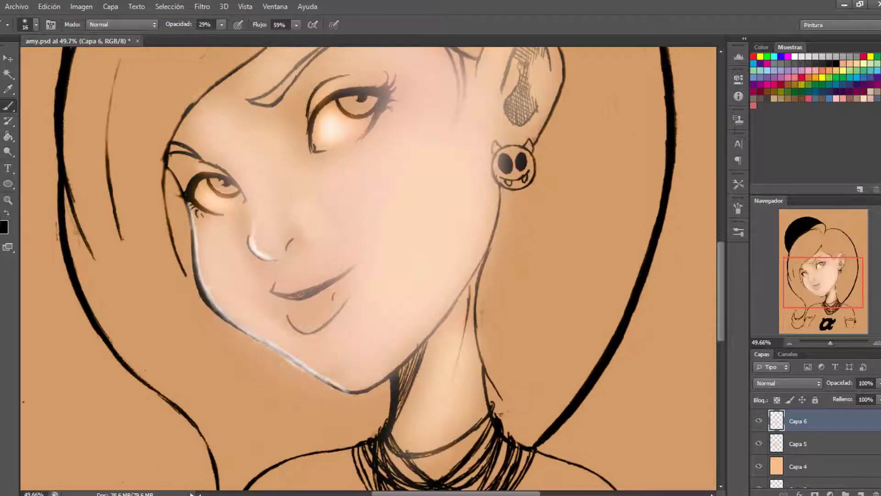
left_click_drag(207, 298, 227, 299)
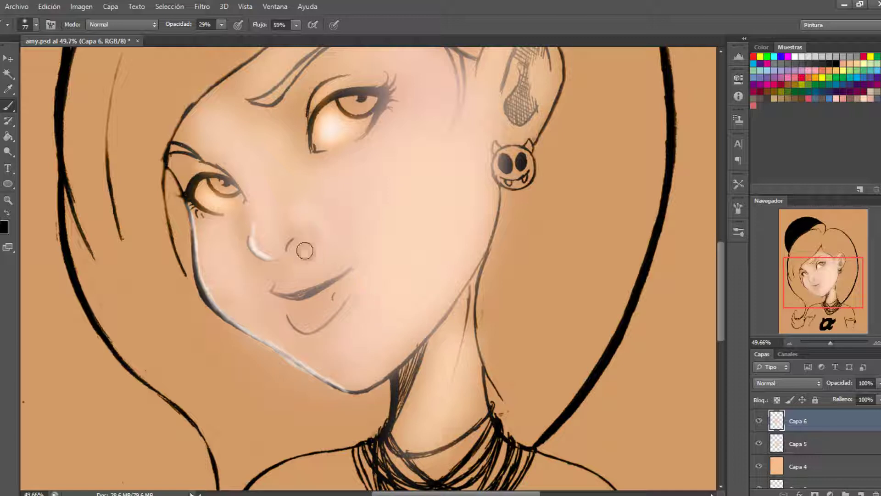
key("bracketleft")
key("bracketleft")
key("bracketleft")
left_click(247, 256, "alt")
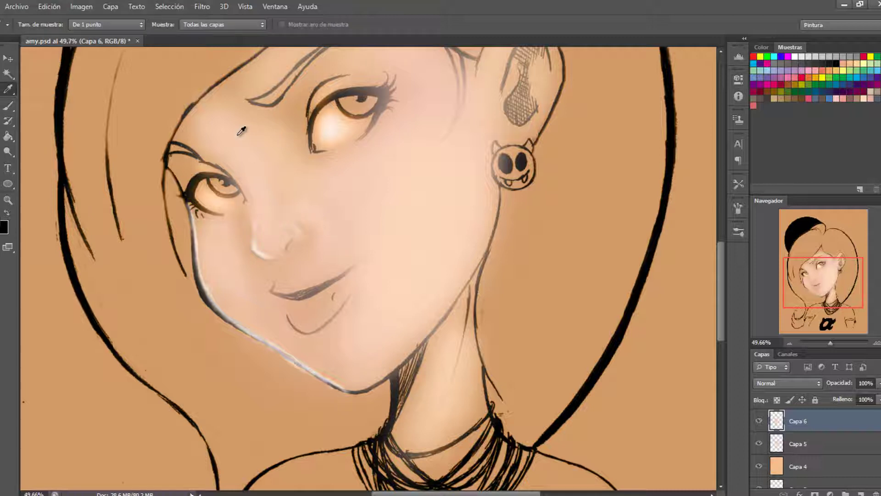
right_click(310, 197)
Enlarge the brush and sample a lighter skin tone near the eye
key("i")
key("b")
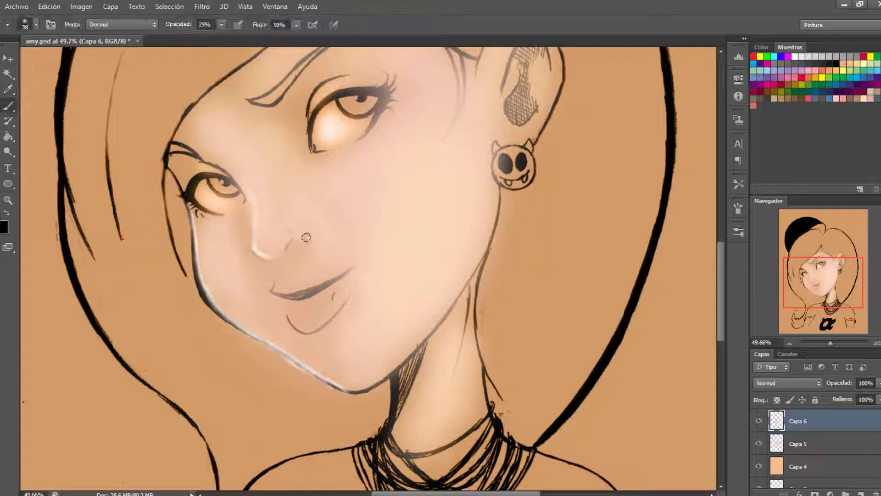
right_click(374, 224)
key("Return")
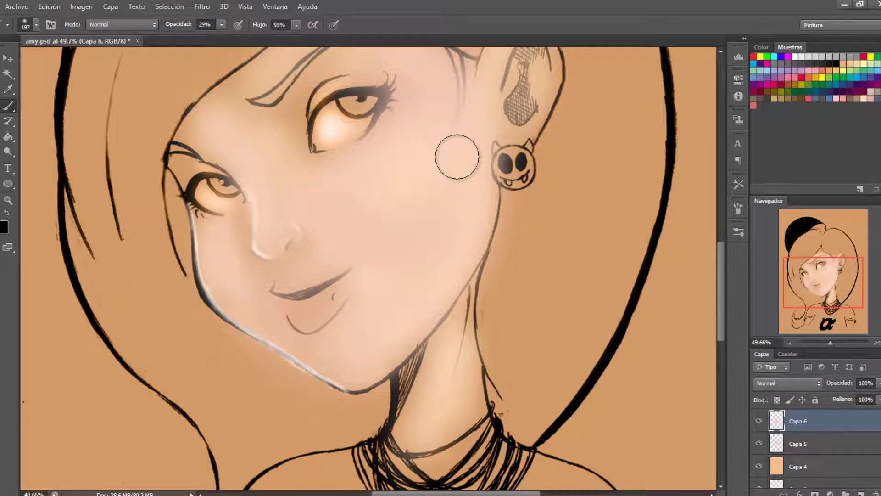
scroll(335, 136, "up", 3)
scroll(335, 135, "down", 1)
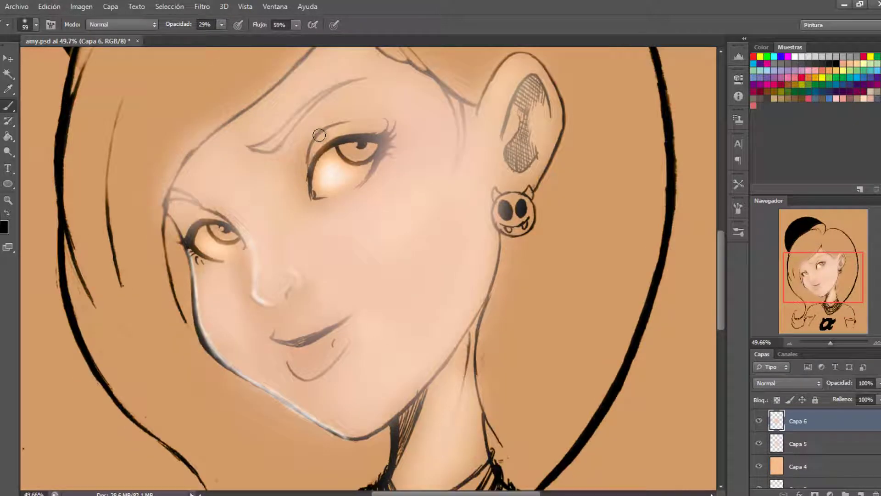
left_click(255, 230, "alt")
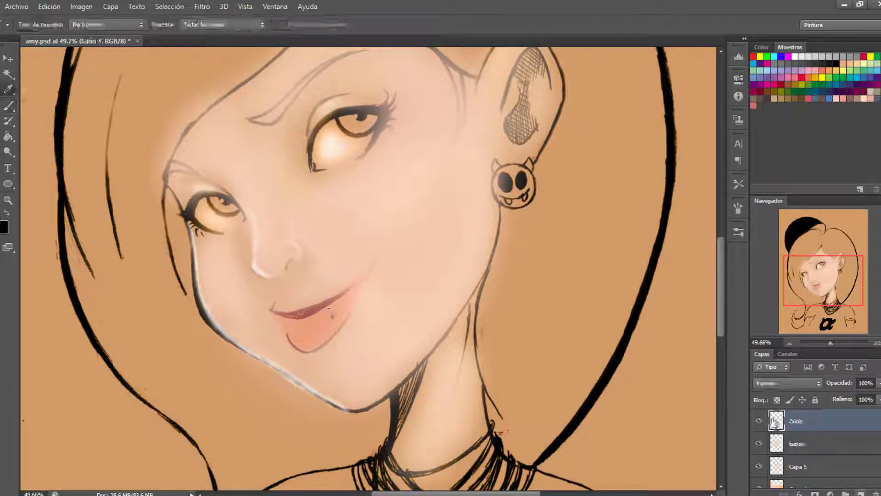
Glaze the upper lip pink at lower brush opacity and darken the mouth line
left_click_drag(222, 26, 197, 34)
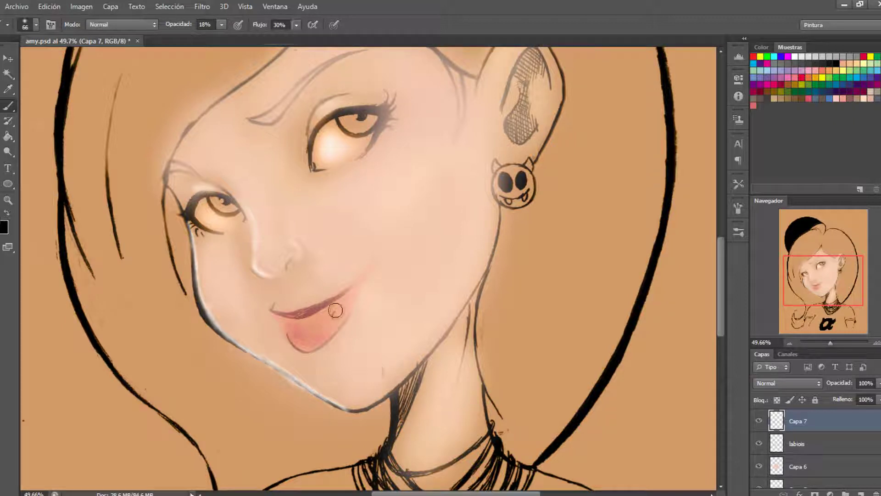
left_click_drag(335, 311, 304, 325)
right_click(399, 179)
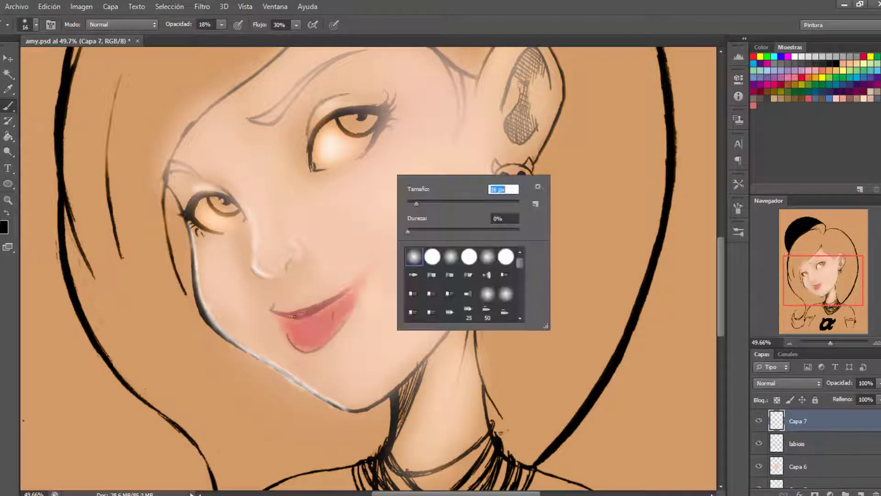
key("i")
key("b")
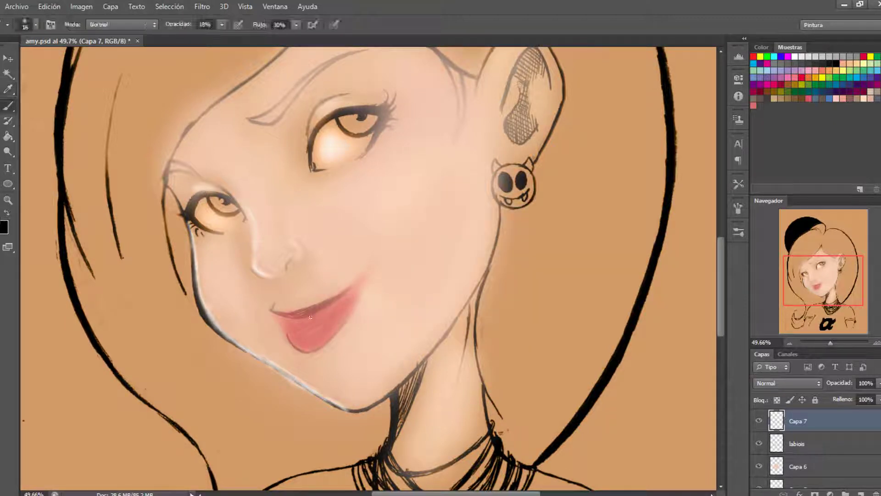
left_click_drag(312, 310, 372, 269)
left_click_drag(280, 315, 353, 291)
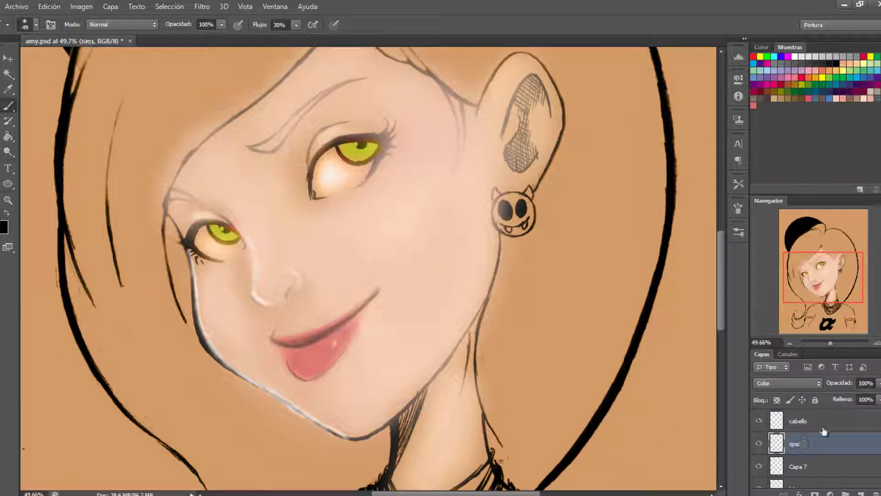
Zoom out to the whole drawing, paint the hair pink and dab pink onto the eyebrow
left_click_drag(831, 343, 827, 347)
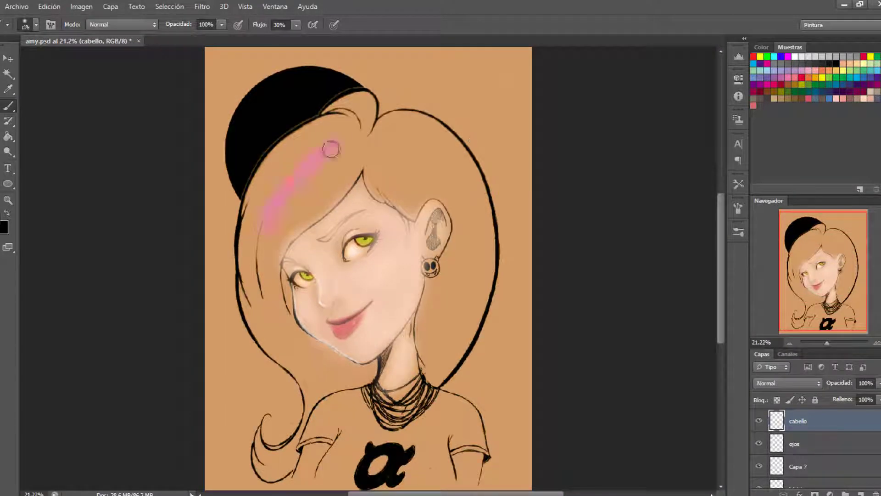
mouse_move(331, 150)
left_mouse_down()
mouse_move(317, 168)
mouse_move(481, 243)
mouse_move(433, 361)
left_mouse_up()
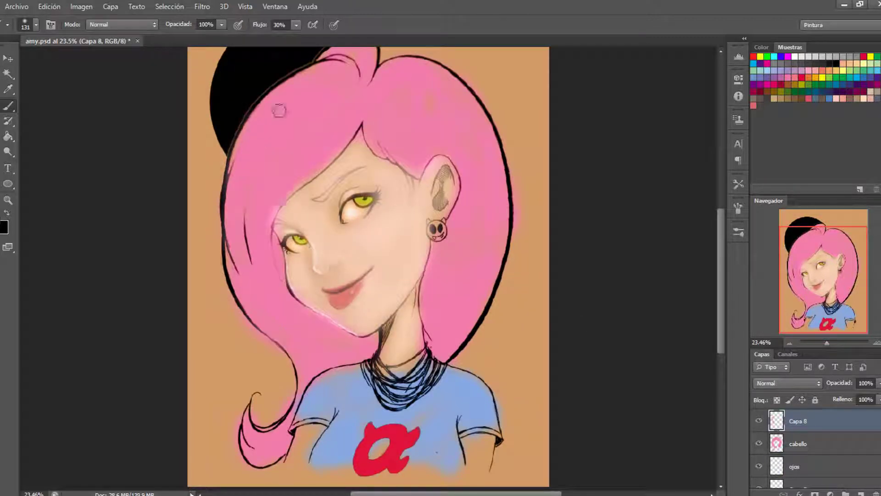
left_click(324, 197)
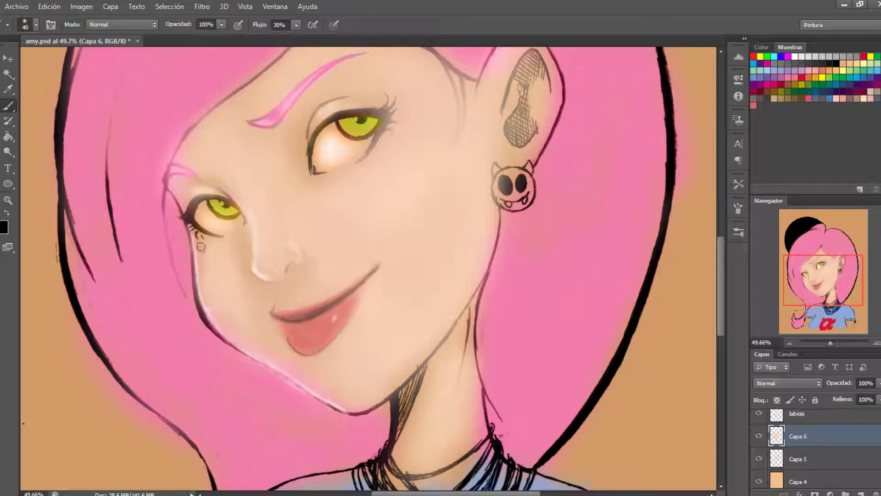
type("cara")
type("19")
Name the layer cara and paint a light highlight along the jawline
key("Return")
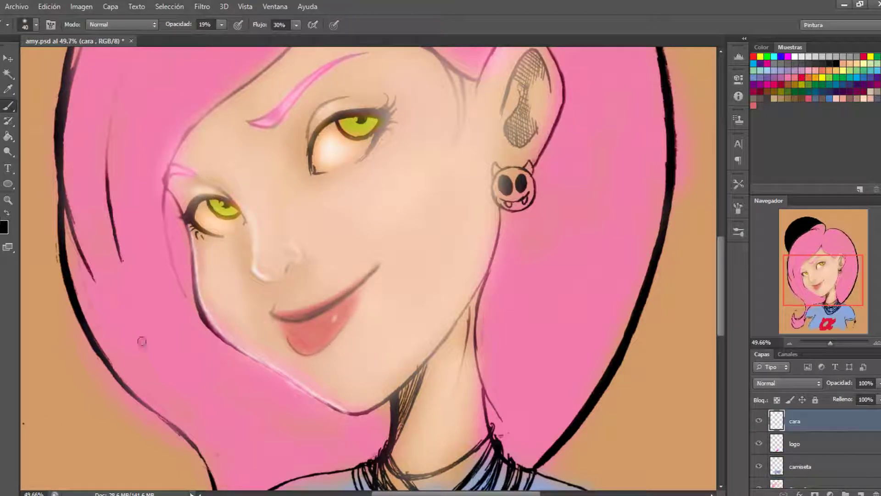
key("x")
right_click(262, 238)
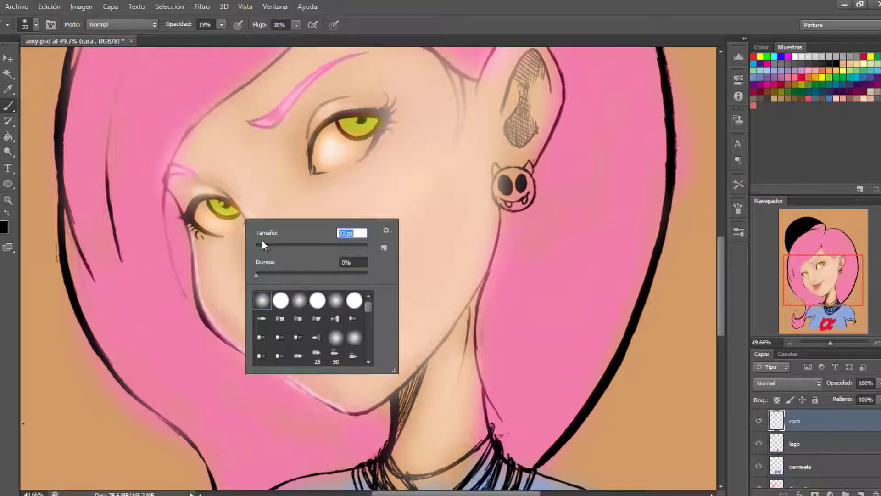
key("Escape")
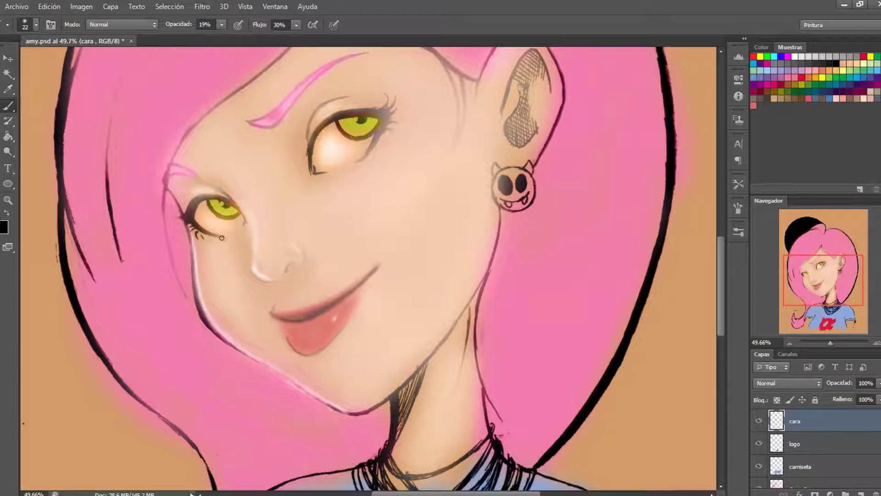
left_click_drag(258, 360, 311, 392)
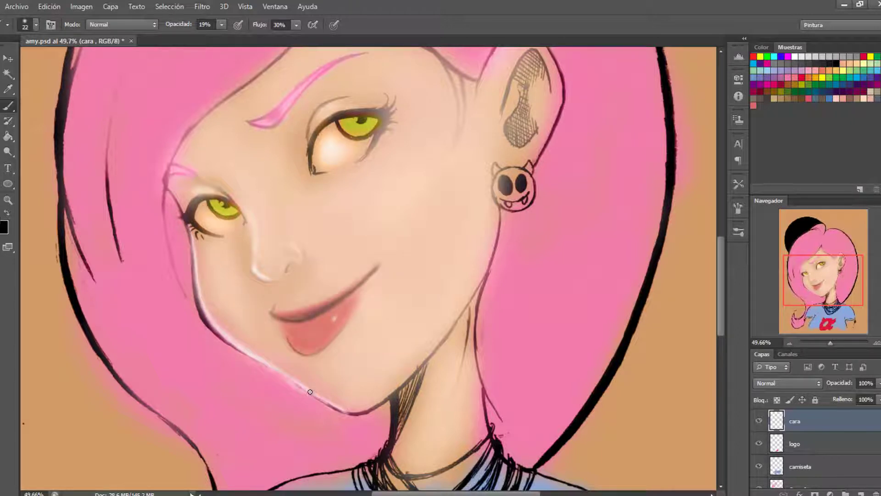
right_click(330, 201)
left_click_drag(436, 225, 425, 224)
key("Escape")
Soften the left cheek with a 57 px brush, then flip the canvas horizontally
right_click(247, 250)
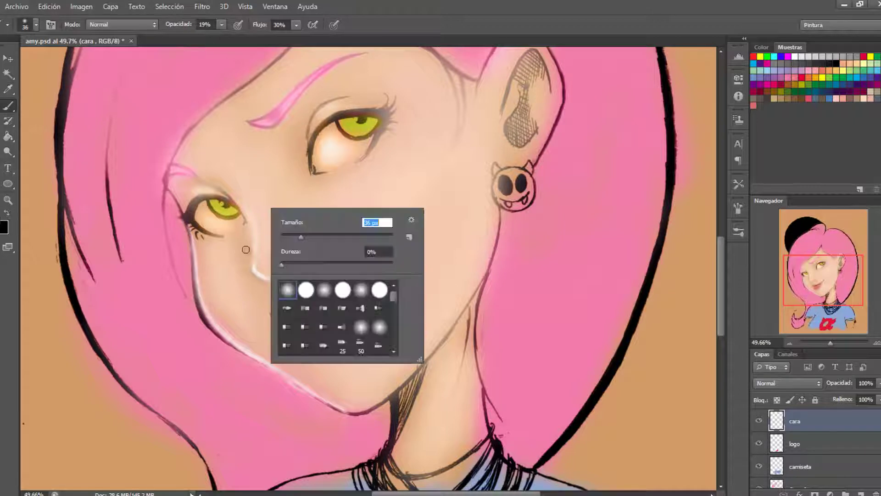
left_click_drag(294, 239, 321, 239)
key("Escape")
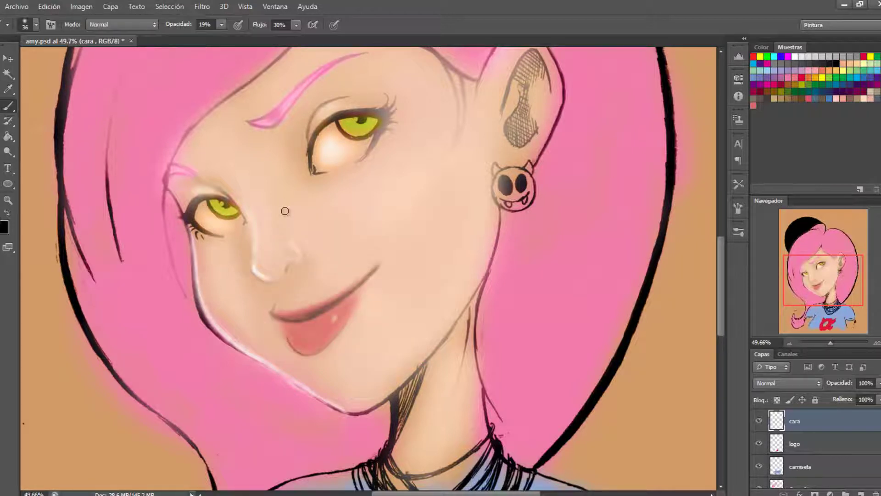
key("bracketright")
key("bracketright")
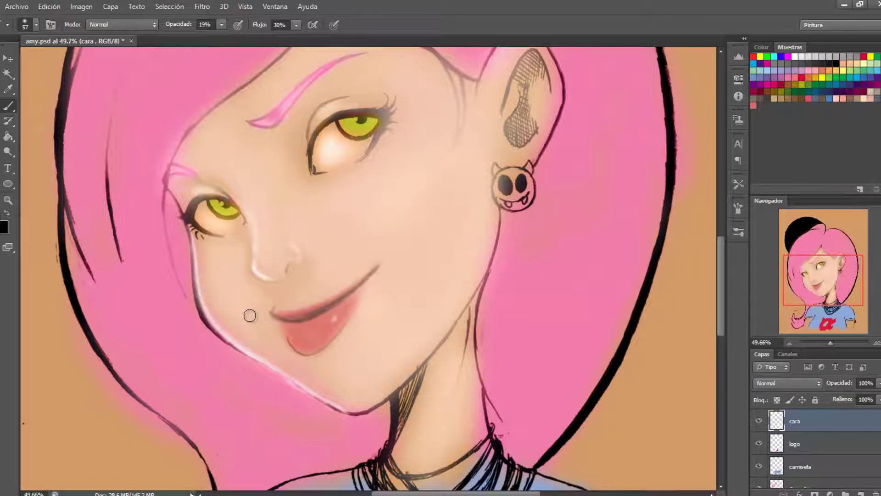
left_click_drag(224, 265, 225, 276)
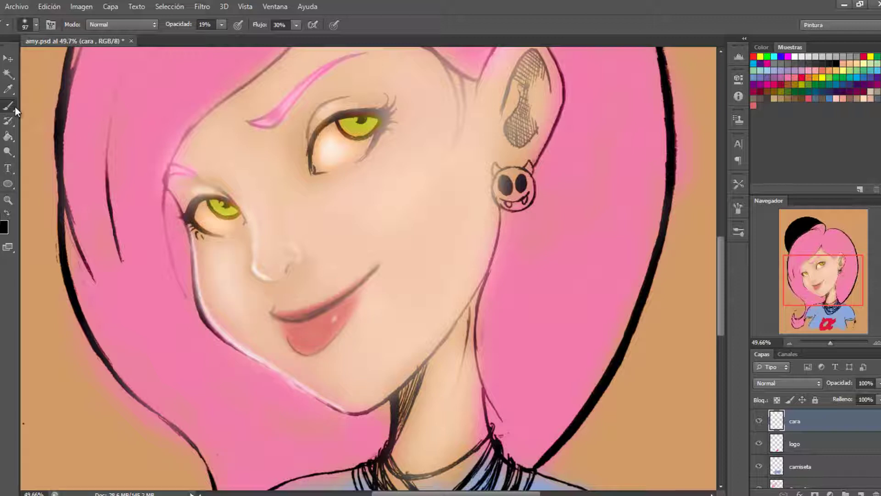
left_click(81, 6)
left_click(281, 171)
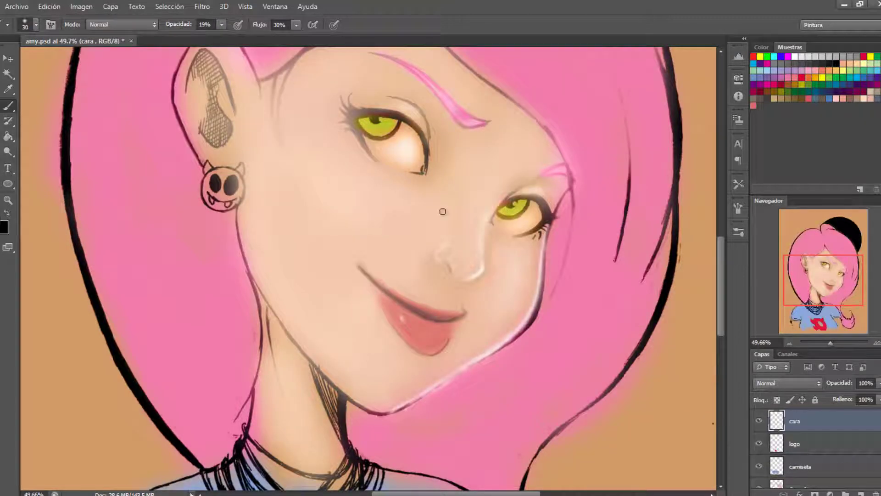
Sample the skin tone near the nose and soften the nose highlight with a 125 px brush
right_click(488, 233, "alt")
left_click_drag(472, 269, 551, 271)
right_click(658, 285)
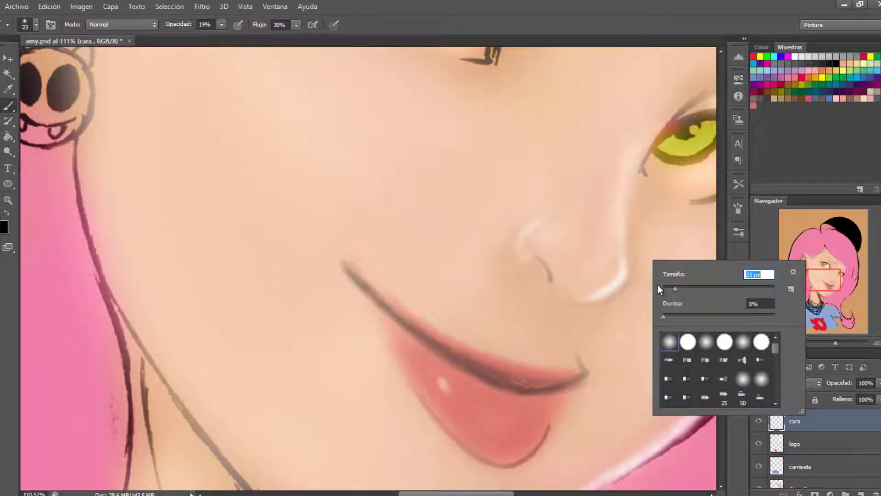
key("Return")
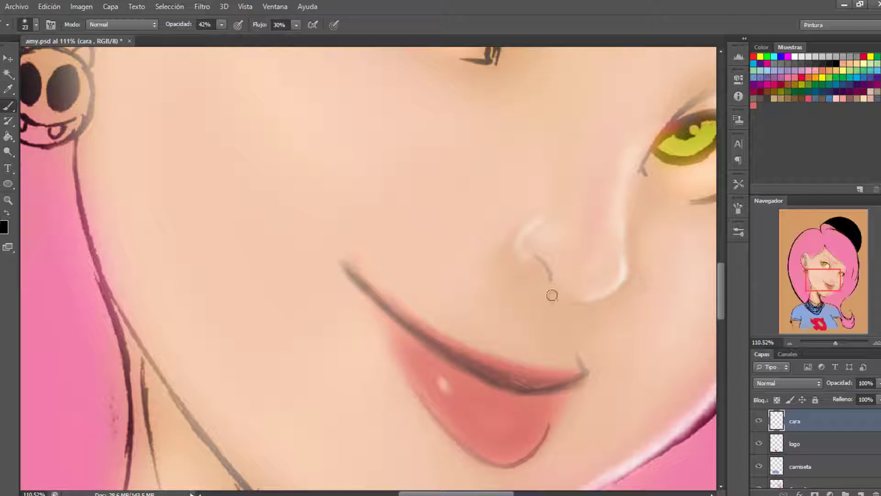
key("alt")
left_click(517, 241, "alt")
key("bracketright")
key("bracketright")
key("bracketright")
left_click_drag(521, 331, 494, 217)
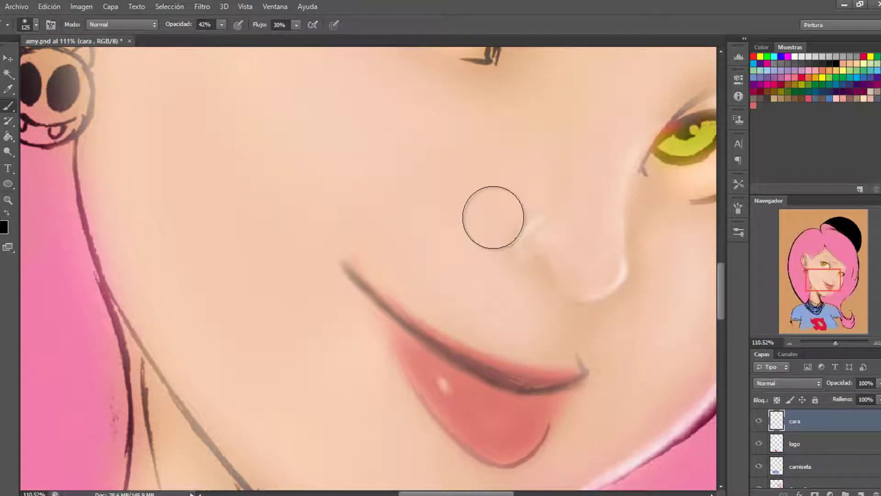
scroll(231, 104, "up", 2)
Adjust the brush size through 24 px and 137 px, settling on 5 px
right_click(489, 282)
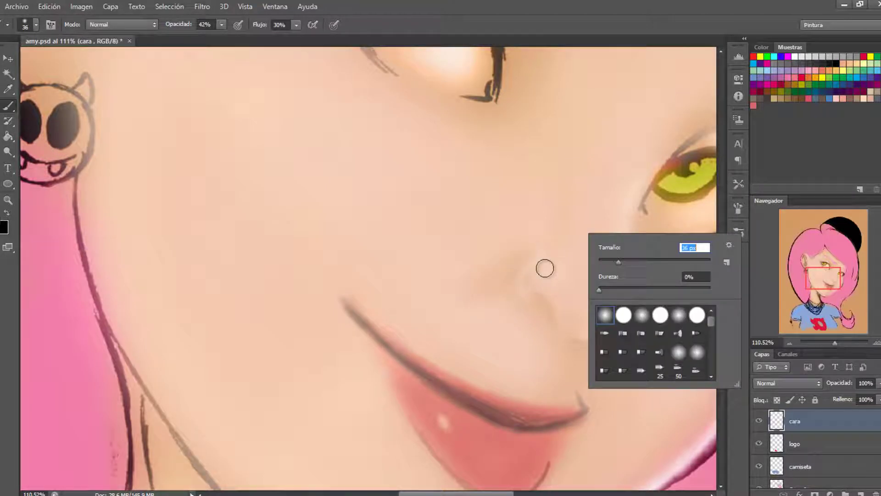
type("24")
key("Return")
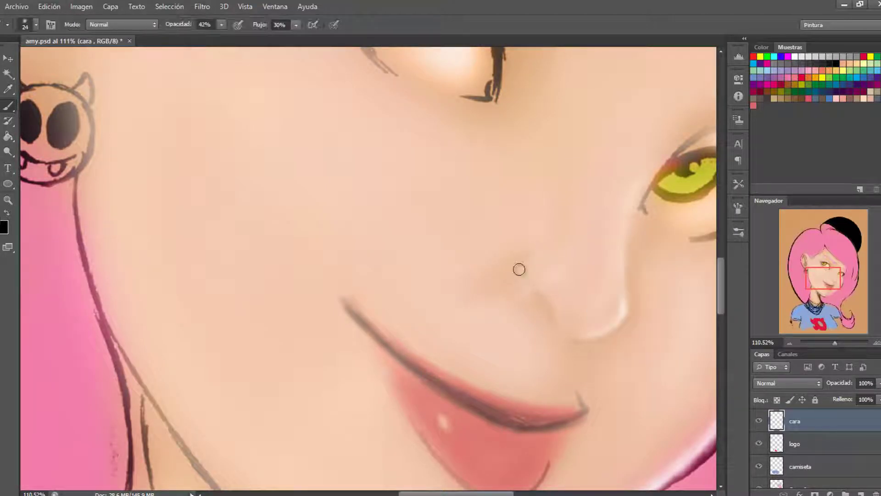
right_click(629, 245)
key("Return")
key("bracketright")
key("bracketright")
key("bracketright")
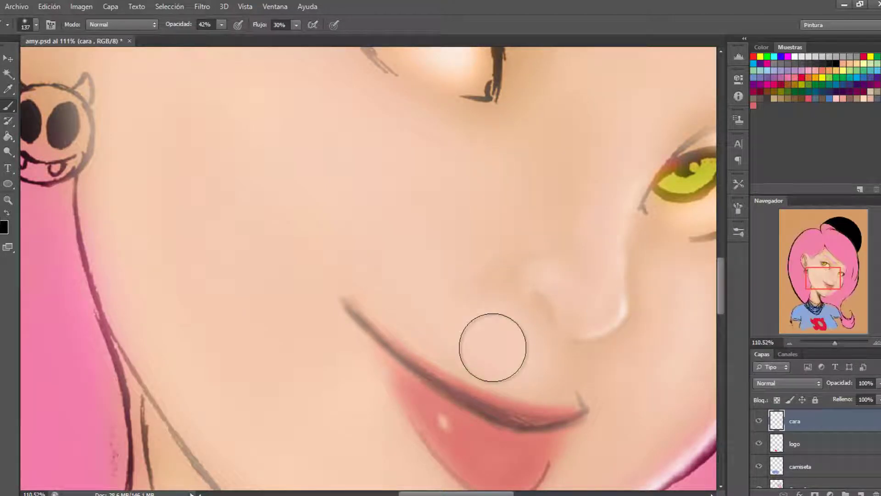
key("bracketleft")
key("bracketleft")
key("bracketleft")
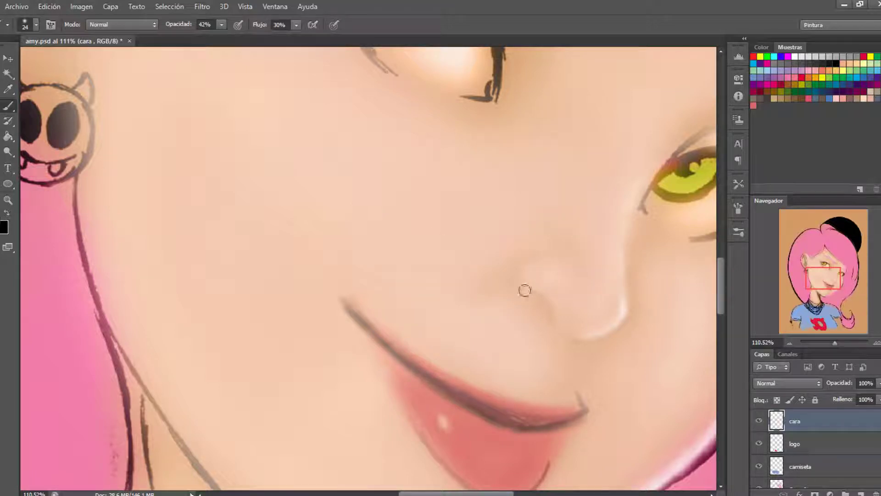
right_click(660, 237)
type("5")
key("Return")
scroll(624, 275, "down", 1)
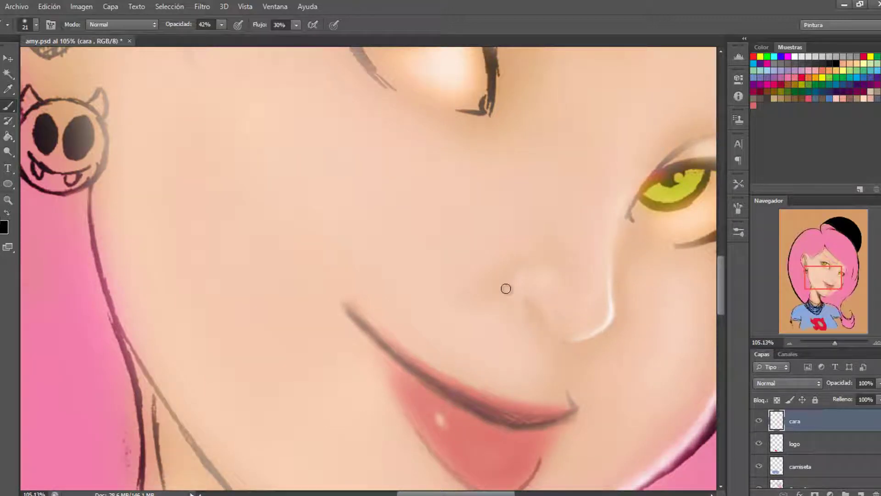
Flip the canvas back, zoom out to the whole face, and set an 83 px brush at 100% opacity
key("ctrl+shift+h")
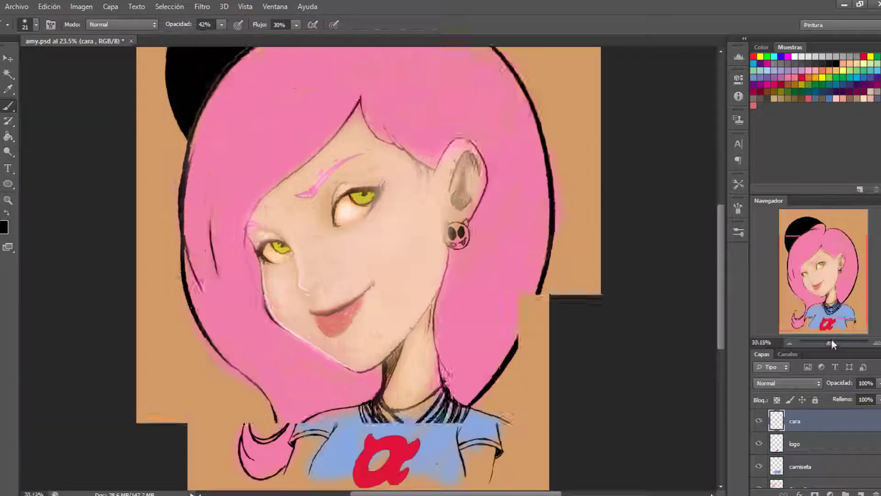
key("bracketleft")
key("bracketleft")
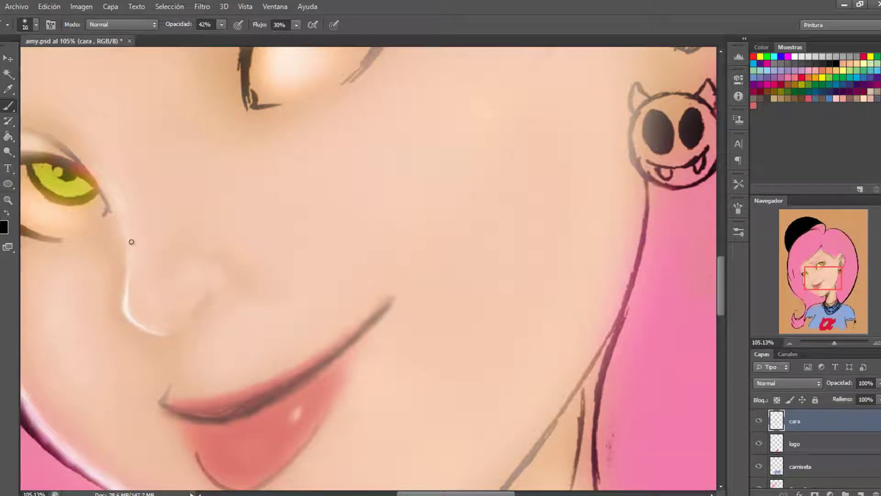
key("ctrl+minus")
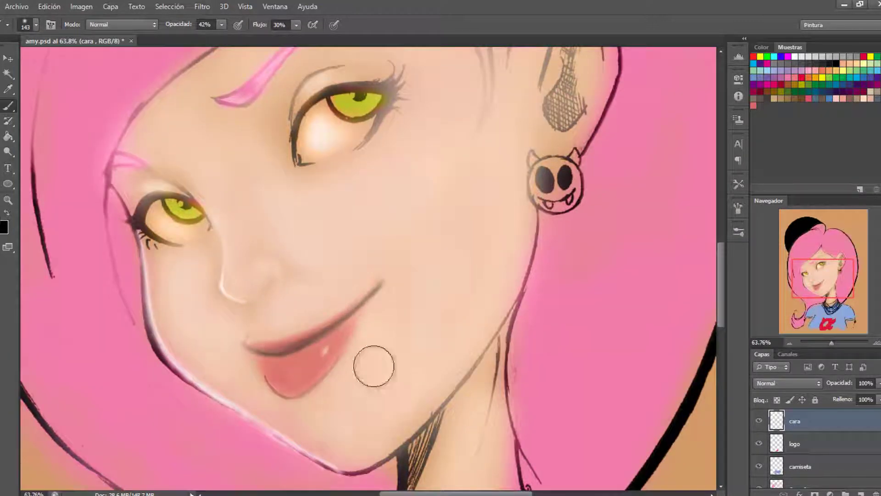
scroll(532, 307, "up", 2)
scroll(523, 303, "down", 2)
key("bracketright")
key("bracketright")
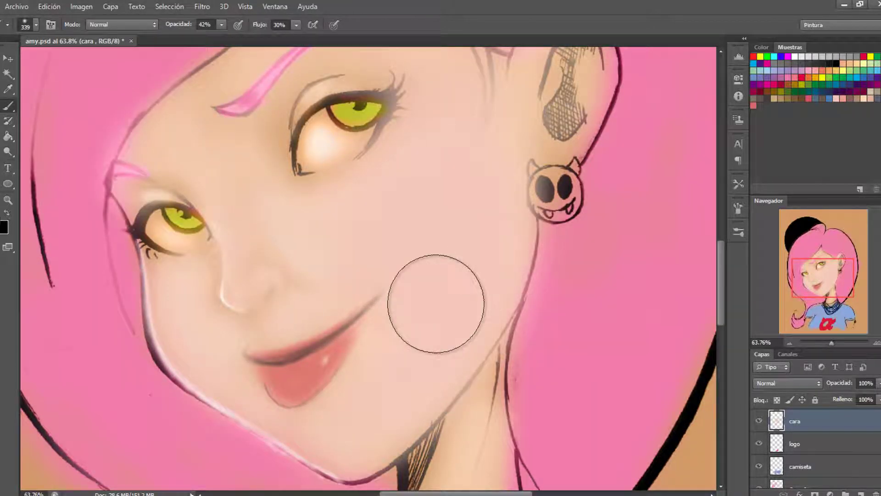
key("bracketleft")
key("bracketleft")
key("bracketleft")
scroll(331, 291, "up", 2)
key("bracketleft")
key("bracketleft")
key("bracketleft")
scroll(433, 349, "up", 2)
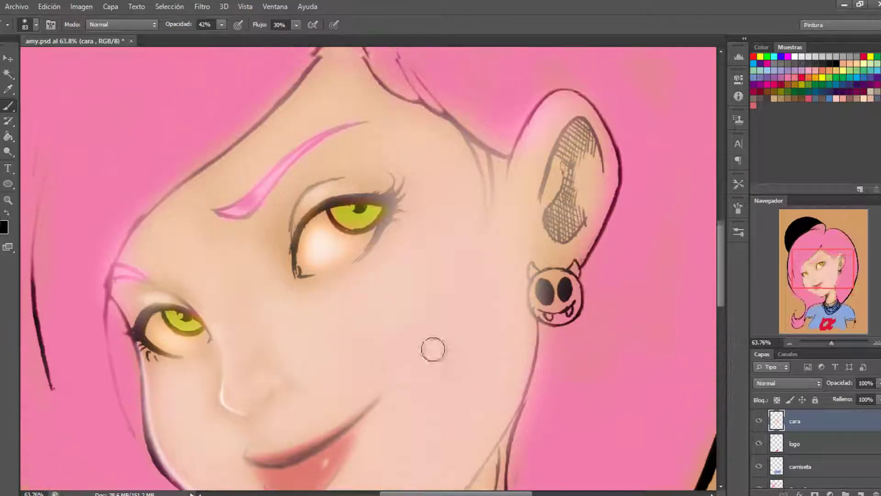
key("0")
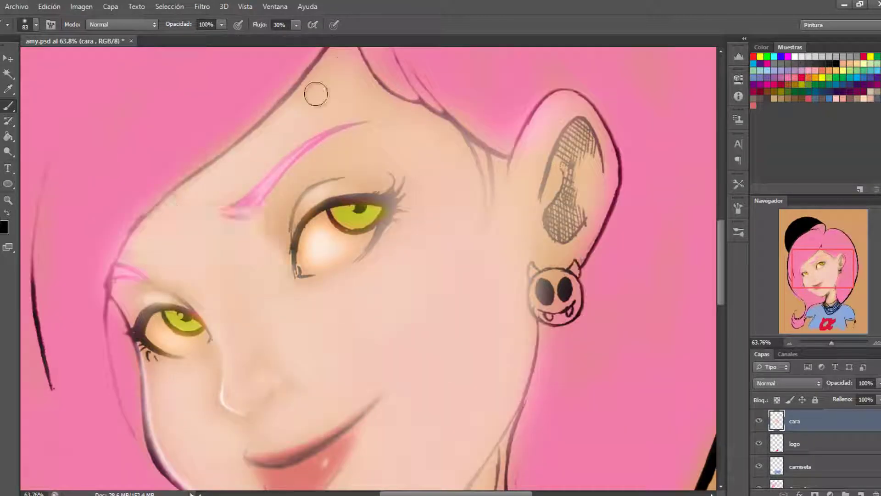
Paint skin tone over the pink eyebrow and the ear hatching
left_click_drag(315, 91, 382, 84)
scroll(381, 85, "down", 1)
left_click_drag(556, 147, 592, 99)
key("i")
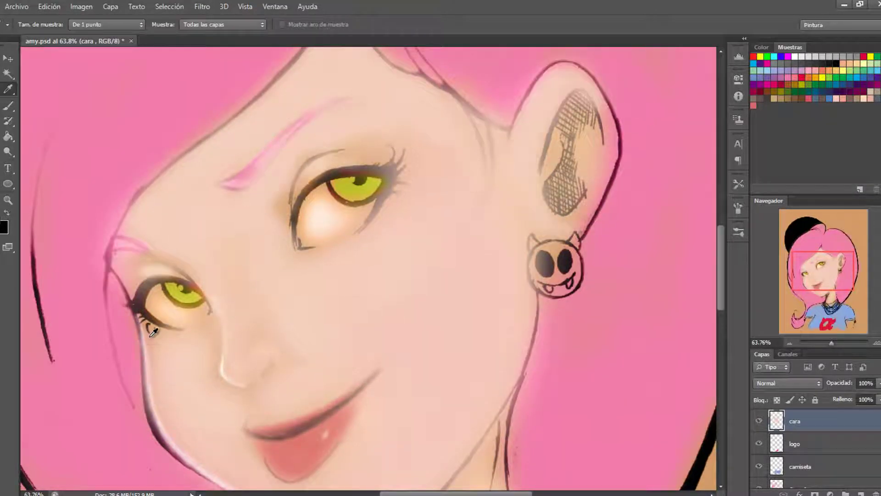
key("b")
scroll(478, 285, "down", 4)
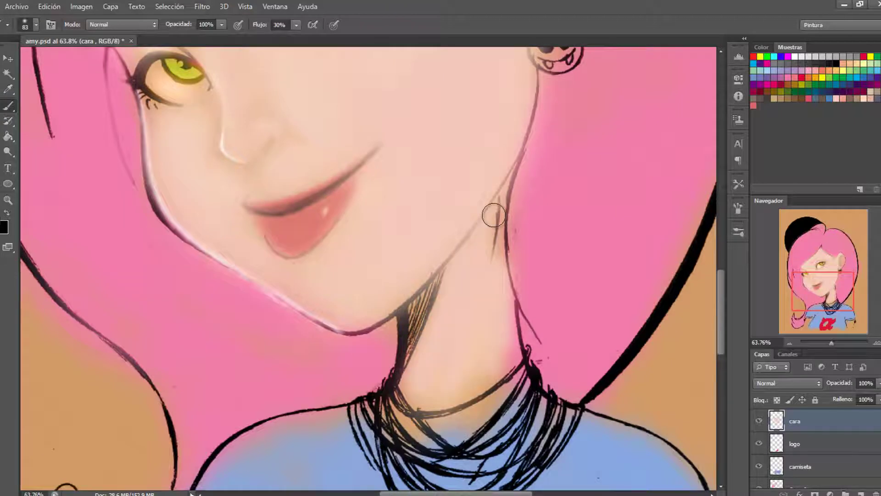
Sample cheek skin tone, cover the neck hatching under the chin, and lower opacity to 15%
key("i")
left_click(166, 192)
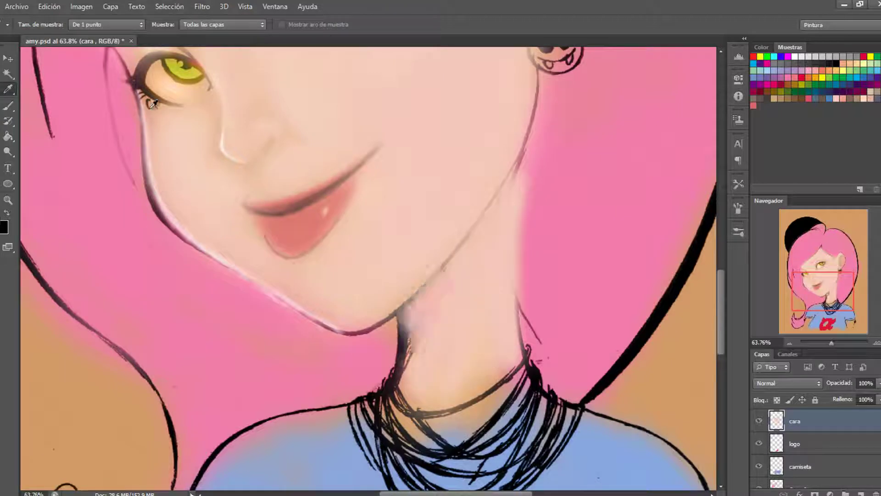
key("b")
left_click_drag(413, 363, 477, 257)
scroll(496, 295, "up", 3)
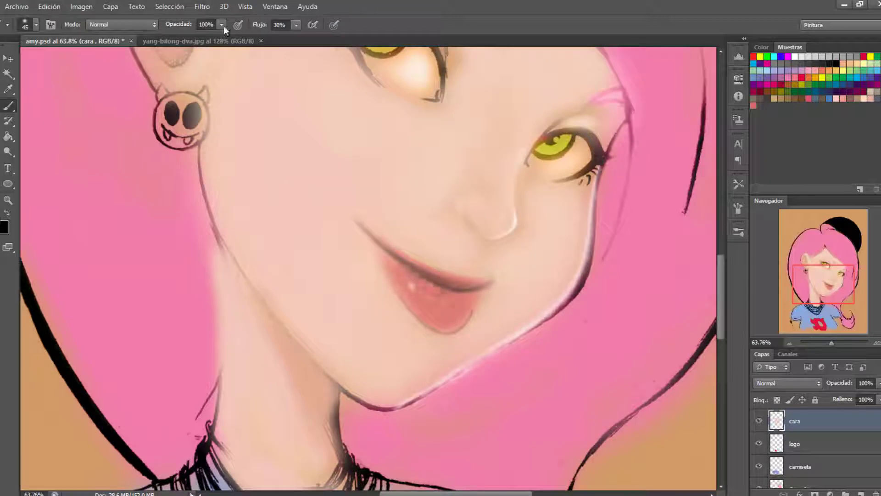
left_click(221, 24)
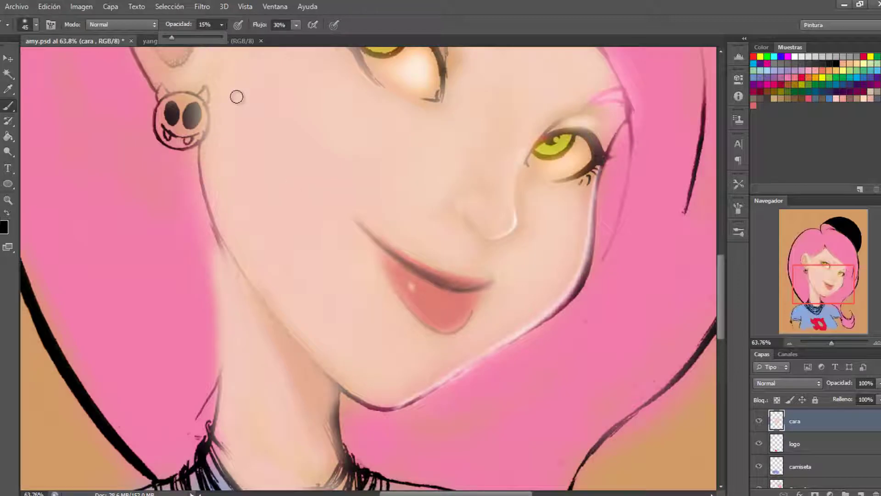
Darken the upper lip along the mouth line with a soft brush around 24-31 px
key("bracketleft")
mouse_move(390, 258)
left_mouse_down()
mouse_move(464, 287)
mouse_move(417, 266)
left_mouse_up()
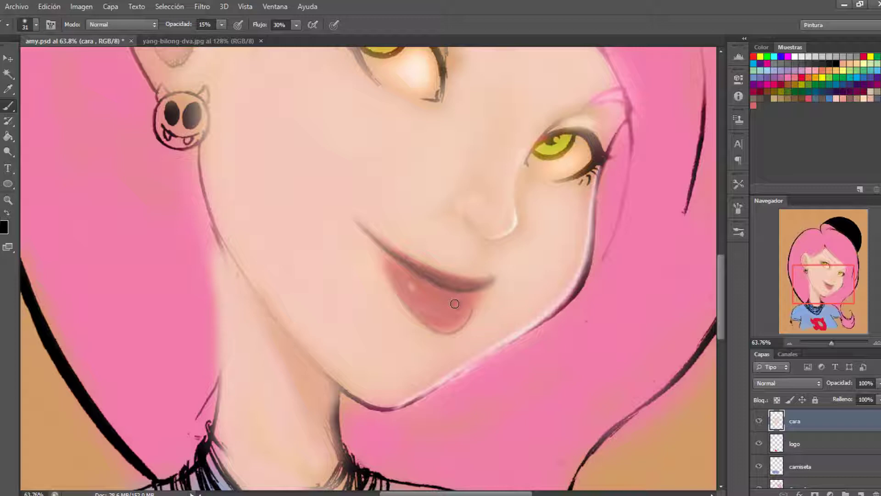
right_click(483, 252)
key("Escape")
right_click(380, 244)
left_click_drag(498, 244, 490, 244)
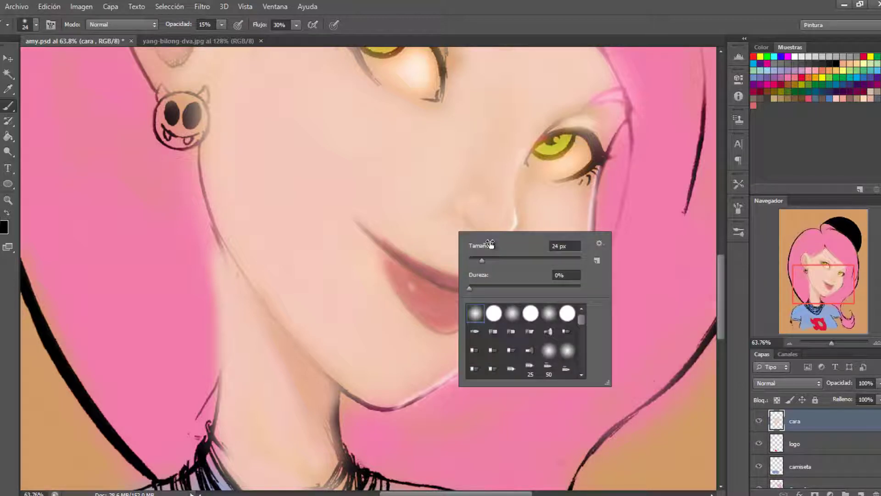
key("i")
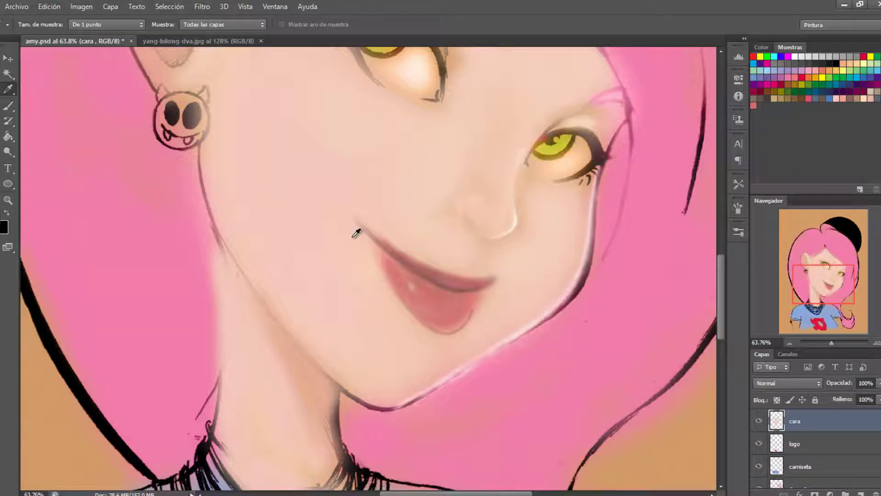
key("b")
Set the brush to 41 px and opacity to 63%, then 55%, for the lip highlight
right_click(441, 227)
key("Escape")
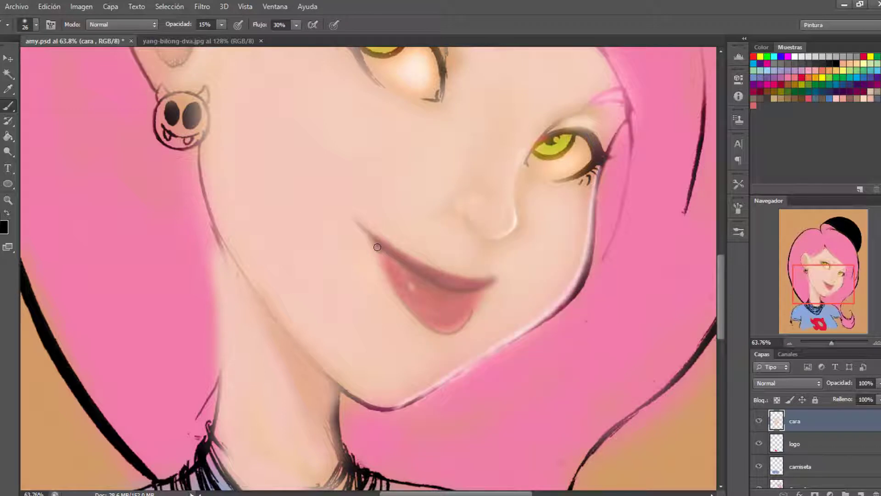
right_click(476, 210)
left_click_drag(492, 243, 500, 243)
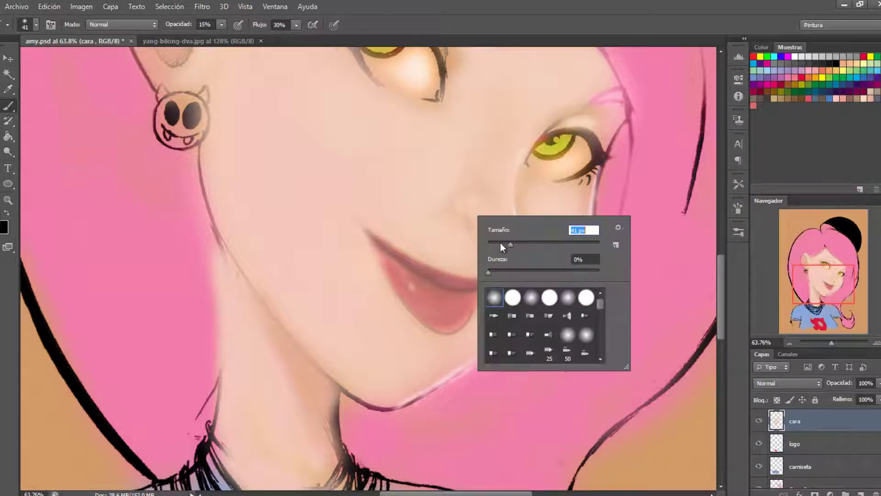
key("Escape")
key("6")
key("3")
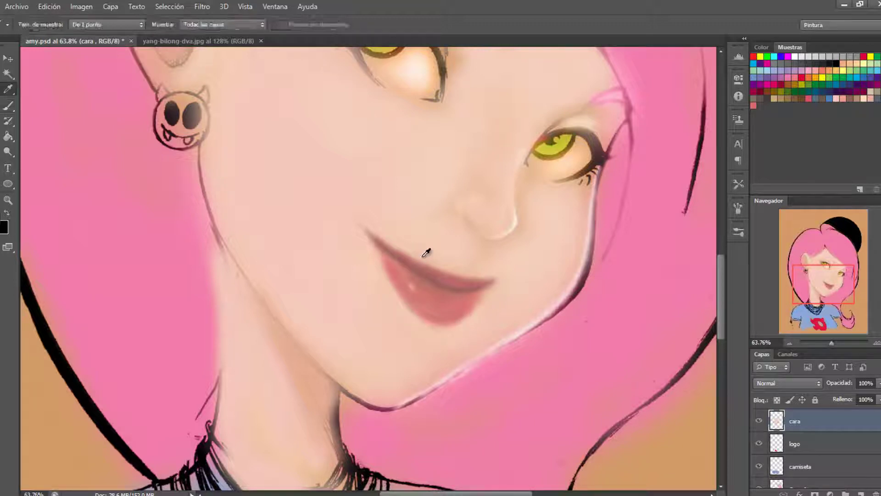
left_click(224, 26)
left_click_drag(222, 37, 208, 37)
Mirror the portrait horizontally and shrink the brush to 12 px
right_click(392, 222)
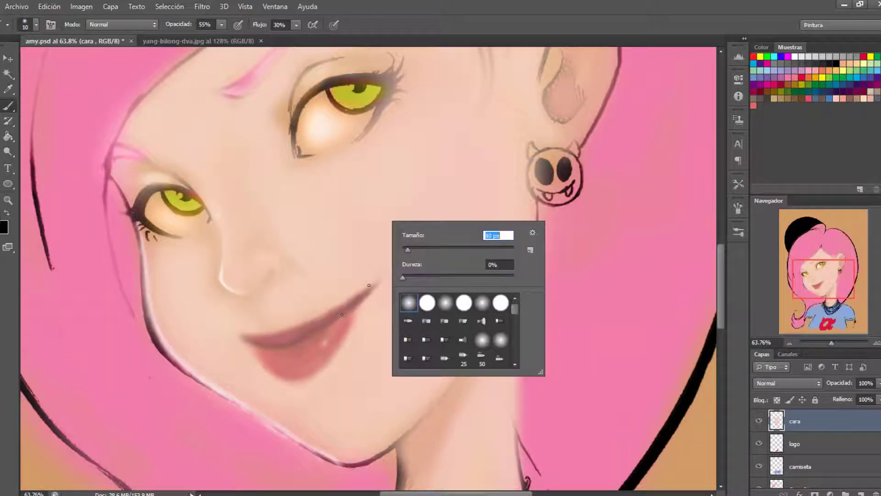
left_click_drag(427, 232, 434, 232)
key("Escape")
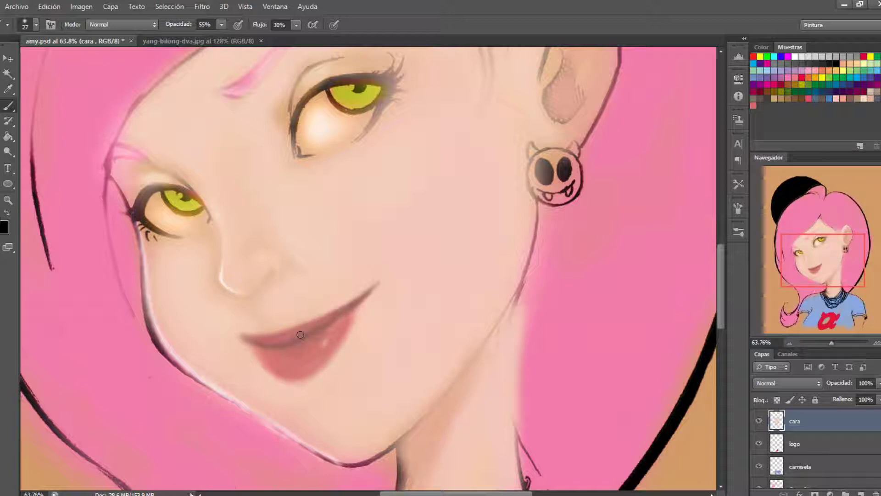
right_click(300, 335)
left_click_drag(349, 193, 342, 193)
key("Escape")
Darken and define the mouth corner line, then lower brush opacity to 21%
left_click_drag(361, 292, 345, 295)
right_click(440, 265)
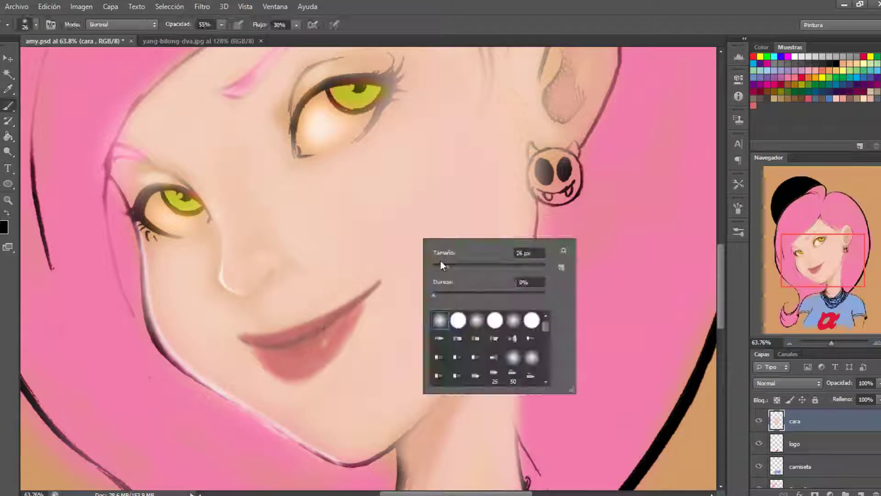
left_click_drag(375, 294, 374, 279)
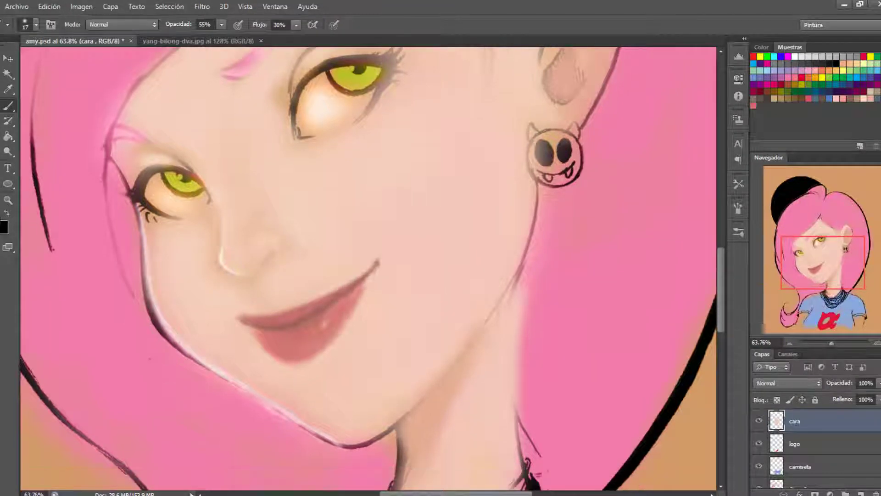
scroll(379, 242, "up", 3)
key("bracketleft")
key("2")
key("1")
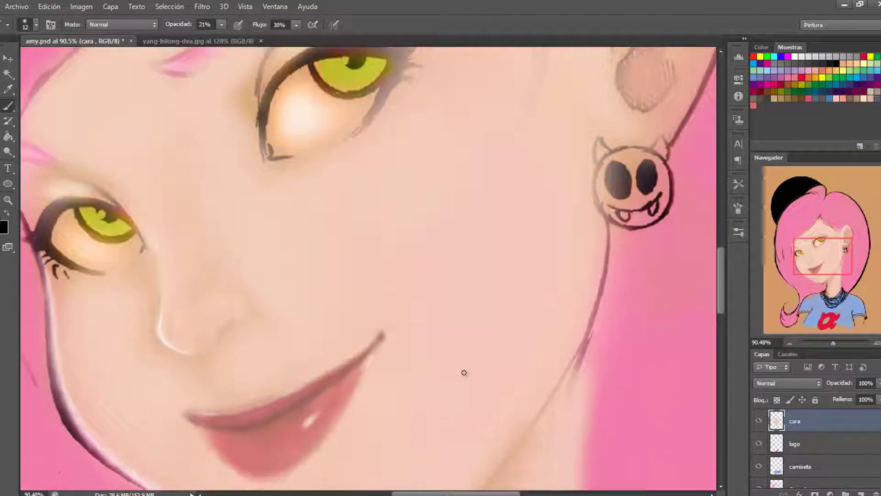
Add a new empty layer, Capa 9
key("ctrl+shift+alt+n")
key("3")
left_click_drag(833, 343, 828, 343)
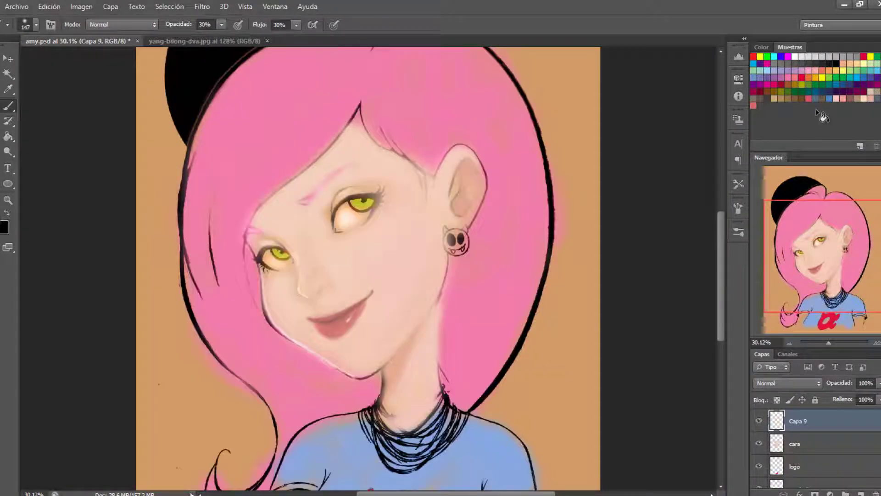
Smooth the skin near the lips on Capa 9 at 11% brush opacity
key("1")
key("1")
key("ctrl+1")
right_click(260, 137)
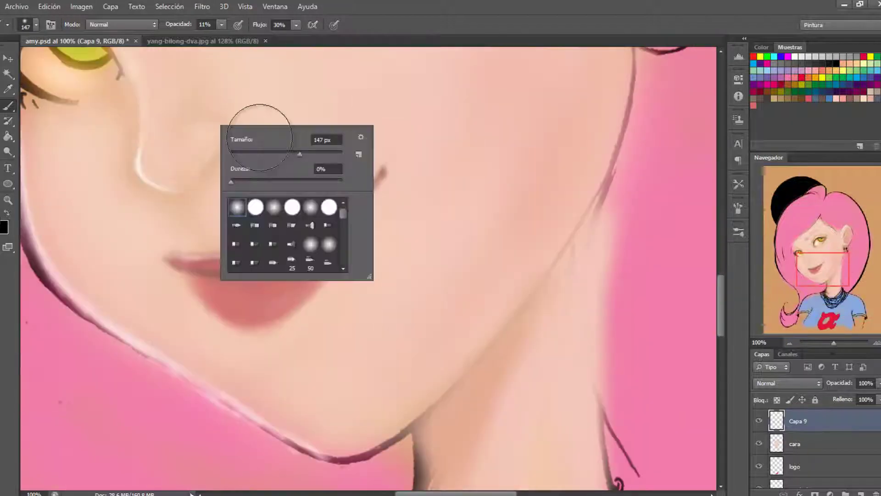
key("Escape")
scroll(370, 309, "up", 3)
right_click(327, 170)
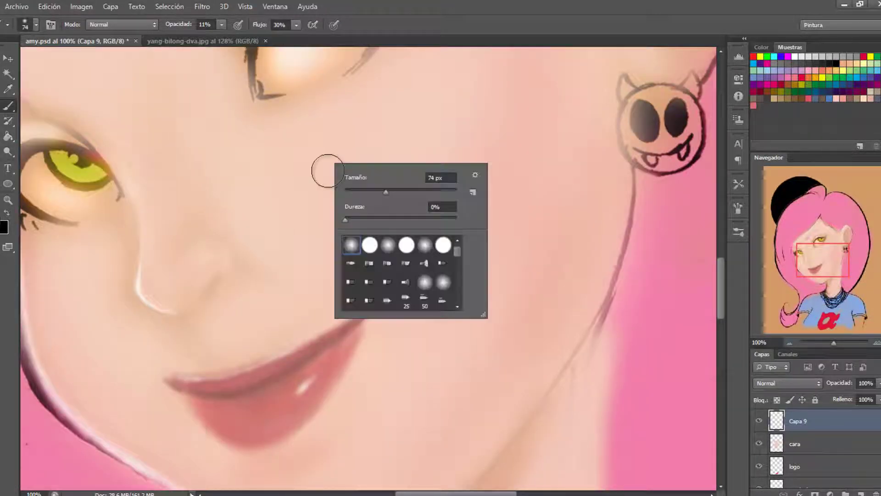
key("Escape")
key("bracketleft")
key("bracketleft")
key("bracketleft")
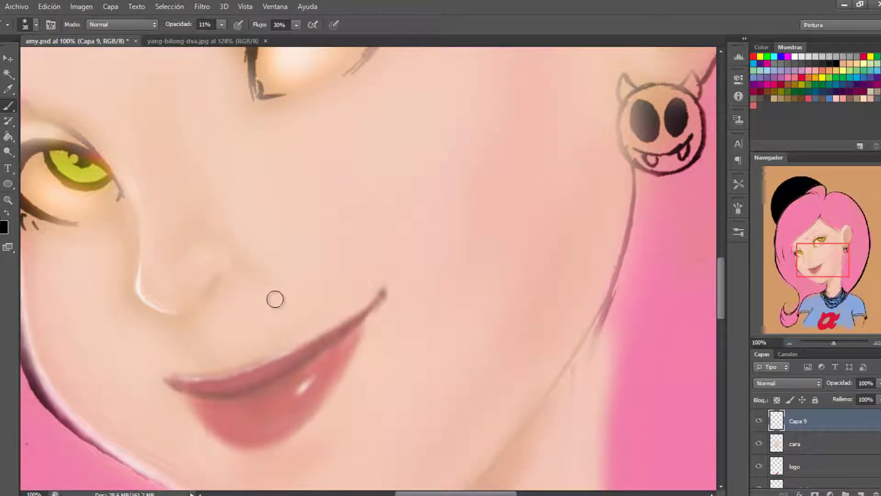
right_click(280, 187)
On a new layer, Capa 10, paint both eye whites in white
key("Escape")
key("ctrl+shift+alt+n")
scroll(367, 266, "down", 3, "alt")
scroll(368, 266, "up", 1, "alt")
left_click(6, 213)
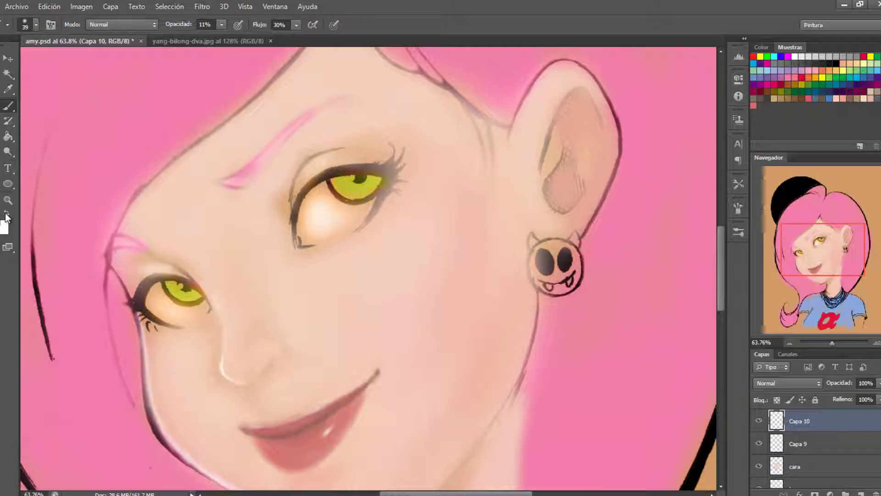
left_click_drag(321, 220, 315, 203)
left_click_drag(156, 298, 198, 312)
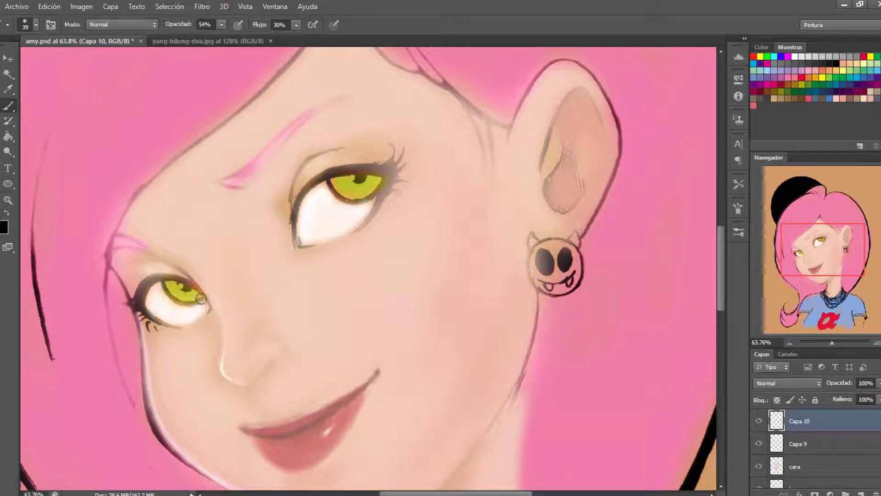
Reset the colour to black and set the brush to 54% opacity, 30 px
key("d")
key("5")
key("4")
key("bracketleft")
right_click(354, 179)
key("Escape")
scroll(619, 262, "down", 2)
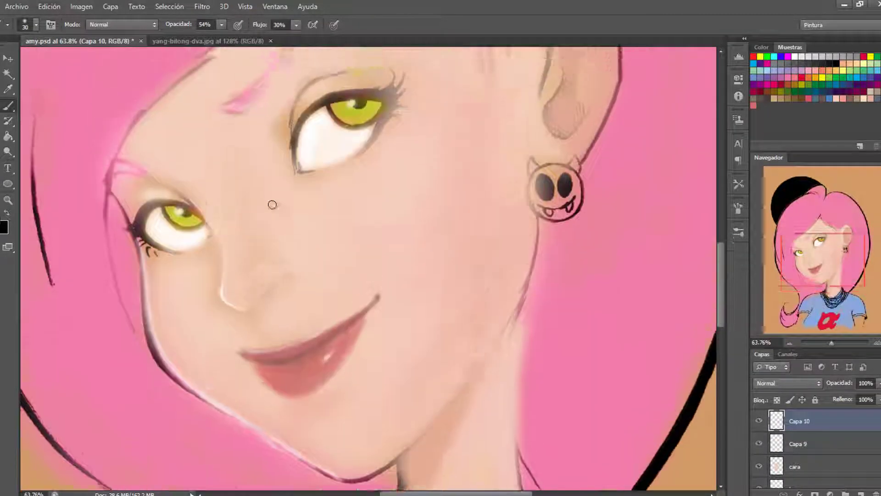
scroll(413, 266, "up", 5)
scroll(547, 326, "down", 3, "alt")
scroll(546, 327, "up", 1, "alt")
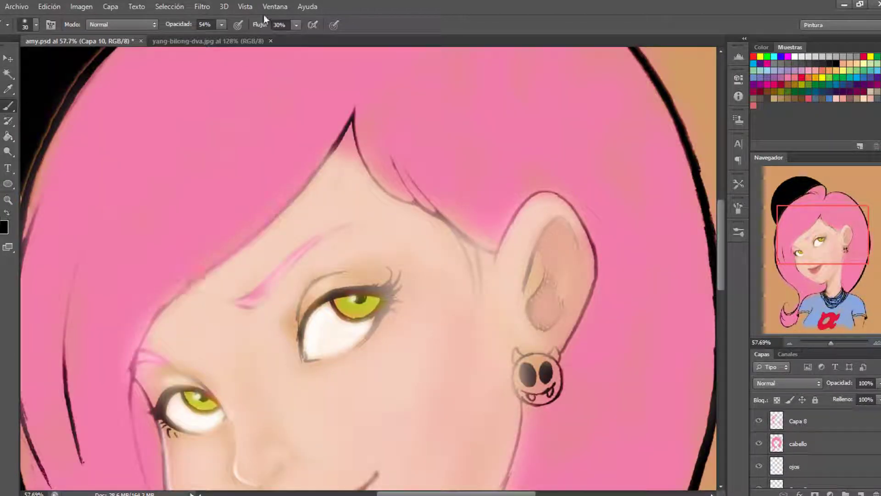
Darken and sharpen the hairline edge with soft strokes
left_click_drag(248, 245, 124, 354)
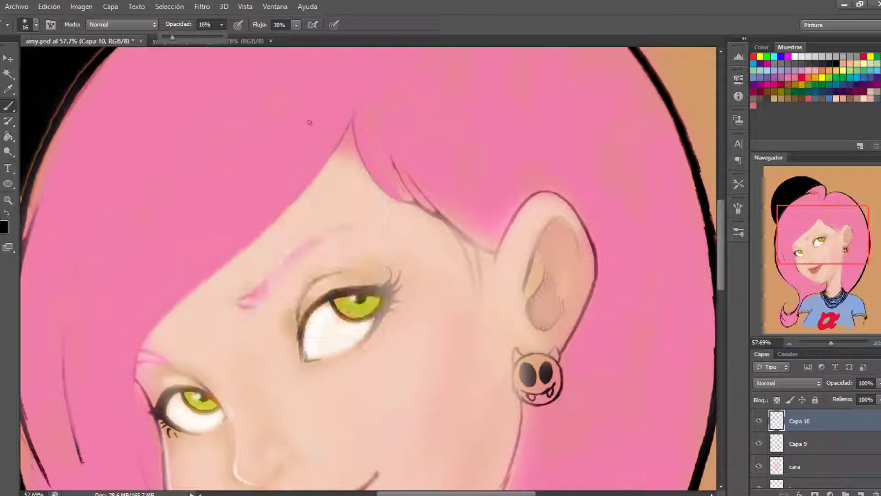
left_click_drag(317, 239, 149, 330)
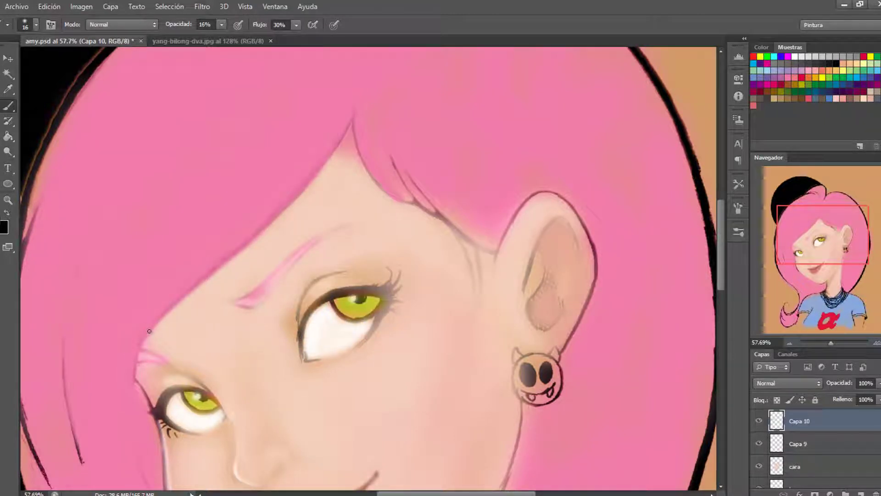
left_click_drag(321, 237, 237, 306)
left_click_drag(288, 264, 240, 307)
scroll(369, 163, "up", 3)
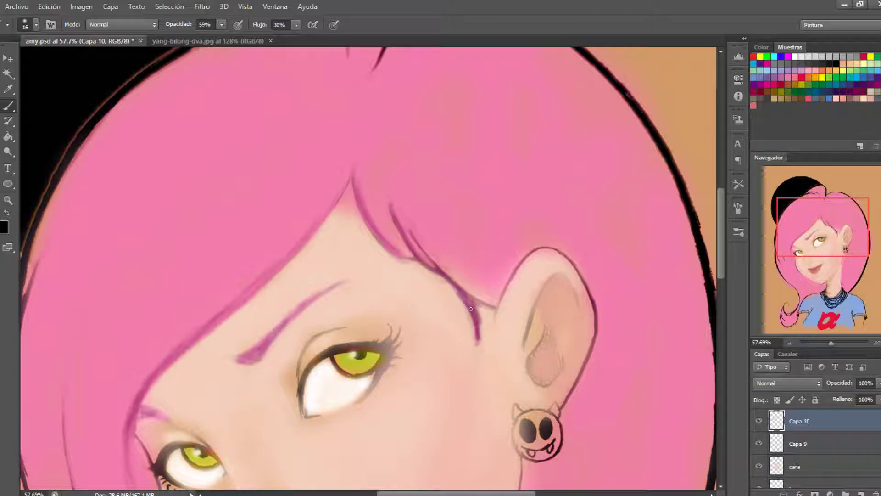
Paint purple shading in the hair beside the neck at 39% opacity
key("3")
key("9")
scroll(549, 277, "down", 5)
left_click_drag(531, 184, 510, 381)
left_click_drag(515, 315, 596, 275)
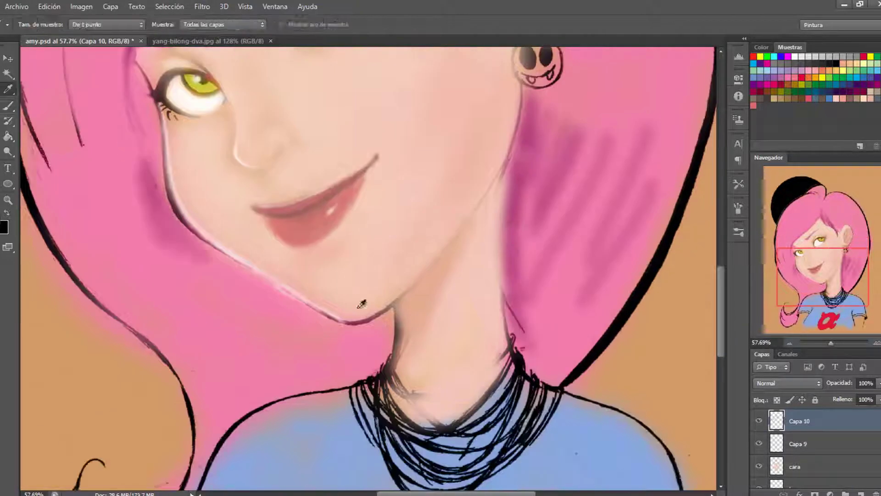
scroll(406, 314, "down", 3)
Sample a hair colour and shade the hair edge beside the cheek purple
key("i")
scroll(252, 144, "up", 3)
key("b")
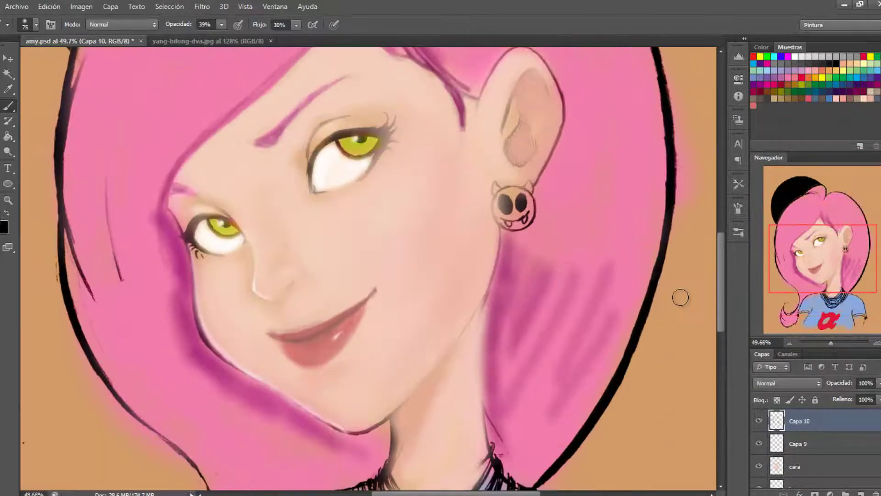
right_click(329, 237)
key("Escape")
mouse_move(177, 219)
left_mouse_down()
mouse_move(199, 344)
mouse_move(210, 349)
left_mouse_up()
Add purple hatch strokes in the jaw hair at 96% opacity
key("9")
key("6")
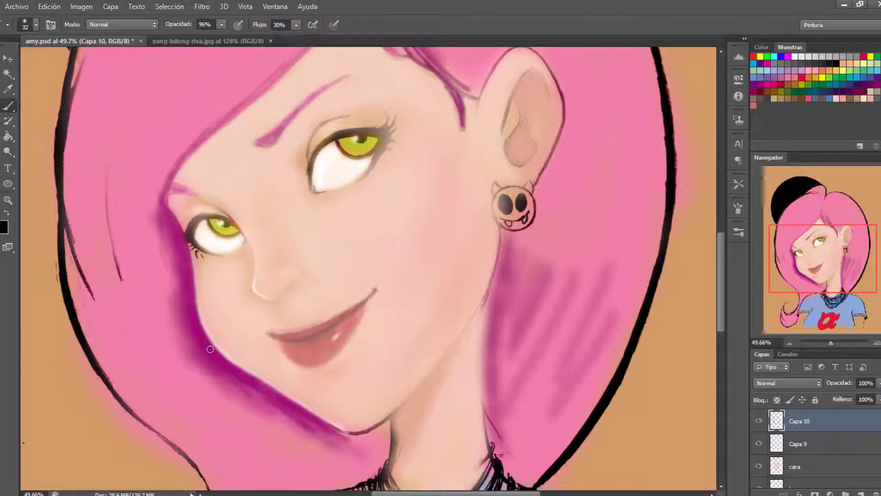
left_click_drag(322, 452, 388, 425)
left_click_drag(367, 454, 390, 420)
Darken both eyebrows with purple strokes using a 20 px brush
right_click(282, 110)
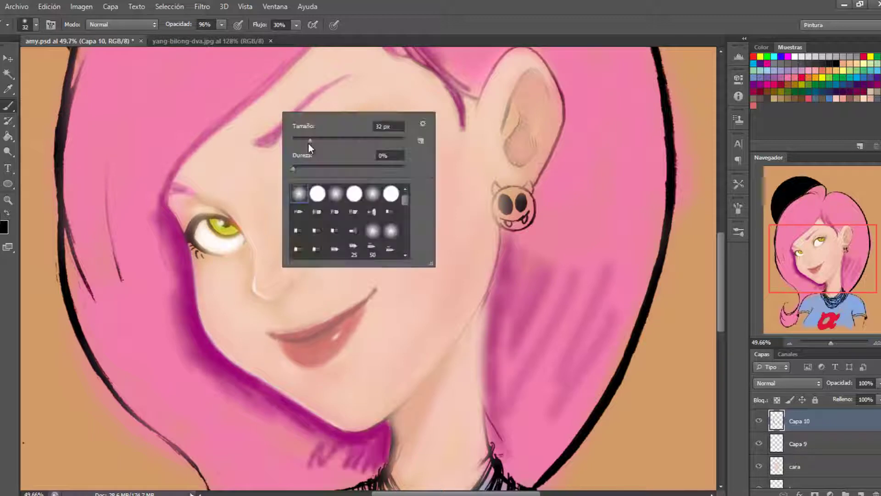
left_click_drag(309, 144, 303, 144)
key("Return")
left_click_drag(305, 105, 272, 146)
left_click_drag(342, 79, 271, 148)
left_click_drag(170, 186, 206, 201)
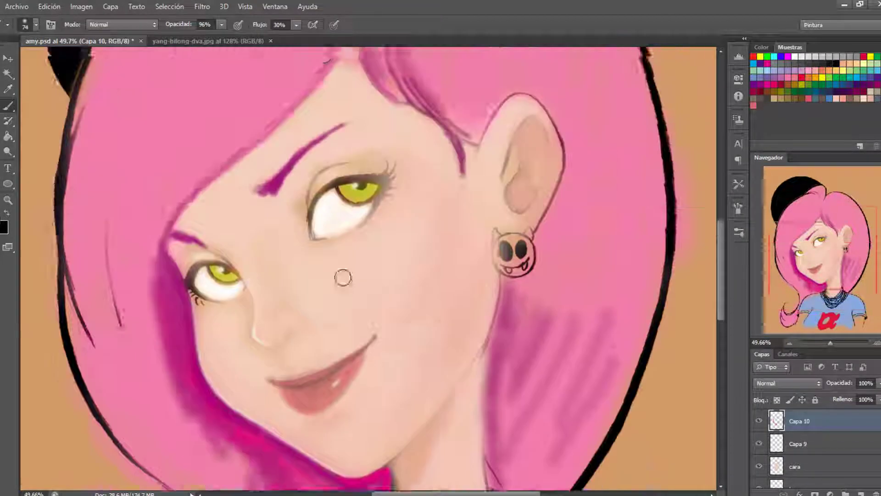
Enlarge the brush to 174 px and add a new layer, Capa 11
scroll(144, 351, "up", 3)
scroll(197, 154, "up", 5)
key("bracketright")
key("bracketright")
key("bracketright")
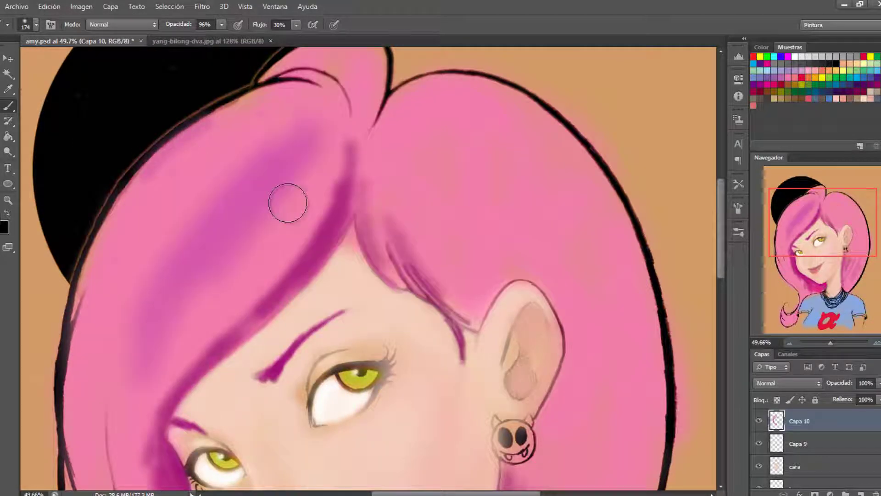
scroll(100, 133, "down", 10)
scroll(101, 133, "up", 3)
scroll(590, 393, "up", 10)
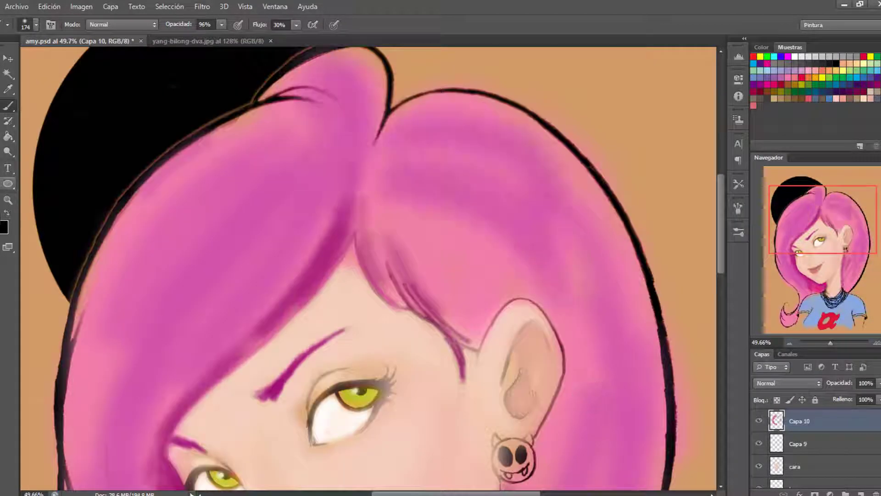
scroll(349, 81, "down", 5)
scroll(256, 354, "up", 2)
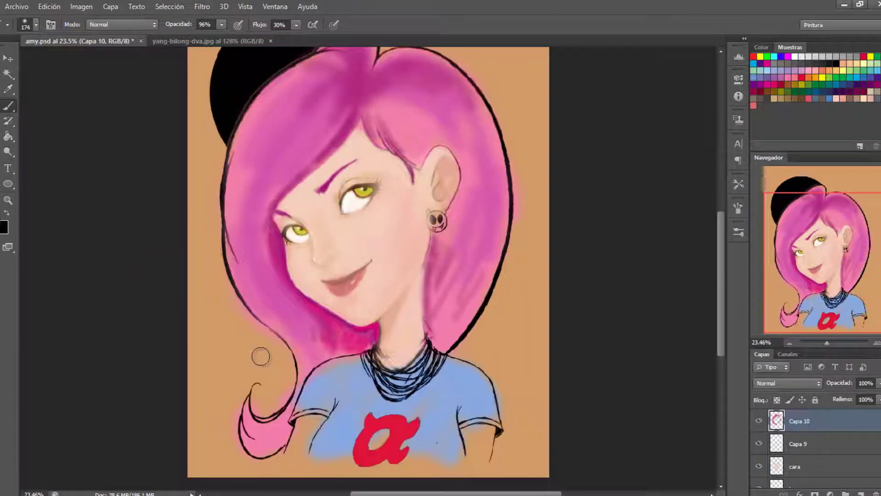
left_click(851, 486)
scroll(242, 211, "up", 5)
Set brush opacity to 25% and sample a skin tone near the eye
key("2")
key("5")
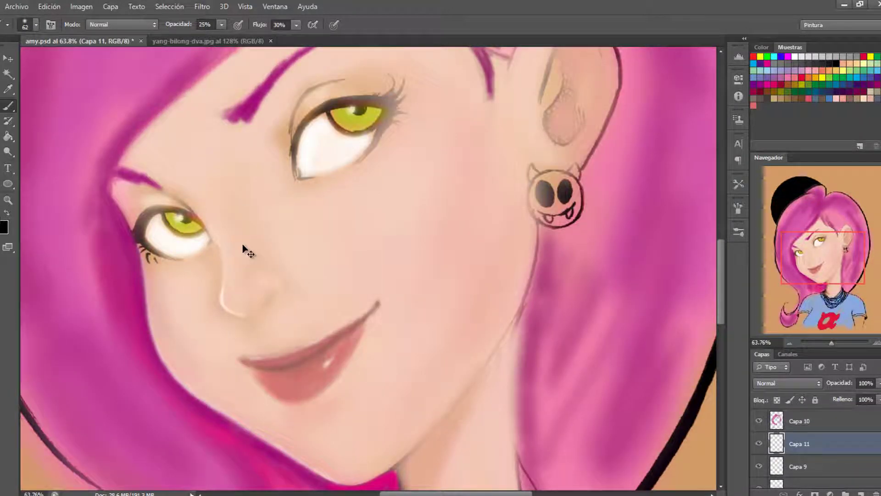
scroll(191, 253, "up", 1)
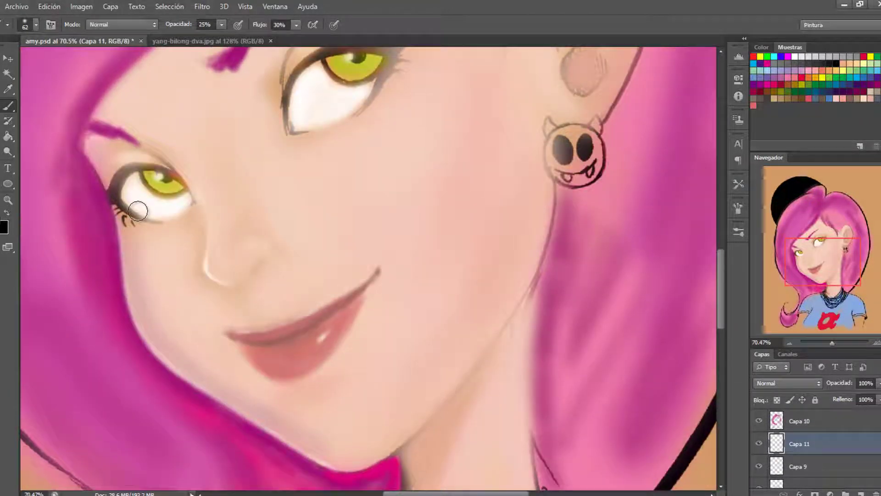
right_click(205, 255)
key("Escape")
key("i")
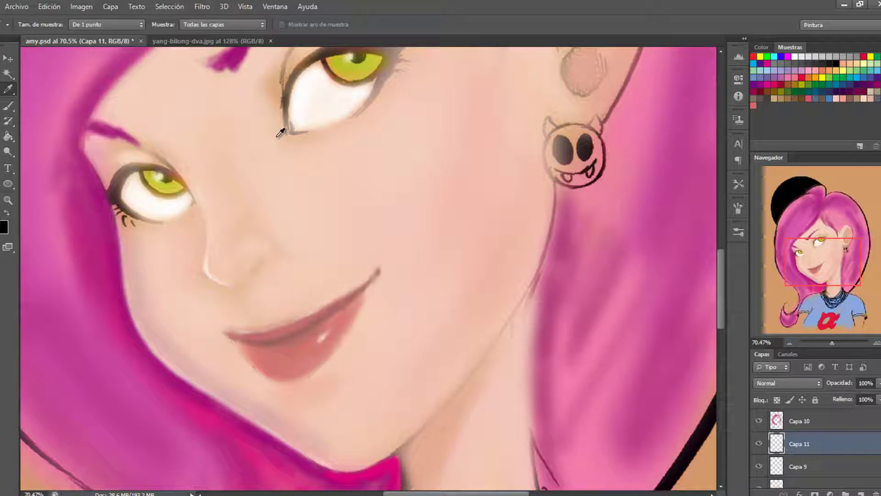
key("b")
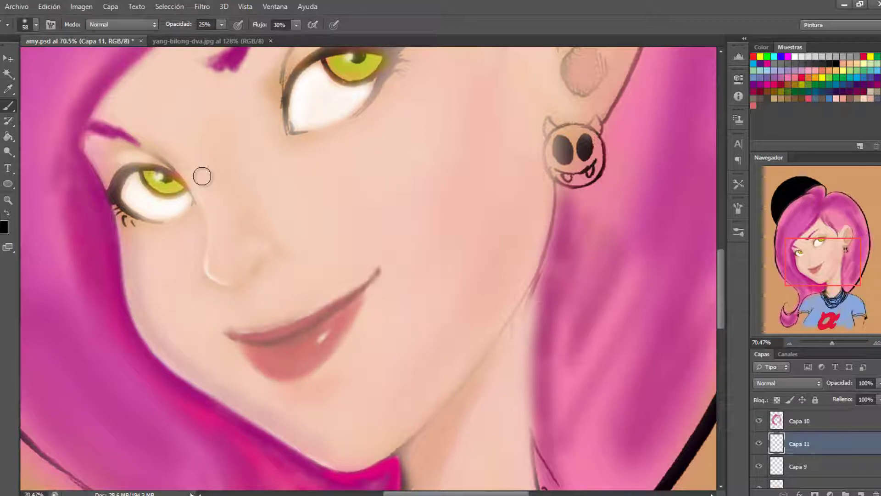
Paint a soft pink blush on the cheek near the earring with a 90 px brush at 8%
right_click(350, 277)
left_click_drag(349, 173, 363, 173)
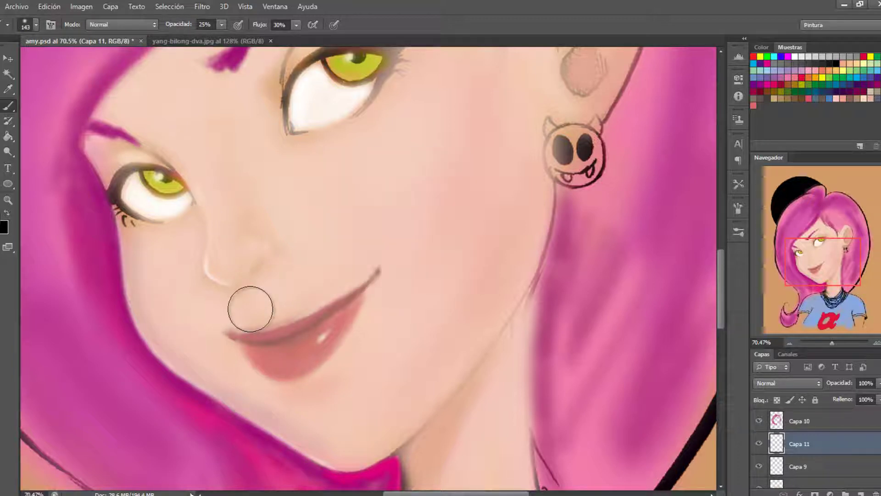
key("0")
key("8")
scroll(436, 203, "up", 2)
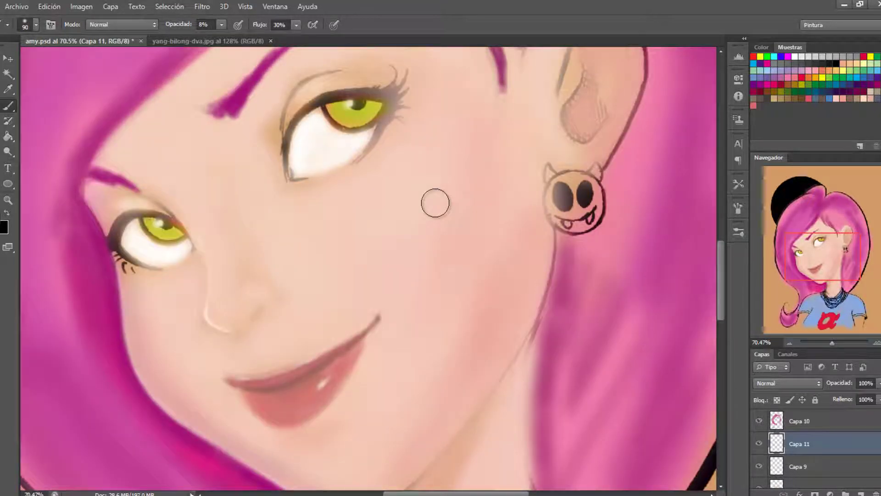
left_click_drag(418, 290, 473, 175)
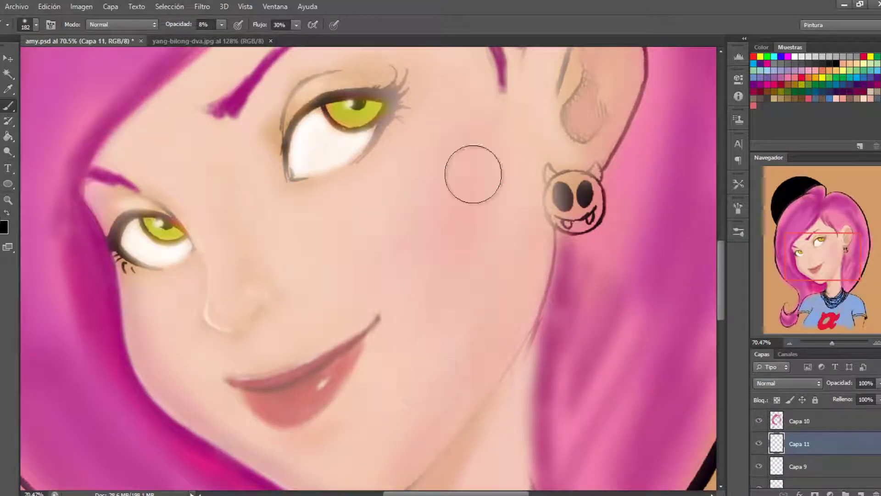
scroll(473, 175, "down", 1)
scroll(416, 245, "up", 3)
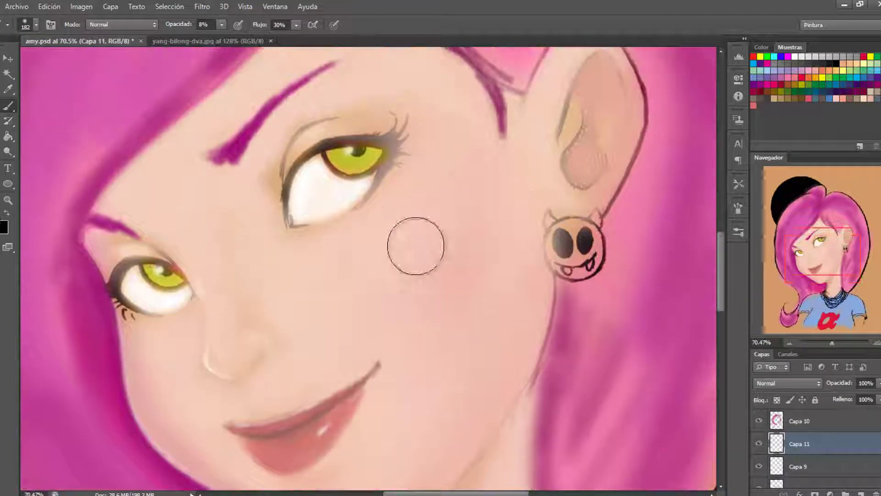
Resample a skin colour and lower the brush opacity to 9%
key("4")
key("1")
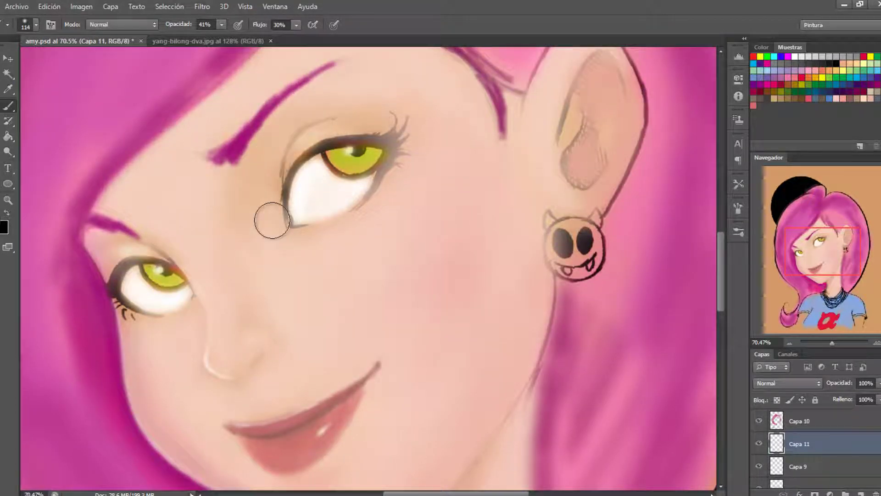
key("i")
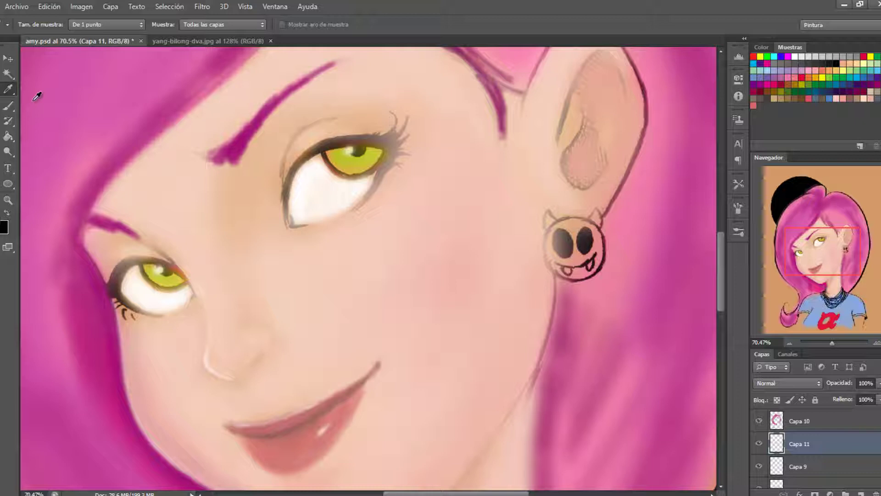
key("b")
scroll(281, 251, "down", 2)
scroll(321, 207, "up", 2)
right_click(295, 196)
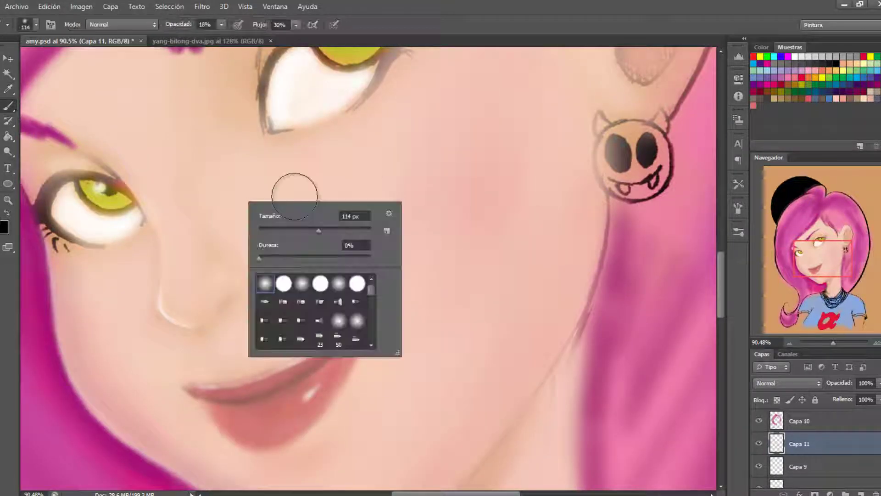
key("Escape")
key("9")
scroll(266, 266, "down", 1)
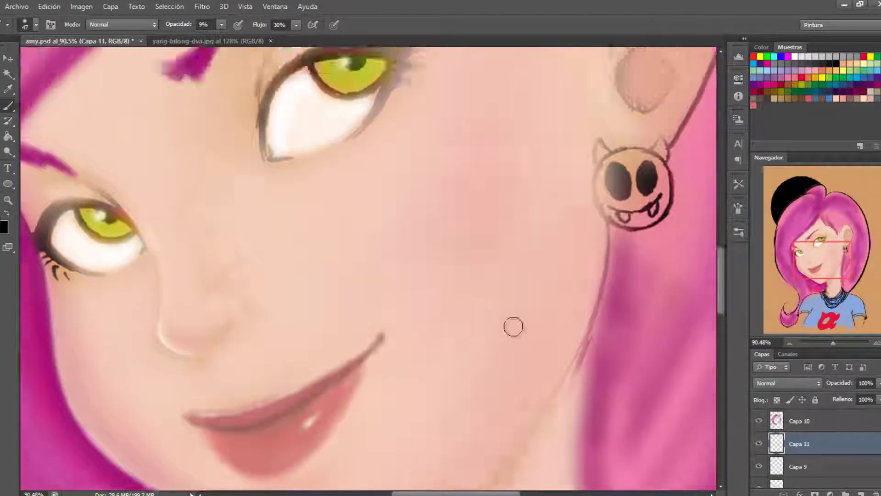
Paint a darker shadow along the neck and jaw with a 53 px brush at 52%
key("bracketleft")
key("bracketleft")
scroll(454, 269, "down", 3)
scroll(482, 238, "up", 1)
scroll(505, 220, "up", 1)
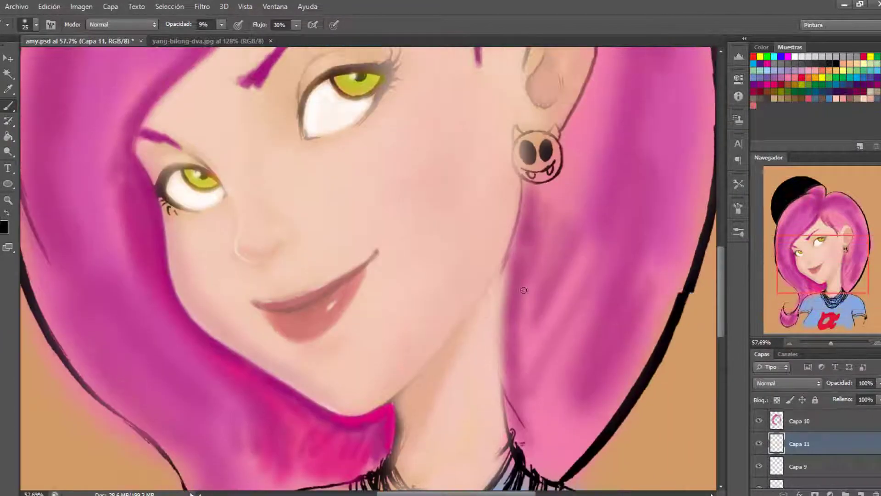
scroll(517, 212, "up", 1)
scroll(517, 213, "down", 2)
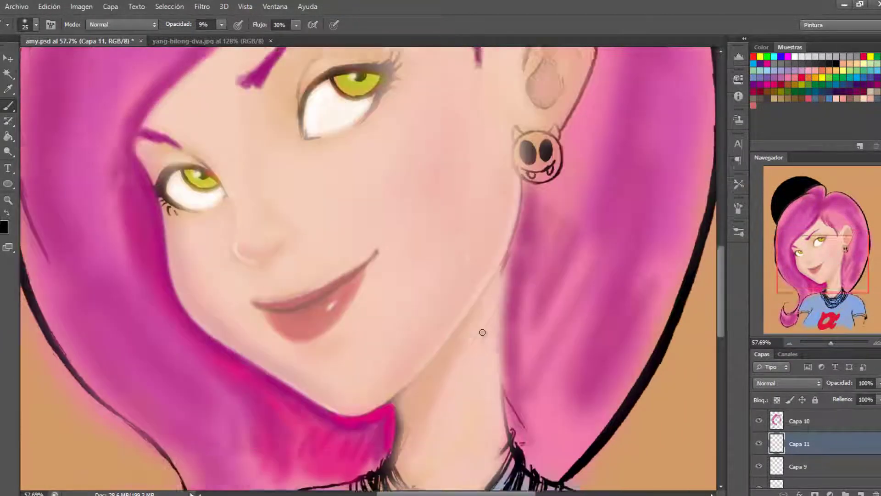
scroll(481, 330, "down", 2)
key("bracketright")
key("bracketright")
key("bracketright")
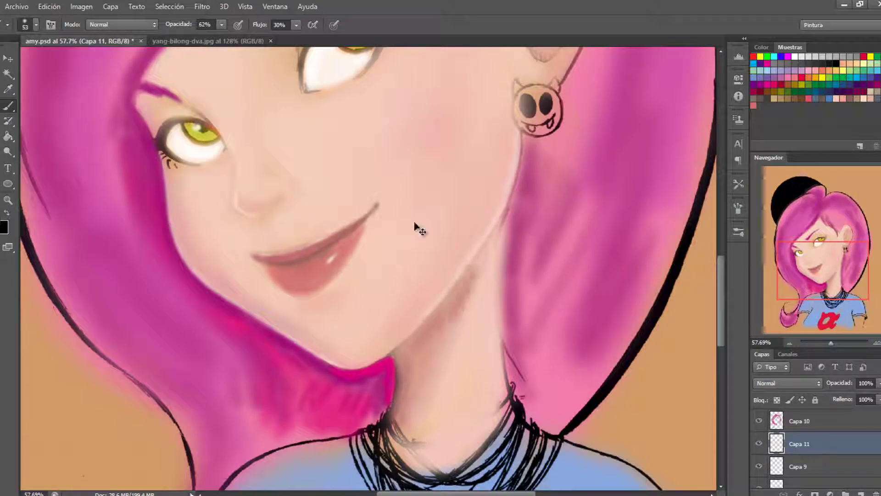
key("5")
key("2")
left_click_drag(485, 253, 432, 381)
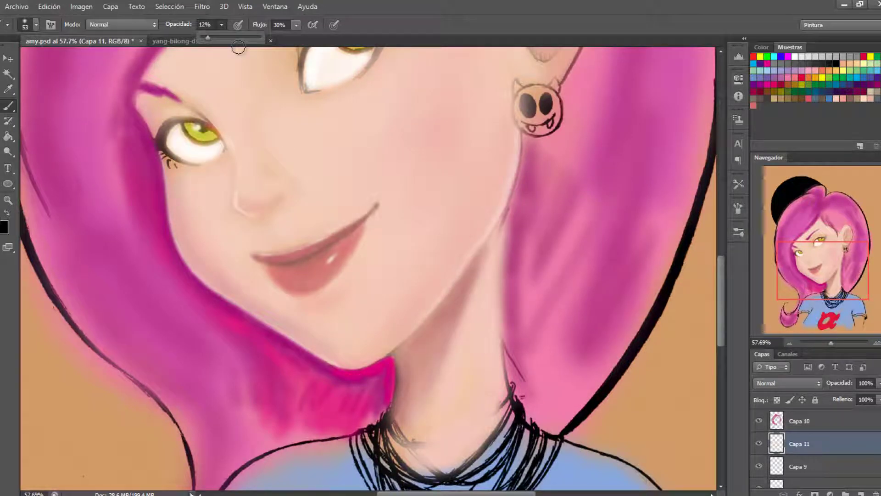
Sample a skin tone from the face and lighten the cheek and jaw
scroll(519, 332, "up", 2)
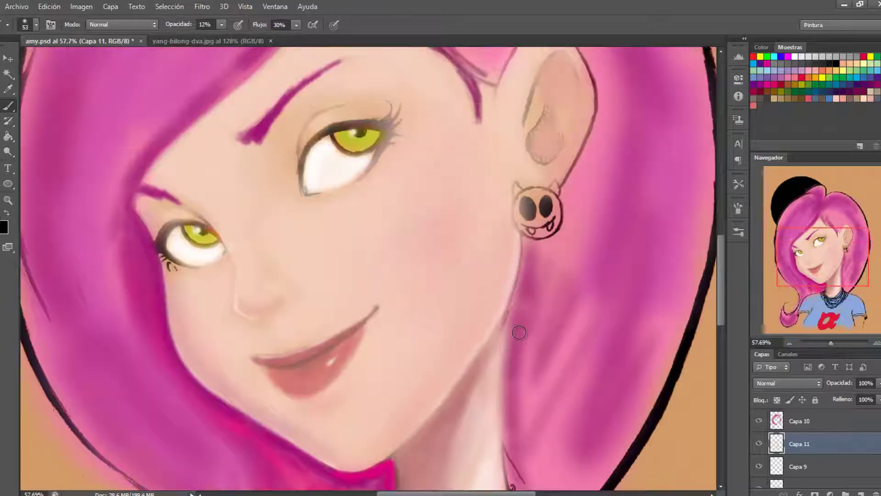
scroll(519, 332, "down", 1)
scroll(374, 321, "up", 3)
right_click(236, 135)
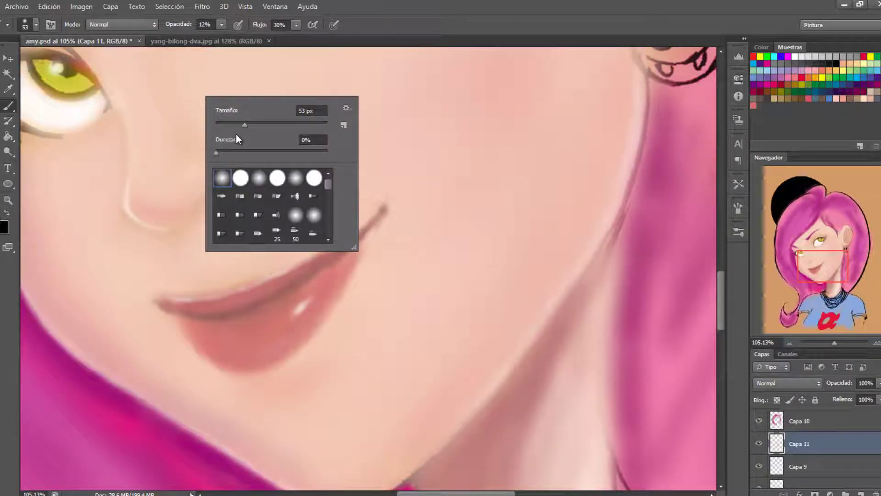
key("Escape")
left_click(146, 216, "alt")
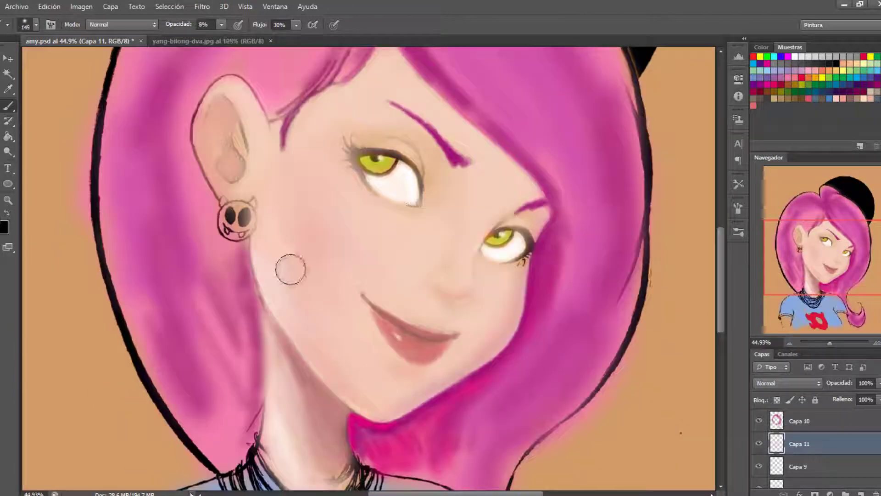
left_click_drag(290, 275, 291, 252)
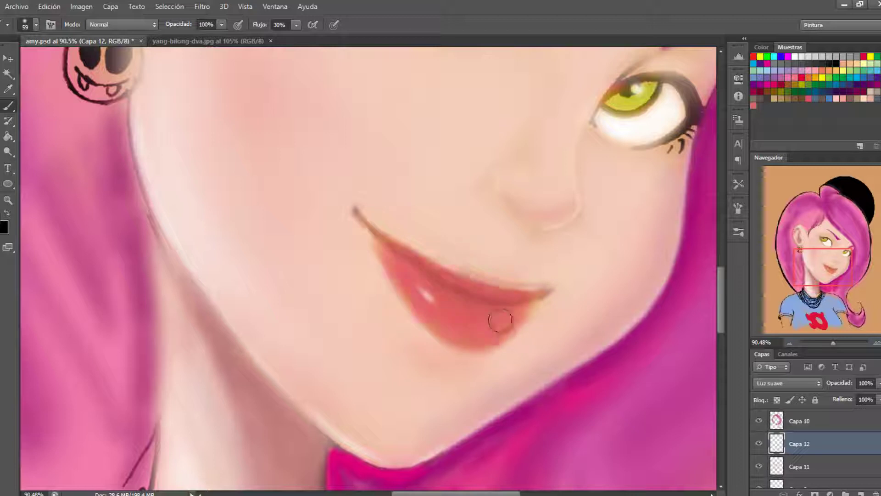
Set the brush to 37 px for painting the lips
right_click(437, 235)
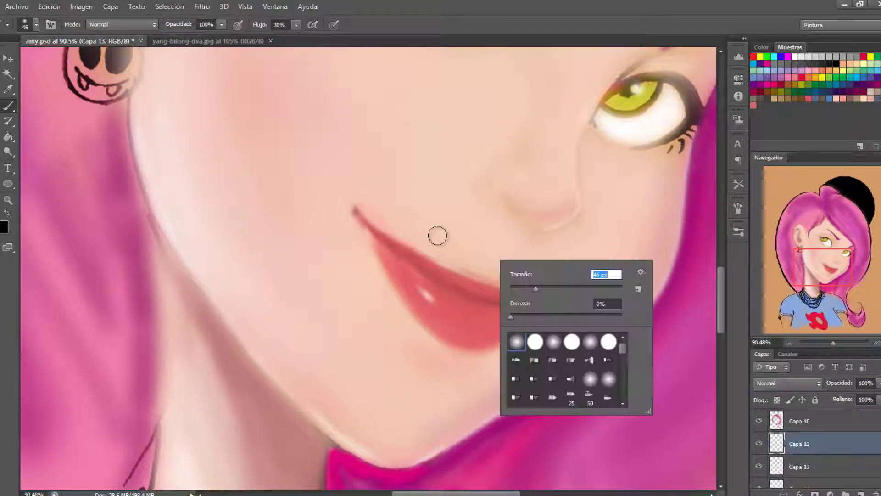
type("37")
key("Return")
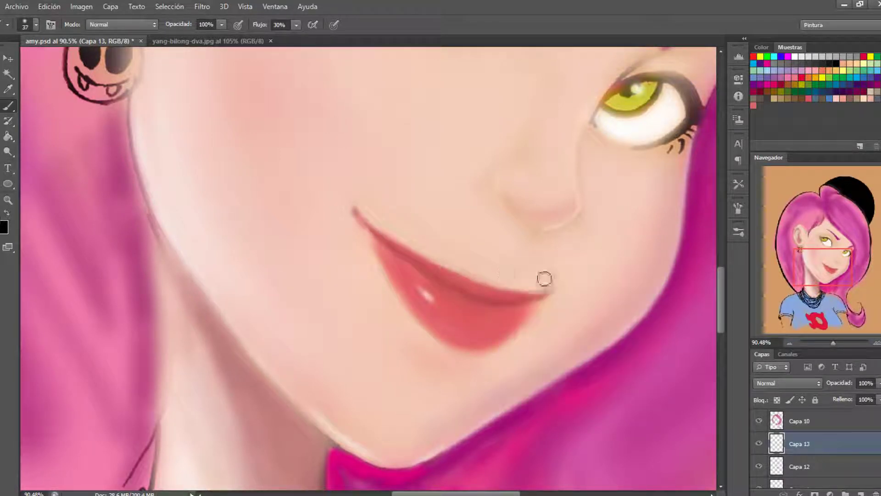
With a 17 px brush at 51% opacity, darken the upper lip edge toward its right corner
right_click(530, 252)
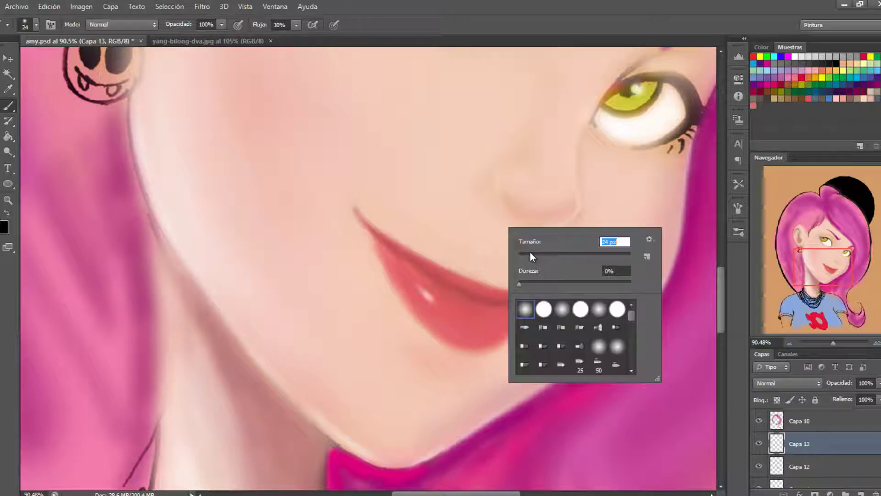
type("17")
key("Return")
key("5")
key("1")
left_click_drag(372, 237, 423, 254)
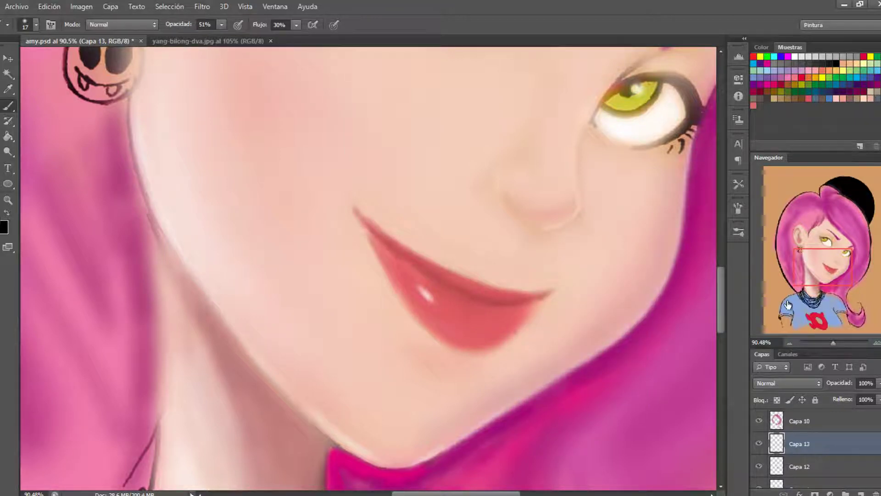
scroll(333, 153, "down", 5, "alt")
scroll(332, 153, "up", 4, "alt")
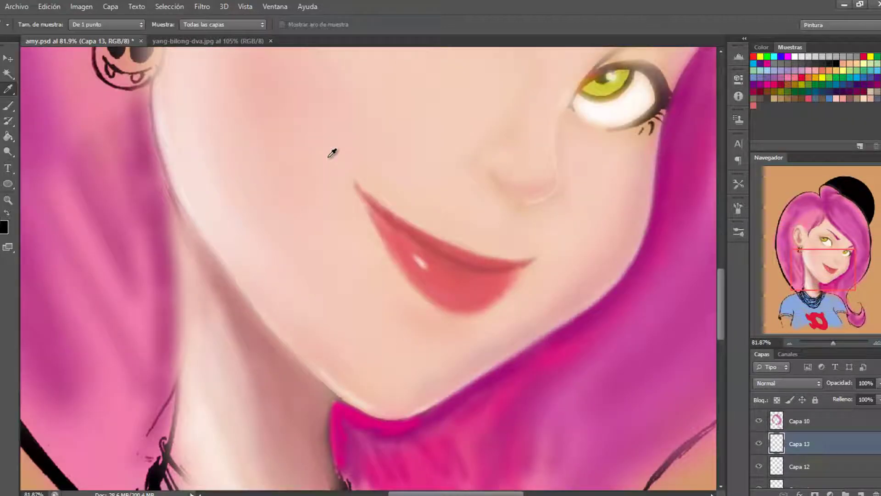
left_click_drag(430, 241, 522, 258)
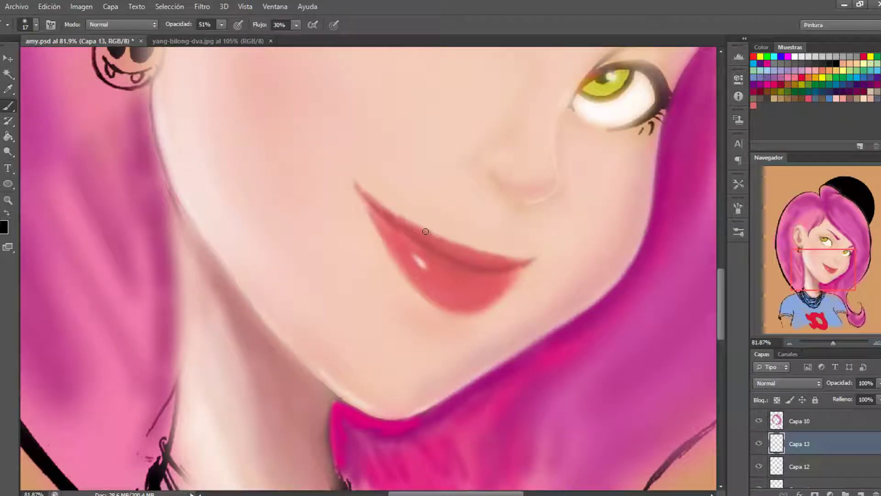
left_click_drag(385, 208, 535, 257)
scroll(593, 315, "up", 3)
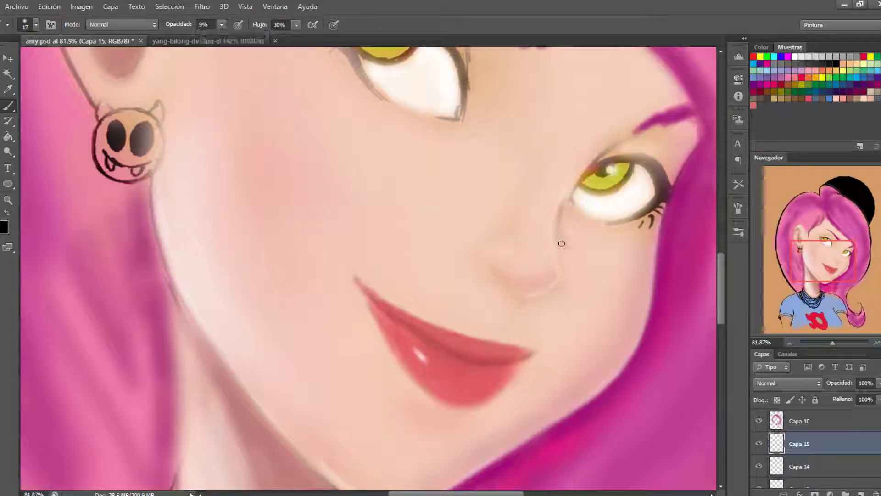
Set the brush to 34% opacity and 52 px for skin blending
key("1")
key("6")
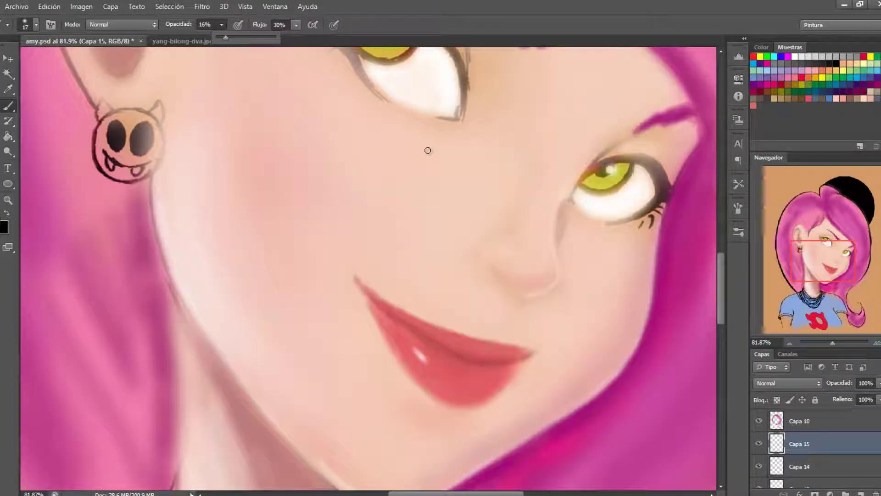
key("3")
key("4")
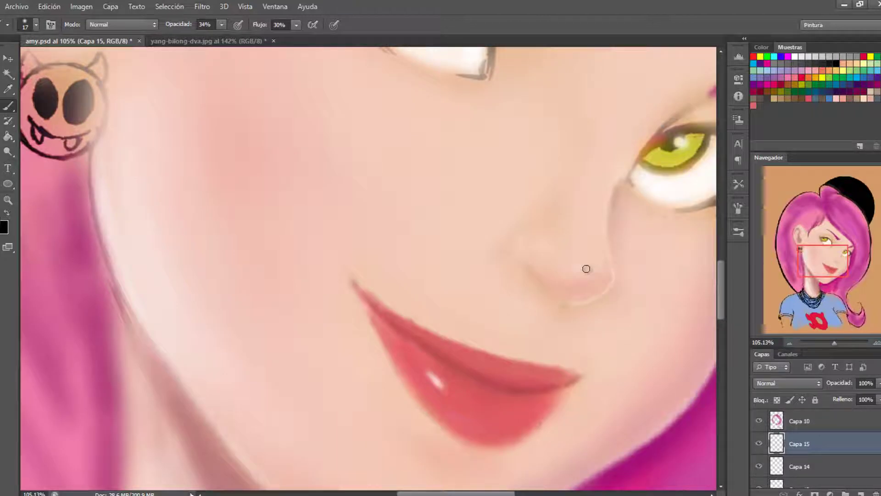
right_click(620, 268)
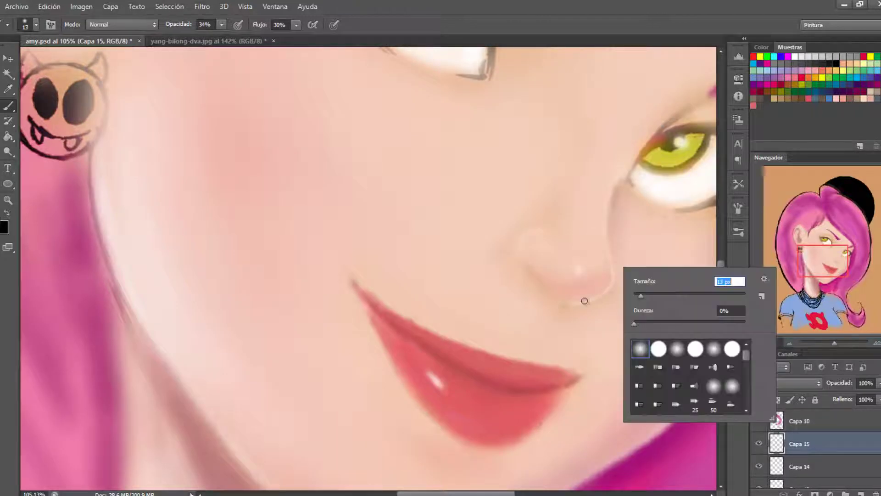
type("52")
key("Return")
Resume painting at 17% opacity with a larger brush for broad blending
scroll(584, 300, "right", 5)
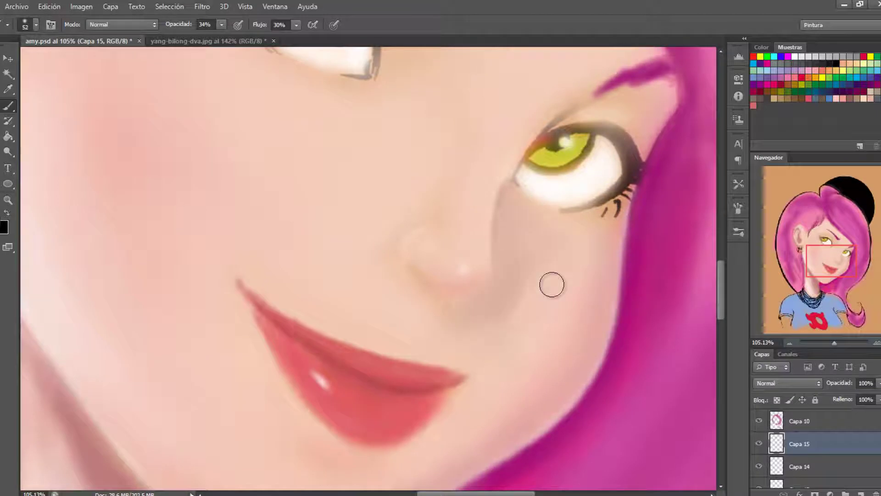
scroll(543, 262, "down", 3)
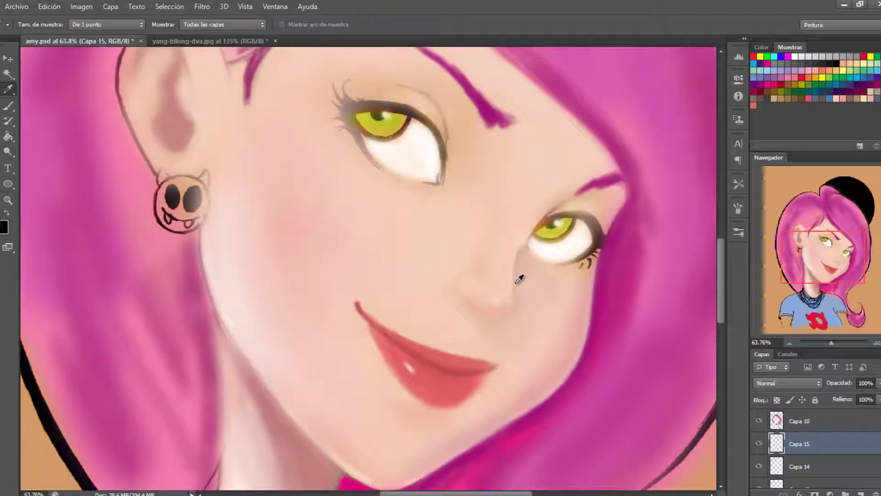
key("1")
key("7")
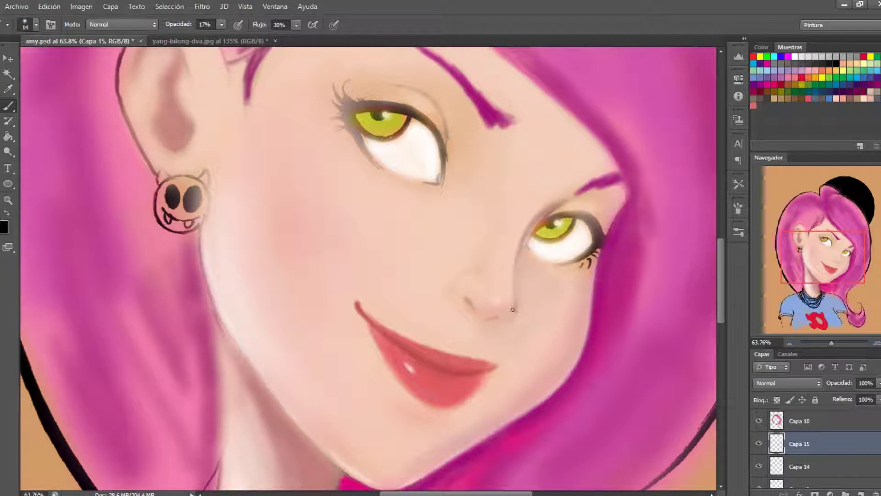
key("bracketright")
key("bracketright")
key("bracketright")
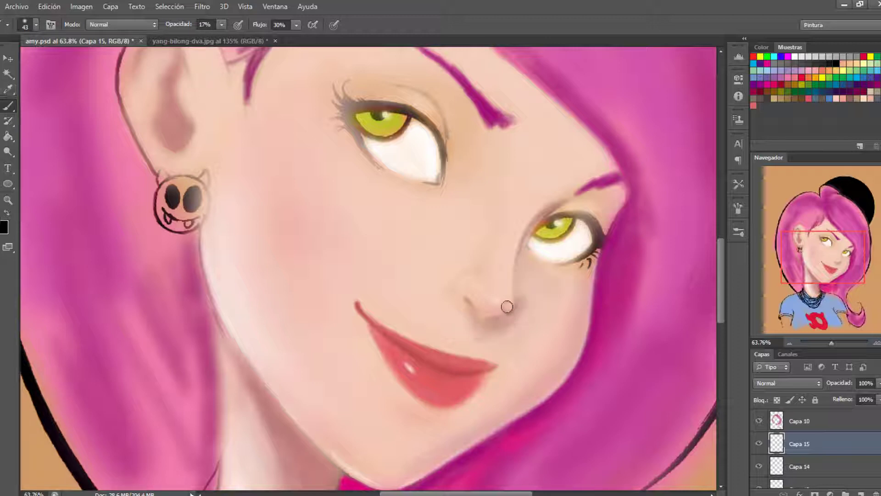
Vary the blending brush size through 14, 23, 75 and 110 px
right_click(497, 322)
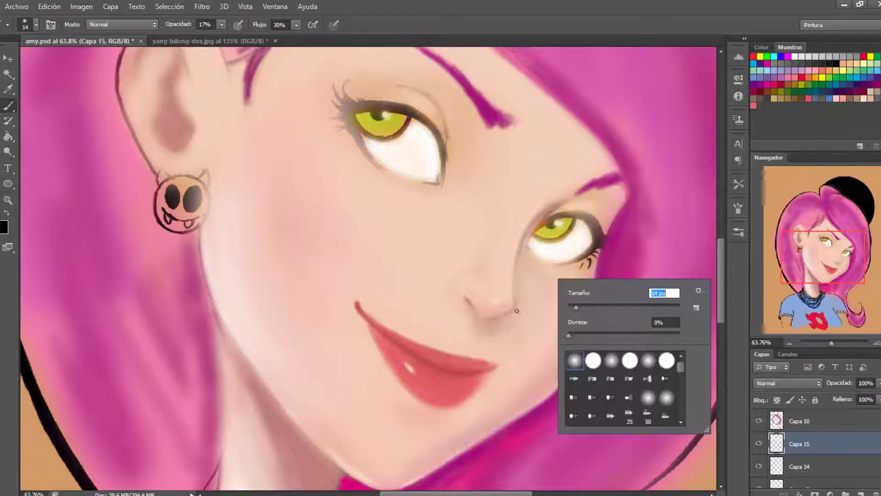
type("14")
key("Return")
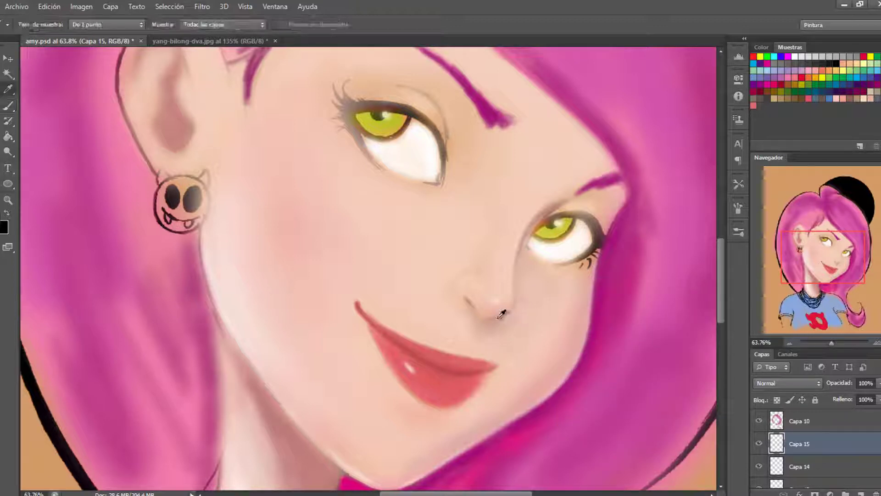
right_click(494, 323)
type("23")
key("Return")
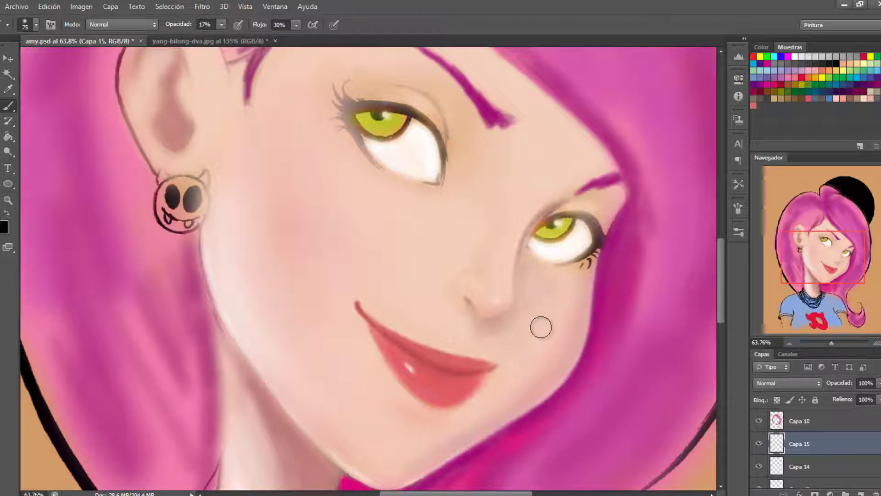
right_click(560, 354)
type("75")
key("Return")
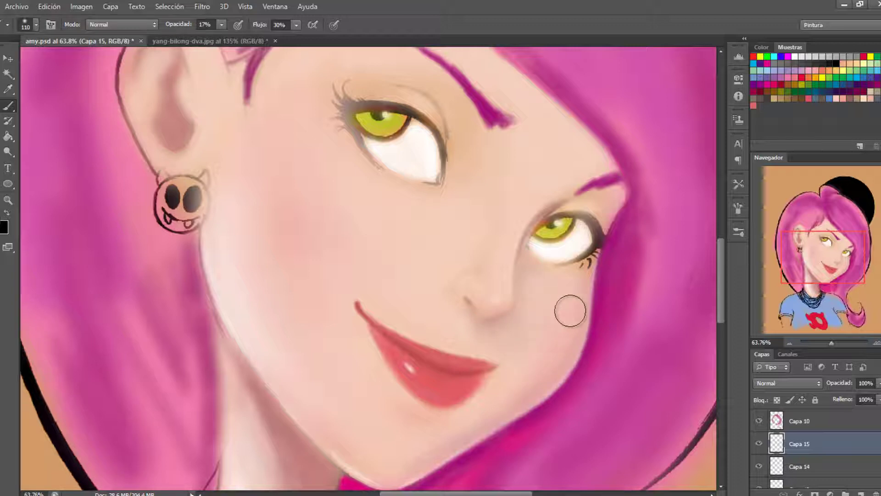
right_click(584, 298)
type("110")
key("Return")
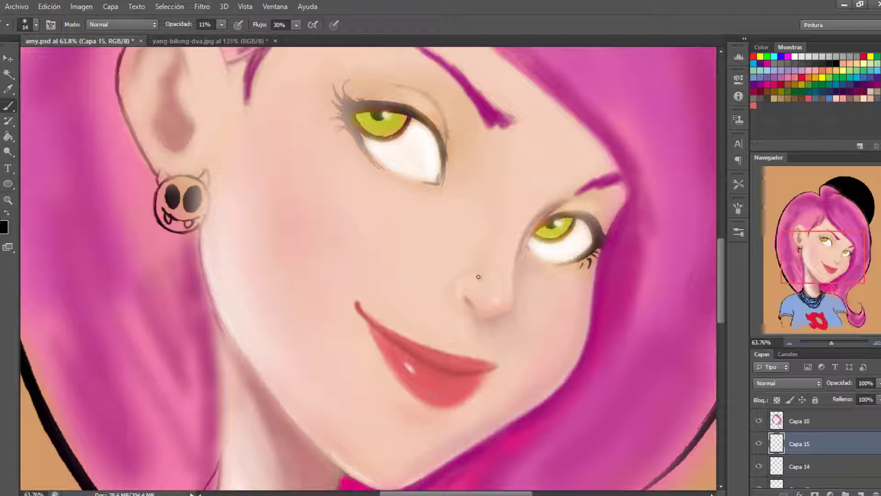
Change the blending brush size to 29, then 77, then 21 px
right_click(476, 274)
type("29")
key("Return")
right_click(486, 273)
type("77")
key("Return")
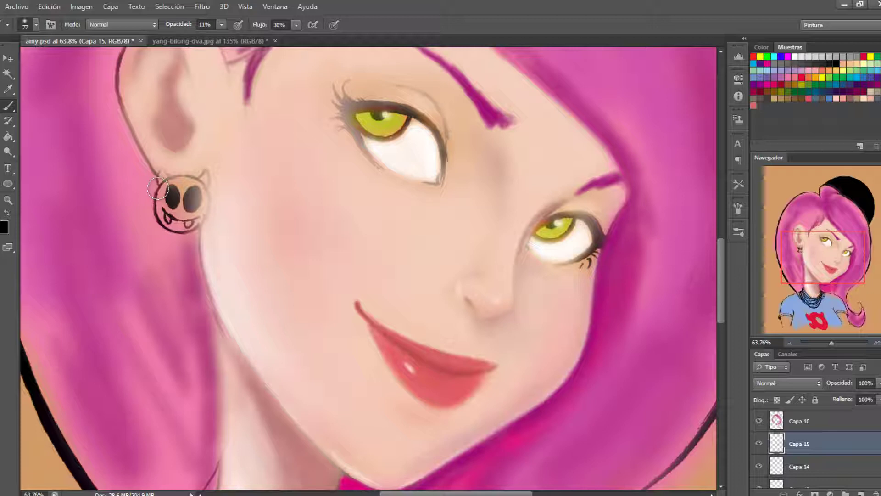
right_click(497, 301)
type("21")
key("Return")
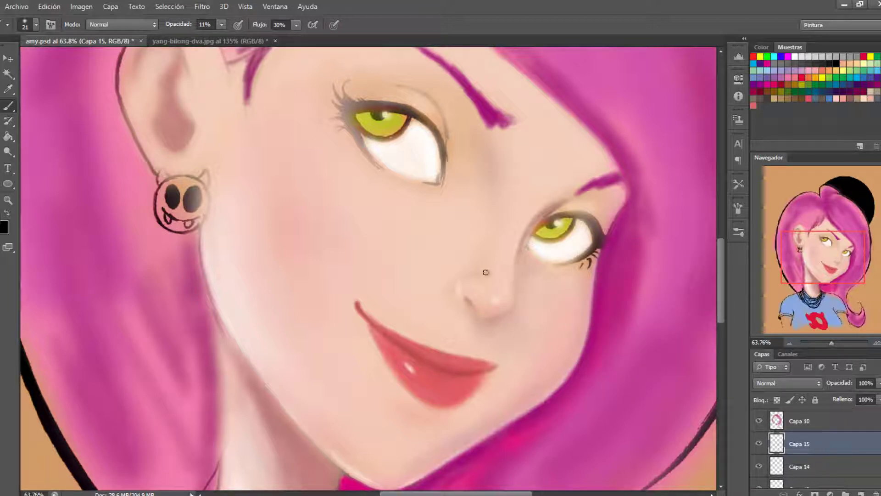
Set the brush size to 37 px, then 98 px
right_click(535, 230)
type("37")
key("Return")
right_click(530, 196)
type("98")
key("Return")
right_click(503, 197)
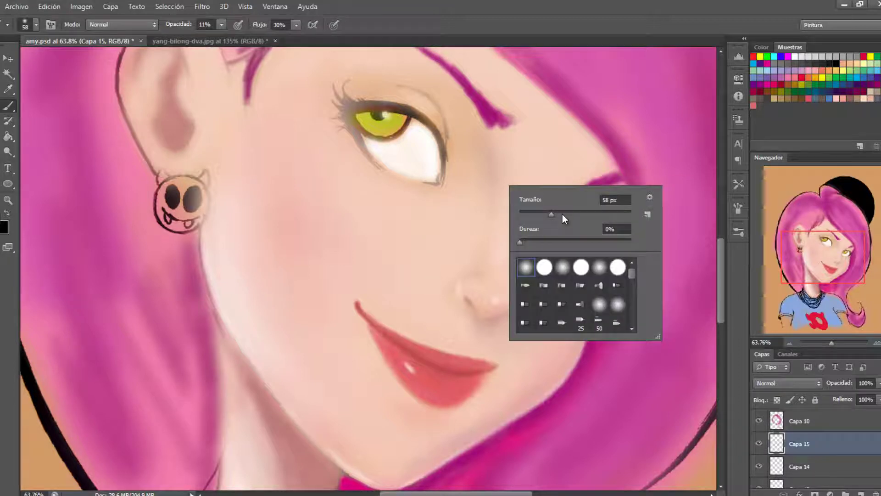
key("Escape")
Lower painting opacity to 6% and choose a soft brush at 106 px for the cheek
left_click_drag(221, 24, 220, 35)
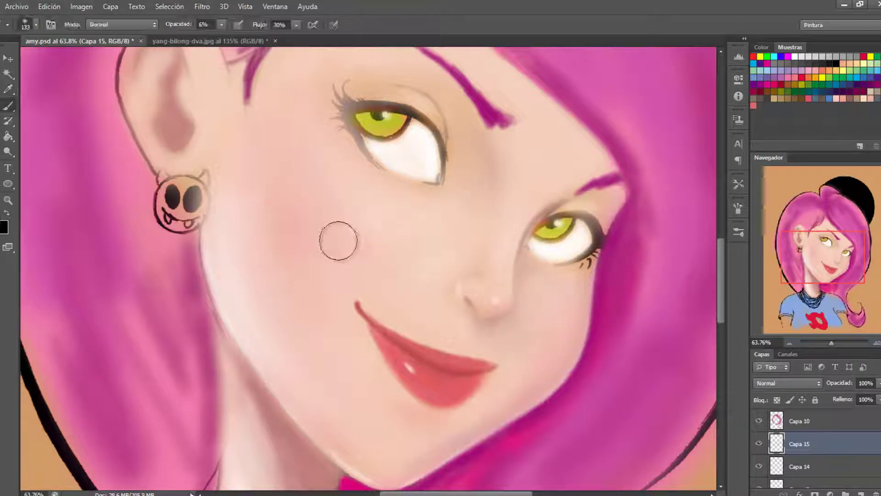
right_click(560, 344, "alt")
key("2")
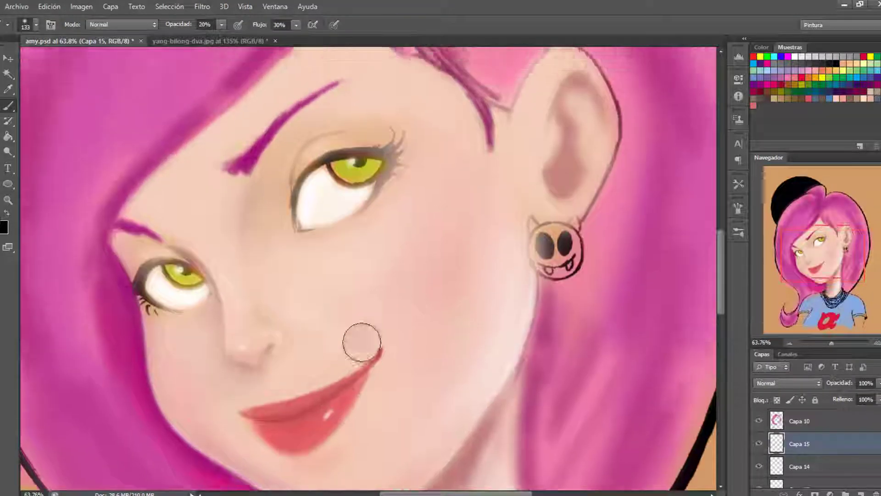
scroll(345, 314, "up", 3)
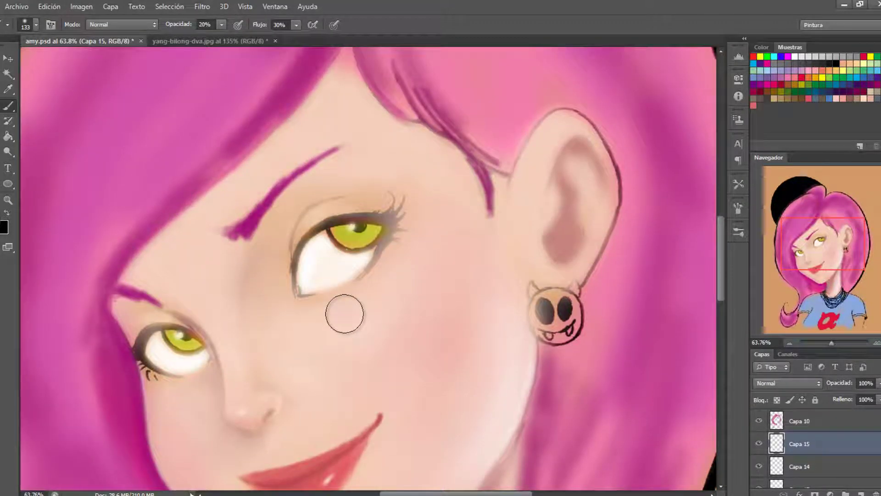
right_click(257, 245)
double_click(329, 325)
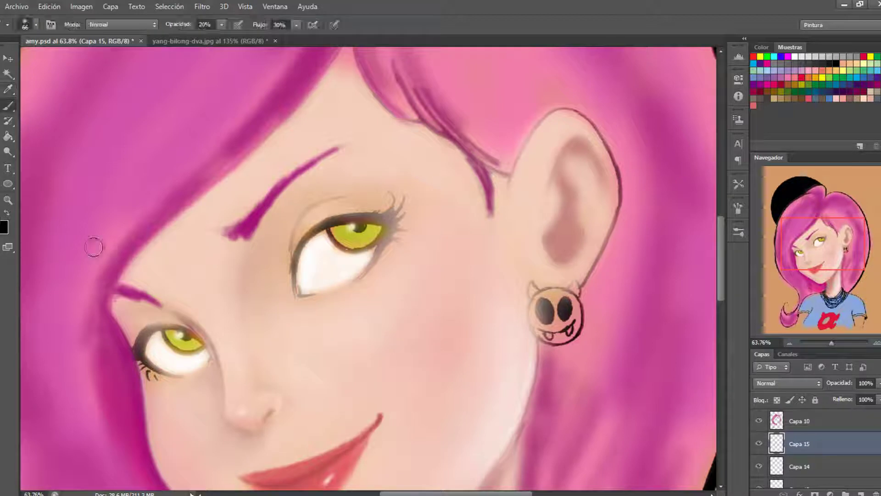
right_click(225, 228)
double_click(299, 321)
Brighten the upper ear with a soft stroke and create new layer Capa 16
scroll(370, 141, "up", 3)
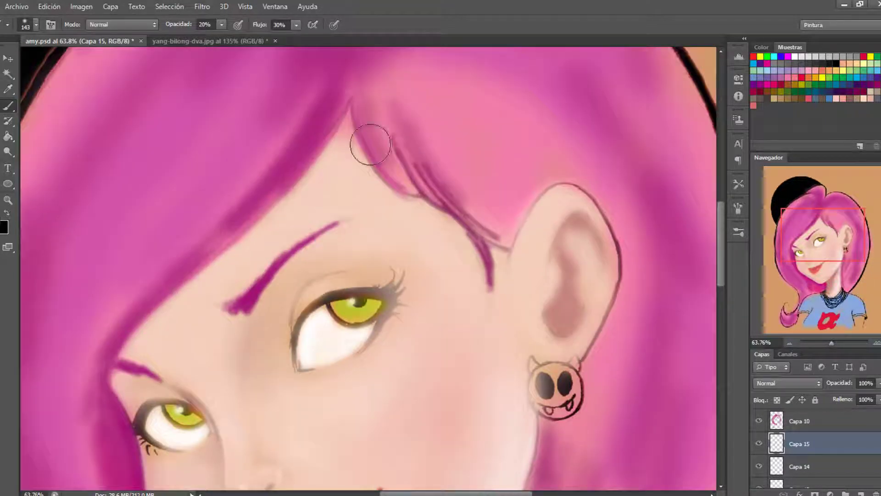
scroll(642, 299, "down", 3)
key("bracketleft")
key("bracketleft")
key("bracketleft")
left_click_drag(569, 110, 595, 137)
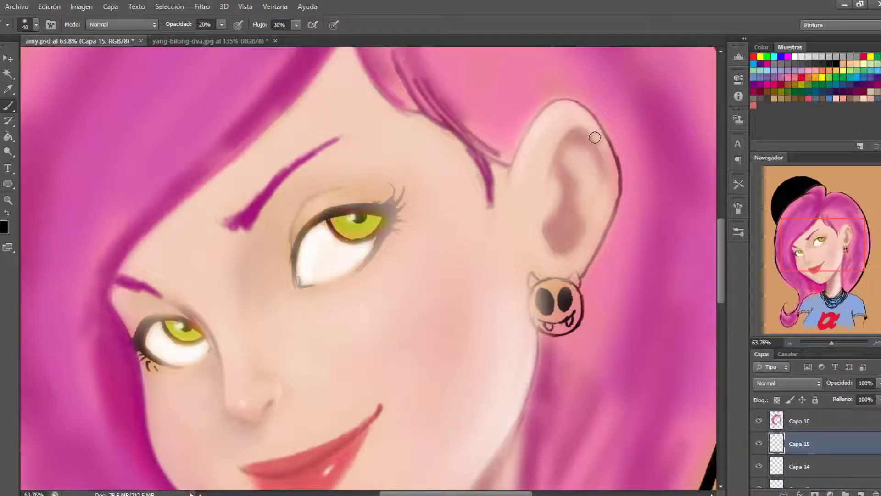
scroll(439, 224, "down", 3)
scroll(440, 225, "up", 1)
key("ctrl+shift+alt+n")
key("bracketleft")
left_click(222, 25)
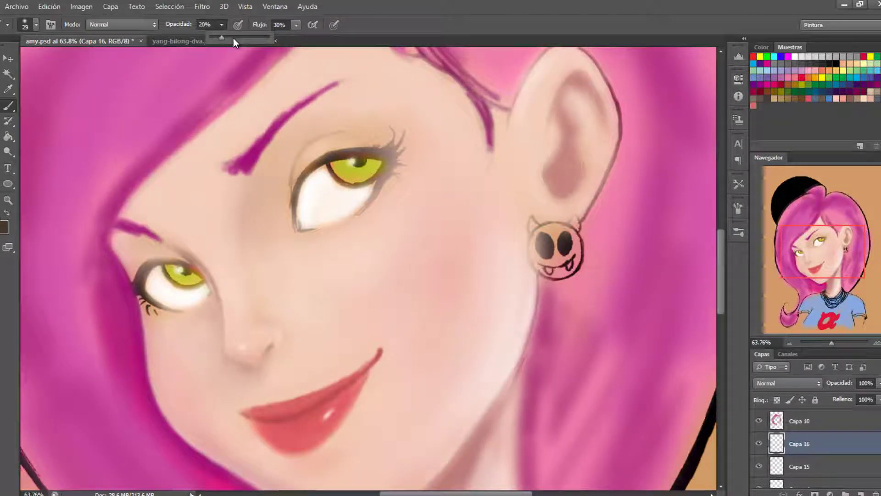
At 54% opacity, paint black liner along the upper and lower lids of both eyes on a new layer
key("5")
key("4")
key("bracketleft")
mouse_move(392, 153)
left_mouse_down()
mouse_move(323, 158)
mouse_move(390, 153)
mouse_move(362, 208)
mouse_move(381, 178)
left_mouse_up()
key("ctrl+shift+alt+n")
left_click_drag(296, 180, 298, 231)
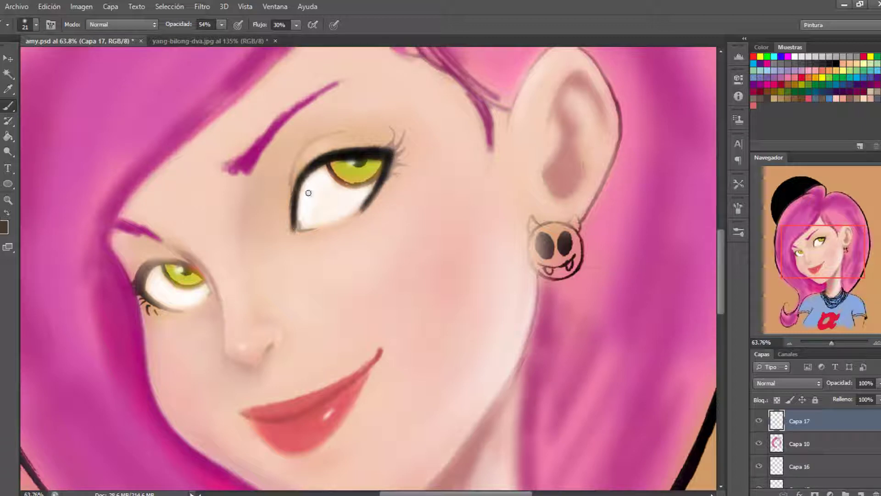
left_click_drag(152, 262, 213, 293)
left_click_drag(294, 220, 302, 234)
mouse_move(296, 234)
left_mouse_down()
mouse_move(321, 234)
mouse_move(371, 209)
left_mouse_up()
Add another empty layer and set the brush to 33 px
key("ctrl+shift+alt+n")
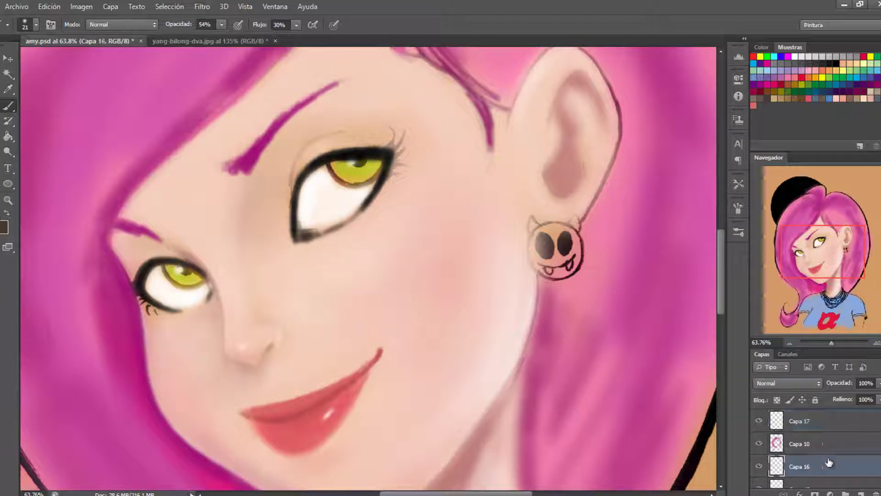
right_click(406, 142)
key("Return")
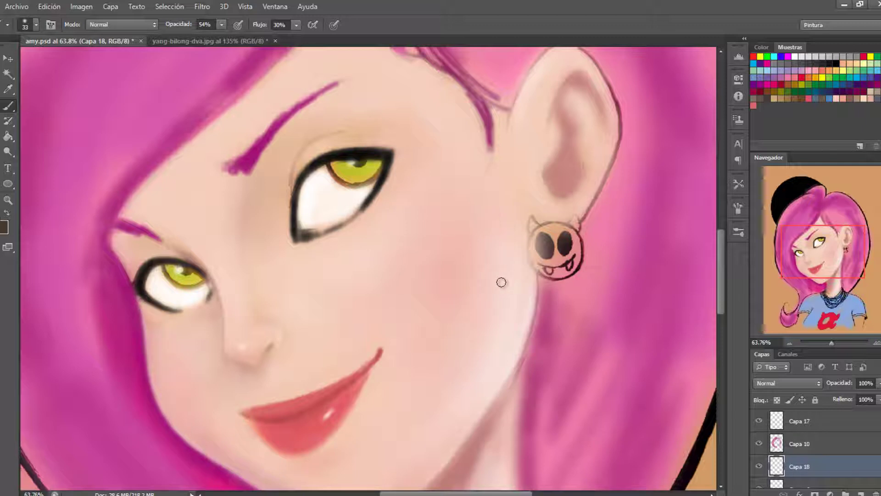
key("x")
key("alt+bracketright")
key("alt+bracketright")
right_click(201, 257)
key("Return")
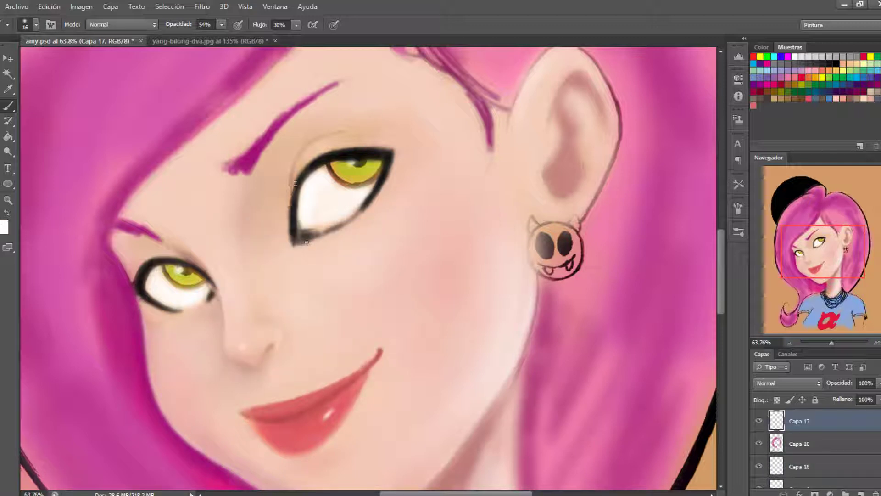
Thicken the larger eye's black outline and draw a brown crease over its upper eyelid
left_click_drag(296, 183, 289, 242)
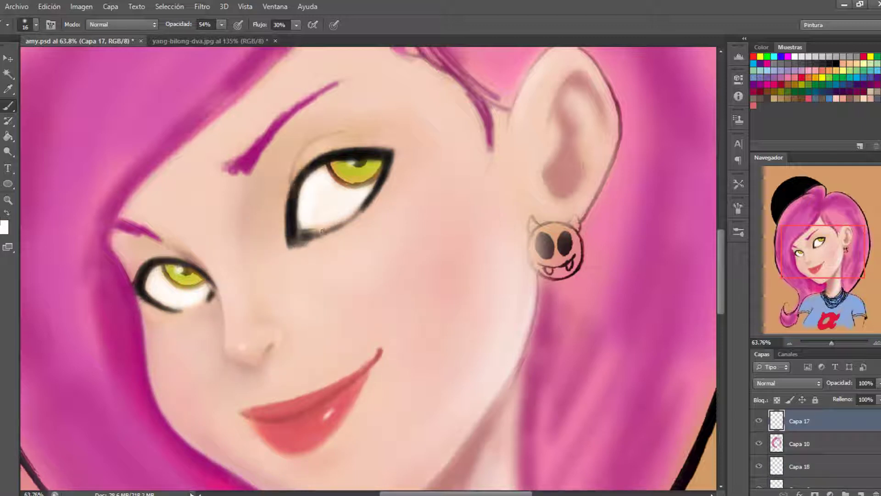
left_click_drag(170, 287, 200, 281)
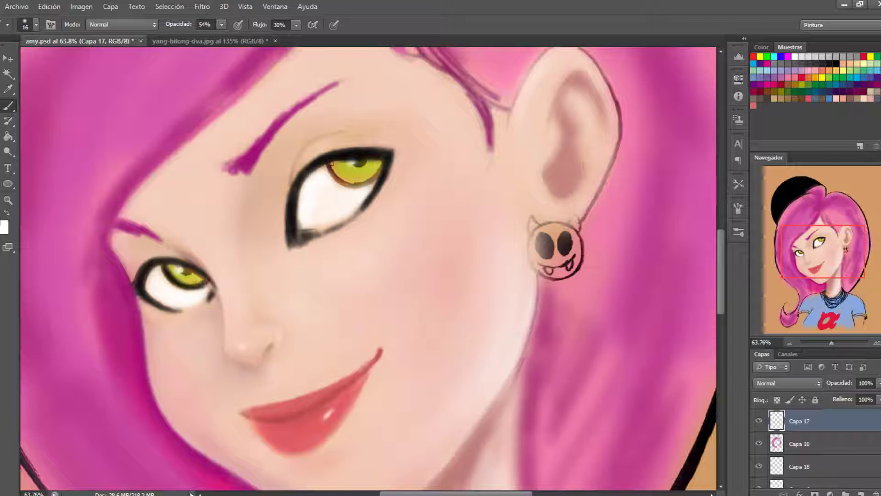
left_click_drag(332, 163, 367, 161)
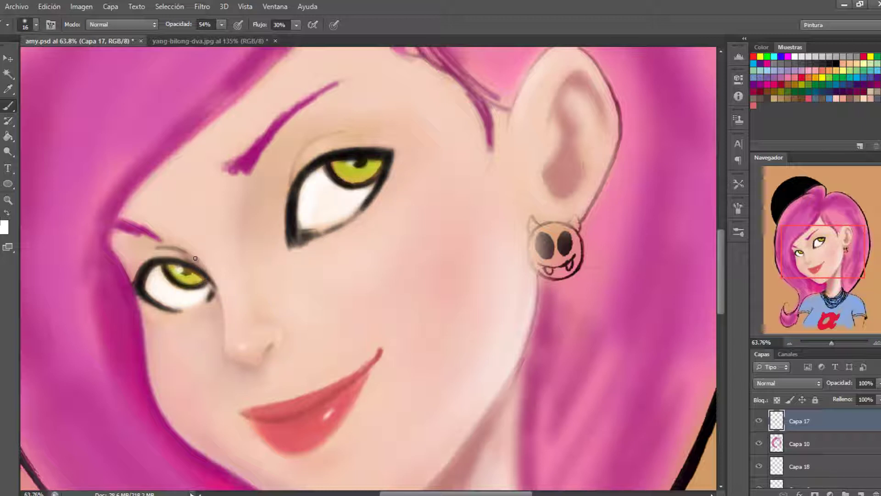
left_click_drag(283, 169, 279, 198)
left_click_drag(317, 149, 278, 216)
left_click_drag(344, 147, 287, 203)
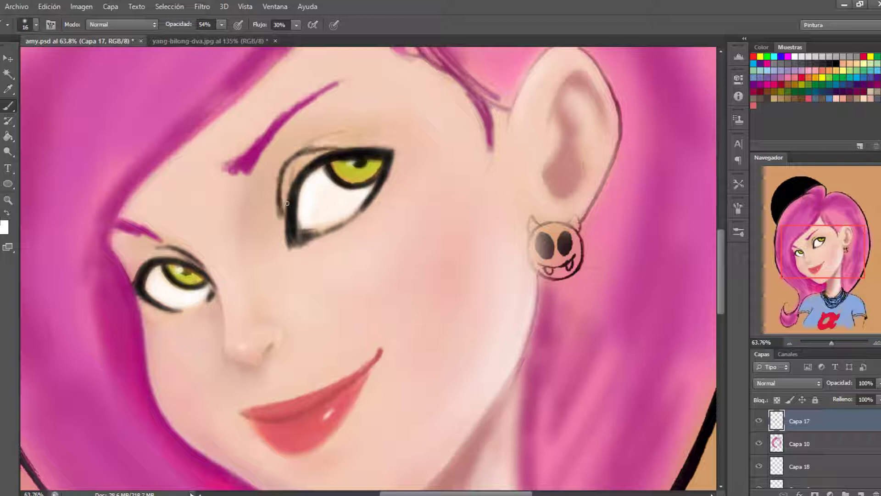
right_click(340, 134)
key("Escape")
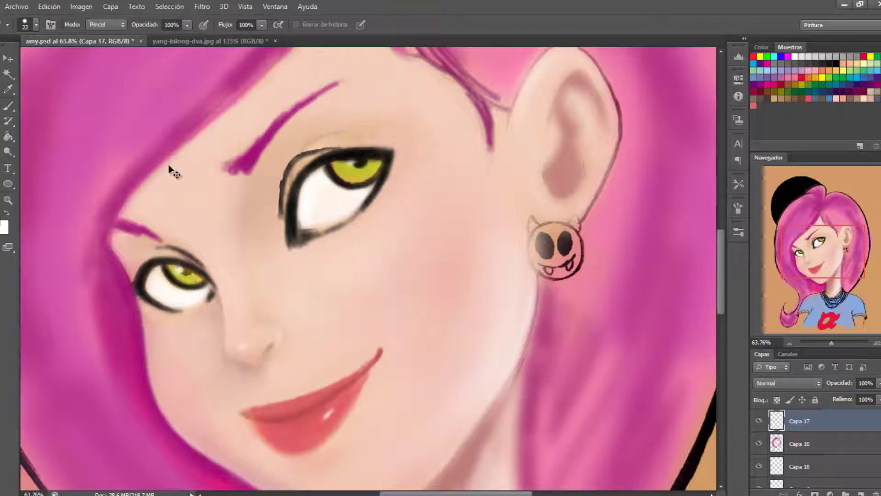
Lasso-select the larger eye's liner and resize it with Free Transform
key("l")
key("ctrl+r")
key("ctrl+t")
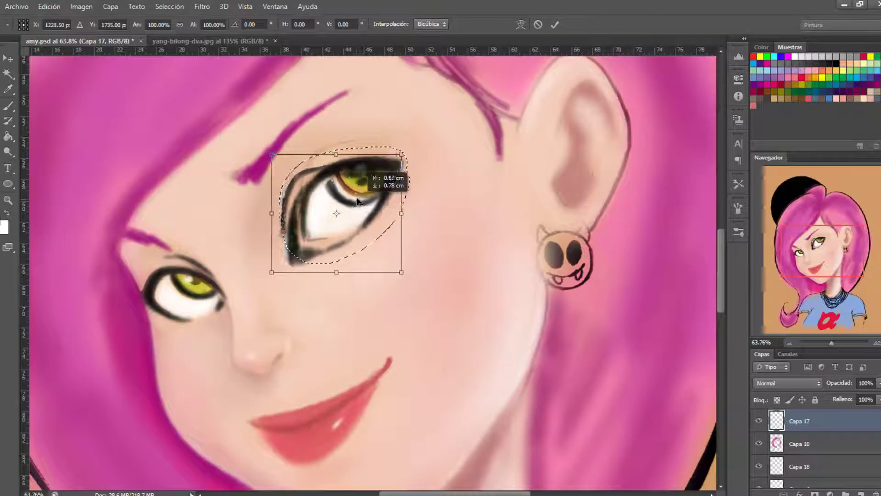
left_click(556, 24)
On Capa 18 with a 37 px brush, darken the lid, brighten the white and repaint the iris yellow-green
left_click(800, 466)
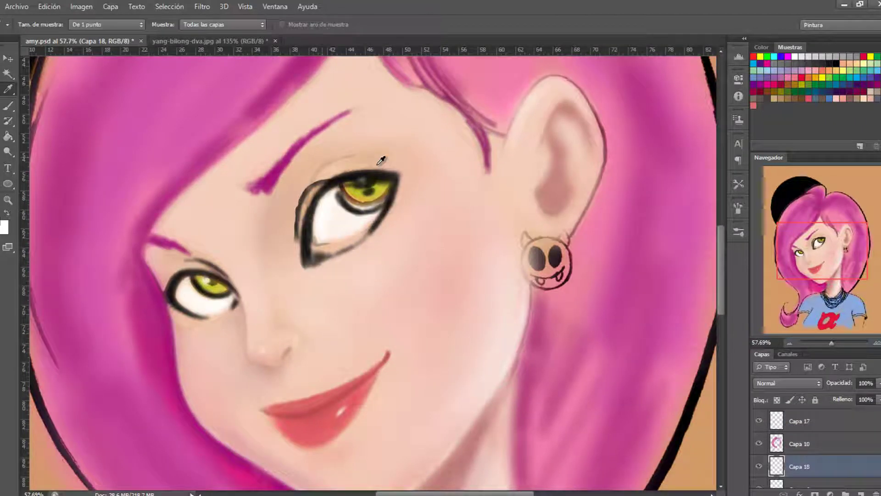
key("b")
right_click(418, 176)
left_click_drag(439, 206, 442, 204)
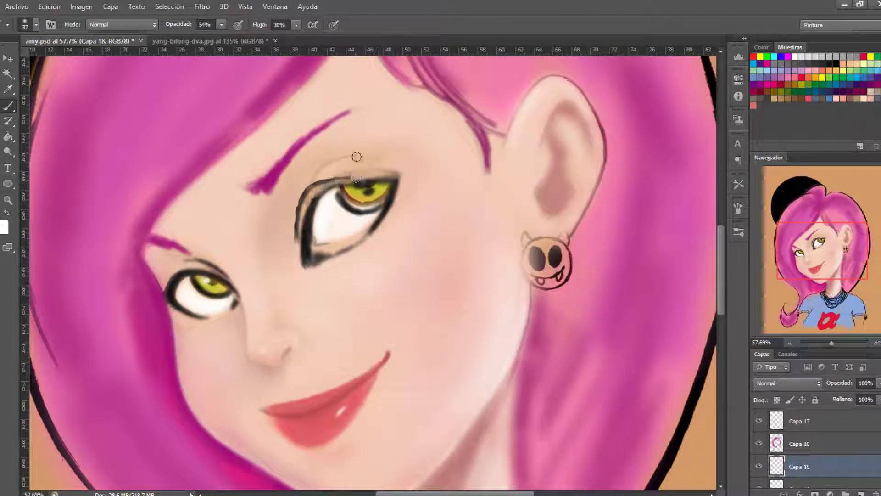
left_click_drag(376, 177, 388, 182)
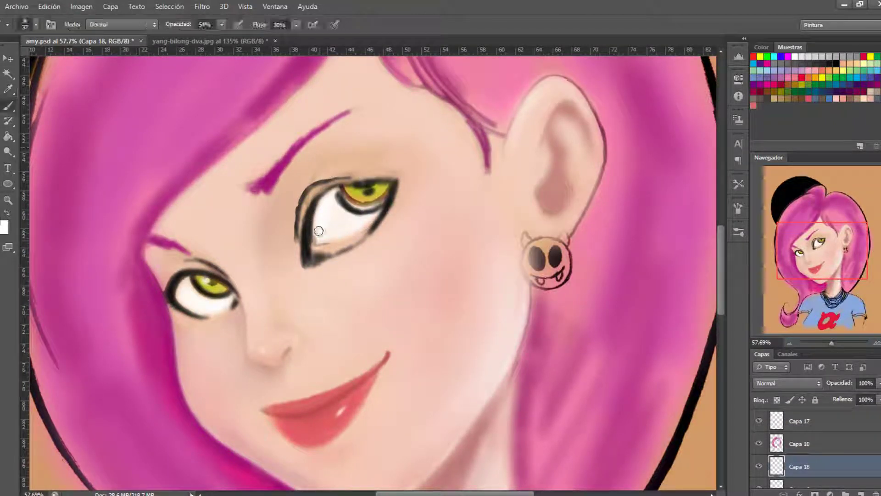
left_click_drag(315, 226, 320, 251)
left_click_drag(367, 202, 357, 177)
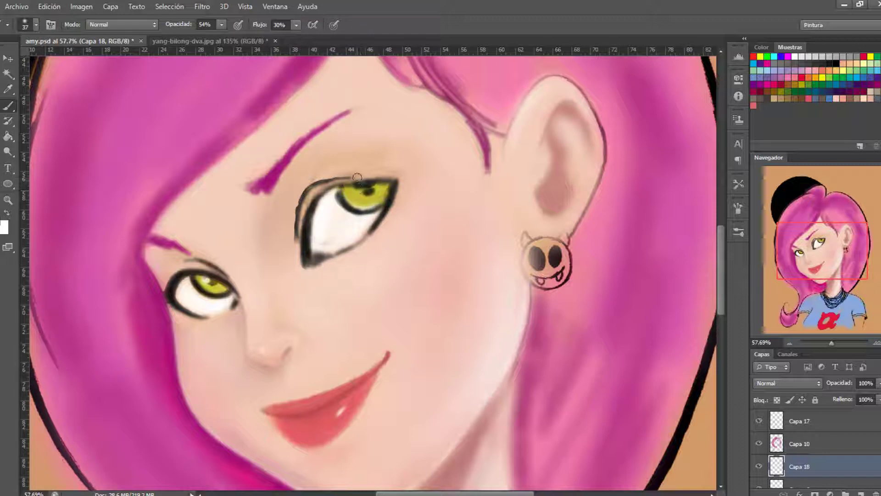
left_click(398, 146, "alt")
key("alt+bracketright")
key("alt+bracketright")
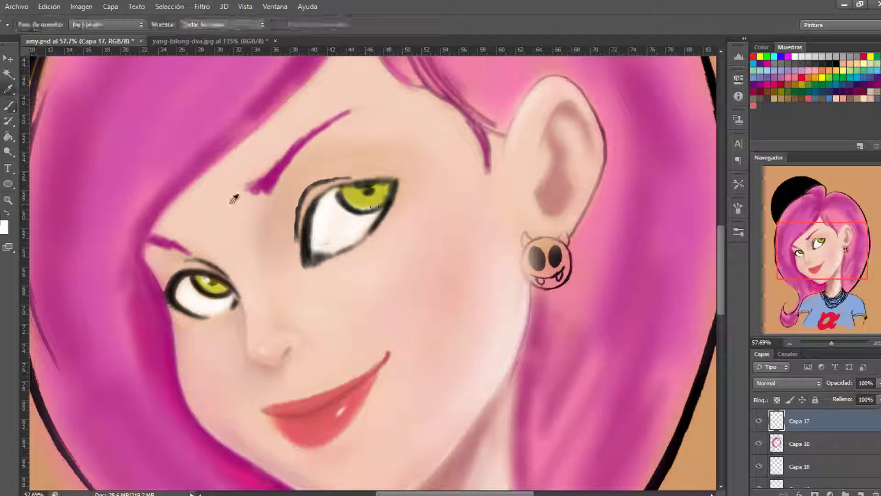
Paint white into the eye corner, then sample the liner colour and darken the upper eyelid
left_click_drag(315, 252, 335, 236)
key("ctrl+alt+h")
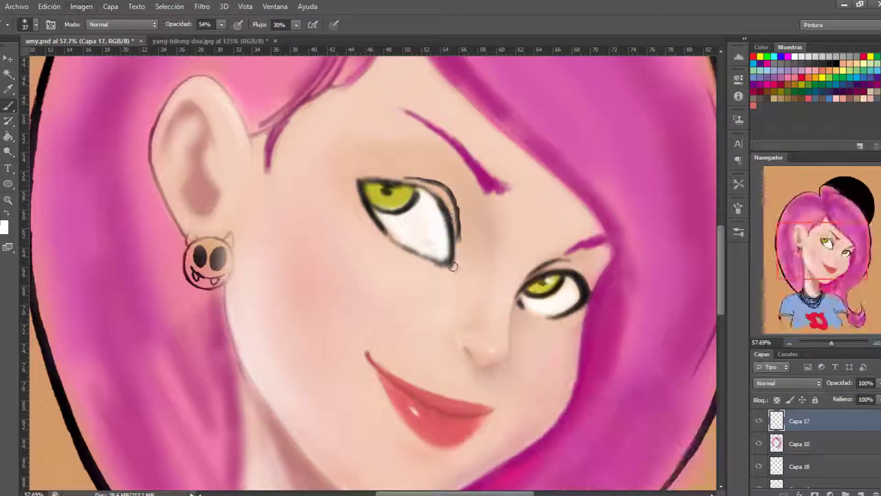
key("alt")
left_click(562, 264, "alt")
mouse_move(365, 189)
left_mouse_down()
mouse_move(427, 180)
mouse_move(399, 179)
left_mouse_up()
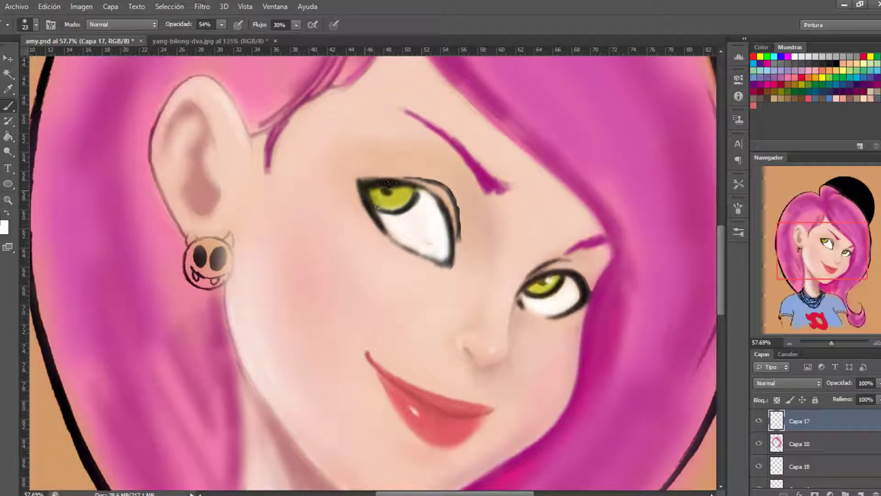
mouse_move(448, 202)
left_mouse_down()
mouse_move(404, 182)
mouse_move(437, 202)
mouse_move(367, 181)
mouse_move(418, 193)
mouse_move(420, 205)
left_mouse_up()
Enlarge the yellow-green iris, thicken the lower lid line at 13 px, and add layer Capa 19
left_click(399, 195, "alt")
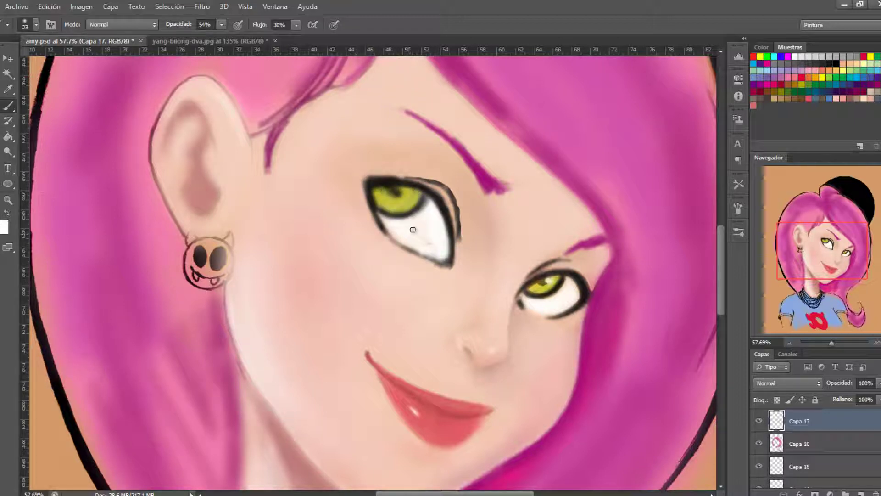
left_click_drag(436, 257, 412, 237)
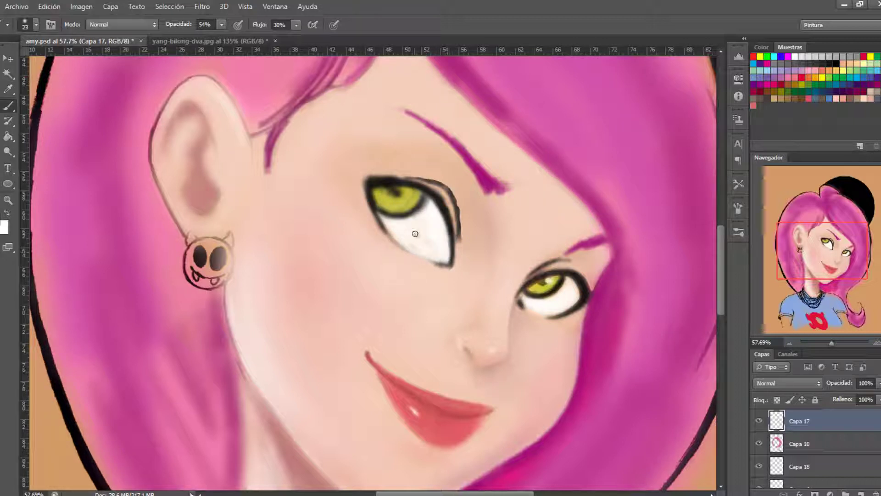
key("bracketleft")
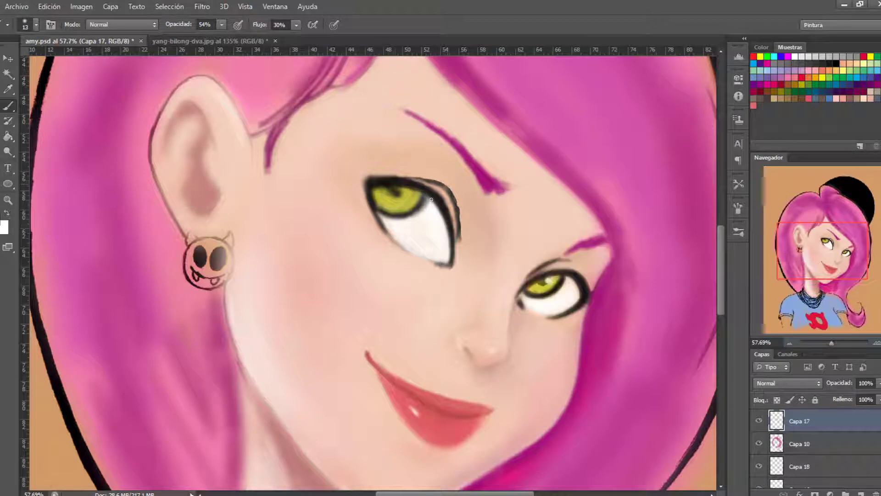
key("bracketright")
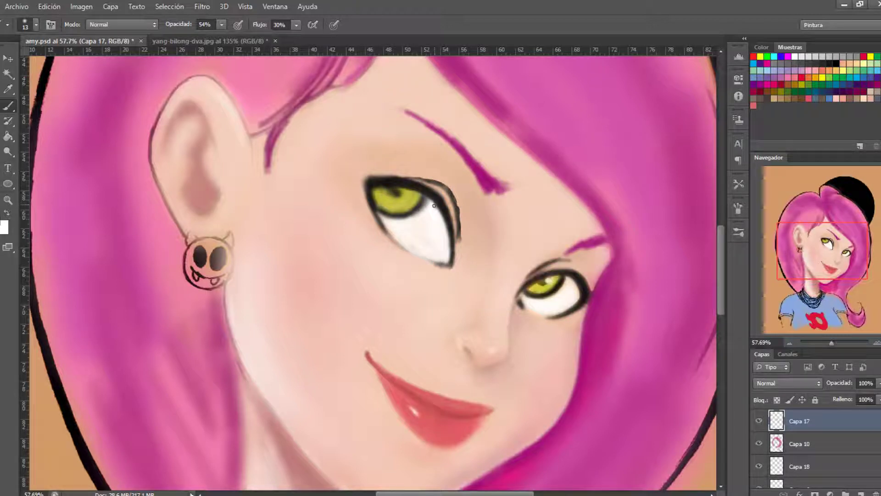
mouse_move(374, 185)
left_mouse_down()
mouse_move(374, 198)
mouse_move(428, 201)
left_mouse_up()
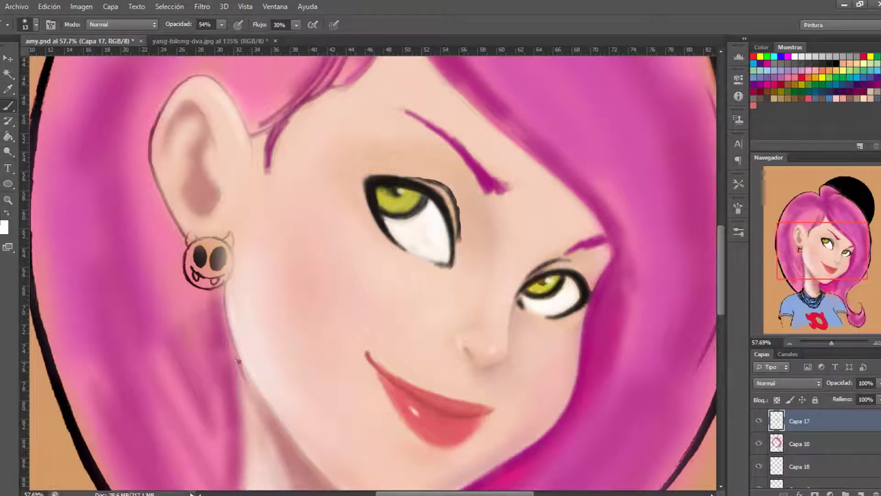
key("ctrl+shift+alt+n")
scroll(356, 380, "up", 1)
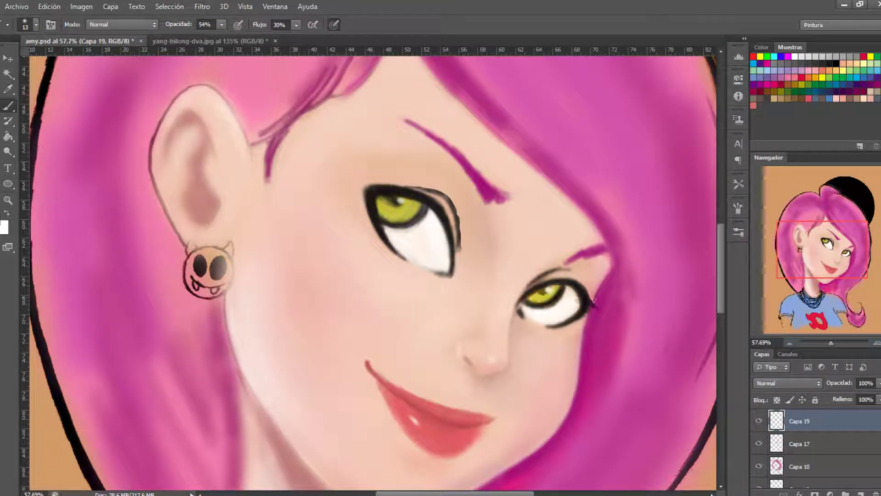
Extend the eyeliner flick at the outer corner and lighten the eye white
left_click_drag(595, 300, 595, 307)
key("ctrl+shift+h")
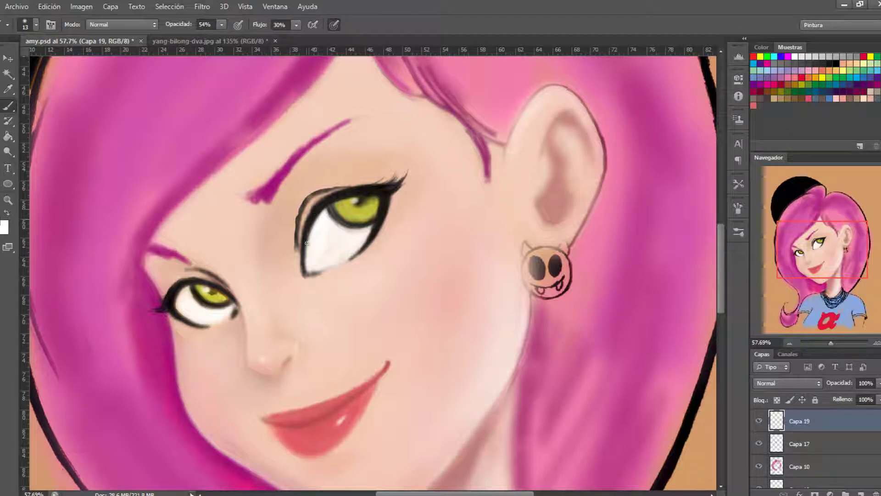
key("h")
key("i")
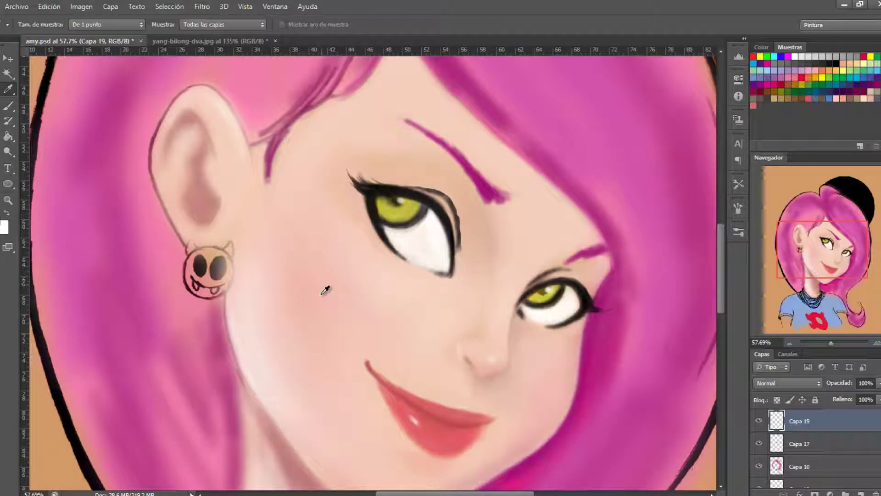
key("b")
mouse_move(369, 202)
left_mouse_down()
mouse_move(407, 260)
mouse_move(438, 216)
mouse_move(431, 209)
left_mouse_up()
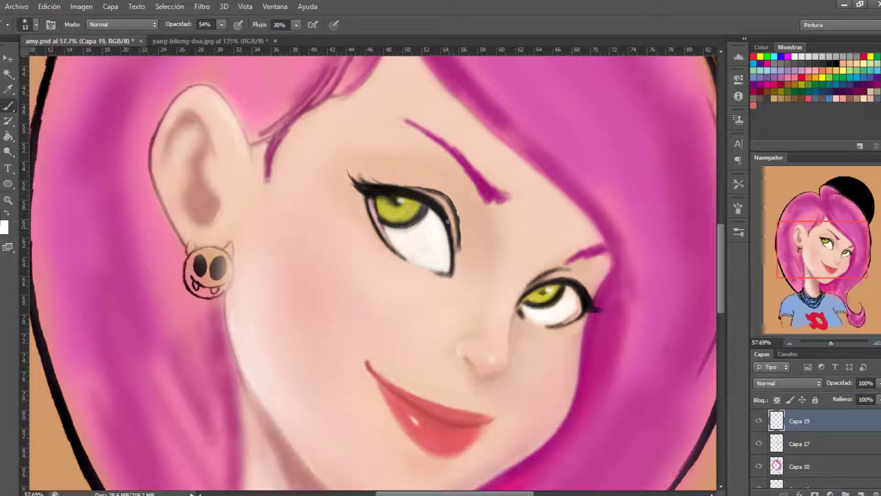
mouse_move(452, 255)
left_mouse_down()
mouse_move(441, 204)
mouse_move(448, 274)
left_mouse_up()
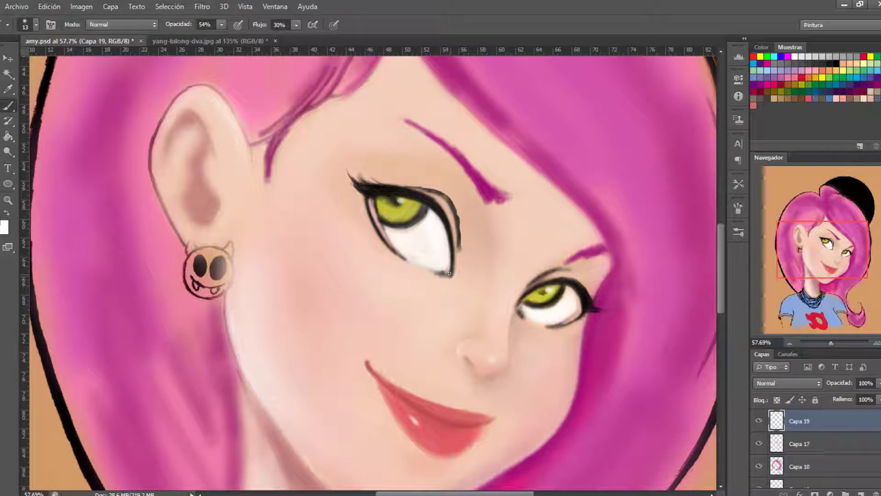
Softly repaint the lower eye white, adjusting the brush between 29 and 8 px
key("h")
mouse_move(313, 278)
left_mouse_down()
mouse_move(336, 265)
mouse_move(342, 236)
left_mouse_up()
key("bracketright")
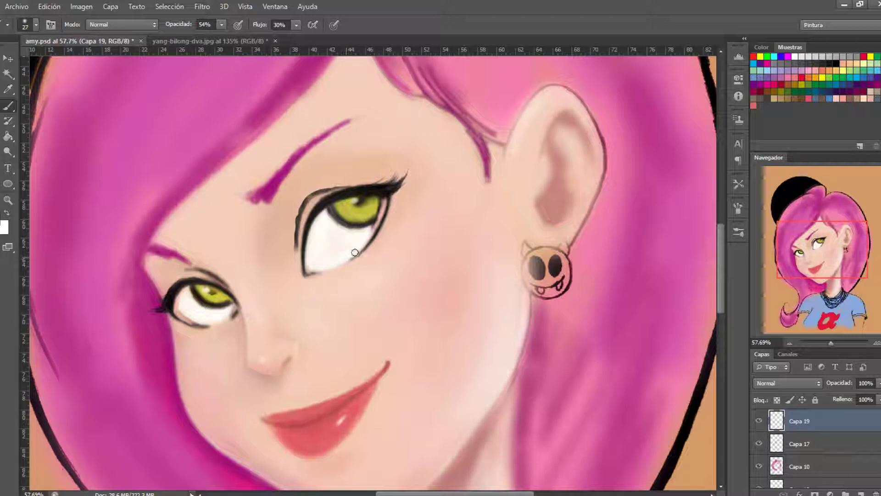
key("bracketleft")
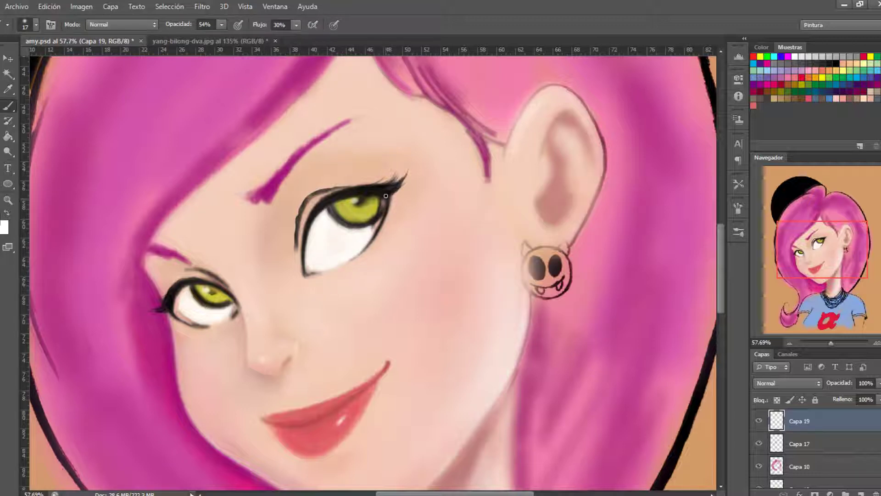
right_click(427, 204)
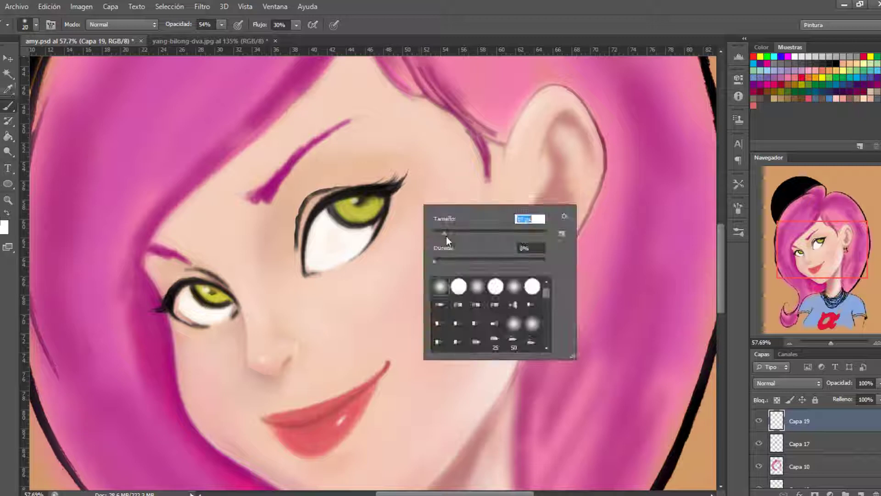
left_click_drag(440, 239, 446, 236)
key("Return")
key("bracketleft")
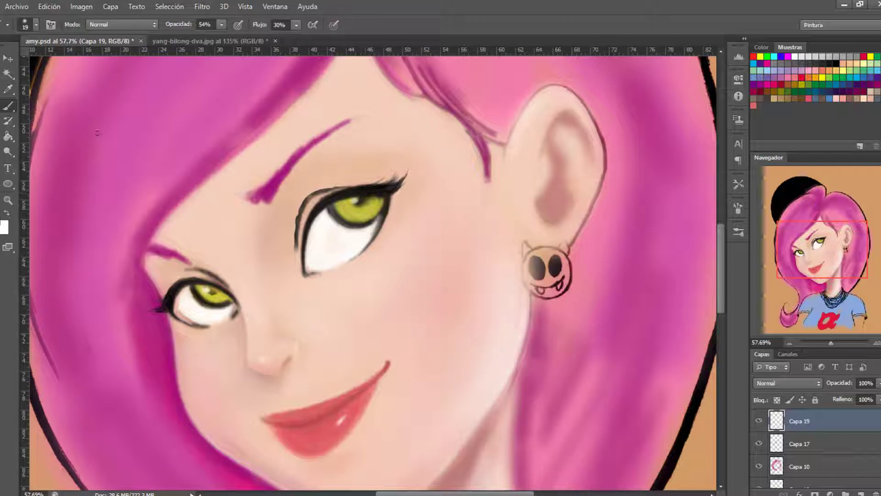
key("bracketleft")
key("bracketleft")
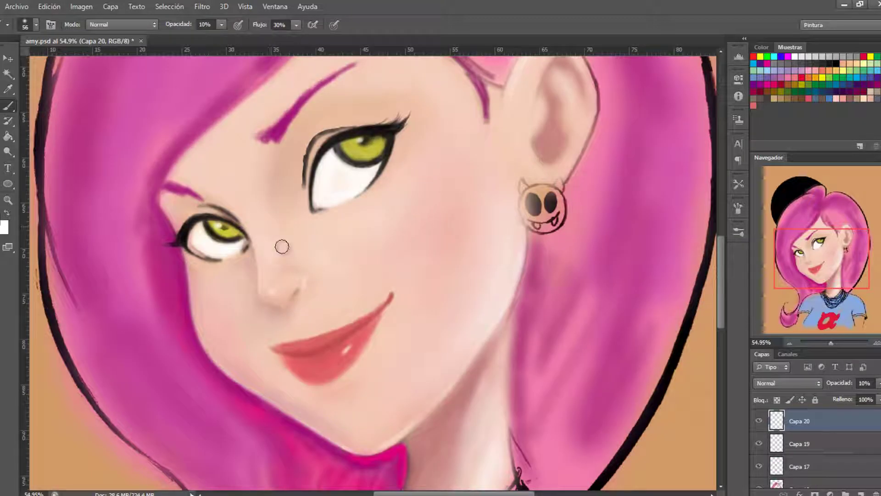
On a new layer with brush flow at 80% and low opacity, brighten the whites of both eyes
right_click(351, 230)
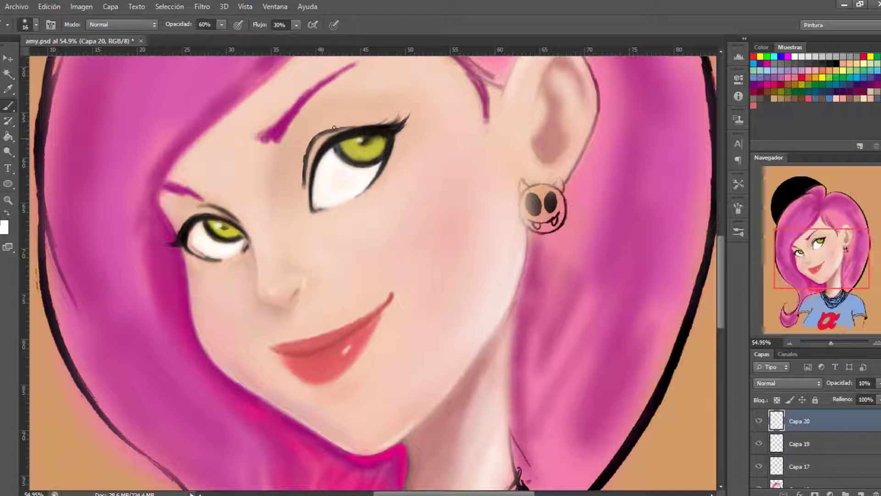
left_click_drag(296, 25, 394, 30)
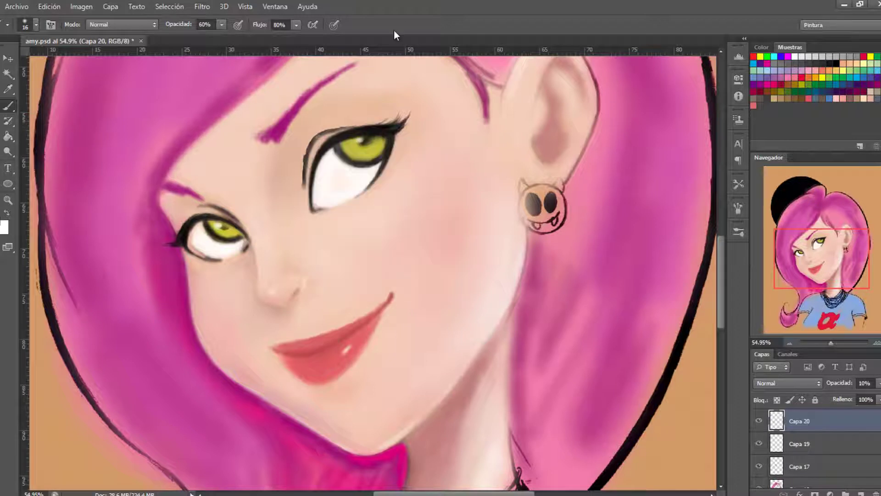
key("ctrl+shift+alt+n")
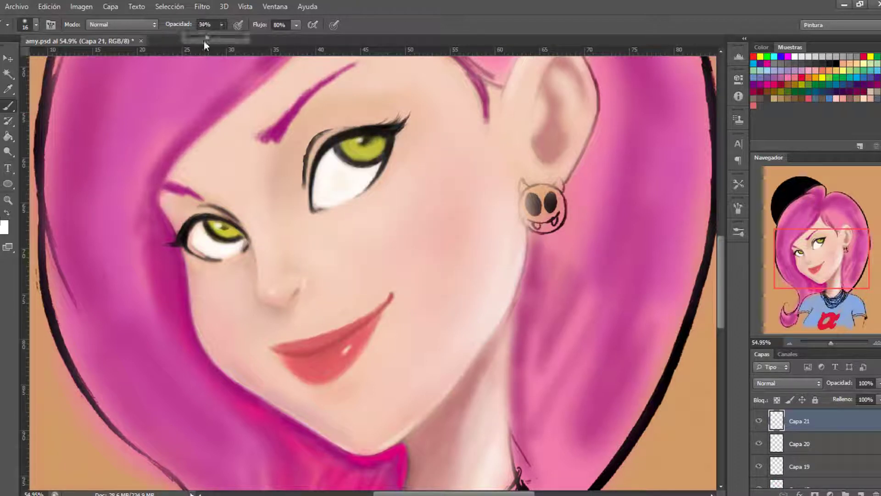
key("3")
key("4")
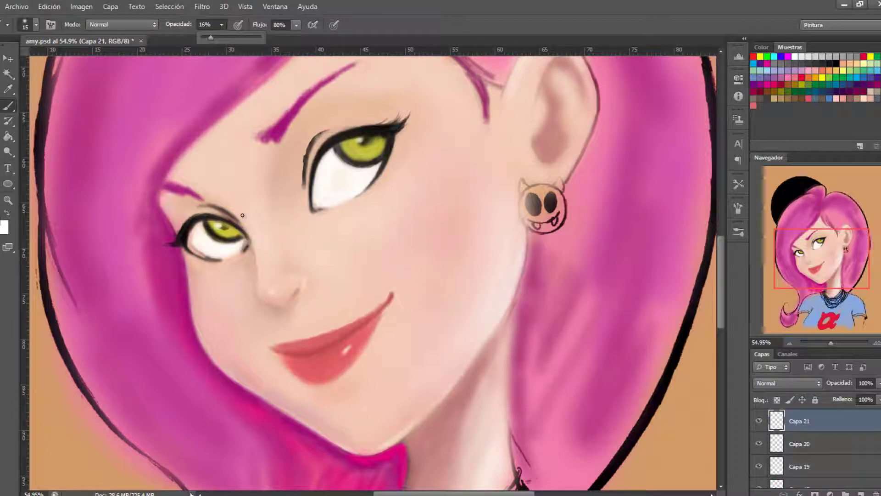
key("1")
key("6")
key("2")
key("6")
scroll(142, 237, "up", 2)
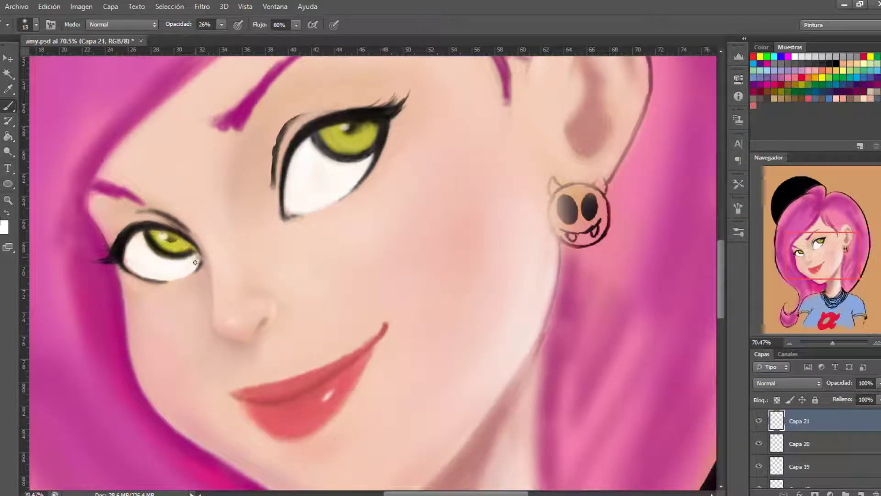
left_click_drag(195, 262, 192, 269)
left_click_drag(367, 158, 349, 188)
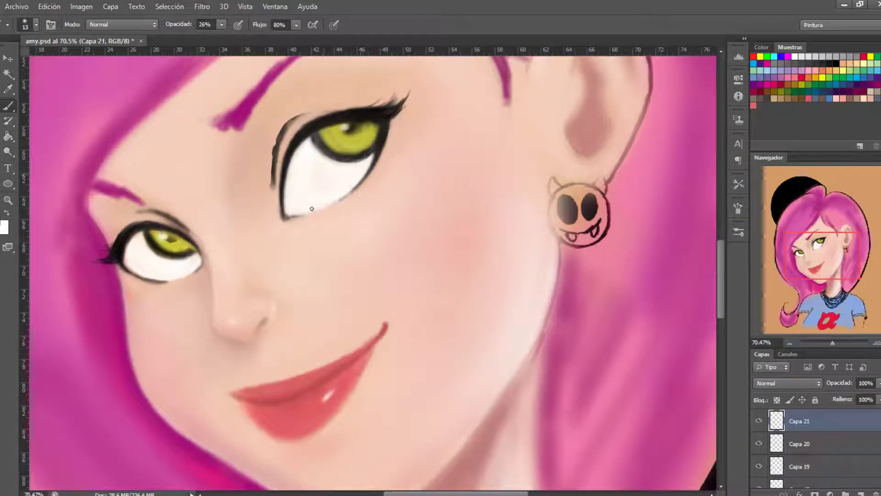
Sample eye colours, set a size-15 brush at 43% opacity, and darken the smaller iris's rim
key("i")
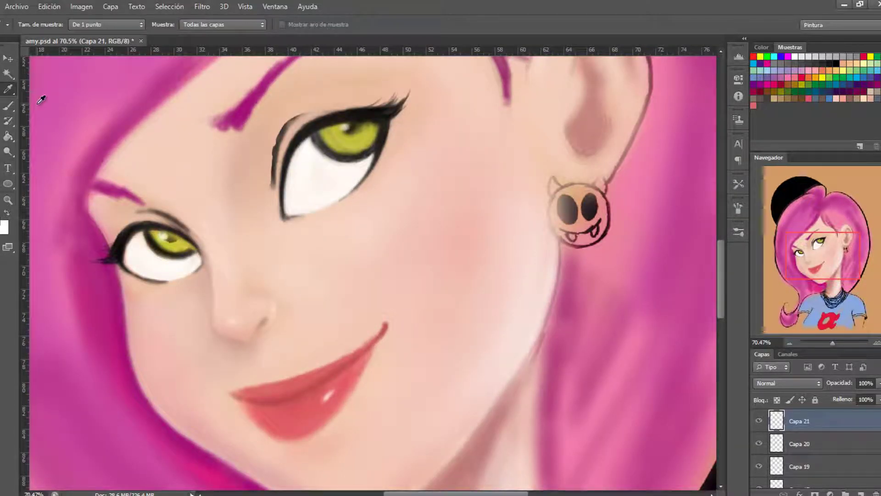
key("b")
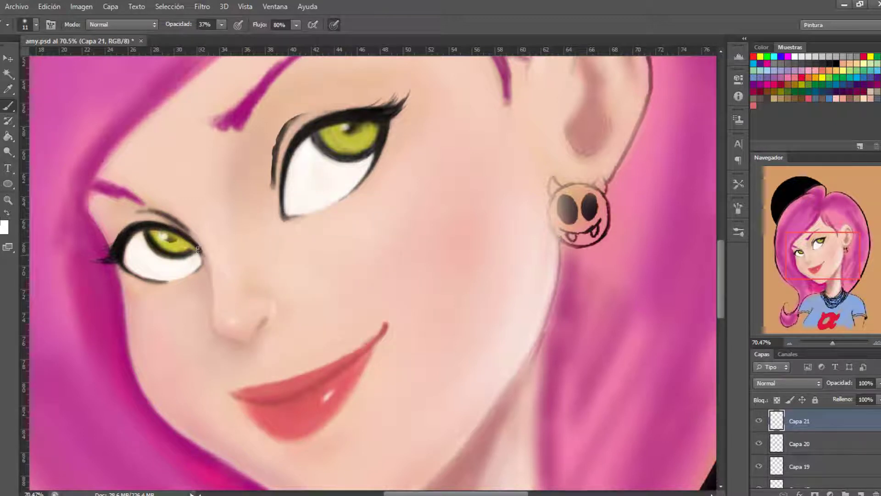
key("h")
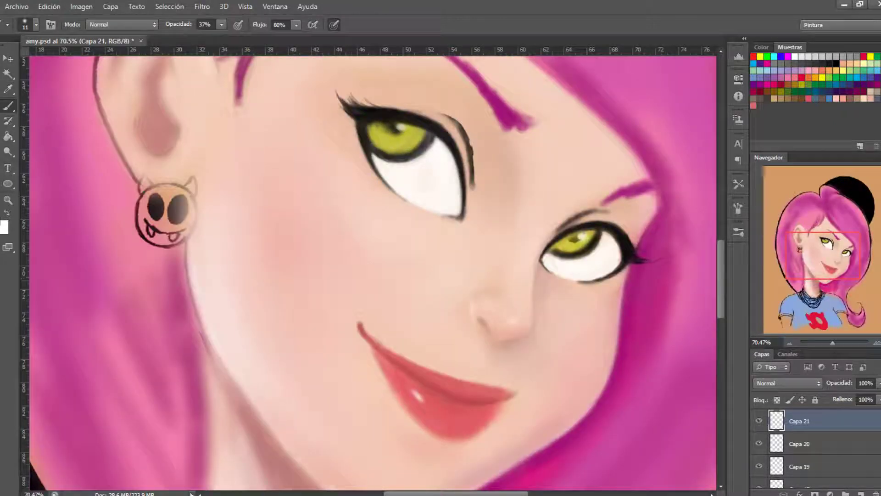
left_click(593, 278, "alt")
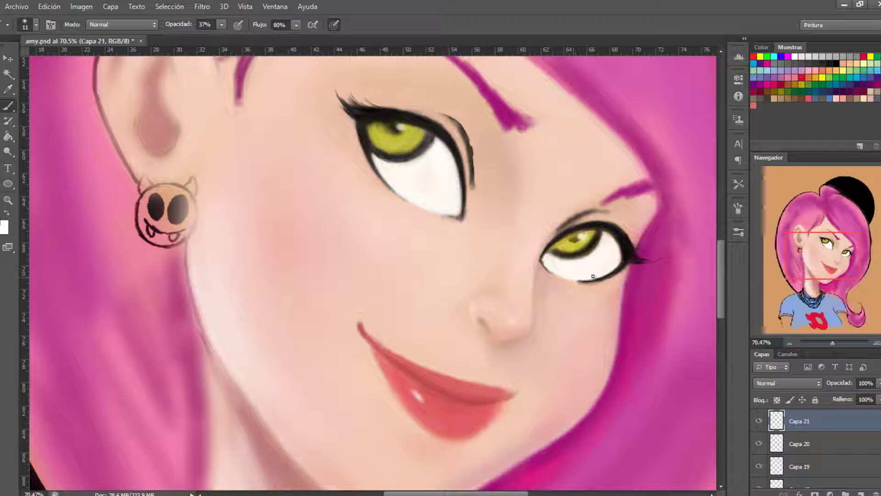
left_click(399, 91, "alt")
key("4")
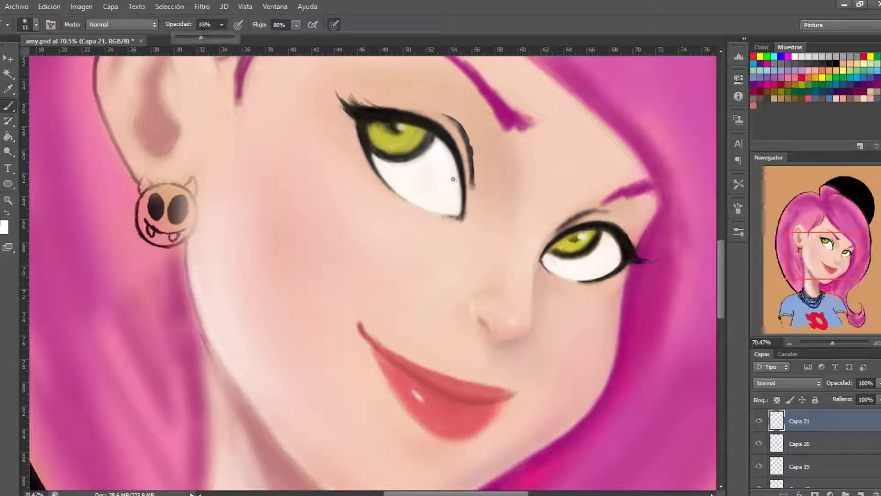
key("3")
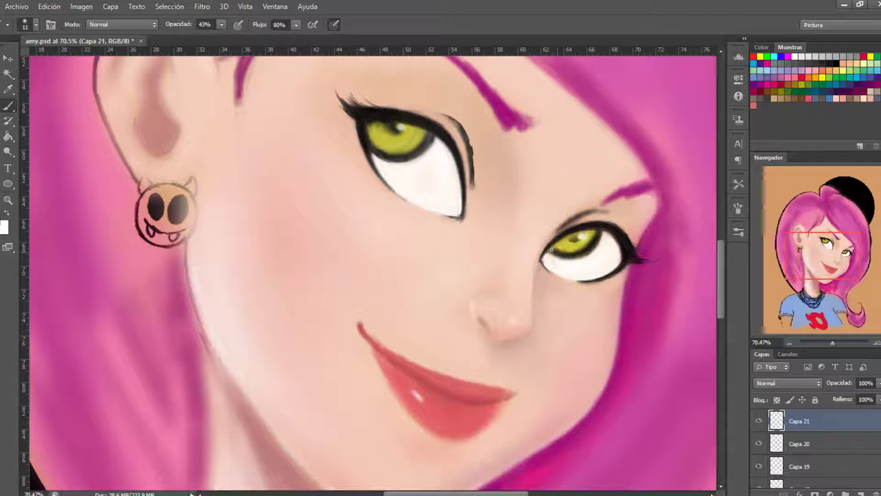
key("bracketright")
left_click_drag(552, 250, 569, 257)
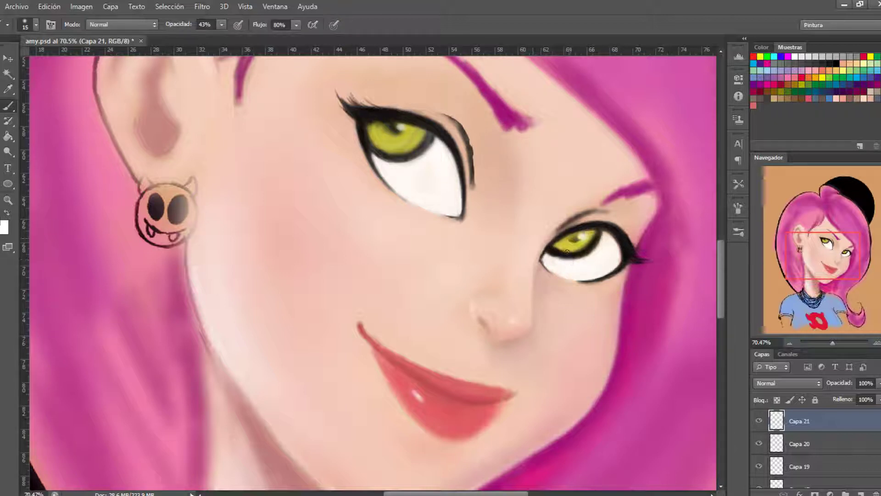
Darken the ring along the upper iris's lower edge, then add empty layer Capa 22
right_click(636, 215)
key("Escape")
key("i")
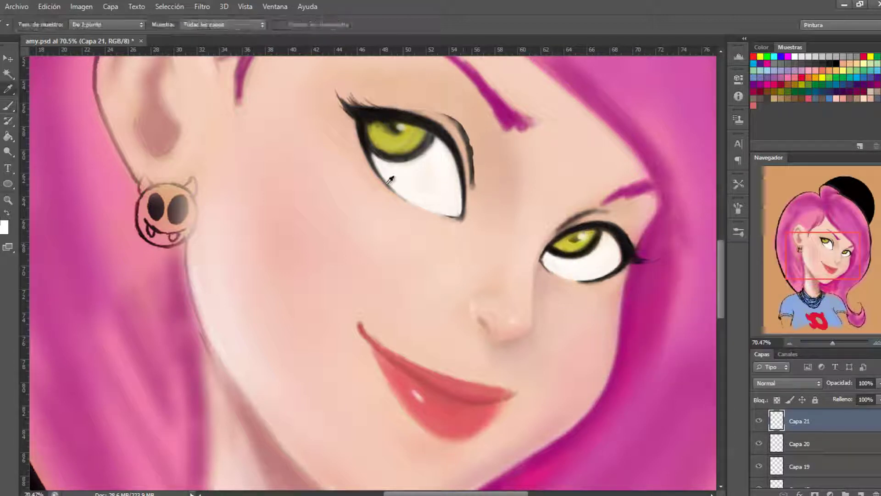
key("b")
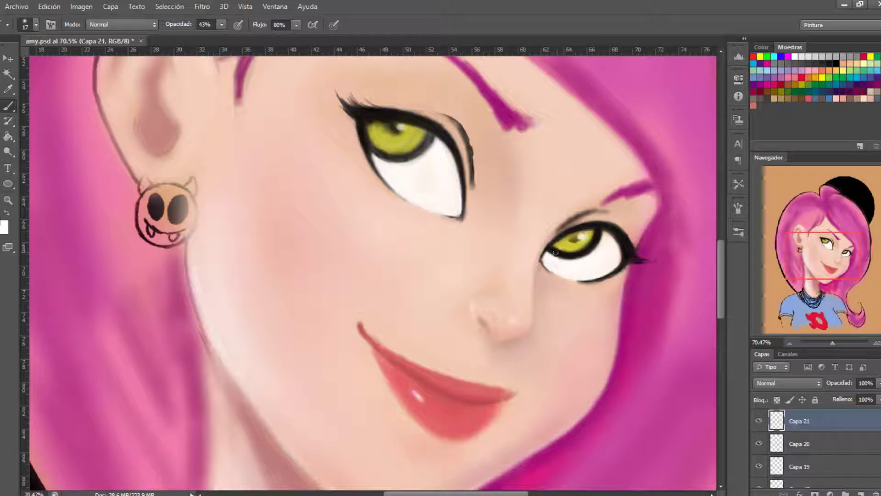
left_click_drag(431, 136, 403, 158)
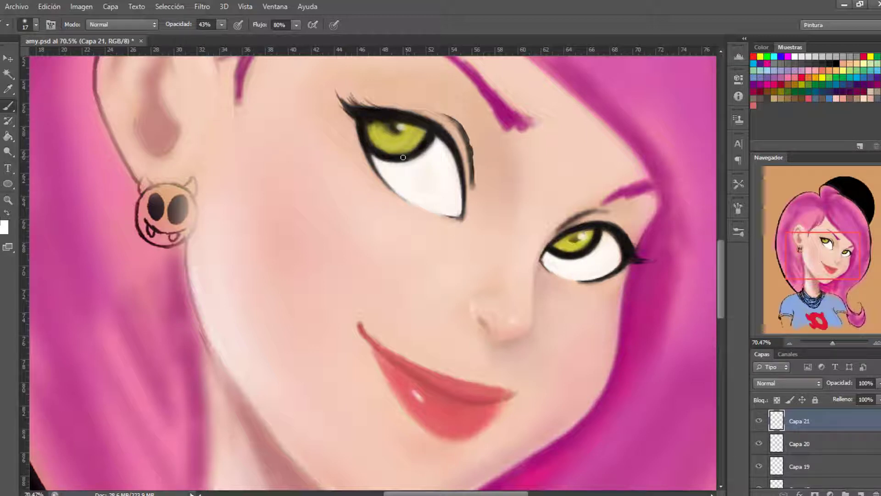
key("ctrl+shift+n")
key("Return")
With a size-22 brush at about 18% opacity, brush lighter yellow into both irises
key("bracketright")
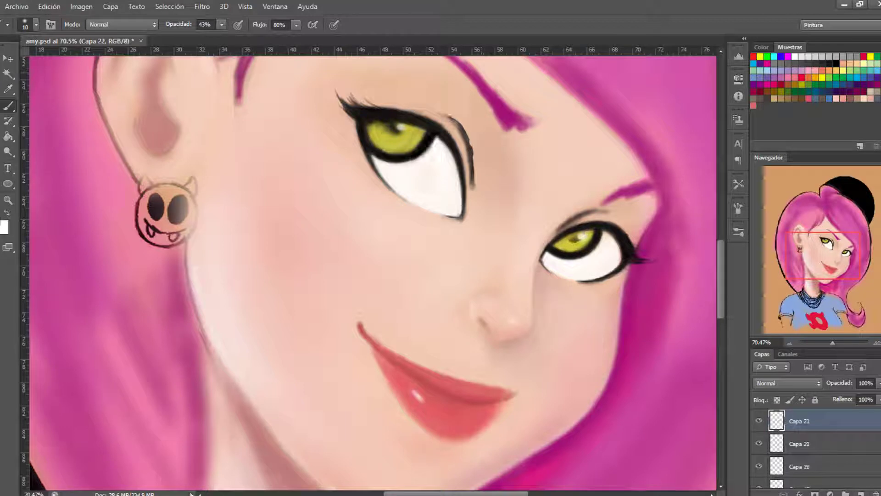
key("1")
key("8")
left_click(412, 150)
mouse_move(412, 150)
left_mouse_down()
mouse_move(420, 140)
mouse_move(377, 128)
mouse_move(391, 146)
mouse_move(420, 145)
left_mouse_up()
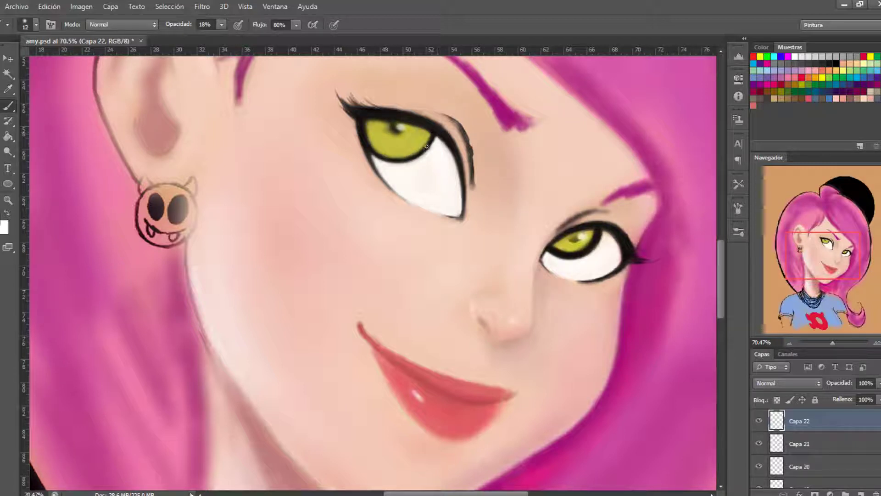
left_click_drag(431, 138, 407, 165)
key("i")
key("b")
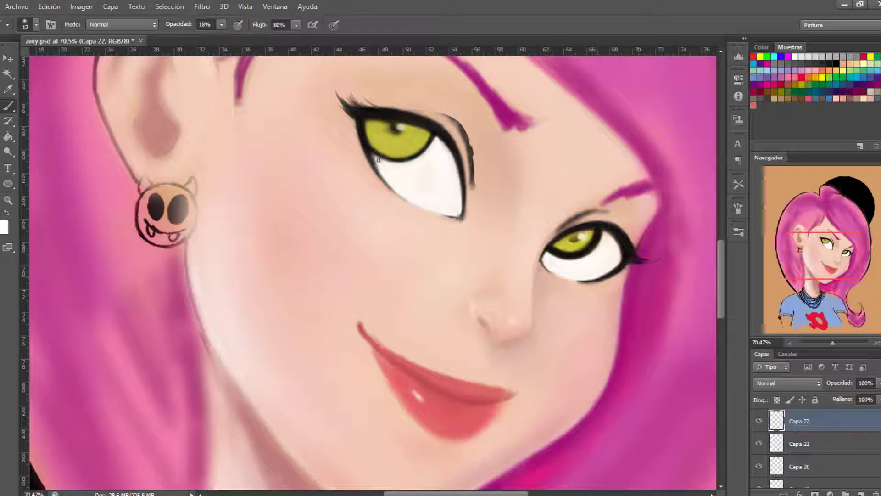
key("i")
key("b")
key("i")
key("b")
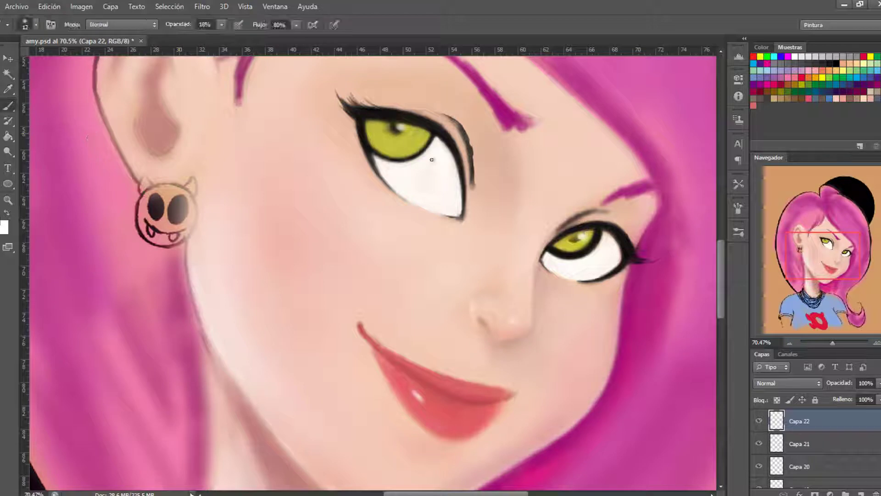
mouse_move(568, 251)
left_mouse_down()
mouse_move(583, 247)
mouse_move(558, 250)
left_mouse_up()
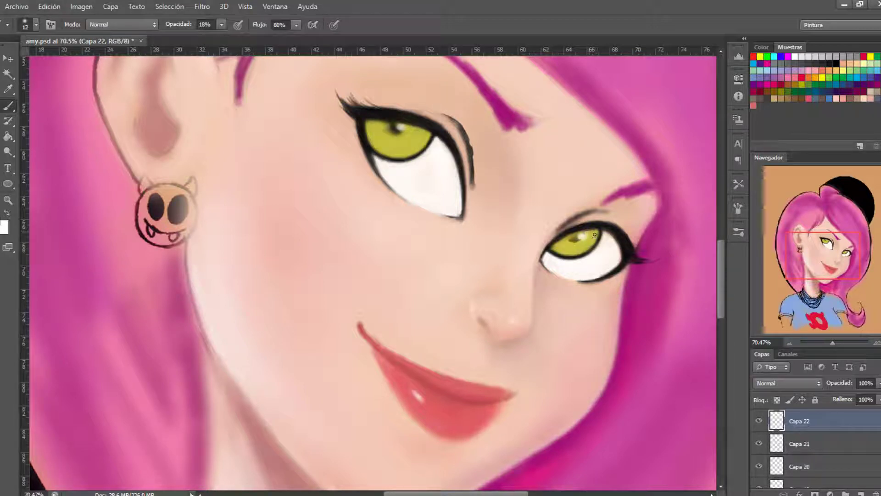
Paint dark pupils in both eyes with a size-19 brush at 30% opacity, then add layer Capa 23
right_click(396, 133)
key("Return")
key("3")
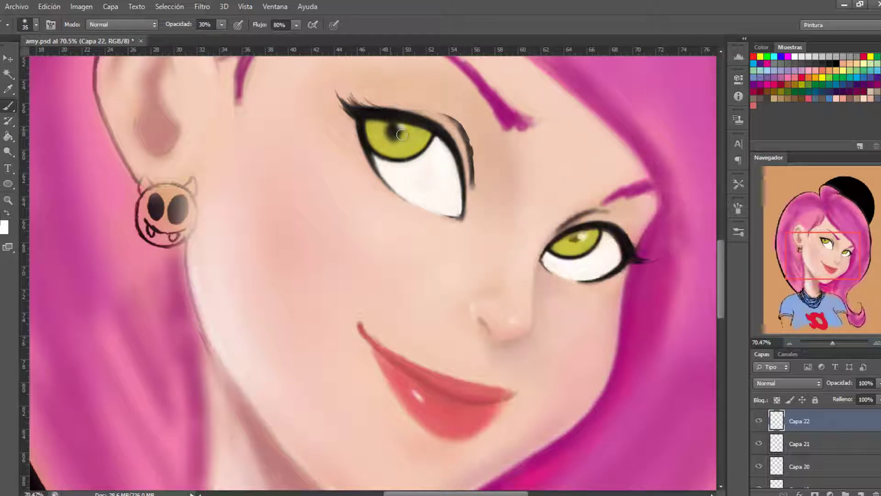
mouse_move(390, 131)
left_mouse_down()
mouse_move(394, 139)
mouse_move(405, 131)
left_mouse_up()
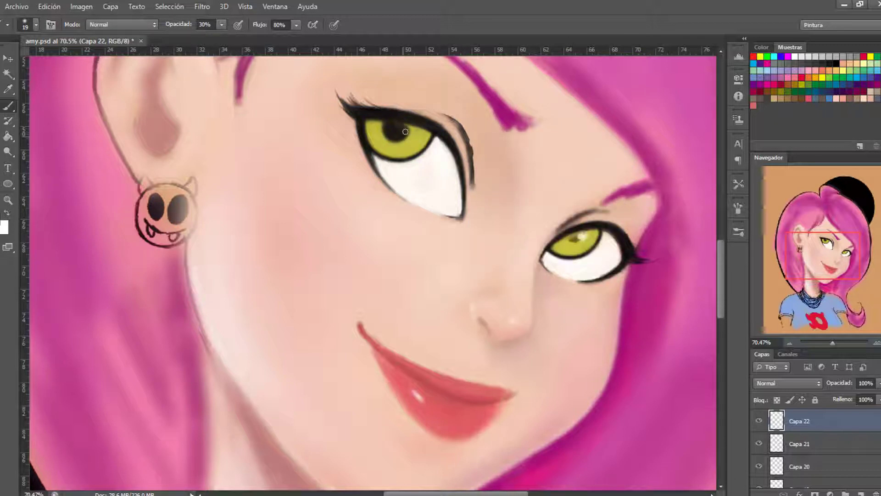
left_click_drag(567, 241, 580, 234)
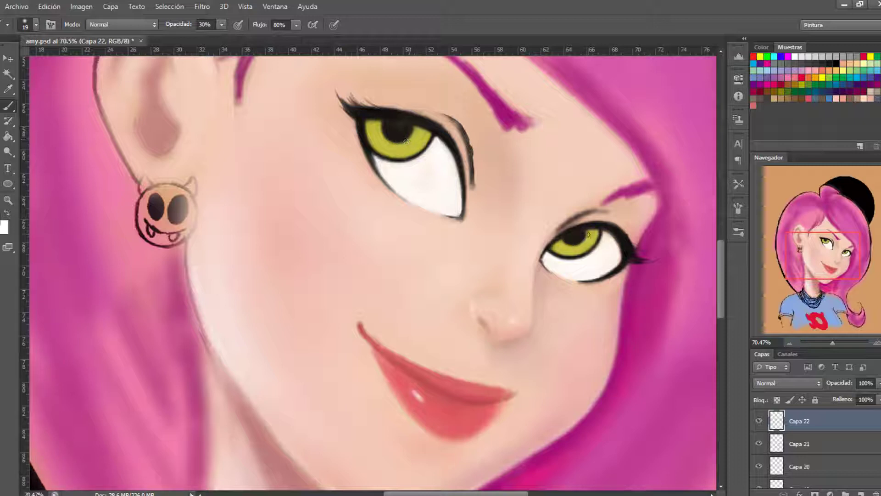
key("i")
key("b")
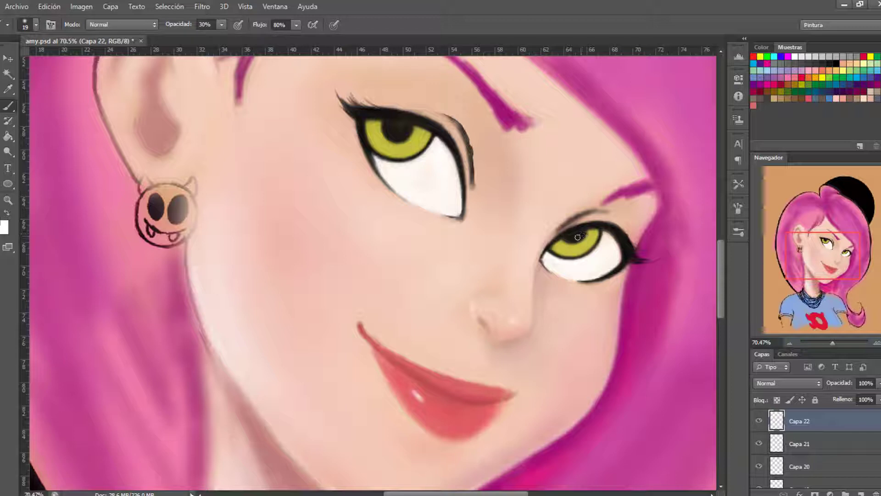
key("ctrl+shift+alt+n")
right_click(412, 133)
key("Return")
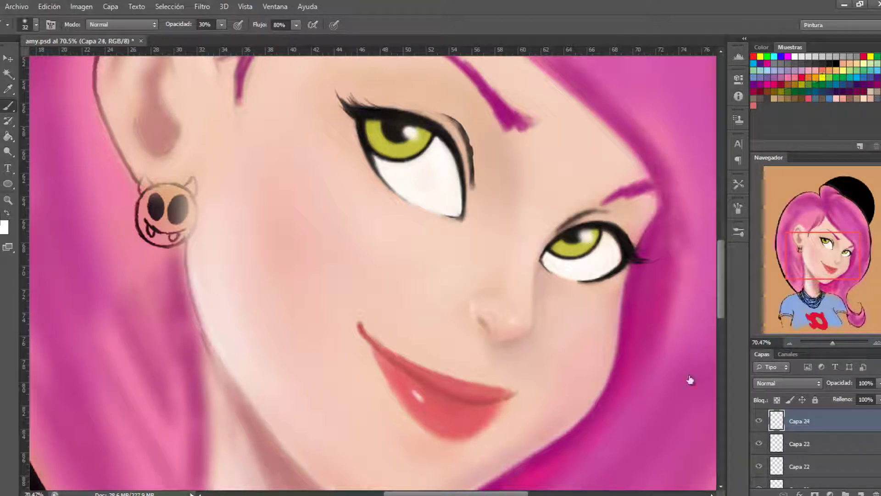
On new layer Capa 24, paint light radial streaks into both irises with a size-10 brush
key("ctrl+shift+alt+n")
key("bracketleft")
key("bracketleft")
key("bracketleft")
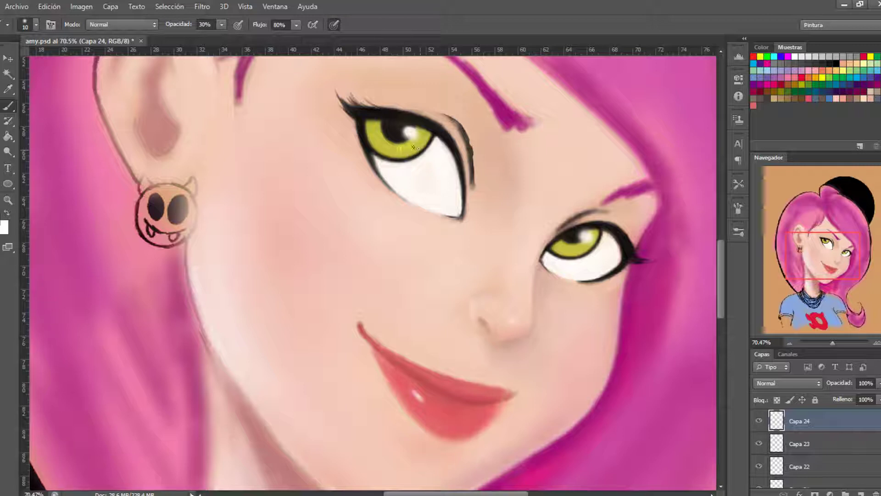
scroll(415, 147, "up", 1)
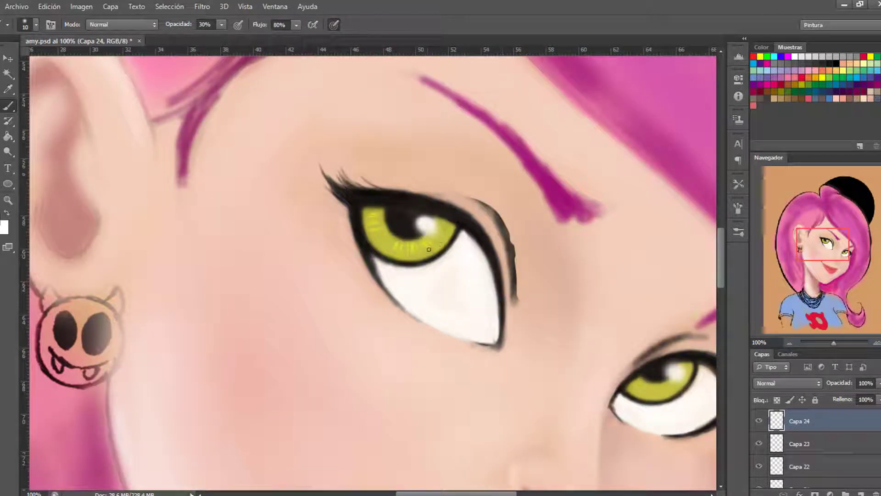
left_click_drag(381, 244, 444, 232)
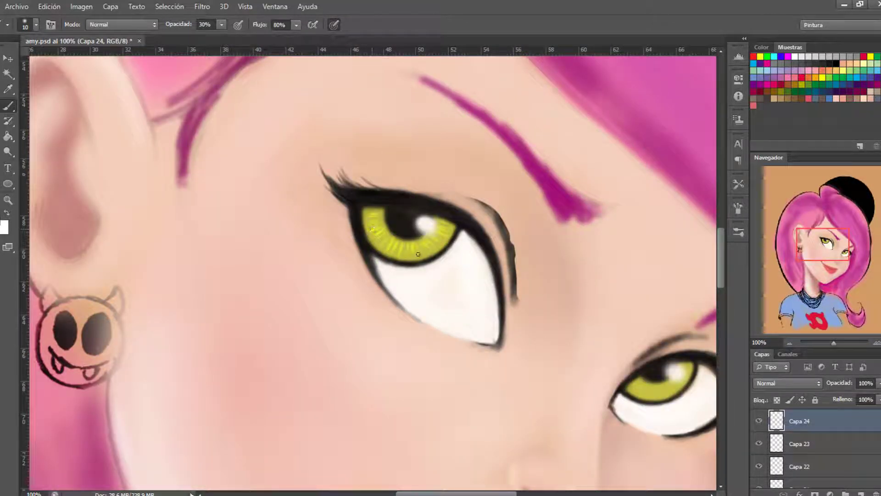
scroll(418, 254, "right", 3)
left_click_drag(537, 386, 503, 387)
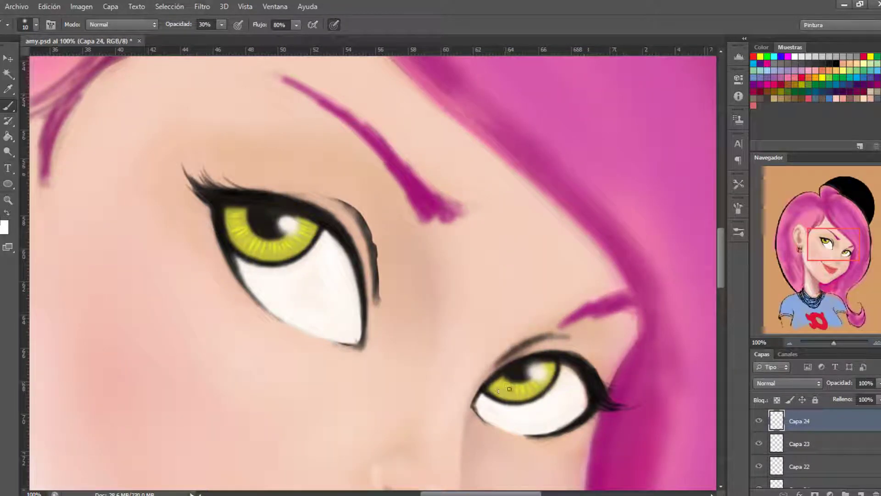
Shade both irises darker and more olive on a Multiply layer placed below Capa 24
key("ctrl+shift+alt+n")
mouse_move(230, 214)
left_mouse_down()
mouse_move(256, 256)
mouse_move(248, 230)
mouse_move(257, 259)
left_mouse_up()
left_click_drag(488, 382, 524, 399)
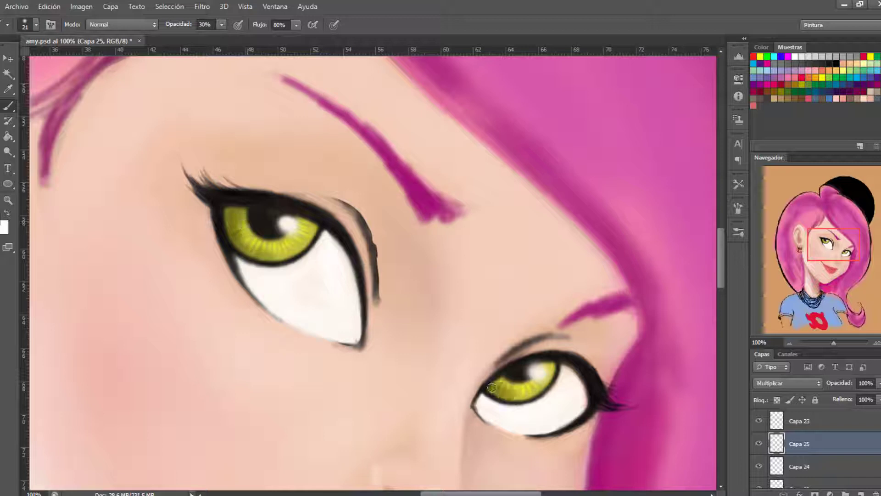
left_click_drag(800, 443, 796, 460)
key("ctrl+shift+alt+n")
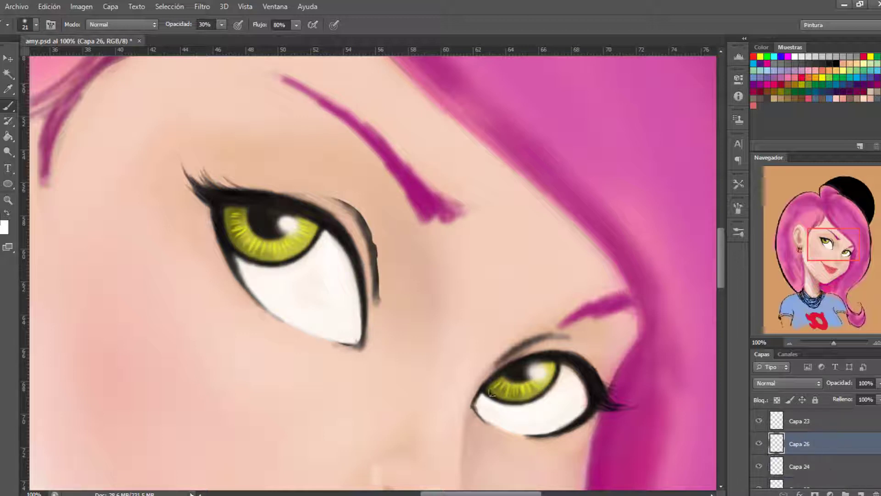
left_click_drag(234, 215, 246, 250)
left_click_drag(241, 225, 317, 238)
Add an Overlay layer and paint darker strokes across the upper iris, undoing the last strokes
key("ctrl+shift+alt+n")
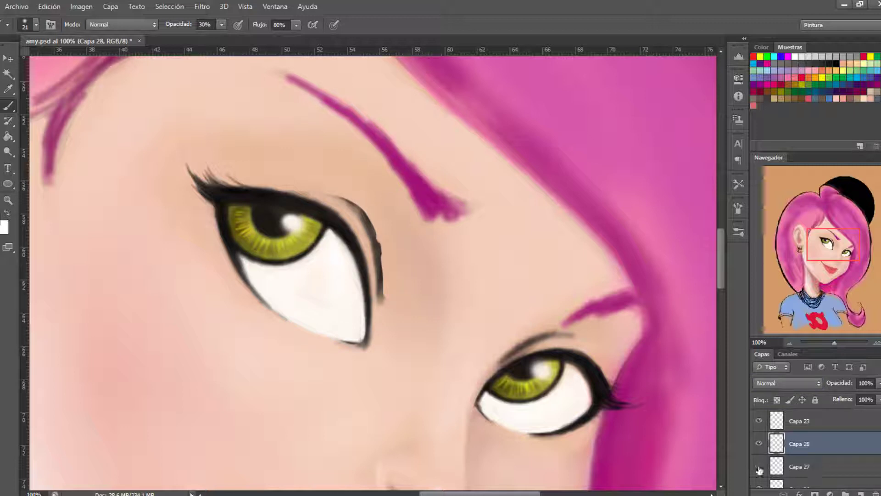
key("shift+alt+o")
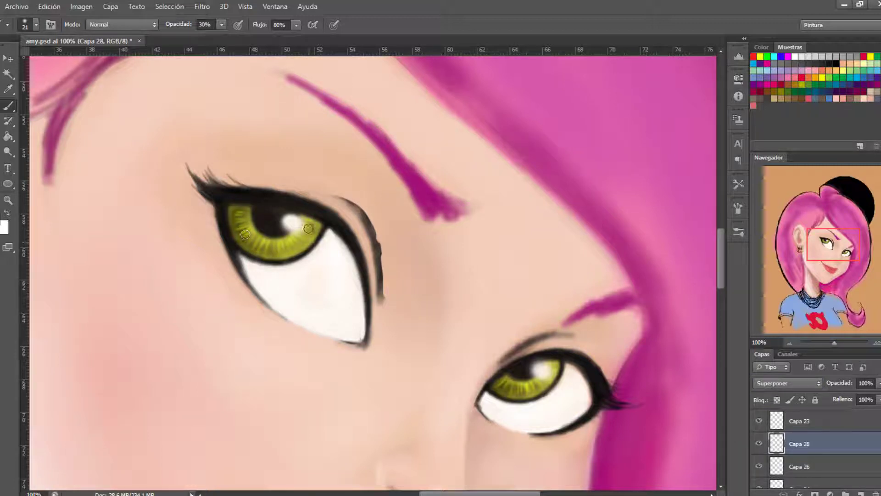
mouse_move(272, 241)
left_mouse_down()
mouse_move(246, 211)
mouse_move(296, 248)
left_mouse_up()
mouse_move(236, 229)
left_mouse_down()
mouse_move(282, 255)
mouse_move(317, 220)
left_mouse_up()
key("ctrl+alt+z")
key("ctrl+alt+z")
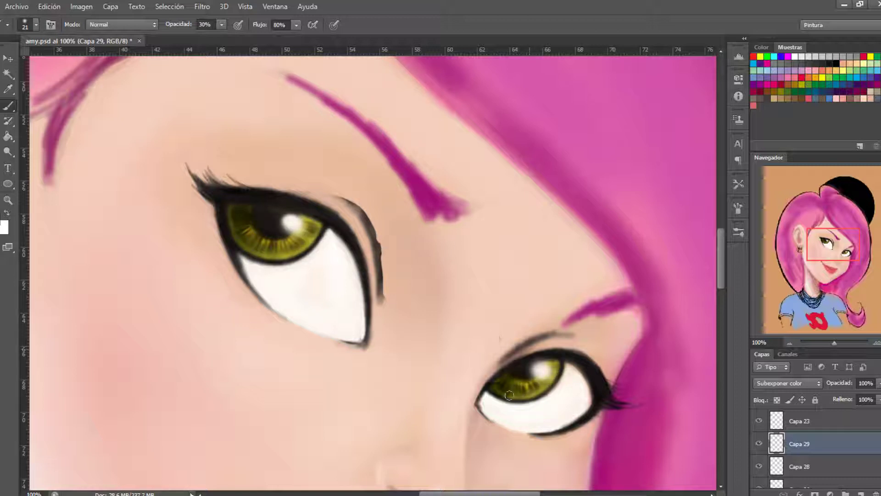
Add Color Dodge layer Capa 30 and layer Capa 31 with a size-30 brush, then zoom out to the whole face
key("ctrl+shift+n")
key("Return")
key("bracketright")
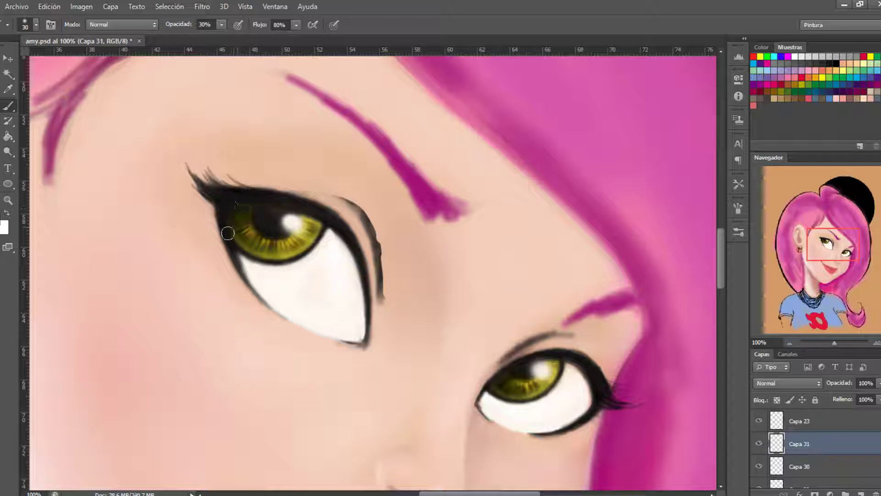
key("ctrl+shift+n")
key("Return")
left_click_drag(834, 343, 830, 348)
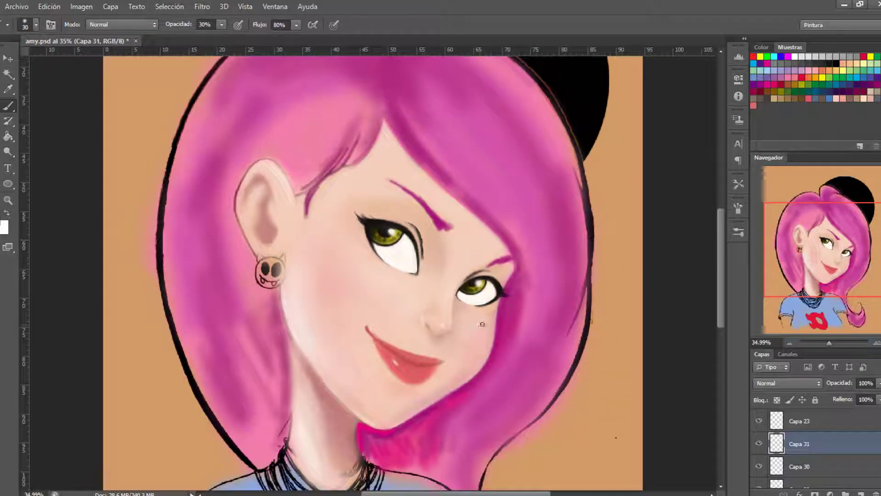
Select layer Capa 10, set a size-48 brush at about 39% opacity, and mirror the canvas horizontally
scroll(808, 441, "down", 5)
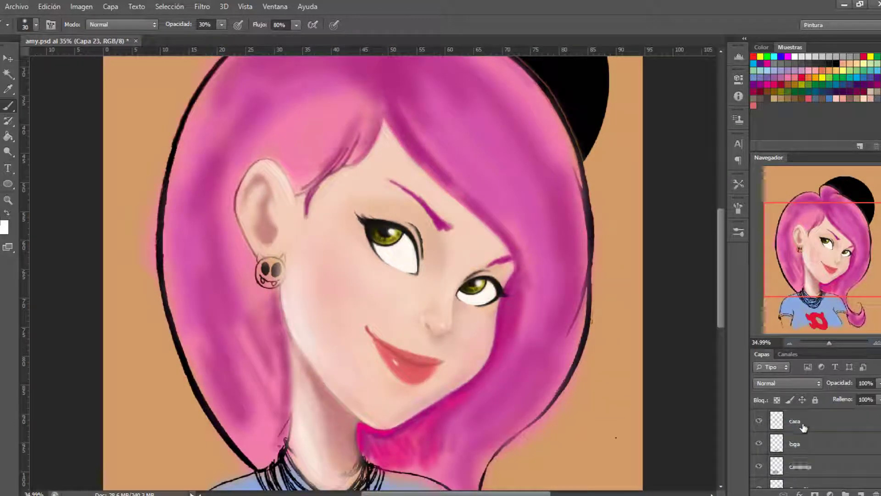
left_click(807, 443)
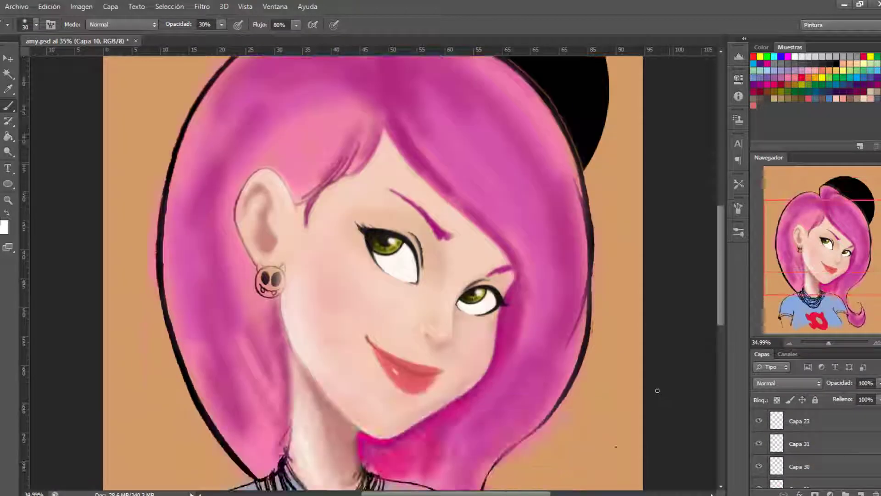
right_click(467, 164)
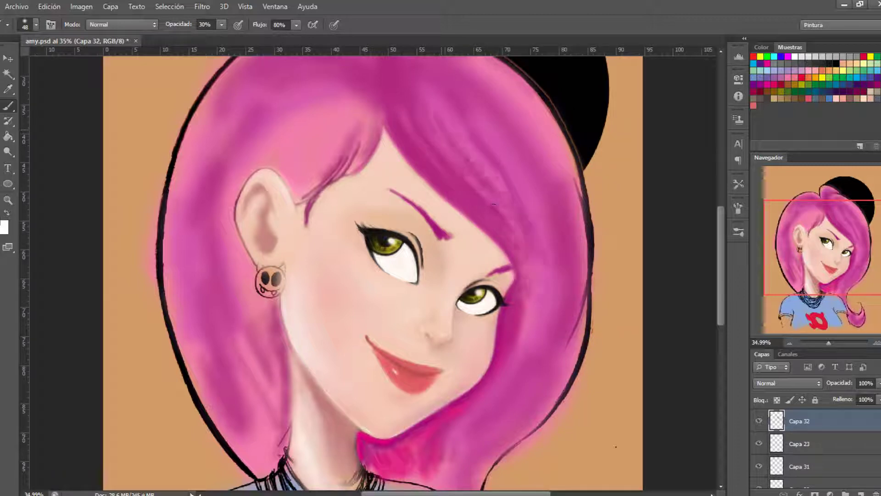
key("i")
key("b")
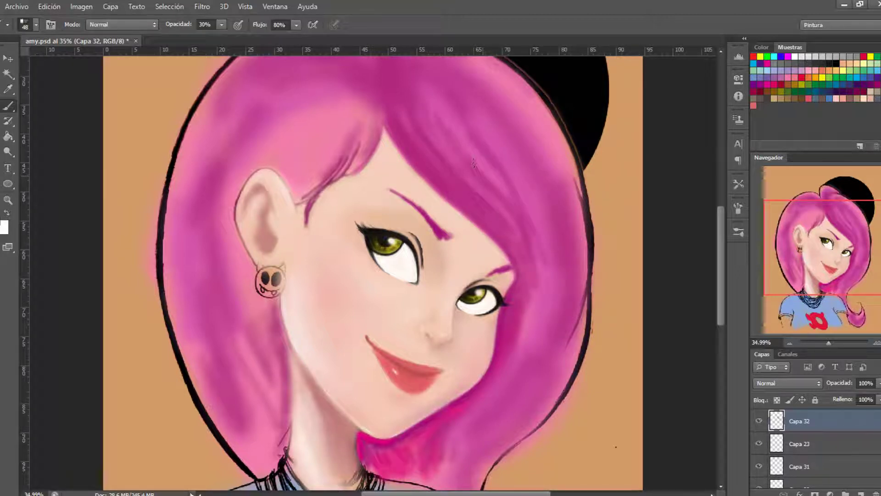
key("3")
key("9")
scroll(498, 112, "down", 2)
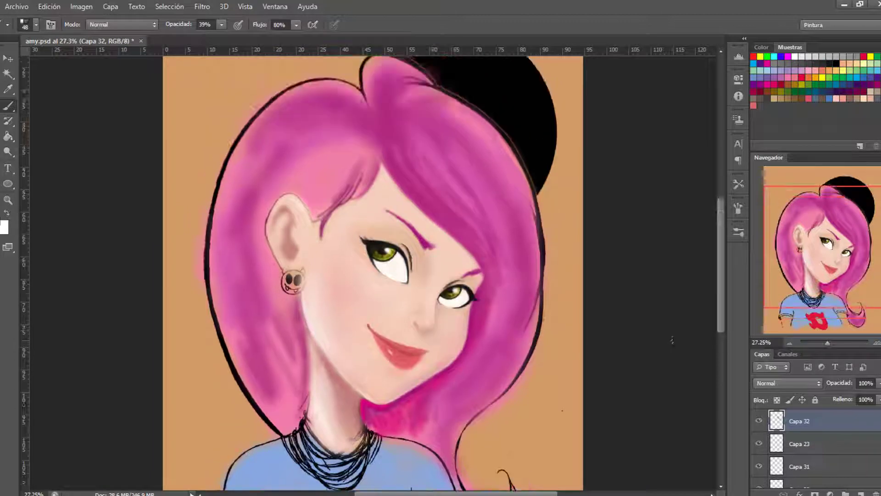
scroll(467, 217, "up", 3)
key("ctrl+shift+h")
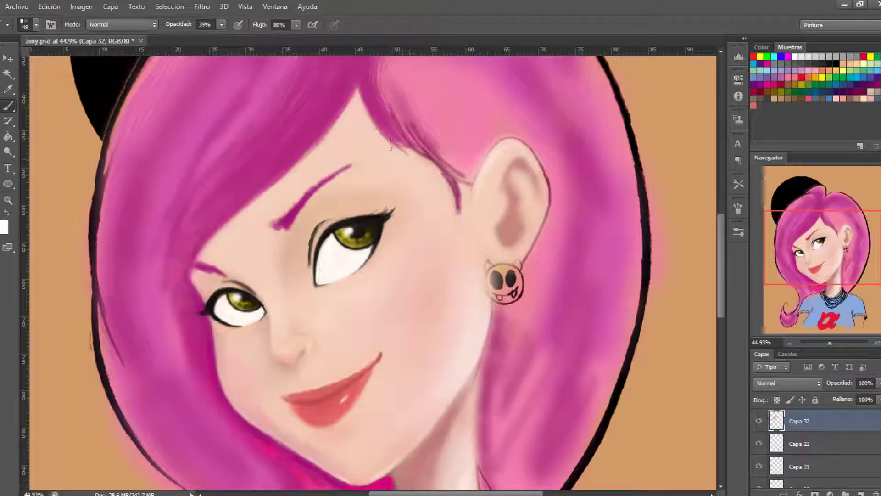
Paint a soft stroke into the left hair and reduce the brush size to 30
left_click_drag(175, 395, 155, 425)
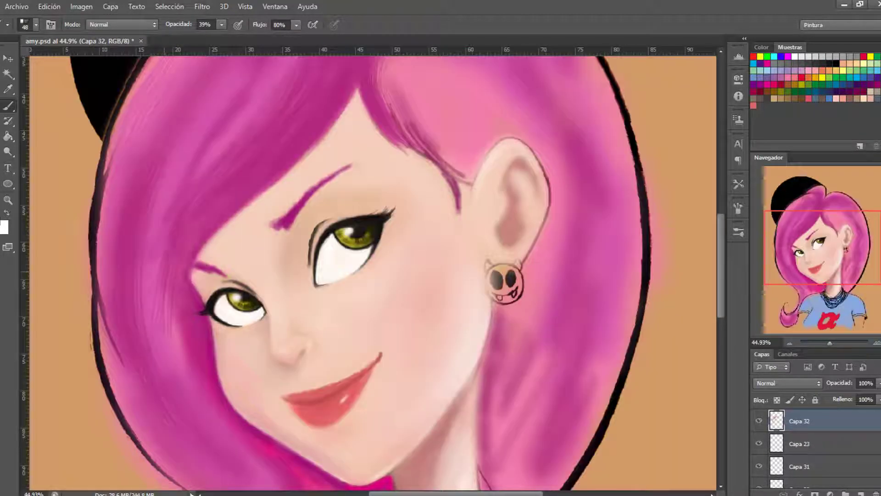
left_click(222, 24)
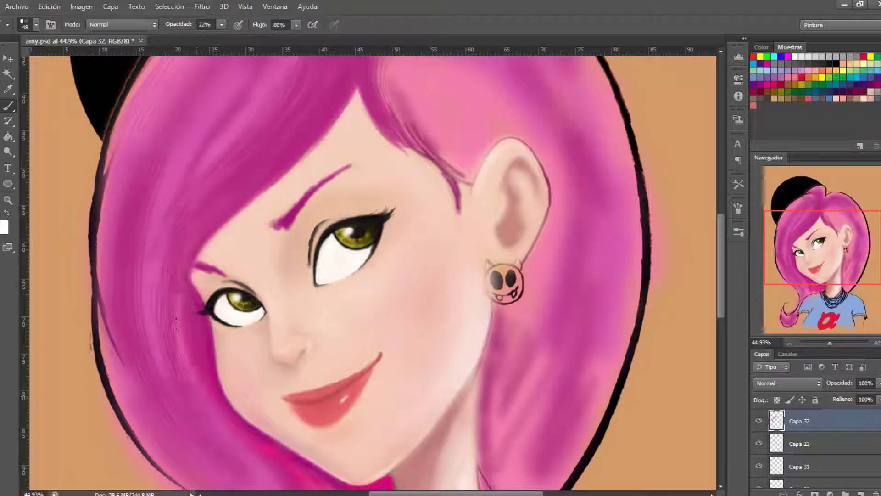
right_click(299, 169)
left_click_drag(320, 174, 317, 174)
key("Return")
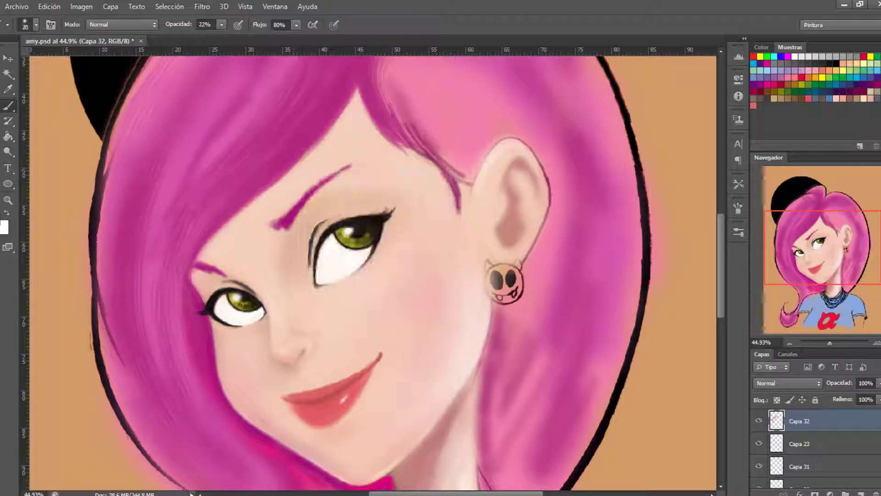
key("bracketleft")
scroll(198, 338, "down", 1)
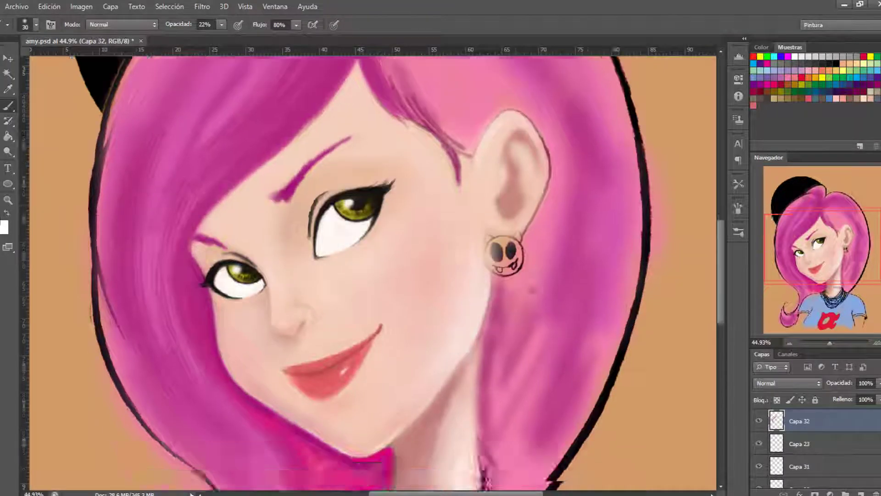
scroll(198, 338, "up", 5)
Sweep long soft strokes over the pink hair around the face, then set opacity back to 100%
left_click_drag(132, 201, 101, 450)
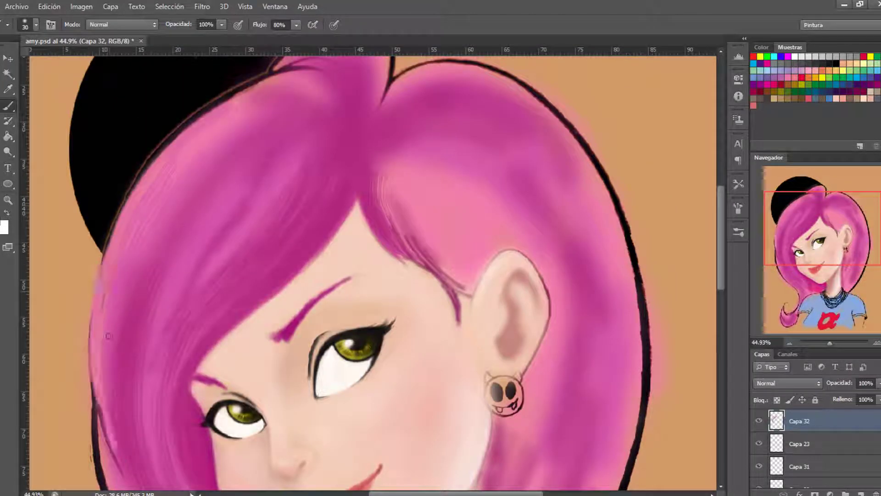
left_click_drag(285, 73, 170, 156)
left_click_drag(252, 85, 124, 216)
left_click_drag(131, 193, 101, 267)
key("0")
scroll(465, 339, "down", 3)
scroll(465, 339, "down", 2)
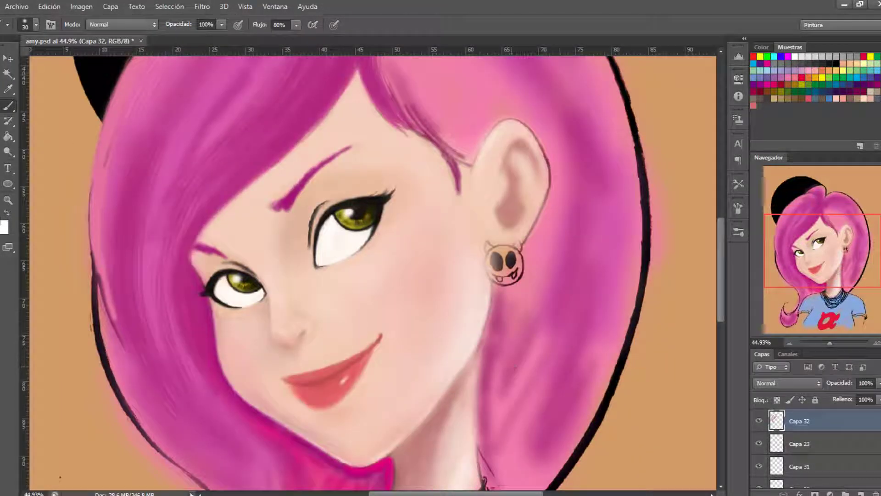
scroll(560, 333, "down", 1)
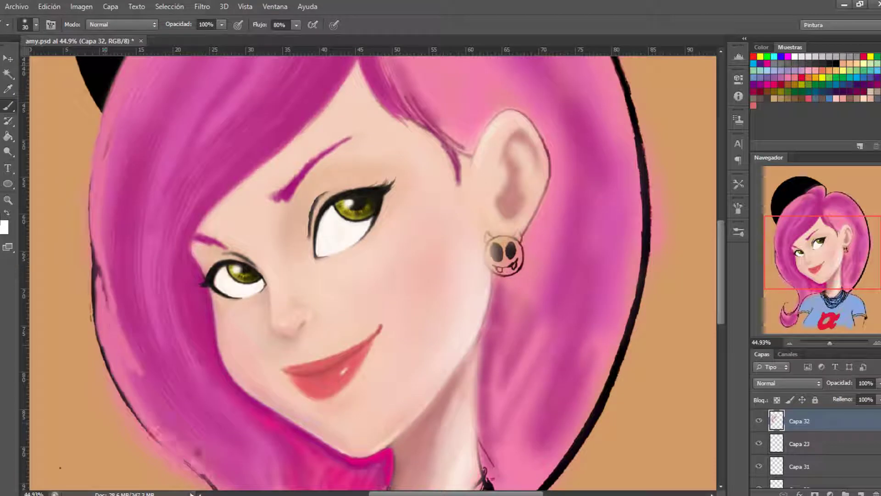
scroll(395, 111, "up", 10)
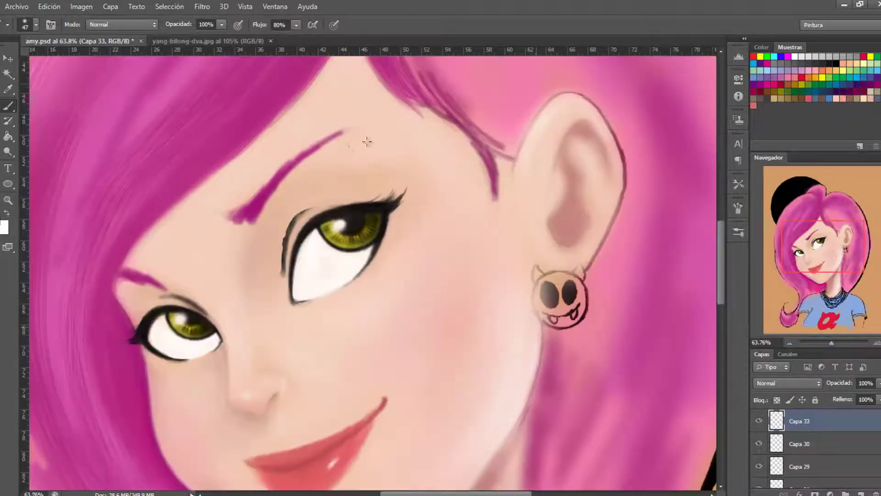
Shrink the brush, set opacity to 34%, and paint a faint stroke along the eyelash
right_click(455, 196)
left_click_drag(564, 210, 552, 210)
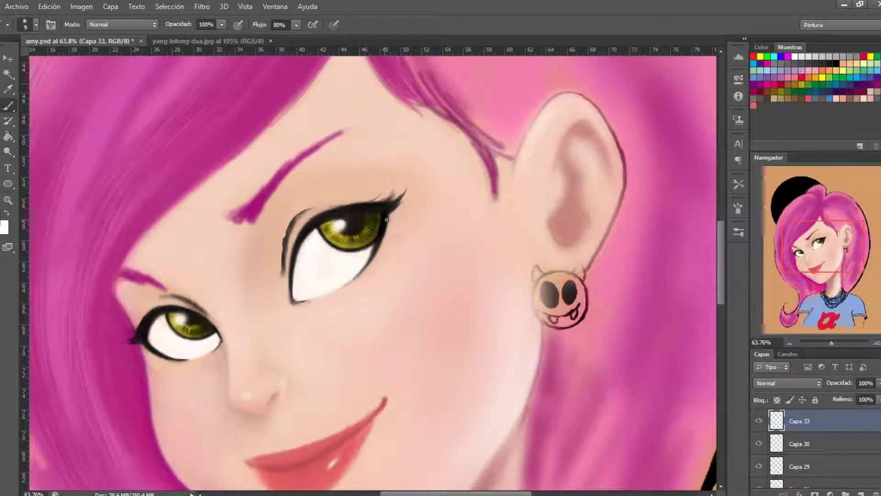
key("3")
key("4")
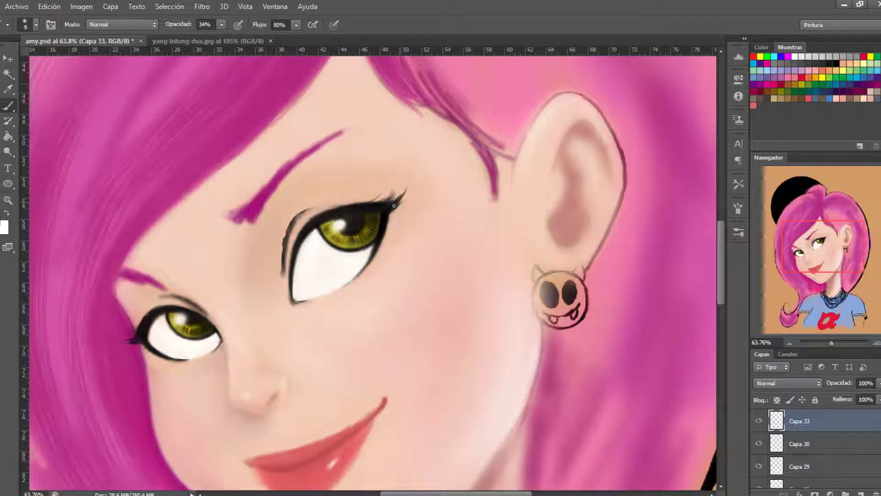
left_click_drag(384, 214, 394, 210)
Add new layer Capa 34, raise brush opacity to 54%, and zoom out to view both eyes
right_click(404, 200)
left_click(861, 494)
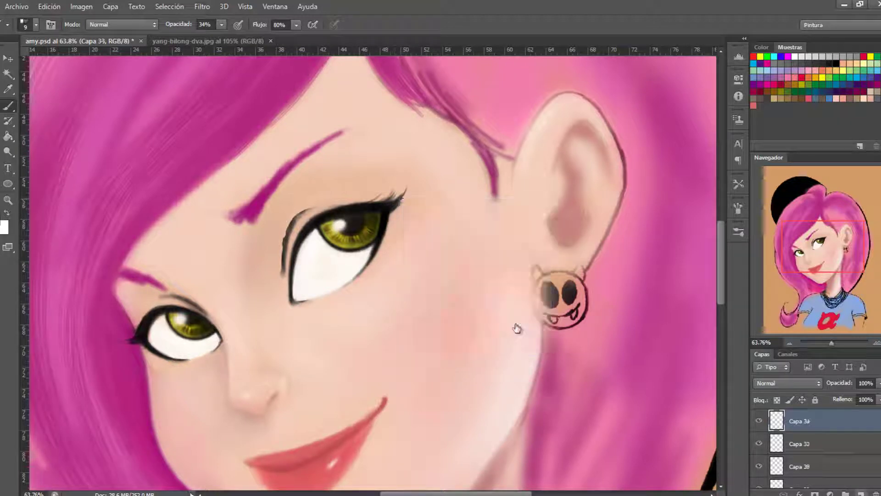
left_click_drag(832, 343, 836, 343)
right_click(451, 159)
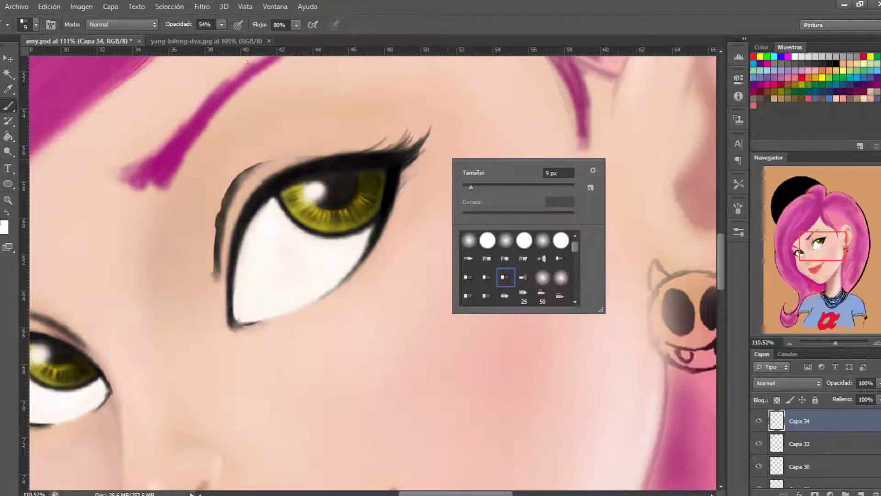
key("Escape")
key("5")
key("4")
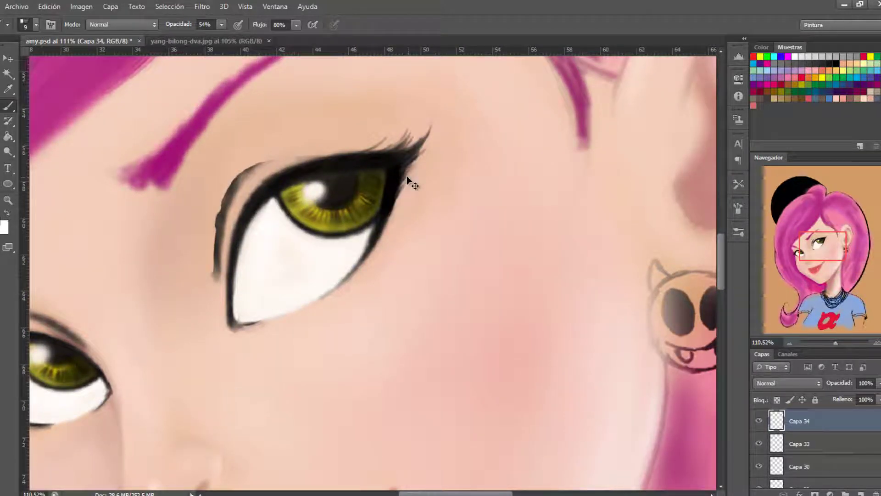
right_click(478, 160)
key("Escape")
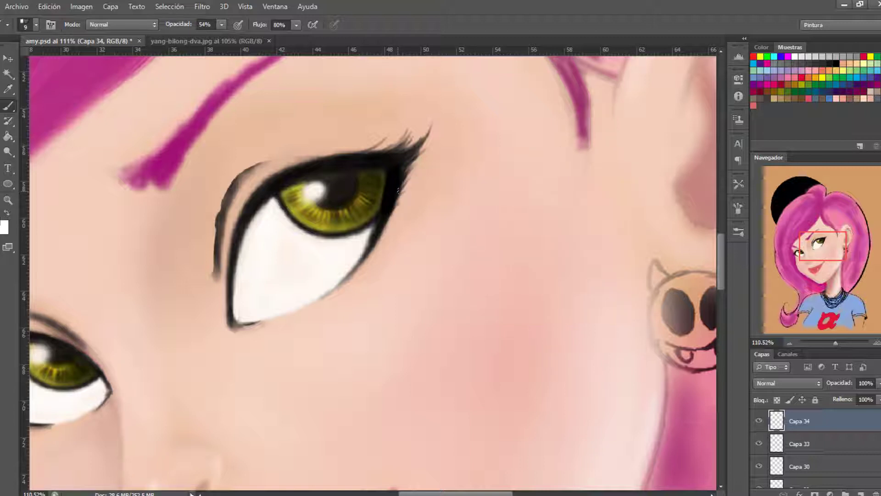
key("ctrl+minus")
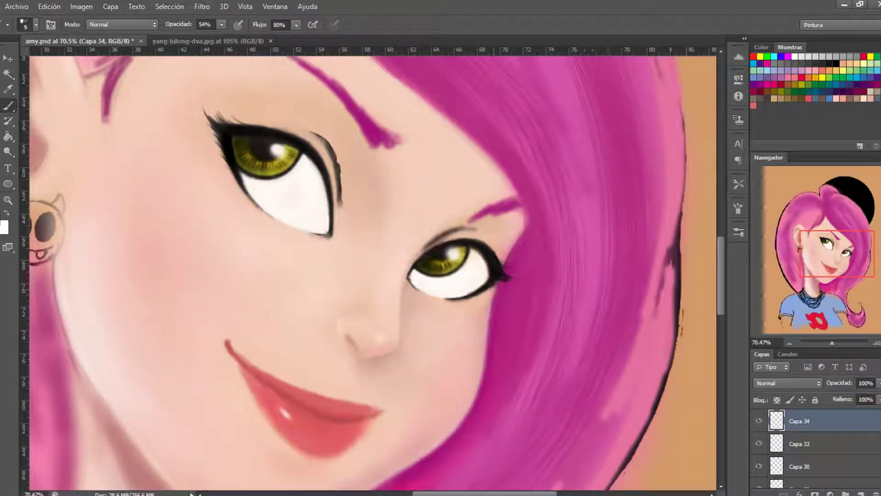
scroll(482, 271, "up", 3)
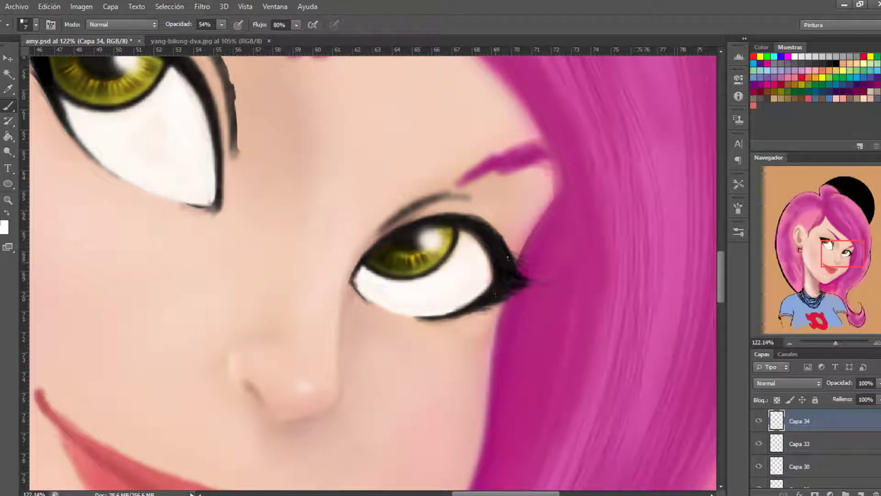
With a 5 px brush, paint dark lashes along the lower lid and outer corner, then hide Capa 33
right_click(509, 289)
type("5")
key("Return")
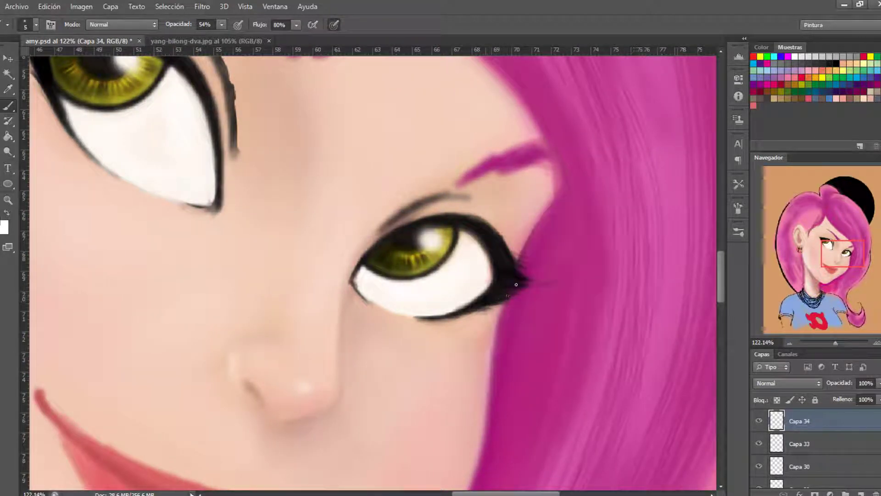
left_click_drag(490, 315, 443, 323)
left_click_drag(514, 290, 528, 290)
scroll(542, 284, "down", 5)
scroll(343, 199, "up", 4)
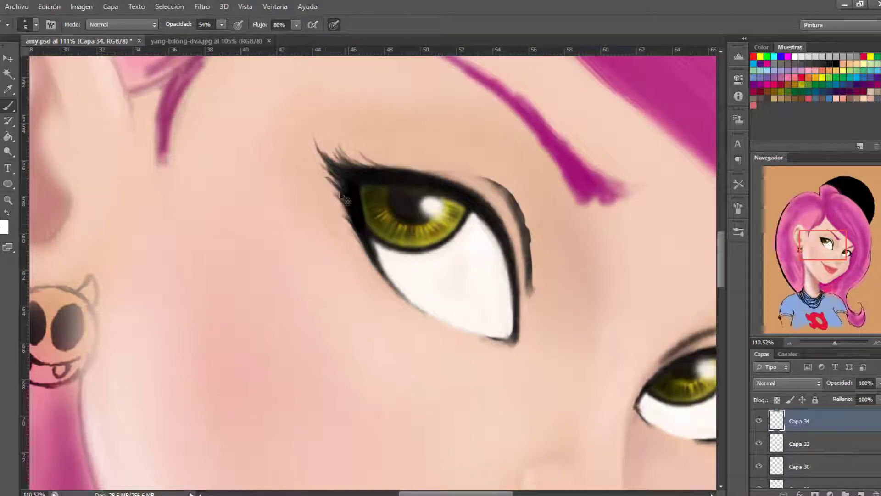
scroll(371, 254, "down", 2)
scroll(371, 254, "down", 3)
scroll(354, 317, "up", 2)
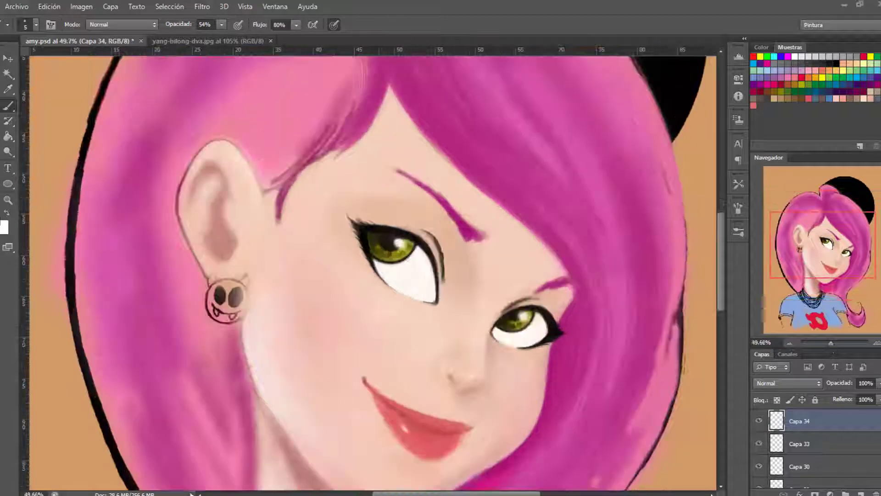
left_click(760, 445)
At 100% zoom, paint blue over both irises, shrinking the brush to 14 for the second eye
key("ctrl+1")
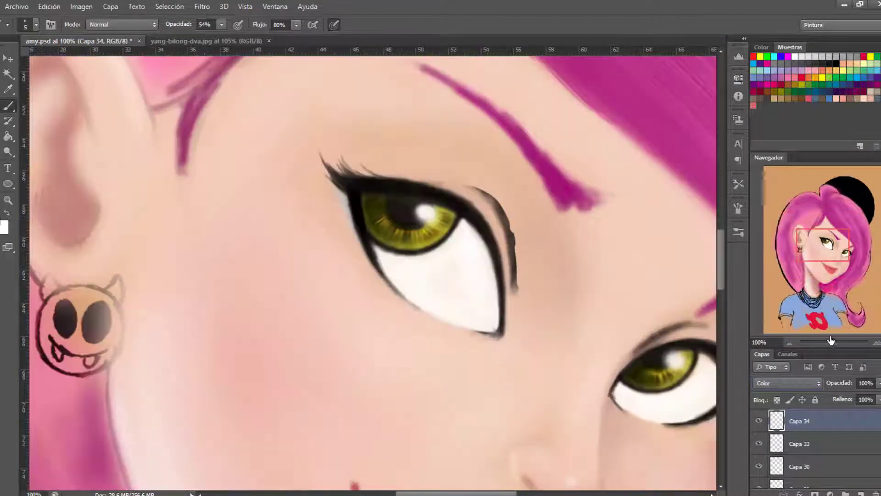
mouse_move(380, 222)
left_mouse_down()
mouse_move(370, 200)
mouse_move(415, 243)
left_mouse_up()
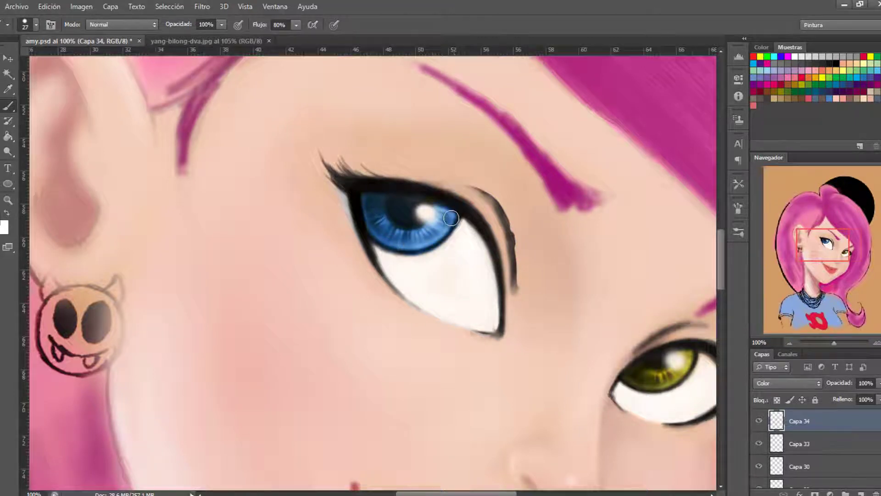
scroll(446, 225, "right", 5)
key("bracketleft")
key("bracketleft")
left_click_drag(478, 374, 528, 361)
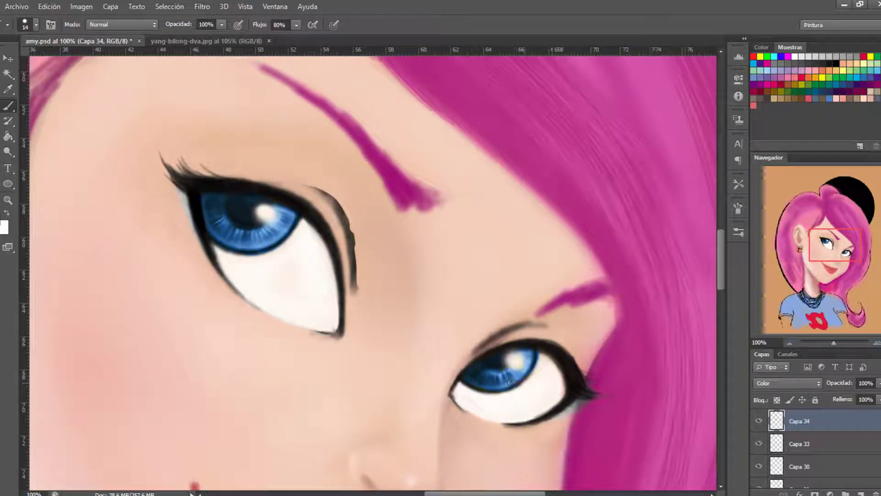
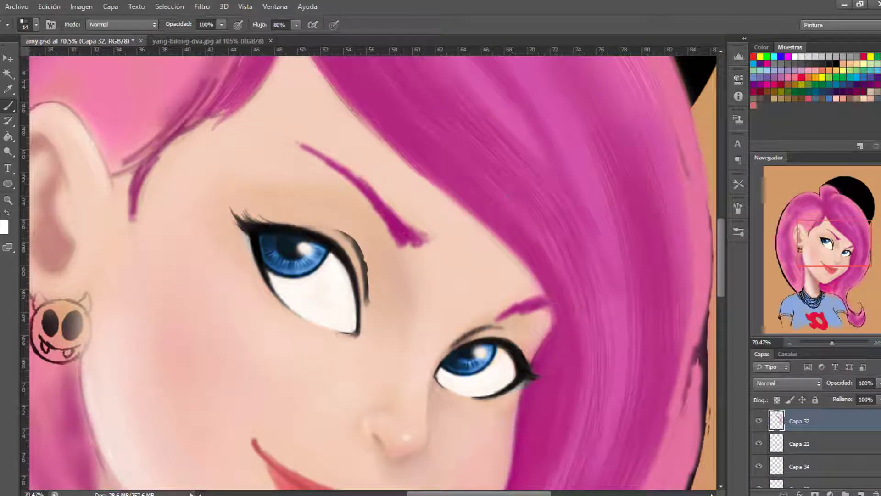
Darken and thicken both magenta eyebrows, trimming their lower ends with skin tone
mouse_move(410, 247)
left_mouse_down()
mouse_move(426, 246)
mouse_move(350, 179)
left_mouse_up()
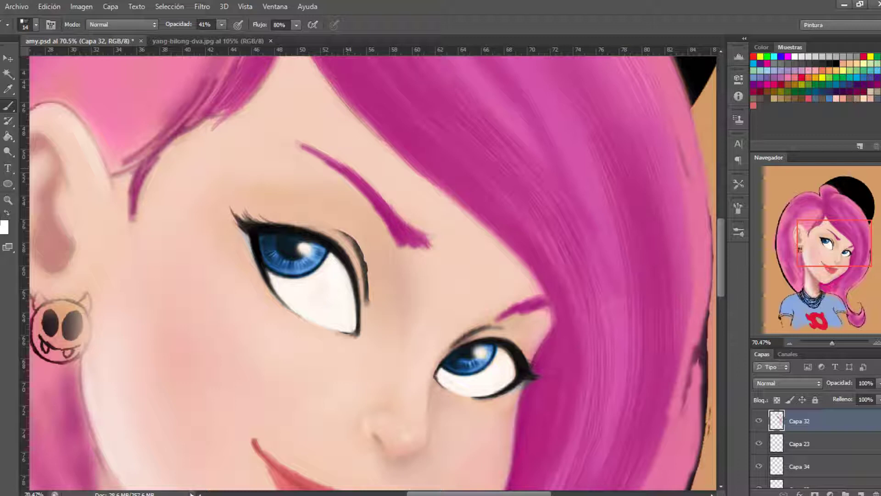
left_click_drag(549, 303, 509, 317)
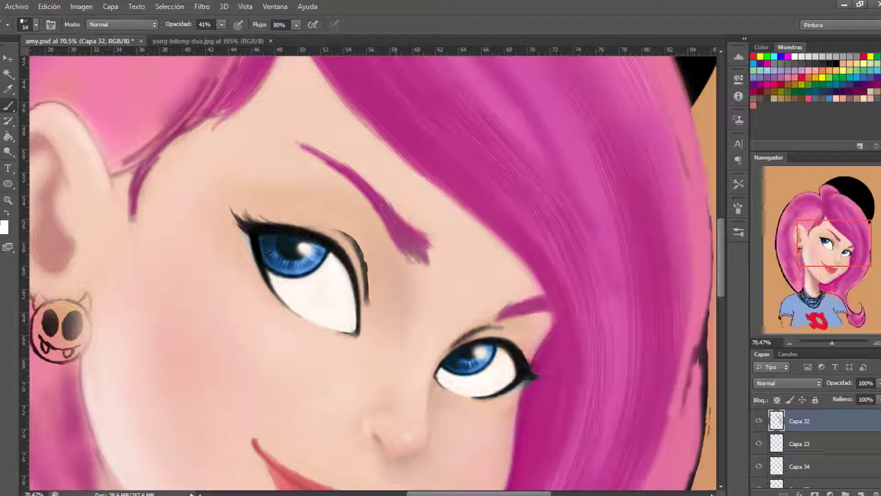
left_click_drag(421, 250, 404, 266)
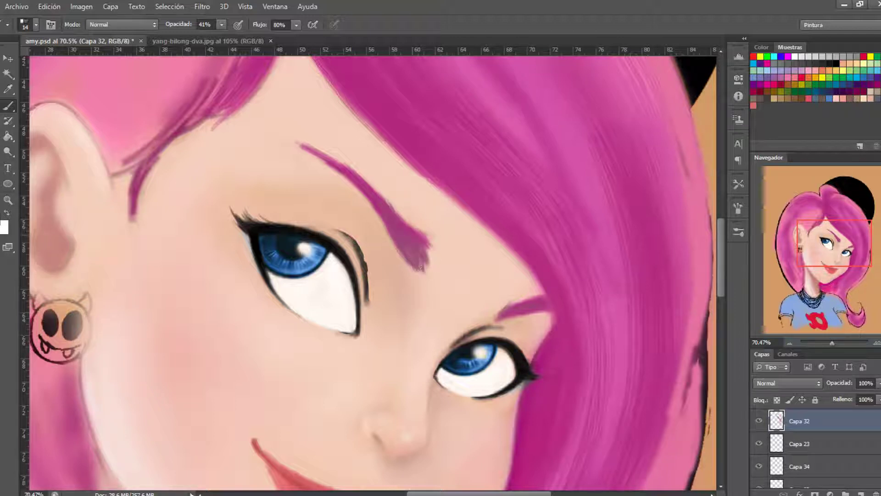
left_click_drag(425, 227, 413, 264)
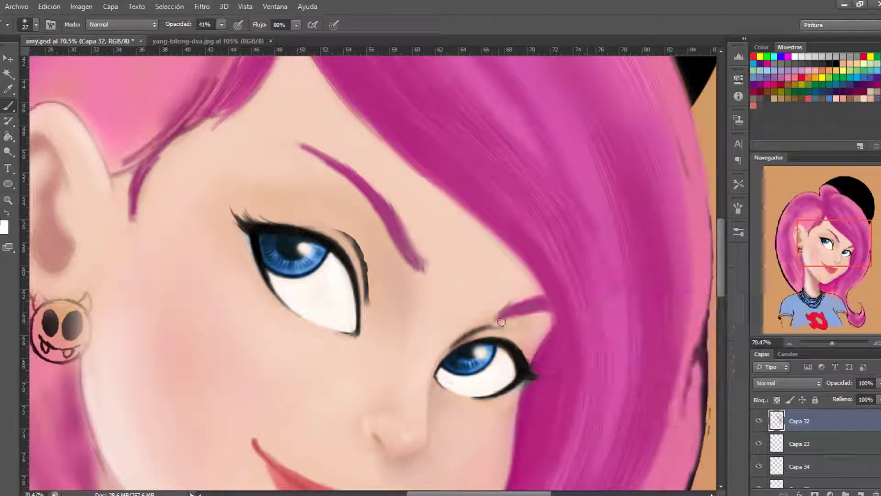
left_click_drag(502, 322, 515, 317)
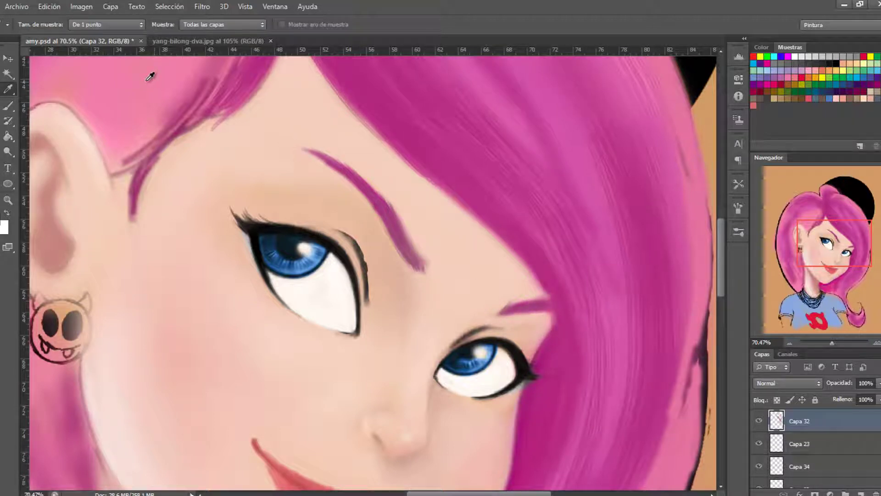
mouse_move(413, 265)
left_mouse_down()
mouse_move(387, 206)
mouse_move(419, 257)
left_mouse_up()
Shrink the brush to size 9 and zoom out to check the whole portrait
key("bracketleft")
right_click(463, 230)
type("9")
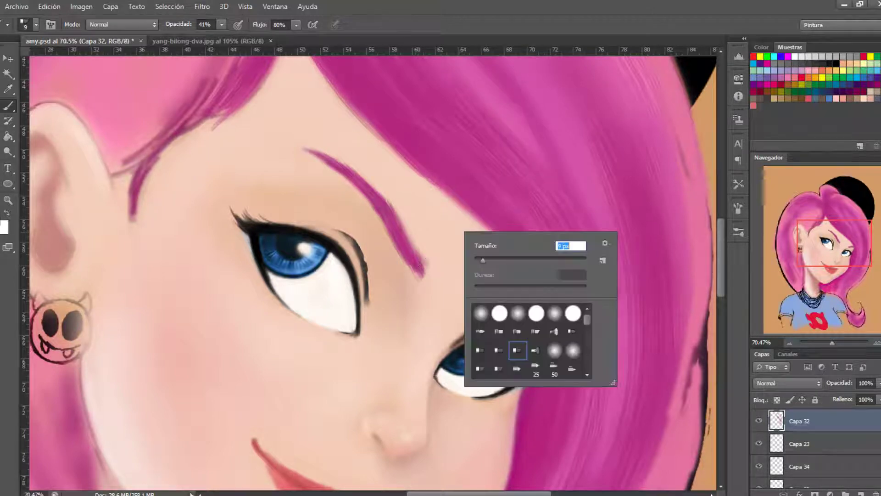
key("Return")
scroll(372, 271, "down", 2)
left_click_drag(368, 270, 345, 266)
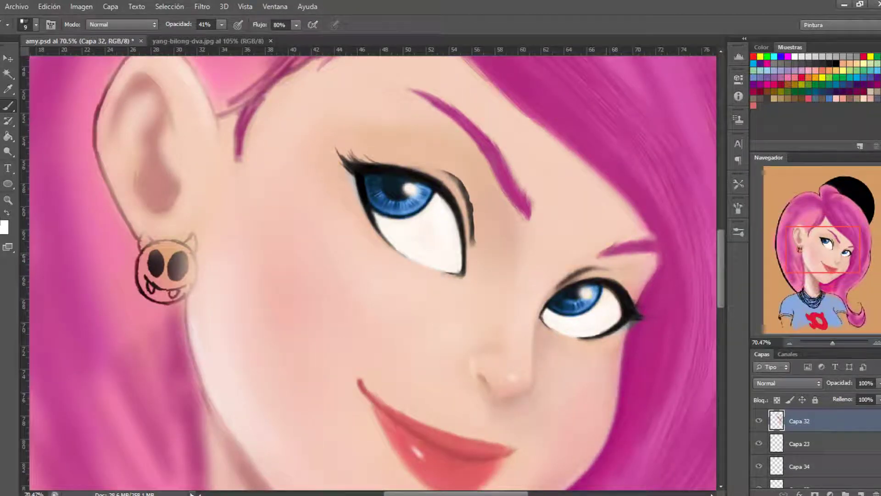
scroll(372, 270, "up", 1)
Set the brush to 18% opacity and size 12, then lower opacity to 14% and enlarge it
key("1")
key("8")
right_click(477, 243)
type("12")
key("Return")
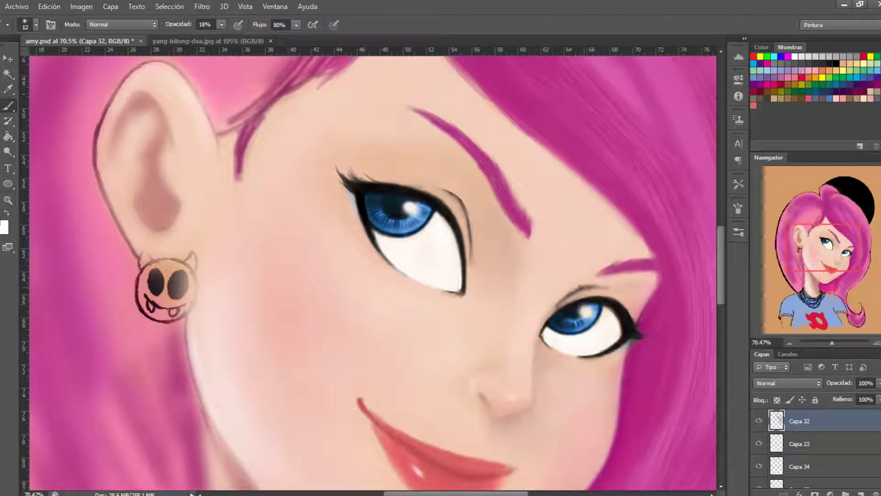
scroll(581, 286, "up", 1)
key("1")
key("4")
key("bracketright")
key("bracketright")
key("bracketright")
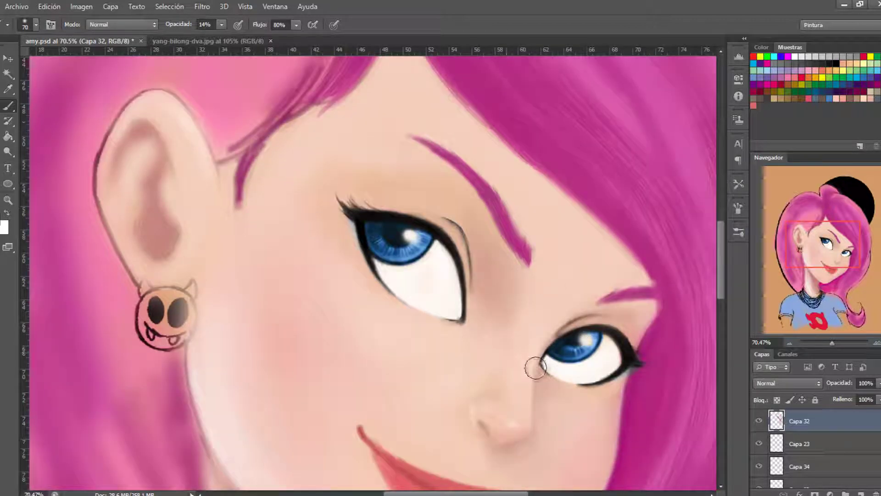
scroll(445, 135, "up", 2)
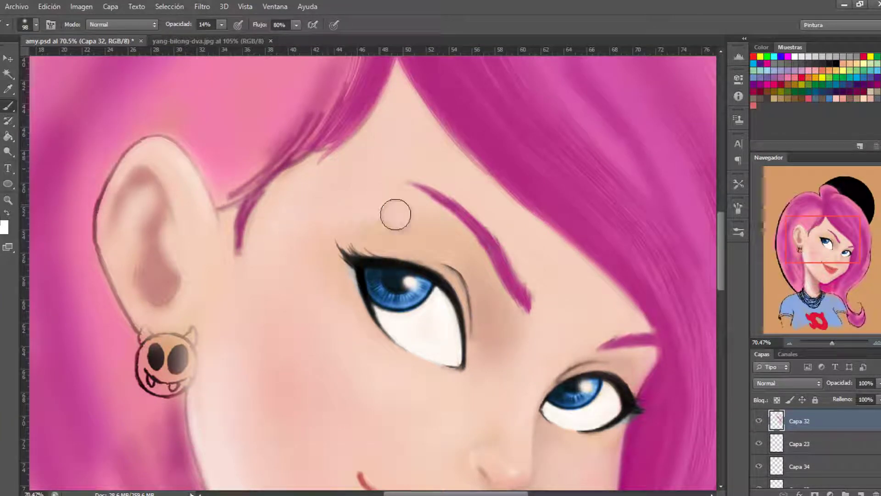
scroll(459, 264, "down", 3)
scroll(590, 281, "up", 2)
Try a new layer, undo it, and zoom in on the top of the hair
scroll(591, 282, "up", 1)
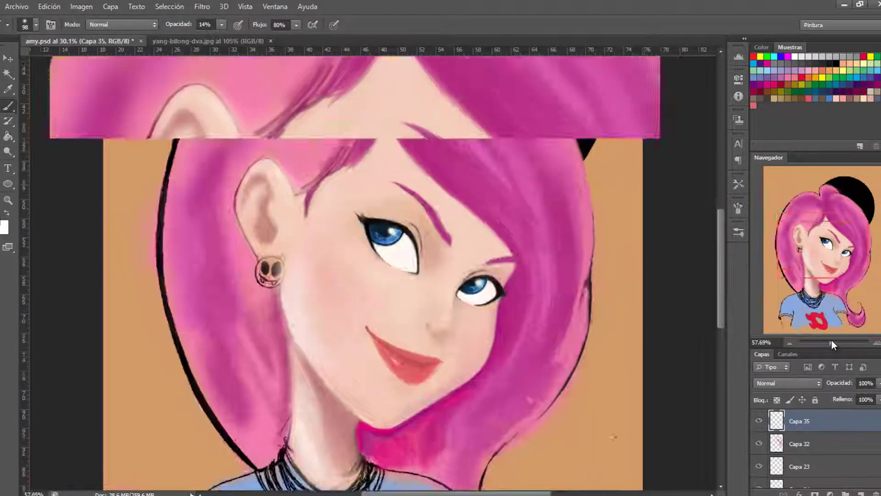
key("ctrl+shift+alt+n")
key("ctrl+z")
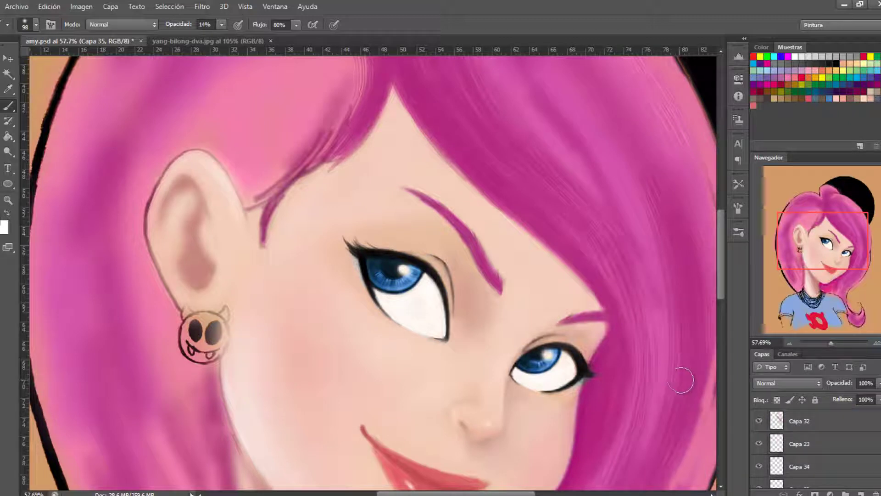
scroll(782, 443, "down", 2)
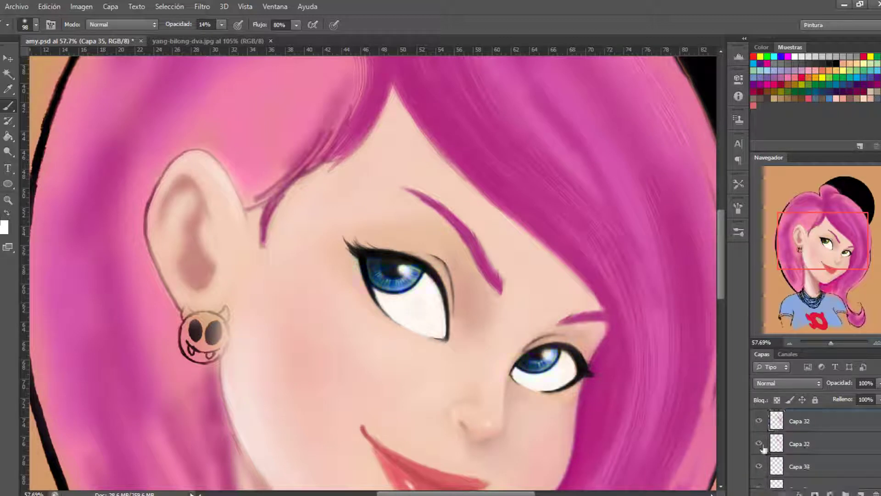
scroll(792, 452, "up", 2)
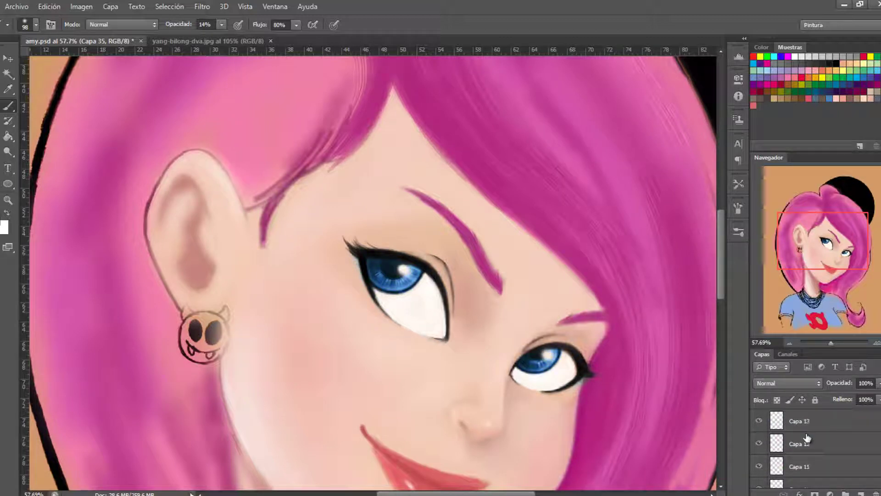
scroll(790, 443, "down", 2)
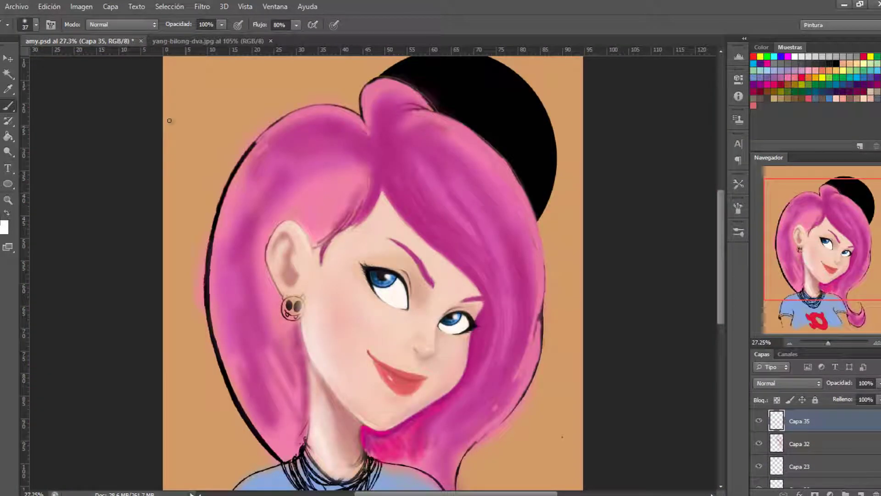
left_click_drag(831, 344, 833, 343)
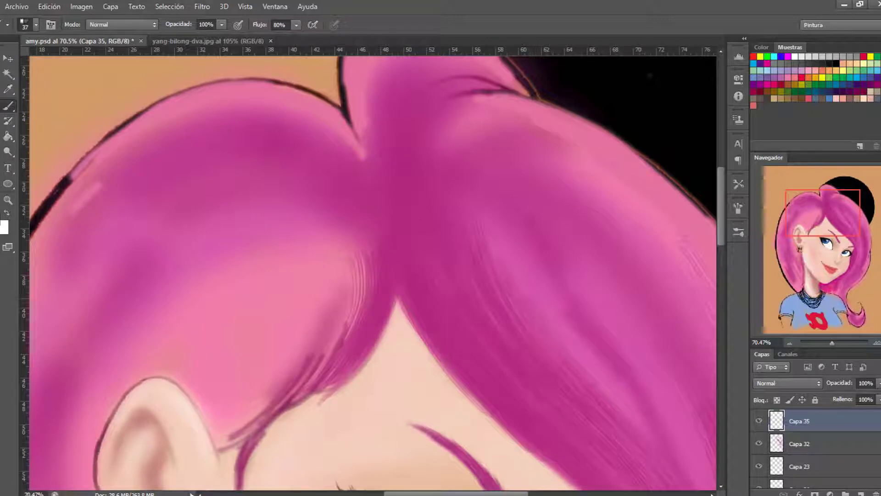
scroll(399, 251, "up", 3)
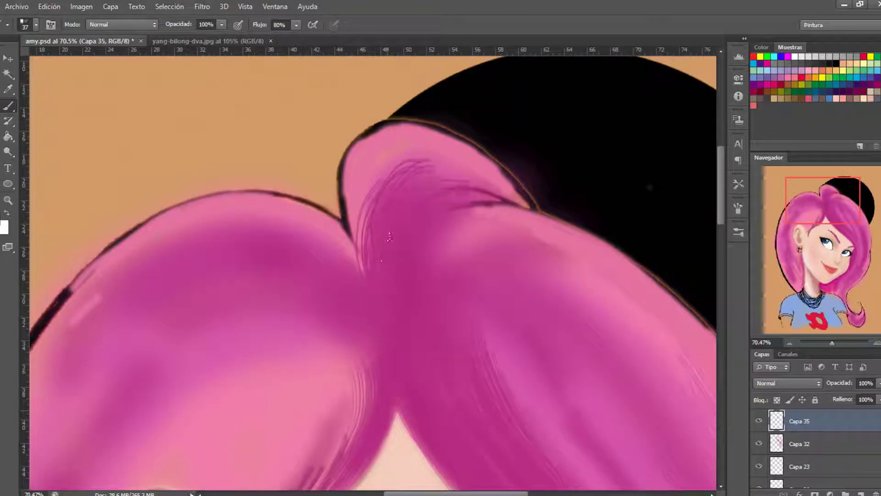
Adjust the brush dynamics and paint light pink strands along the hair top at 43% opacity
key("F5")
left_click_drag(629, 334, 630, 361)
key("F5")
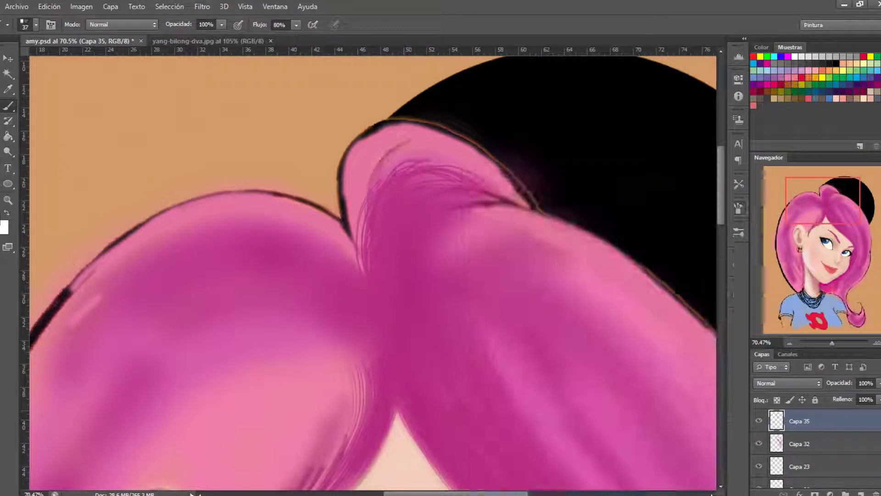
left_click_drag(381, 134, 344, 250)
key("4")
key("3")
mouse_move(427, 124)
left_mouse_down()
mouse_move(342, 244)
mouse_move(351, 152)
left_mouse_up()
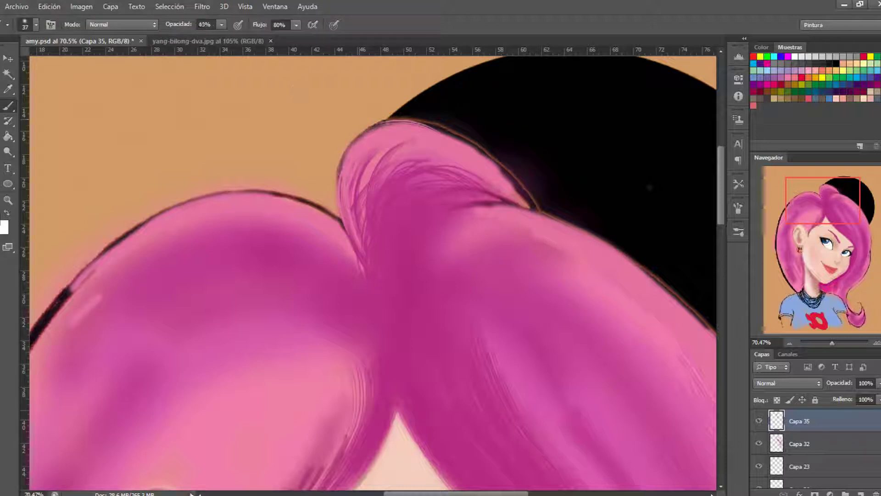
left_click_drag(469, 121, 360, 145)
left_click_drag(441, 124, 528, 206)
scroll(543, 158, "down", 1)
left_click_drag(512, 143, 435, 164)
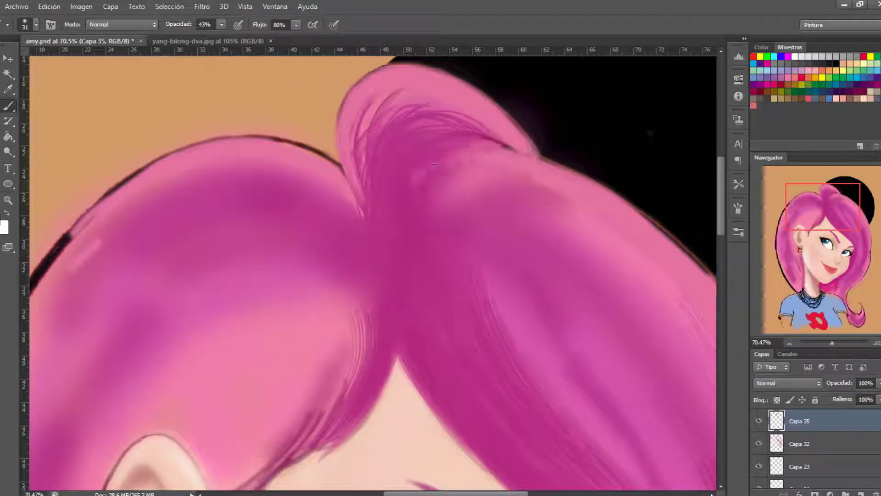
Pan down toward the face and darken the hair edge beside it
left_click_drag(542, 216, 385, 225)
left_click_drag(551, 285, 528, 175)
mouse_move(565, 344)
left_mouse_down()
mouse_move(540, 307)
mouse_move(528, 202)
left_mouse_up()
scroll(541, 307, "down", 3)
scroll(560, 298, "down", 3)
left_click_drag(565, 137, 505, 377)
scroll(594, 359, "down", 1)
scroll(627, 399, "down", 2)
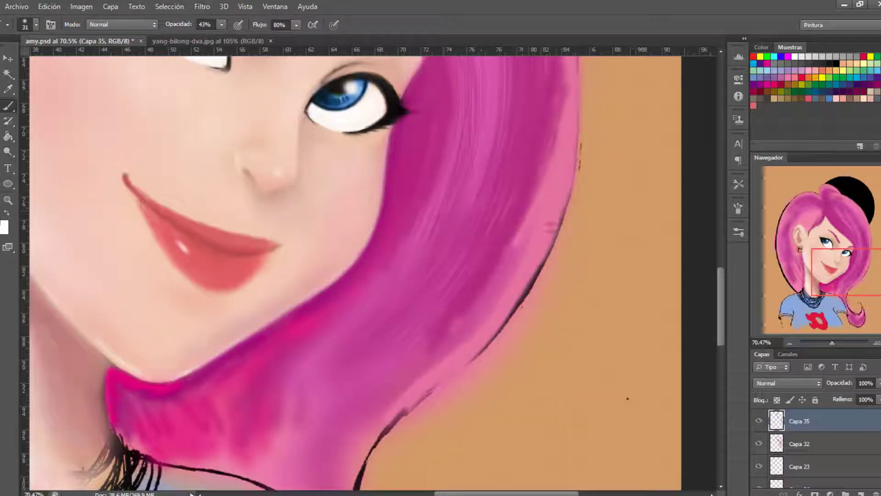
left_click_drag(555, 225, 477, 353)
mouse_move(417, 399)
left_mouse_down()
mouse_move(362, 469)
mouse_move(353, 352)
mouse_move(376, 473)
left_mouse_up()
scroll(594, 246, "down", 3)
left_click_drag(349, 294, 441, 183)
left_click_drag(832, 343, 829, 343)
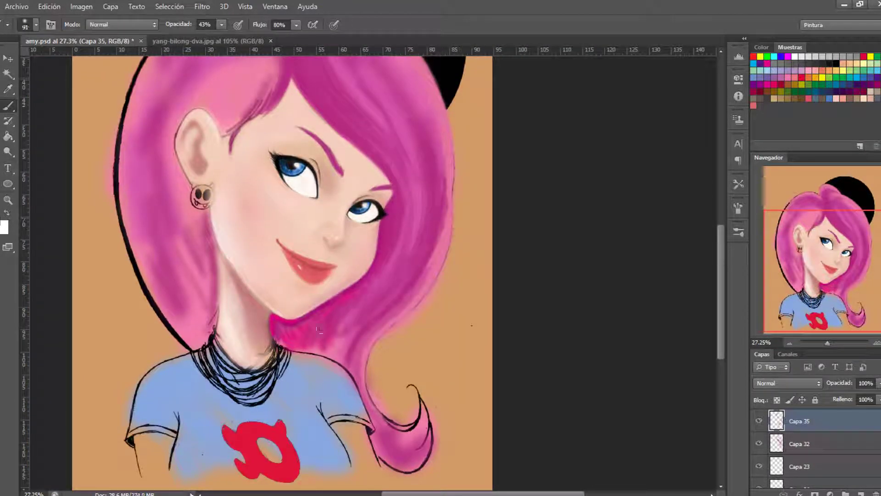
Extend lighter pink hair toward the shirt, highlight its left edge, and add darker pink strokes
left_click_drag(320, 330, 335, 360)
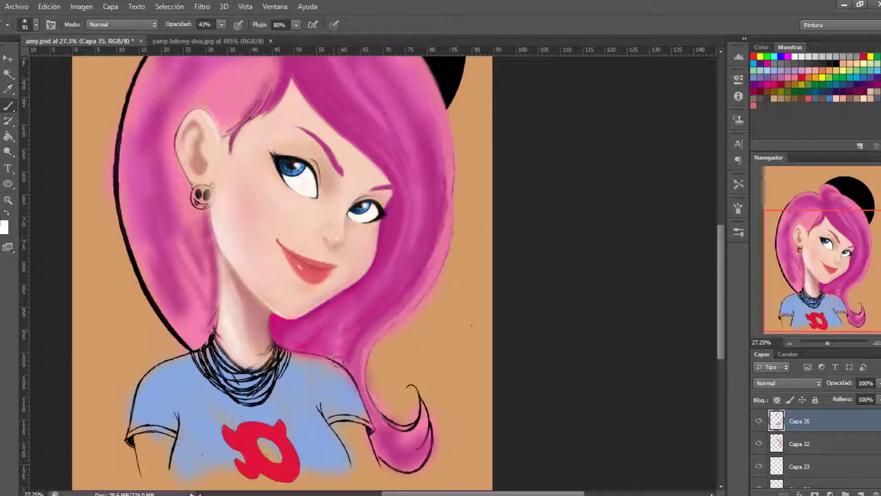
scroll(569, 329, "down", 3)
scroll(568, 329, "left", 3)
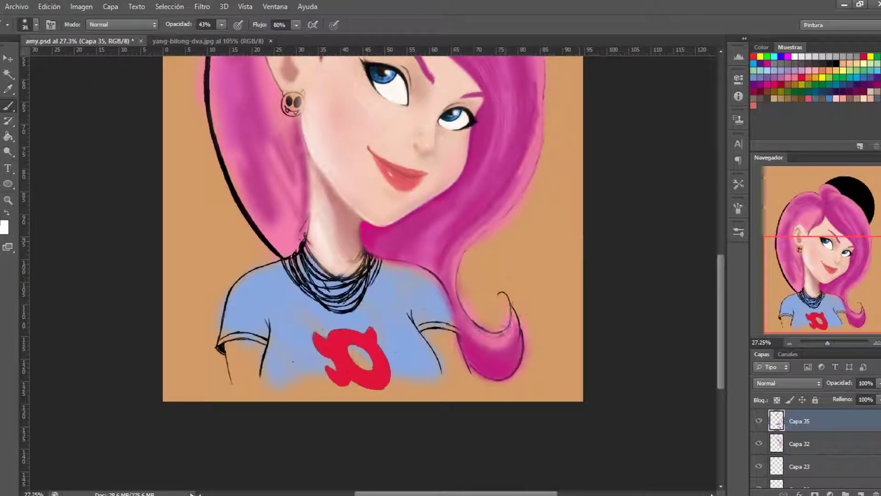
scroll(491, 341, "up", 5)
left_click_drag(238, 175, 276, 441)
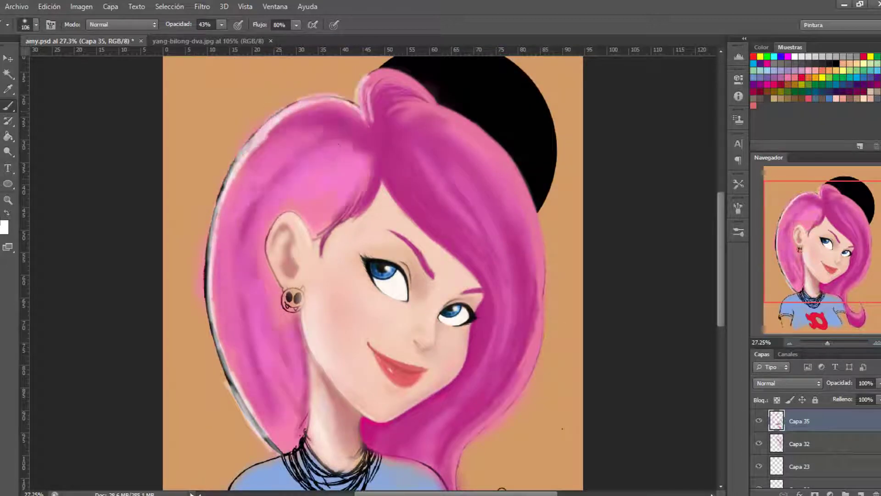
key("alt")
key("alt")
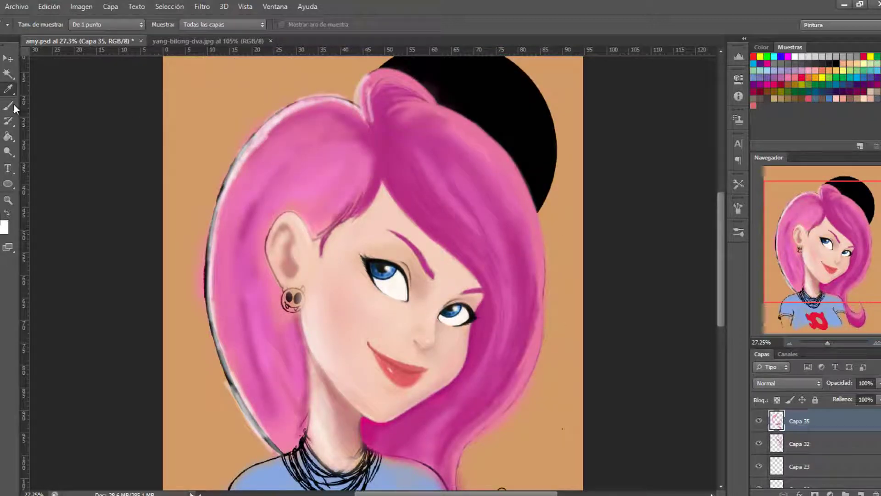
left_click_drag(252, 193, 321, 151)
left_click_drag(294, 193, 358, 165)
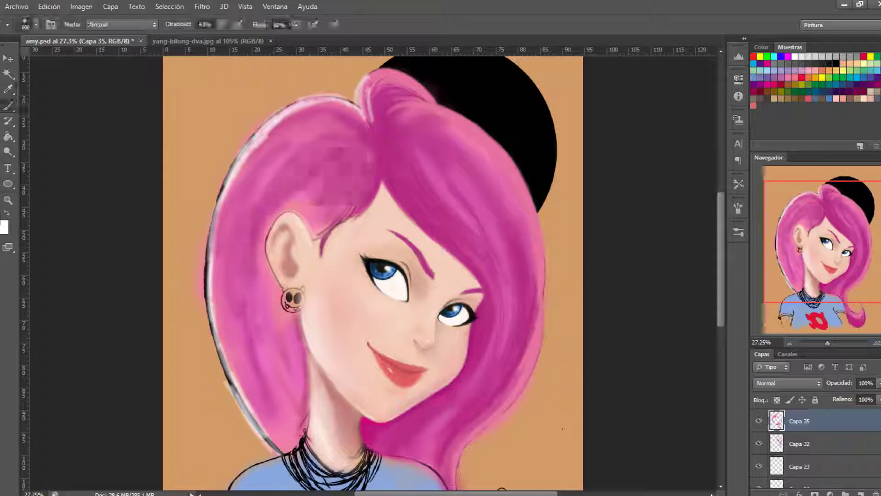
Paint skin tone over both forearms and add a new layer, Capa 37
scroll(632, 360, "down", 1)
scroll(632, 360, "down", 1)
scroll(456, 438, "down", 1)
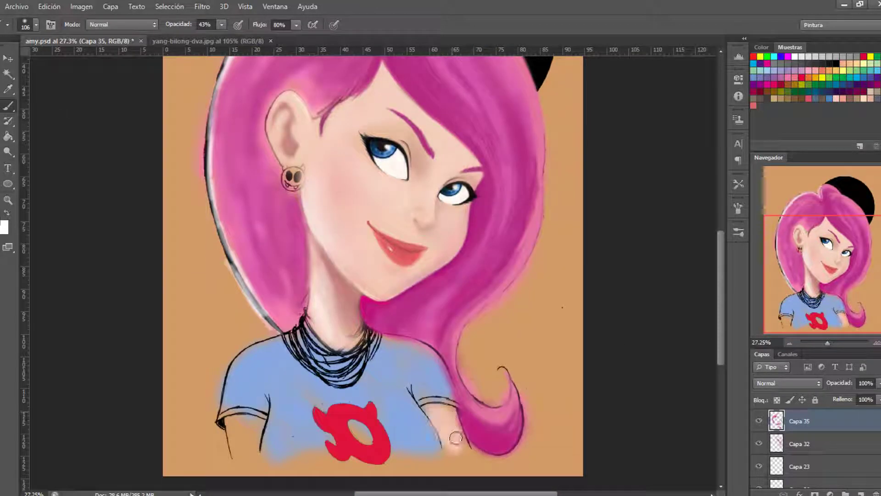
left_click_drag(456, 438, 452, 450)
left_click_drag(257, 420, 237, 457)
key("alt")
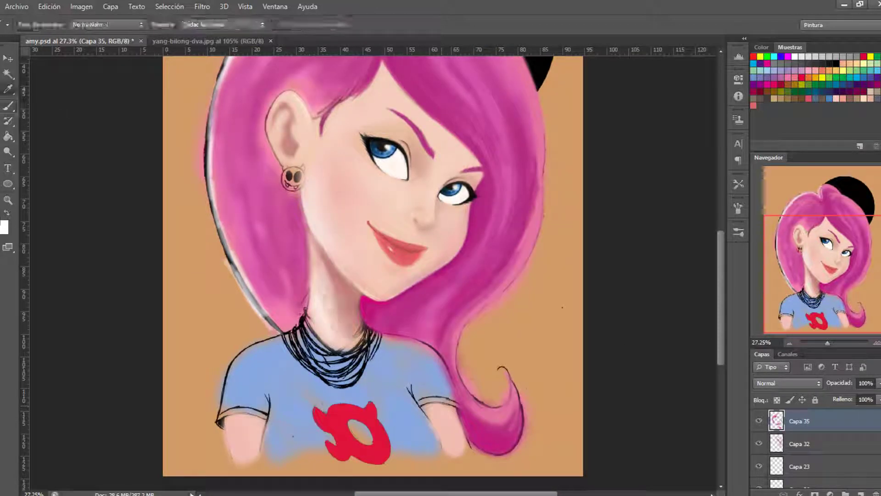
key("ctrl+shift+alt+n")
scroll(537, 290, "up", 2)
scroll(537, 291, "up", 2)
right_click(537, 291)
Undo the thin light stroke and paint sampled pink strokes over the hair bun
key("Escape")
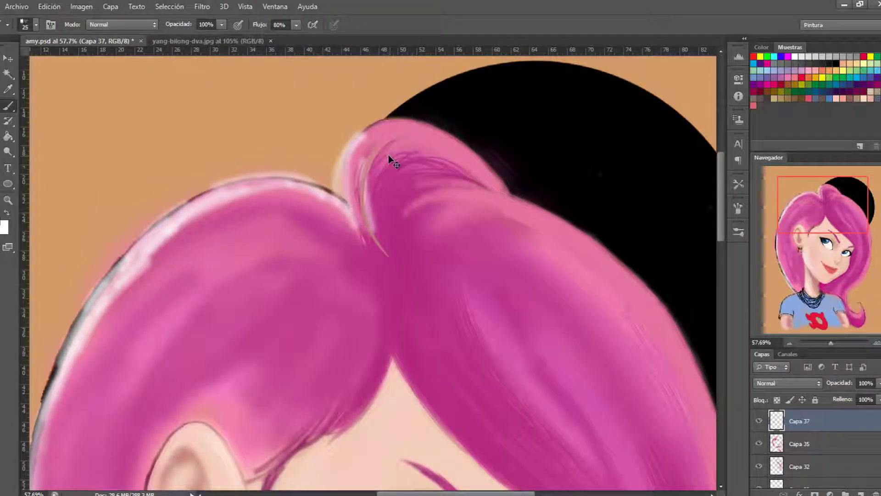
key("ctrl+alt+z")
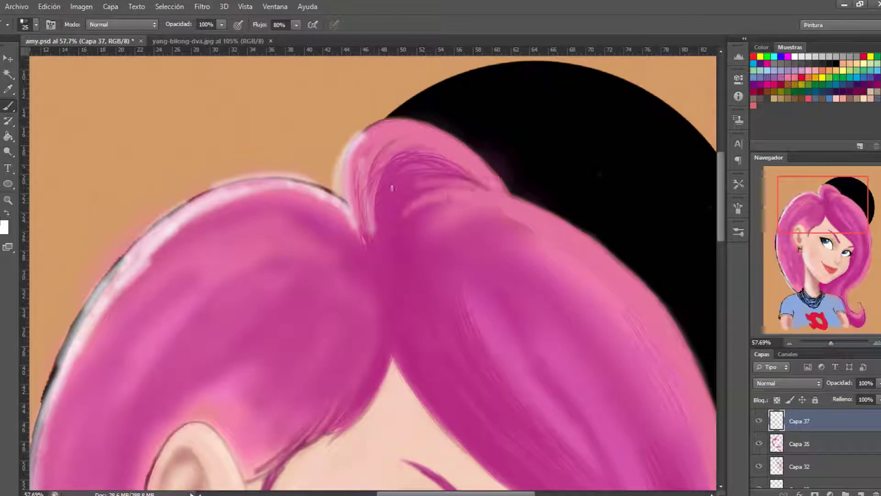
key("i")
key("b")
left_click_drag(362, 129, 367, 202)
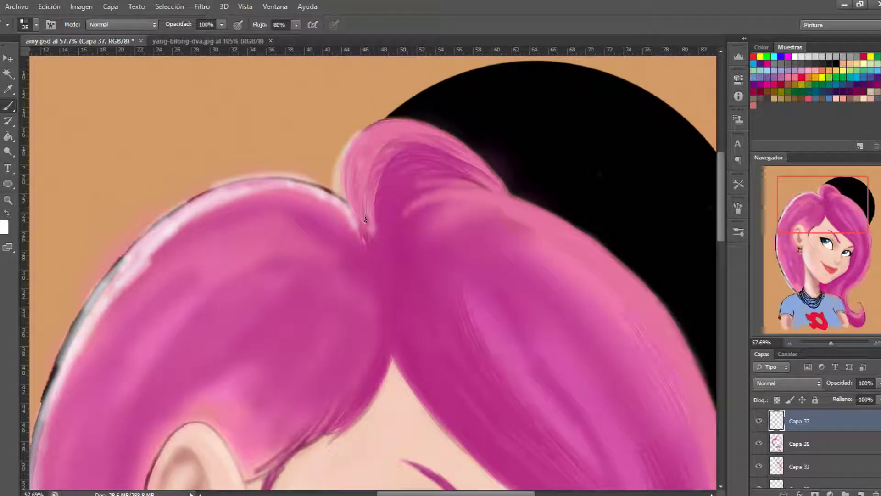
left_click_drag(367, 151, 363, 234)
Smooth the upper edge of the hair bun with pink strokes
left_click_drag(468, 142, 381, 177)
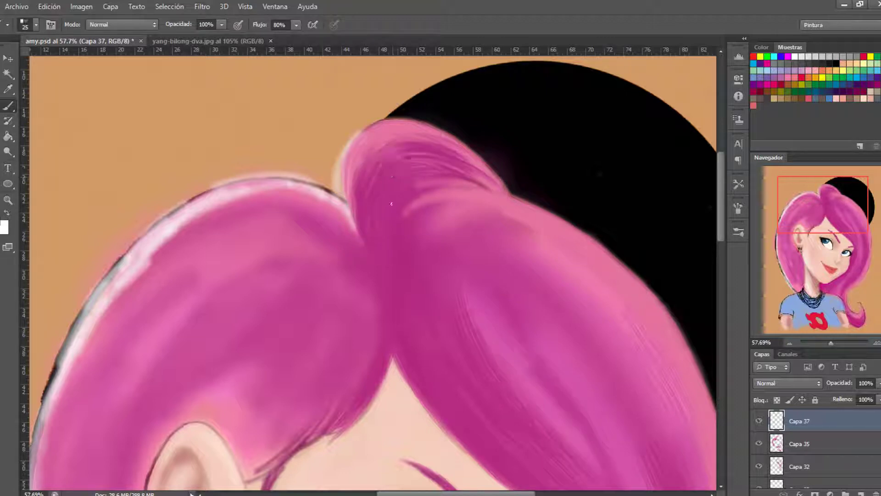
left_click_drag(427, 133, 375, 144)
left_click_drag(496, 184, 385, 131)
mouse_move(542, 216)
left_mouse_down()
mouse_move(415, 195)
mouse_move(565, 230)
left_mouse_up()
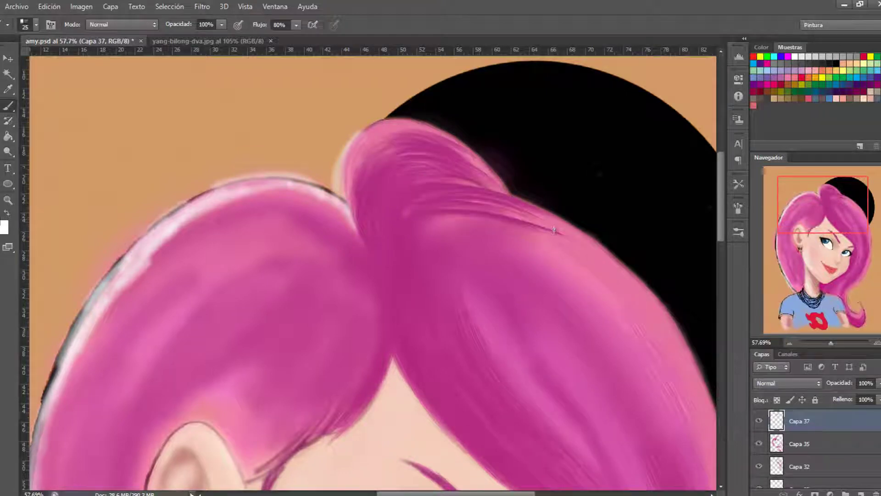
Paint darker pink strands along the right side of the bun and right hair
left_click_drag(482, 206, 579, 248)
scroll(528, 230, "down", 2)
left_click_drag(427, 180, 606, 243)
left_click_drag(528, 200, 627, 262)
left_click_drag(455, 202, 569, 247)
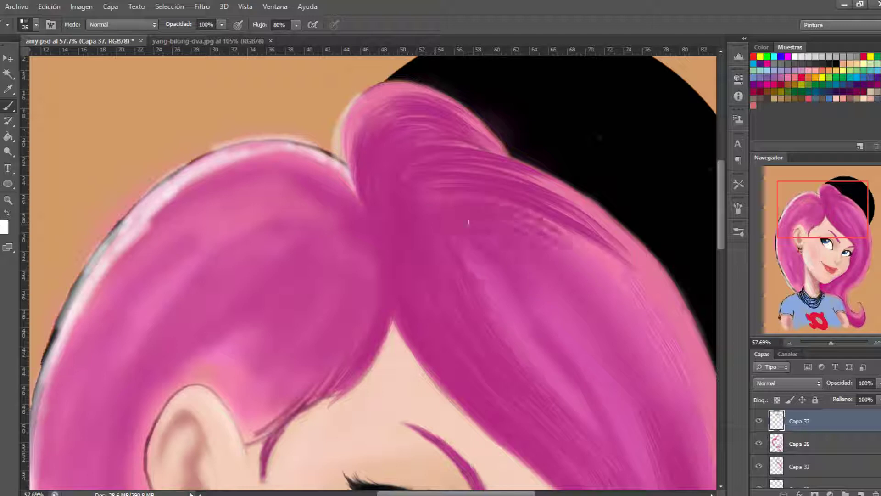
left_click_drag(509, 207, 546, 232)
mouse_move(463, 257)
left_mouse_down()
mouse_move(521, 356)
mouse_move(549, 314)
left_mouse_up()
Paint dark magenta strands across the upper-left hair
scroll(606, 341, "down", 3)
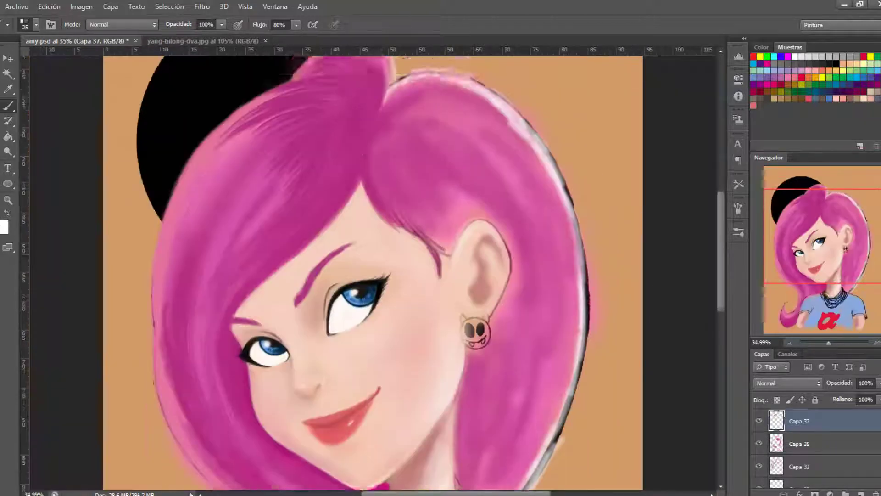
left_click_drag(264, 106, 193, 186)
mouse_move(222, 131)
left_mouse_down()
mouse_move(166, 225)
mouse_move(174, 204)
left_mouse_up()
left_click_drag(283, 125, 206, 187)
mouse_move(275, 155)
left_mouse_down()
mouse_move(231, 211)
mouse_move(251, 218)
left_mouse_up()
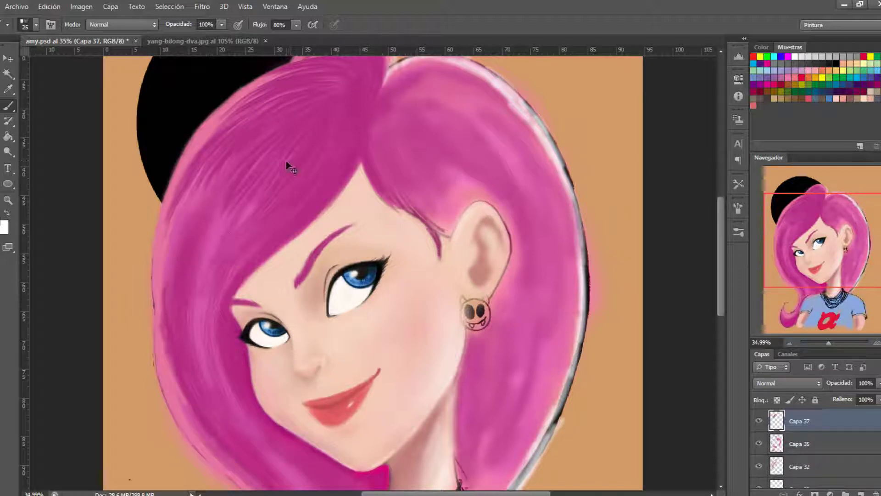
left_click_drag(267, 184, 241, 210)
Add more dark strands running down the left side of the hair
scroll(286, 160, "up", 1)
mouse_move(213, 133)
left_mouse_down()
mouse_move(174, 191)
mouse_move(154, 264)
left_mouse_up()
left_click_drag(183, 219, 153, 308)
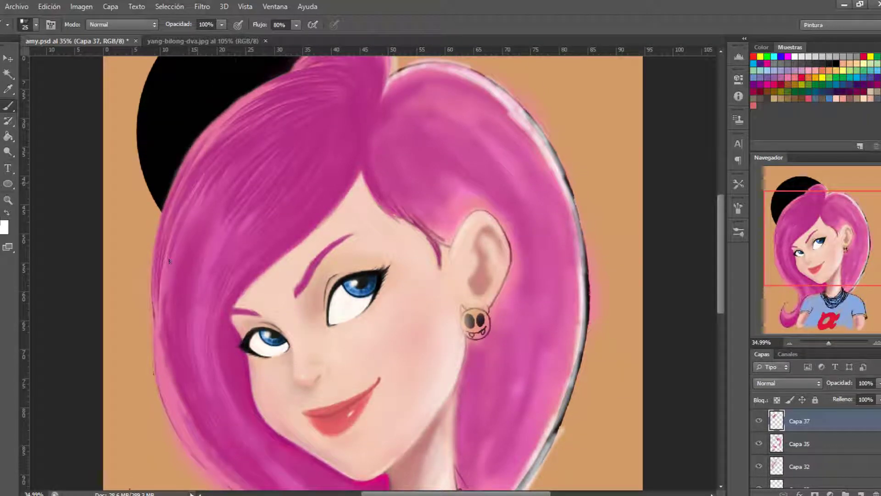
left_click_drag(213, 163, 161, 301)
left_click_drag(187, 234, 161, 308)
scroll(248, 213, "down", 2)
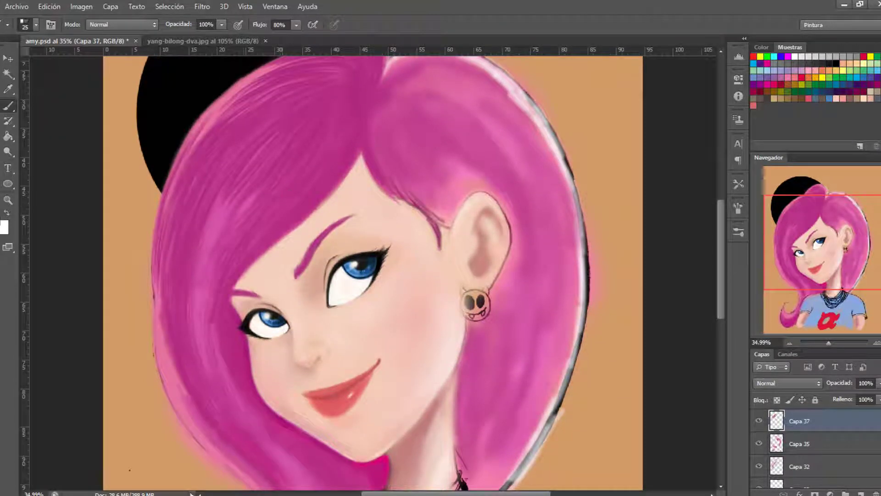
Define strands on the left hair above the eye
left_click_drag(219, 271, 205, 351)
left_click_drag(258, 200, 200, 285)
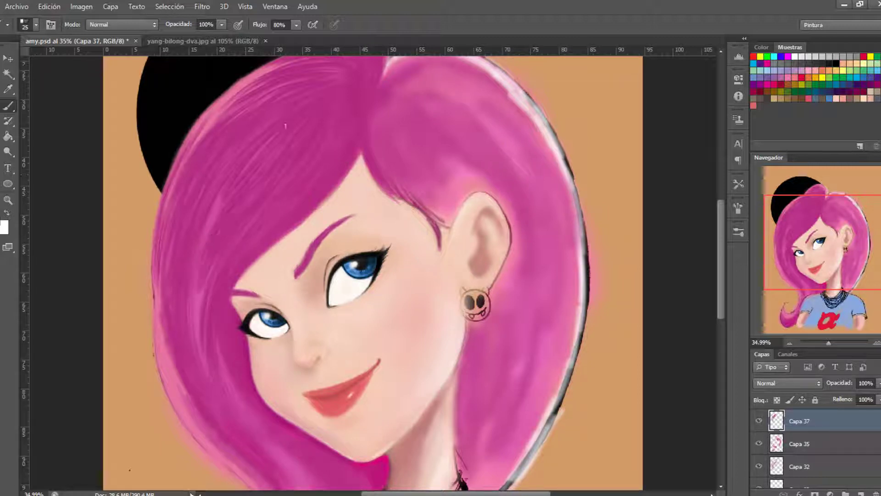
left_click_drag(222, 202, 194, 348)
scroll(316, 396, "down", 3)
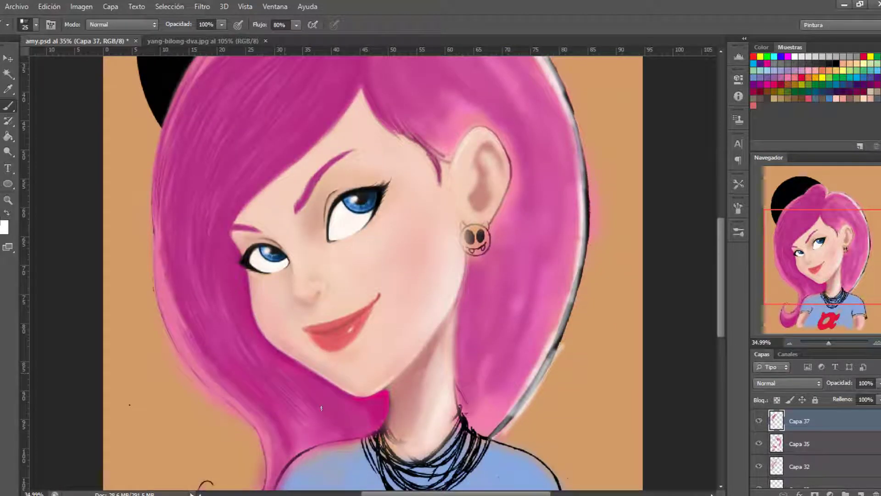
scroll(175, 296, "down", 2)
scroll(362, 448, "up", 3)
Reshape the hair beside the chin with sampled magenta strokes
right_click(255, 212)
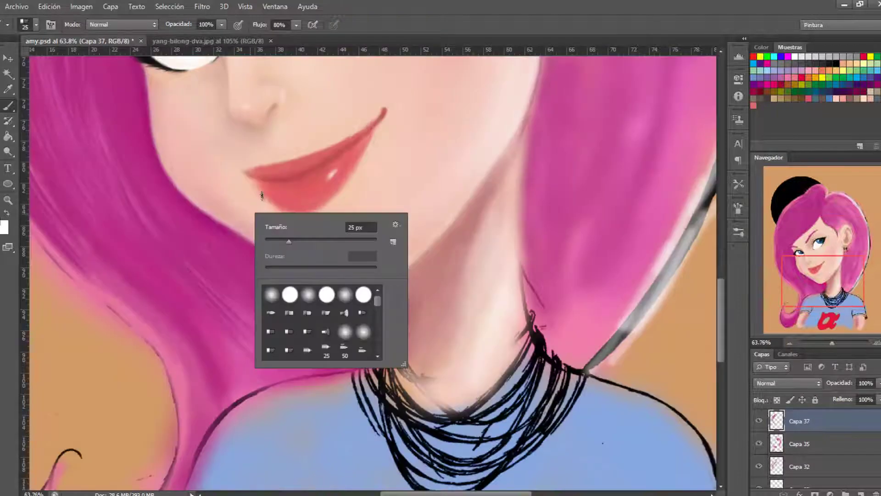
key("F5")
key("F5")
left_click_drag(360, 324, 396, 305)
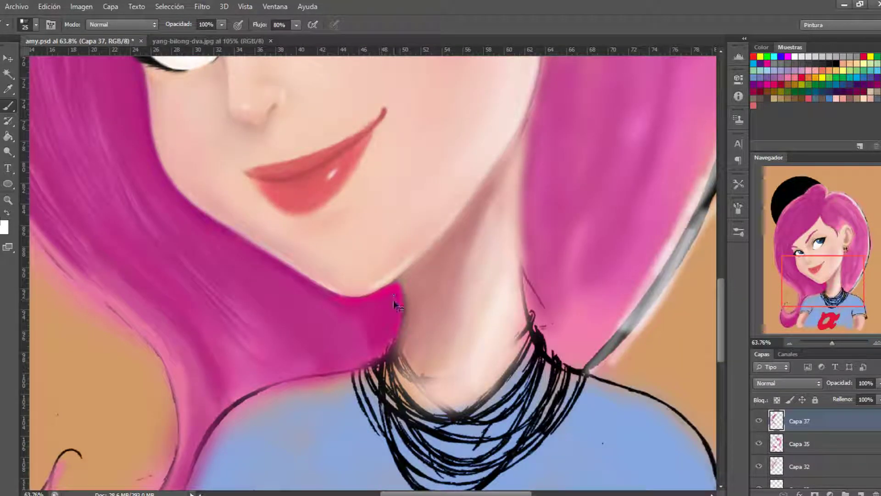
left_click(163, 191, "alt")
left_click_drag(282, 315, 275, 358)
left_click_drag(325, 316, 359, 351)
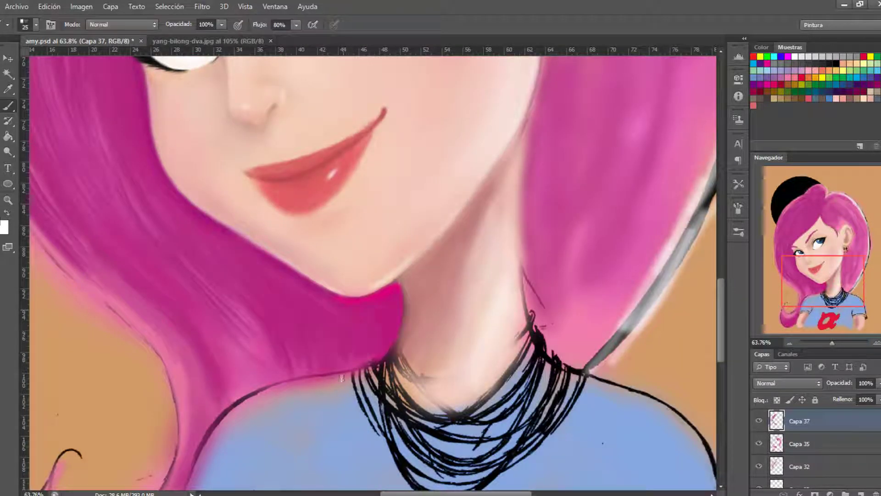
left_click_drag(265, 320, 235, 360)
Repaint strands left of the chin and run magenta down the lower-left hair
left_click(189, 272, "alt")
left_click_drag(281, 404, 259, 307)
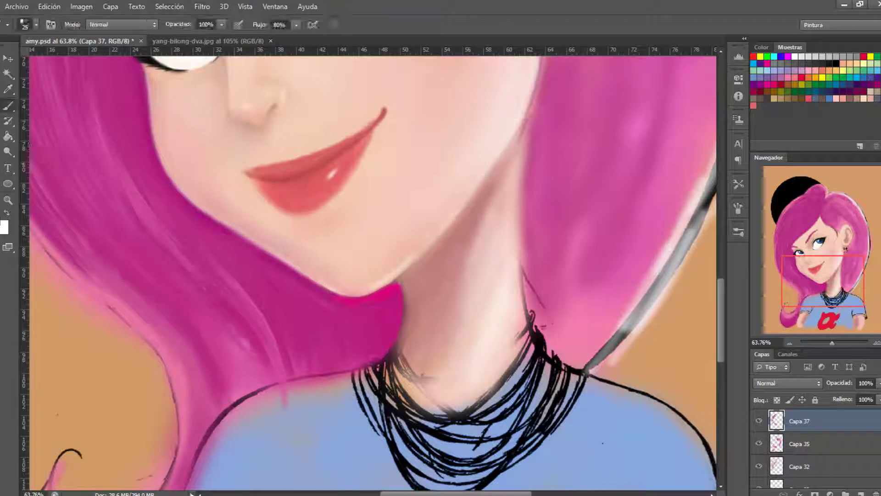
scroll(198, 216, "down", 3)
mouse_move(257, 250)
left_mouse_down()
mouse_move(183, 344)
mouse_move(261, 284)
mouse_move(298, 271)
left_mouse_up()
left_click_drag(212, 317, 146, 450)
Paint lighter pink and magenta streaks over the lower hair curl, darkening its right edge
scroll(367, 271, "up", 2)
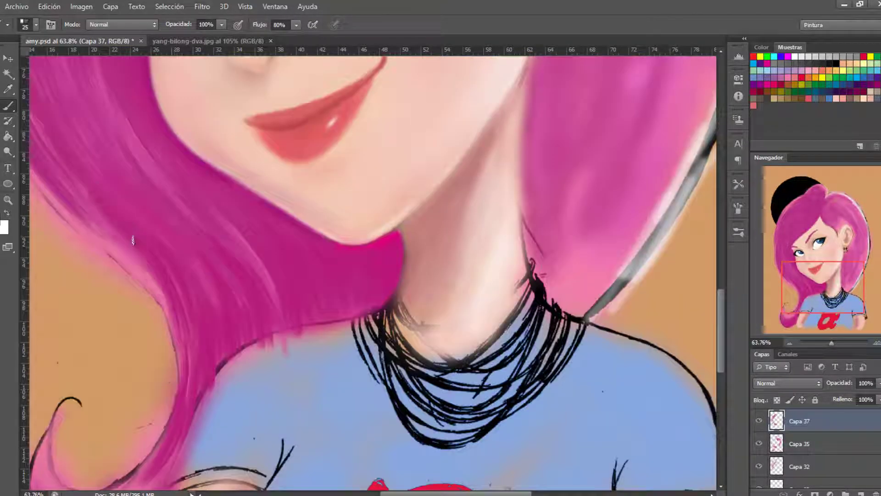
scroll(367, 271, "up", 2)
scroll(368, 271, "down", 3)
mouse_move(569, 287)
left_mouse_down()
mouse_move(583, 349)
mouse_move(521, 323)
left_mouse_up()
left_click_drag(574, 308, 541, 340)
left_click(344, 153, "alt")
mouse_move(511, 282)
left_mouse_down()
mouse_move(544, 342)
mouse_move(533, 354)
left_mouse_up()
left_click_drag(487, 267, 546, 340)
left_click_drag(558, 255, 517, 322)
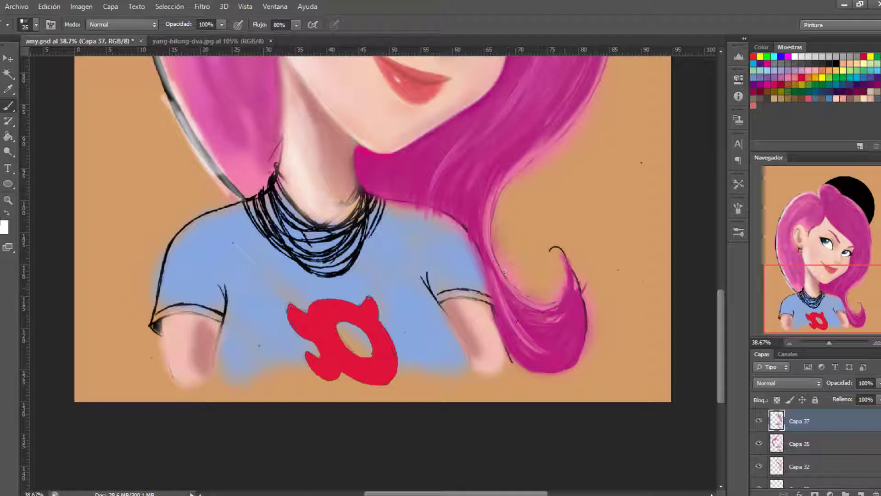
Darken the fringe edge above the left eye and strands across the upper hair
scroll(380, 177, "up", 6)
scroll(380, 177, "up", 2)
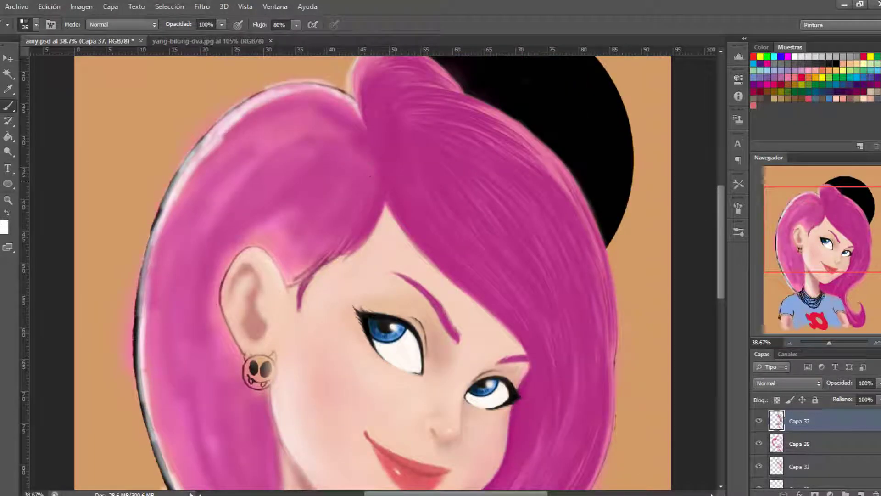
left_click_drag(381, 214, 323, 269)
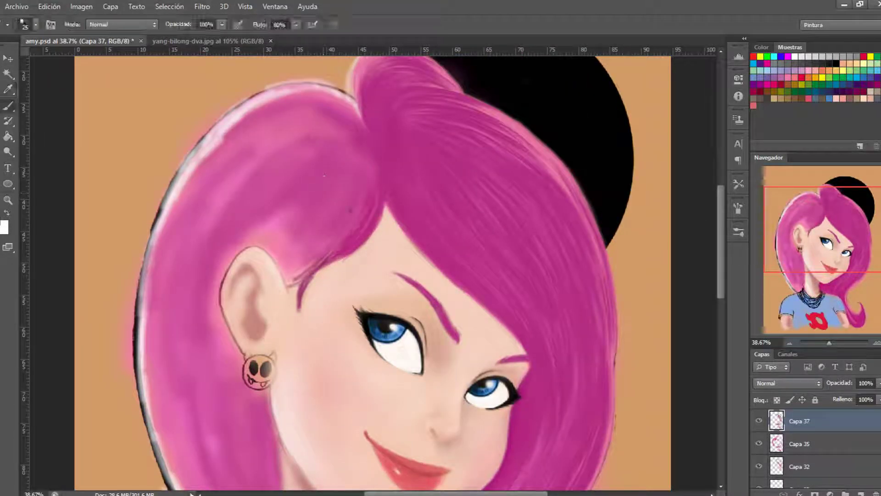
left_click_drag(355, 221, 310, 258)
mouse_move(337, 100)
left_mouse_down()
mouse_move(229, 127)
mouse_move(243, 138)
left_mouse_up()
Define strands above the ear, covering the light pink patch there
left_click_drag(242, 175, 170, 257)
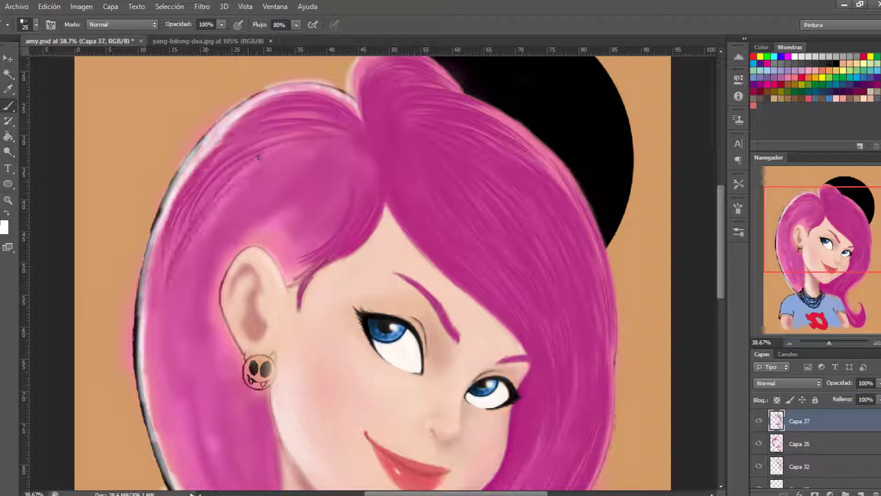
left_click_drag(202, 193, 152, 330)
left_click_drag(285, 156, 188, 293)
left_click_drag(322, 221, 211, 317)
left_click_drag(303, 209, 250, 246)
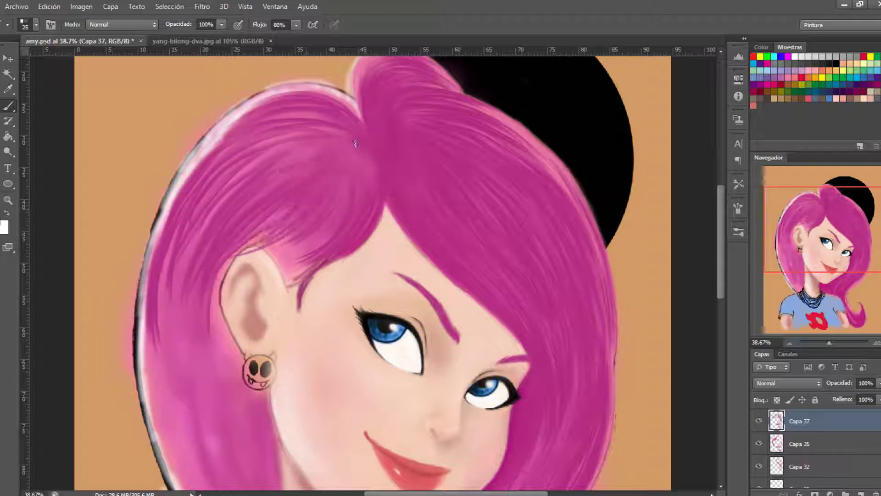
mouse_move(331, 223)
left_mouse_down()
mouse_move(268, 261)
mouse_move(301, 317)
left_mouse_up()
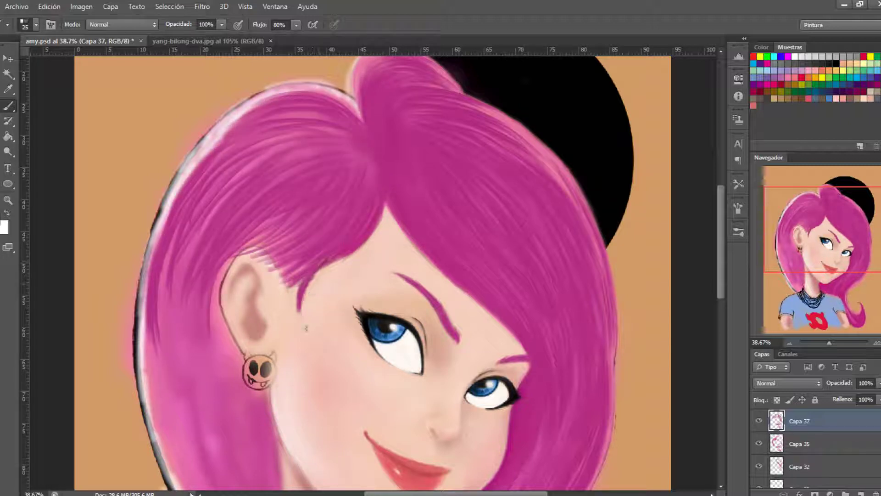
Enlarge the brush to 53 px and paint darker strokes down the left hair
scroll(321, 289, "down", 3)
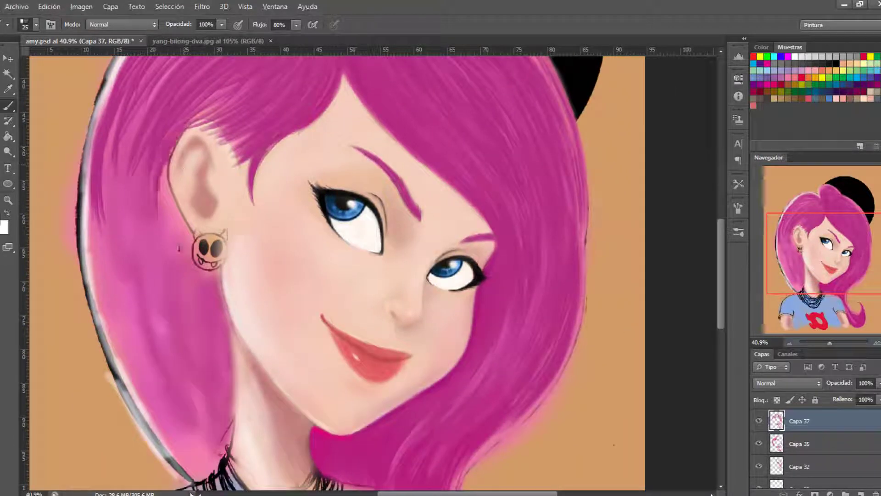
right_click(242, 159)
left_click_drag(322, 174, 349, 174)
key("Return")
scroll(216, 322, "down", 1)
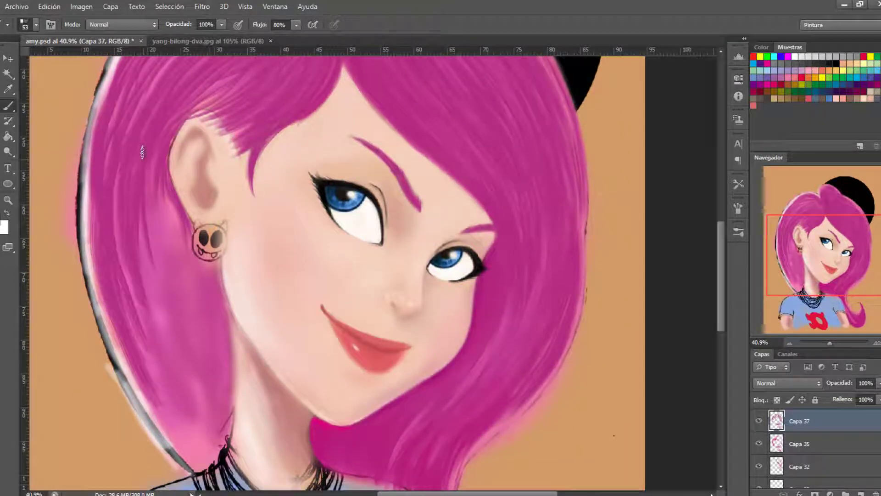
left_click_drag(137, 183, 129, 276)
left_click_drag(217, 326, 202, 459)
left_click_drag(197, 312, 183, 454)
scroll(215, 321, "up", 2)
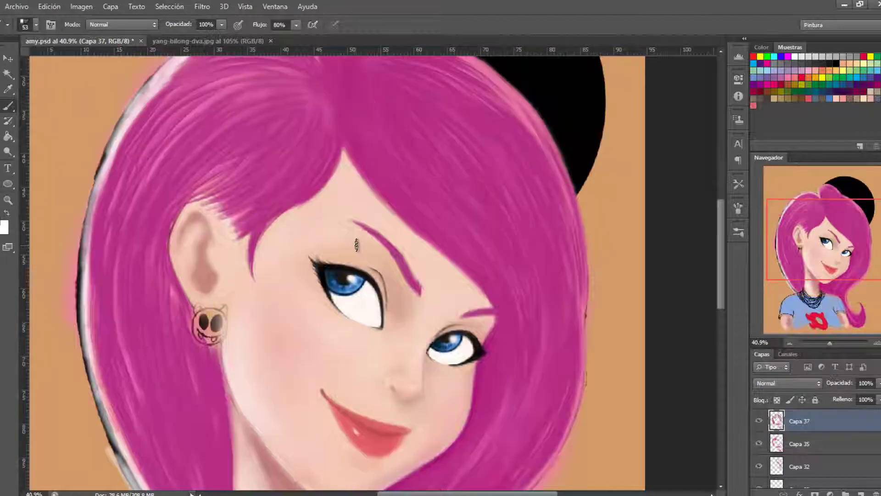
scroll(225, 275, "up", 3)
Erase stray dark strokes near the ear with a 41 px eraser
key("e")
right_click(367, 188)
type("41")
key("Return")
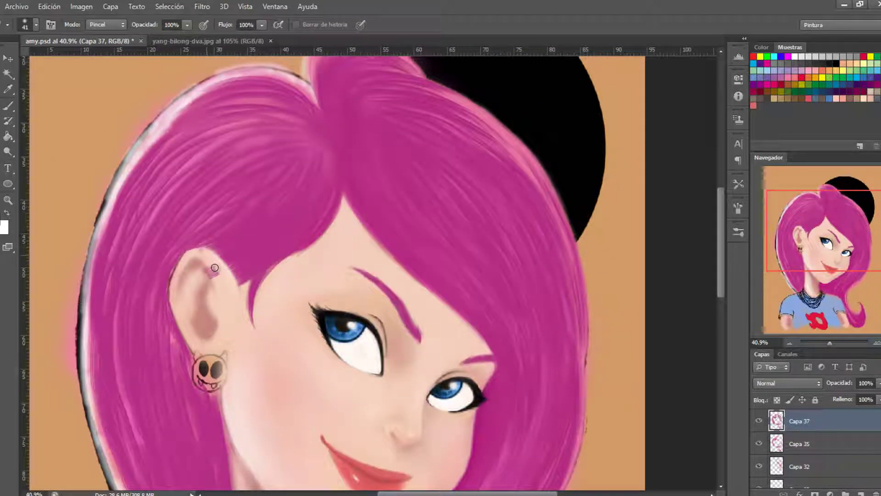
left_click_drag(206, 248, 227, 283)
Add a new layer, Capa 38, and paint lighter strands on the top hair near the part
key("ctrl+shift+n")
key("Return")
key("b")
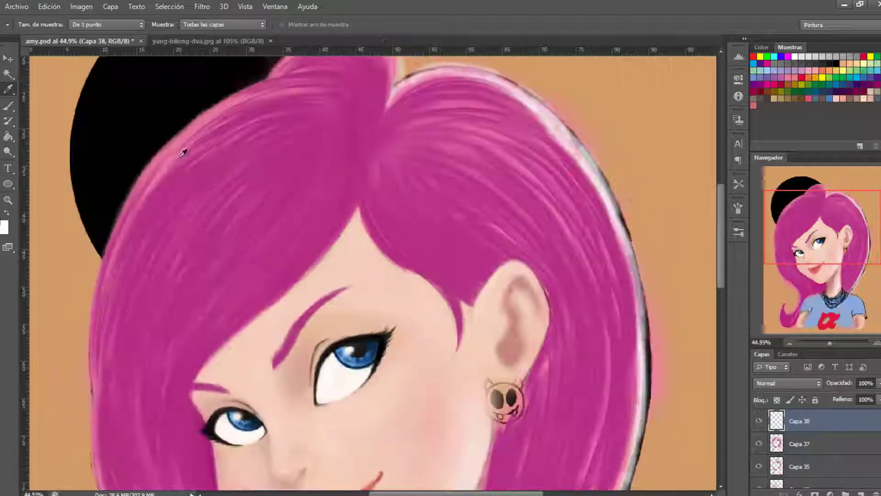
left_click_drag(271, 87, 324, 84)
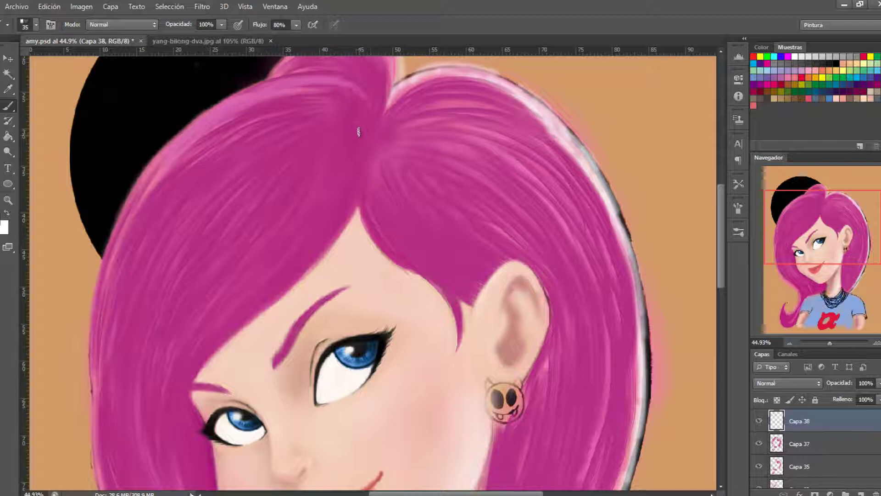
left_click_drag(366, 112, 323, 85)
Paint lighter pink strands along the left edge and upper-left hair with a smaller brush
left_click_drag(151, 193, 129, 276)
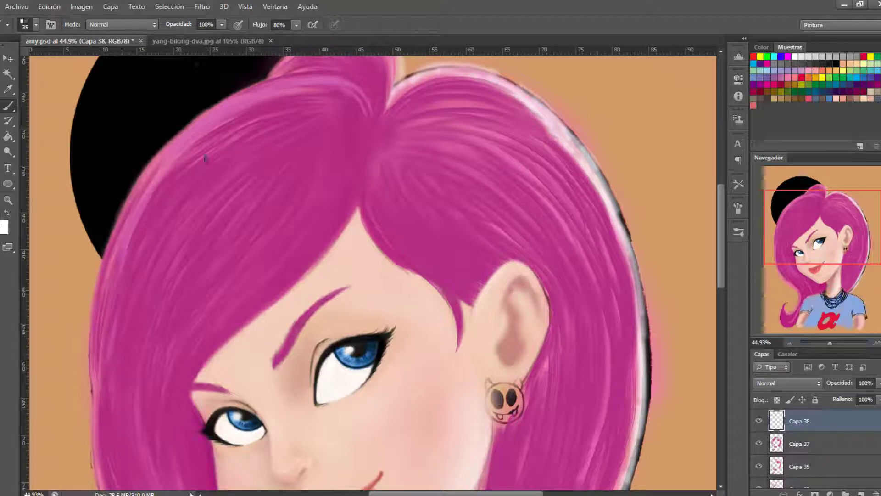
left_click_drag(205, 159, 303, 110)
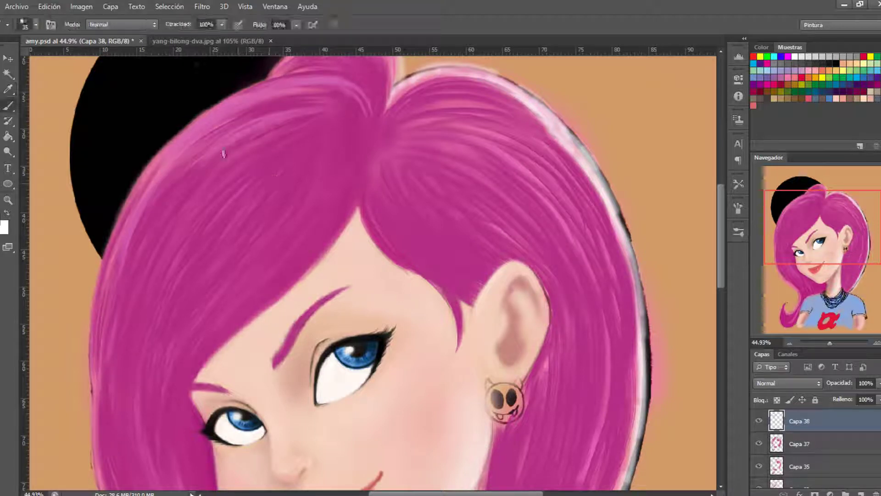
left_click_drag(224, 154, 321, 84)
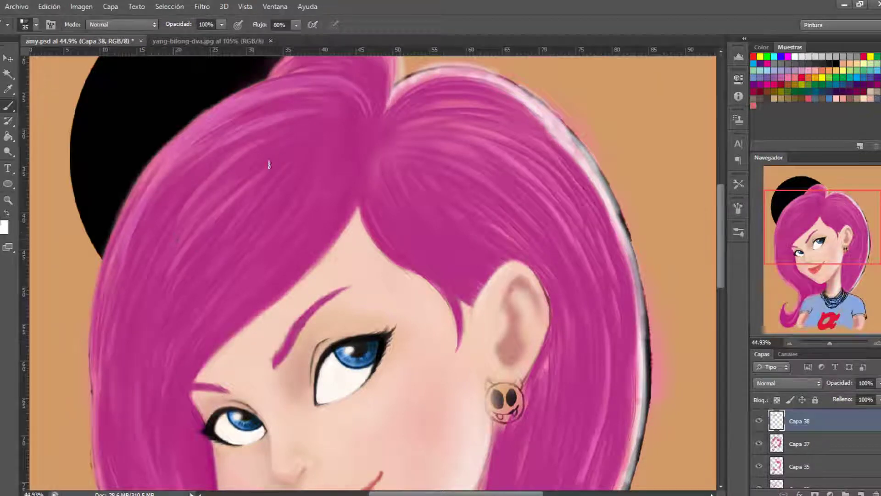
scroll(184, 221, "down", 2)
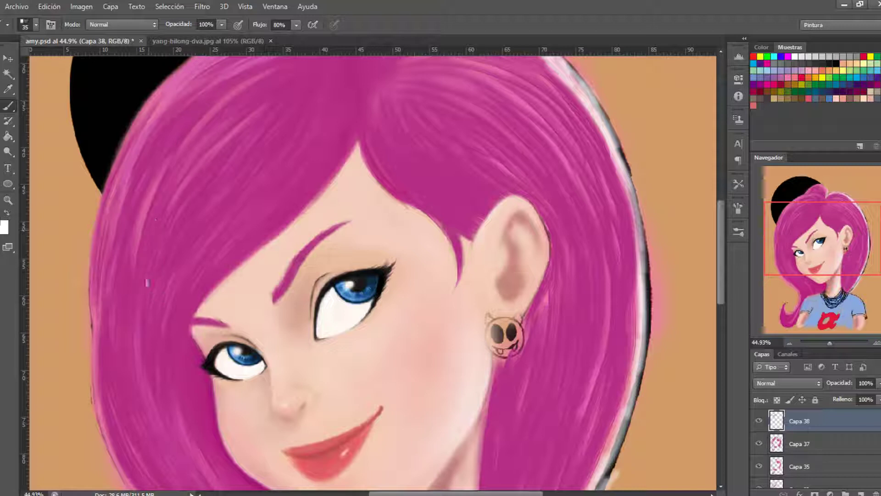
key("bracketleft")
mouse_move(174, 290)
left_mouse_down()
mouse_move(160, 392)
mouse_move(177, 271)
mouse_move(163, 422)
left_mouse_up()
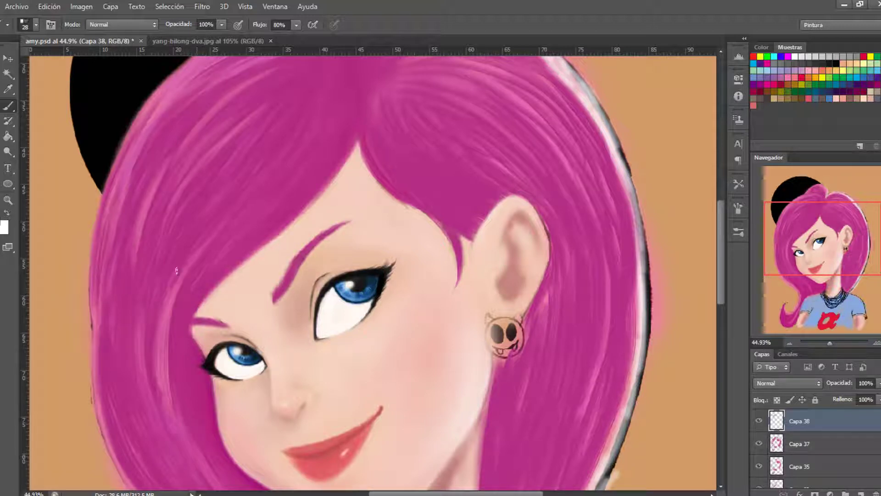
left_click_drag(307, 153, 272, 193)
Paint dark pink strokes into the hair left of the eye using a sampled hair colour
scroll(288, 155, "down", 3)
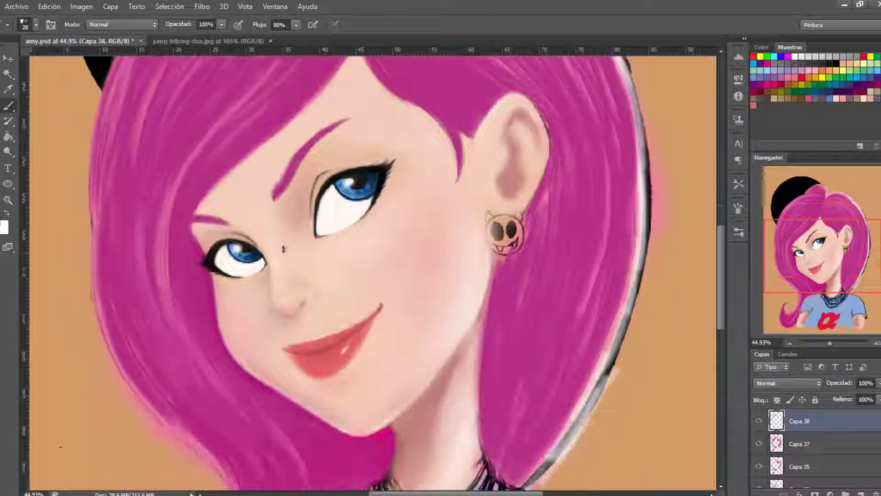
key("i")
key("b")
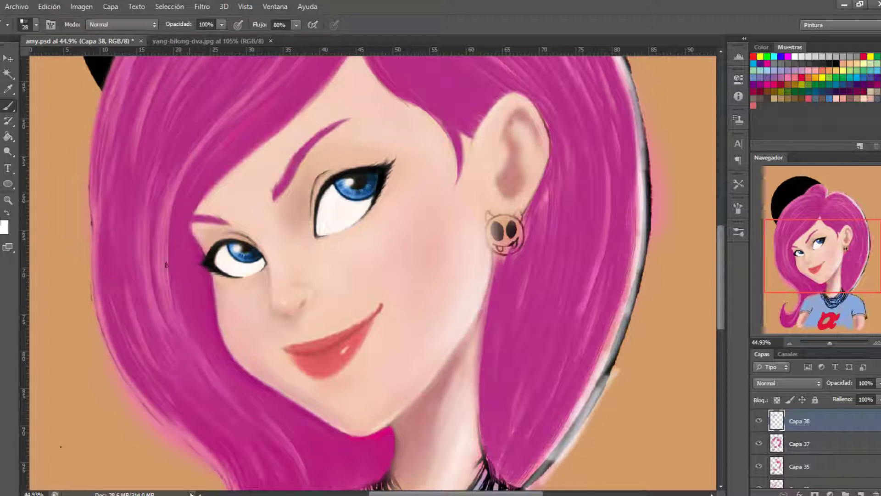
left_click_drag(168, 208, 186, 328)
key("ctrl+z")
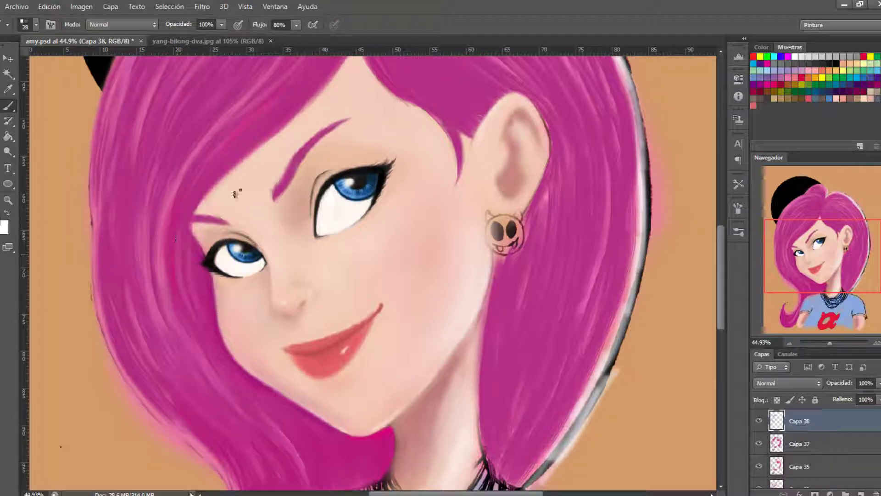
left_click(202, 304, "alt")
left_click_drag(156, 185, 144, 280)
left_click_drag(176, 252, 147, 340)
left_click_drag(173, 163, 159, 241)
left_click_drag(161, 209, 133, 333)
Paint lighter pink strands in the hair left of the eye
scroll(193, 215, "up", 5)
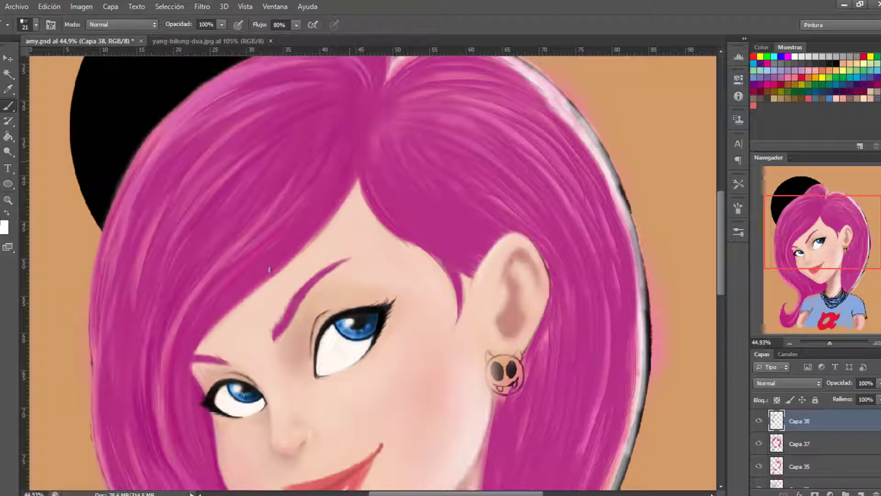
left_click_drag(256, 241, 214, 292)
left_click_drag(284, 208, 231, 255)
left_click_drag(221, 267, 171, 352)
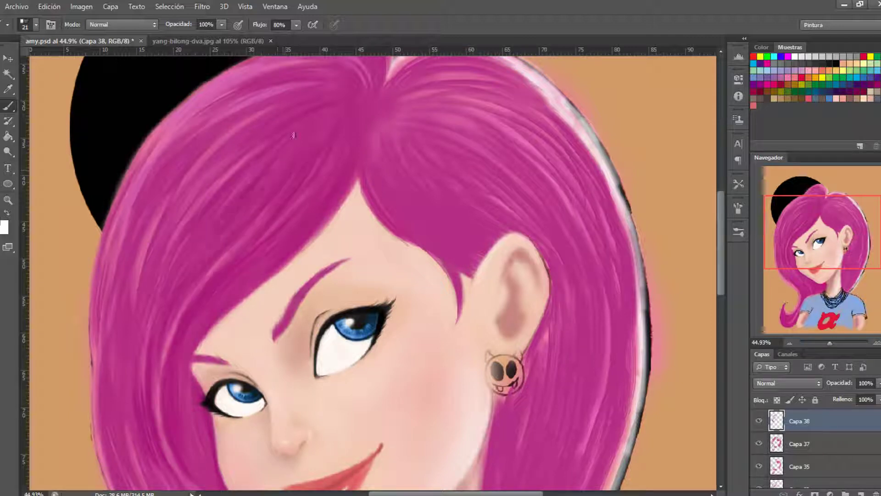
Darken the hair along the left face edge and add a light strand beside it
scroll(207, 195, "down", 3)
left_click_drag(167, 236, 211, 424)
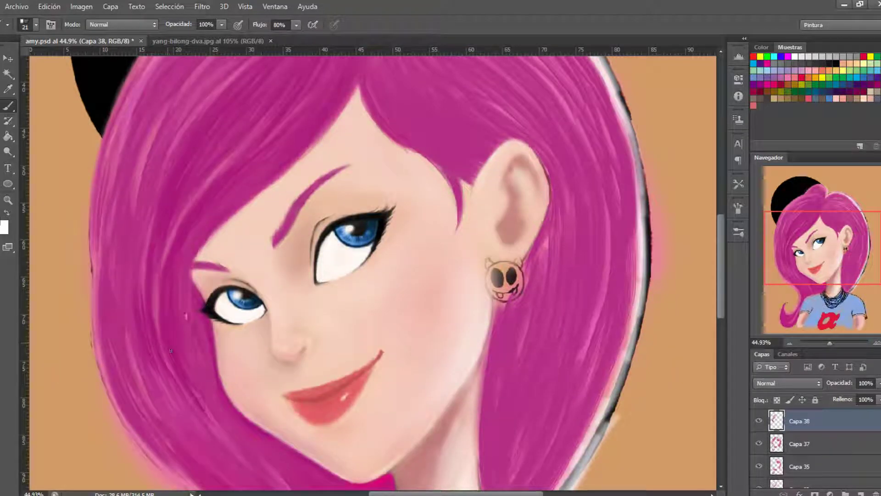
left_click_drag(186, 324, 225, 424)
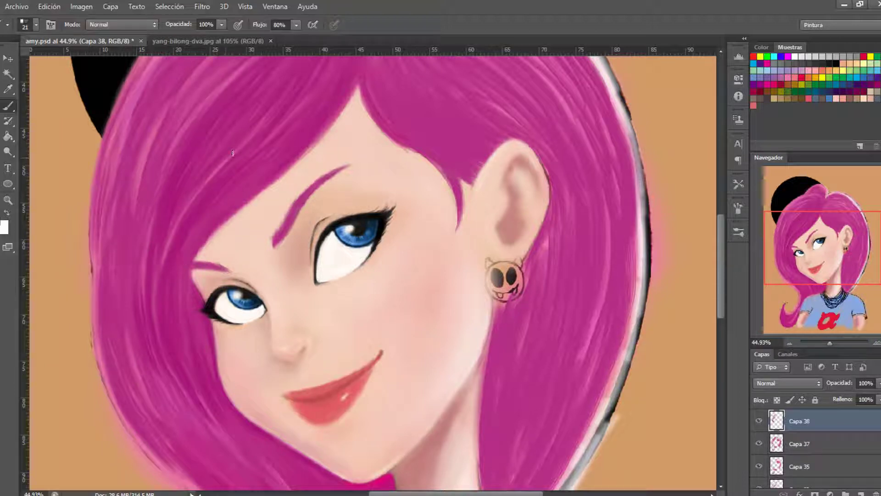
left_click_drag(173, 224, 159, 376)
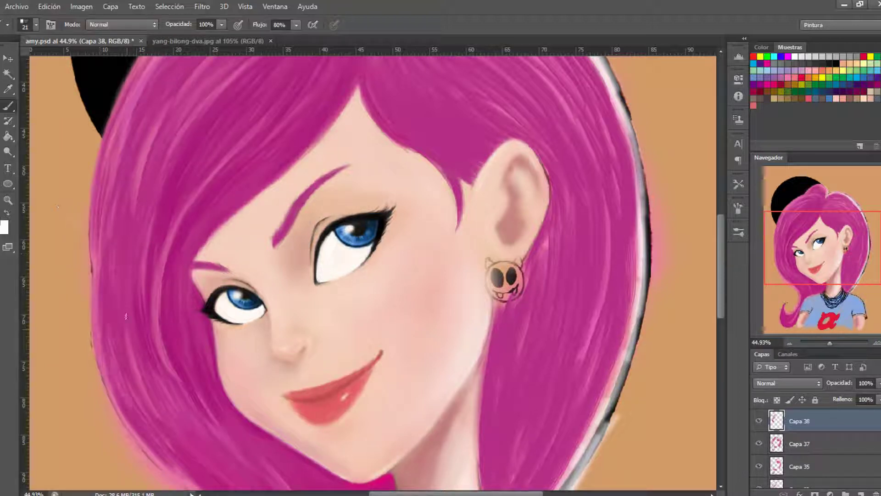
left_click(46, 95, "alt")
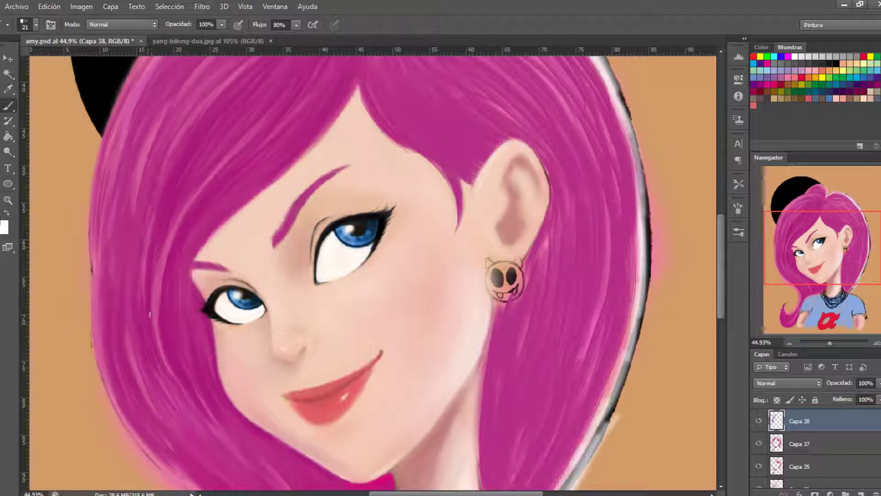
Smooth the lighter streaks on the lower-left hair with darker magenta
scroll(174, 414, "down", 3)
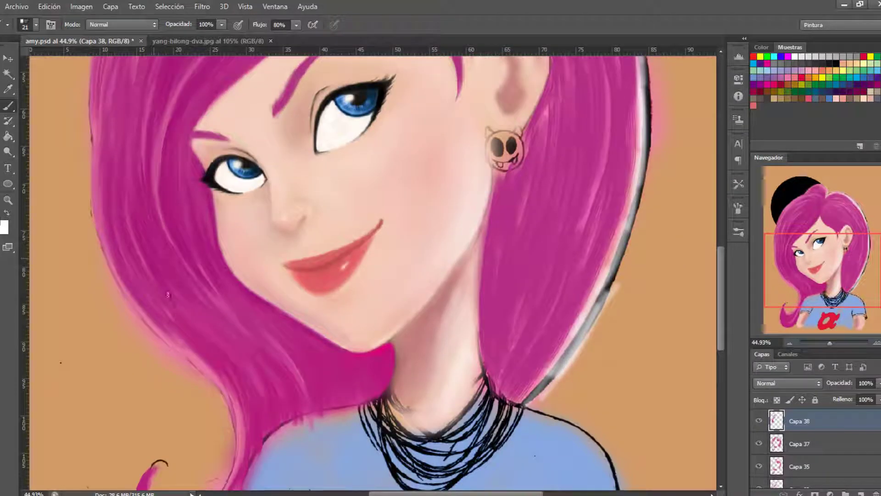
left_click_drag(168, 295, 236, 429)
left_click_drag(229, 391, 243, 477)
left_click_drag(179, 337, 228, 397)
left_click_drag(214, 299, 262, 369)
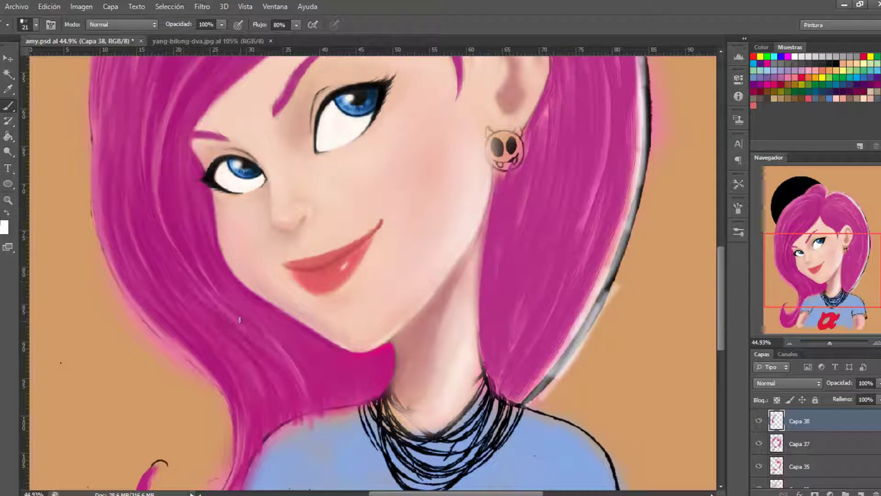
scroll(239, 320, "up", 5)
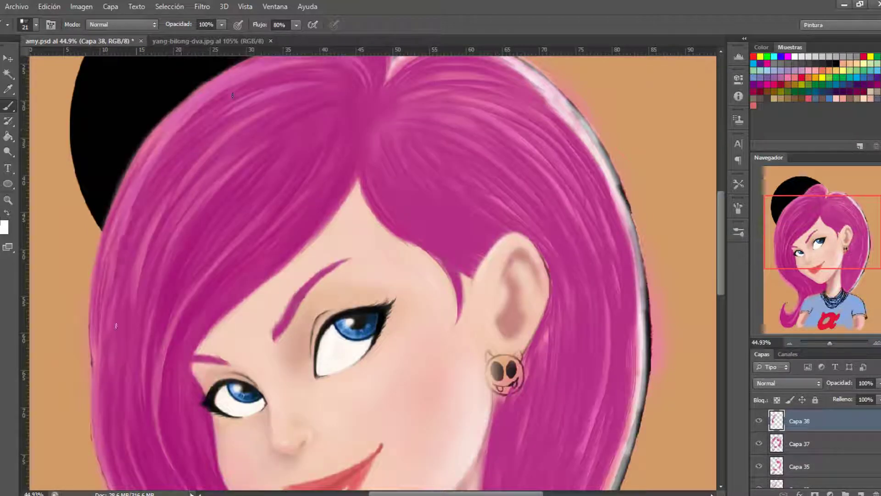
Extend the hair over the necklace top and add small strokes to the lower-left curl
scroll(279, 211, "down", 8)
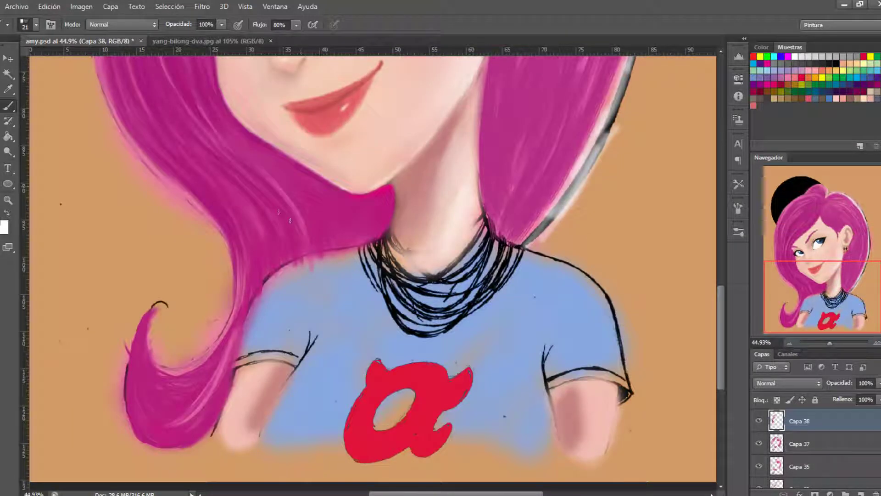
left_click_drag(353, 253, 375, 238)
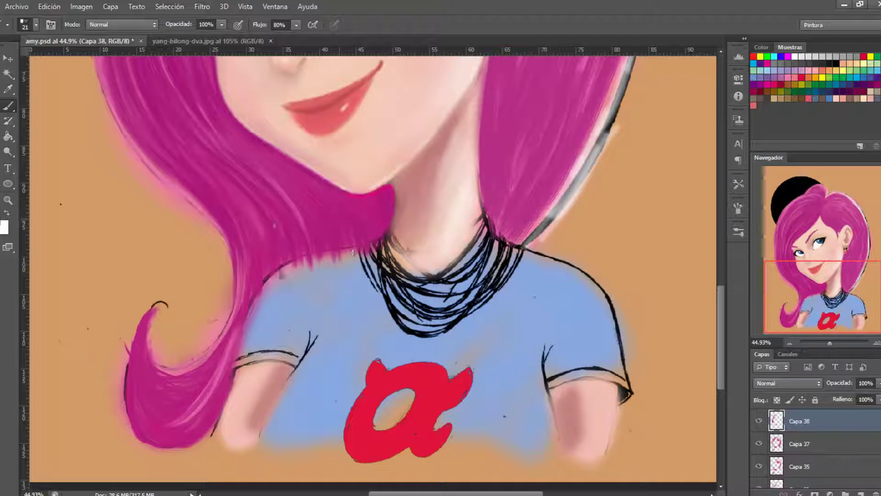
left_click_drag(287, 266, 202, 395)
mouse_move(241, 298)
left_mouse_down()
mouse_move(184, 367)
mouse_move(184, 423)
left_mouse_up()
scroll(183, 367, "down", 2)
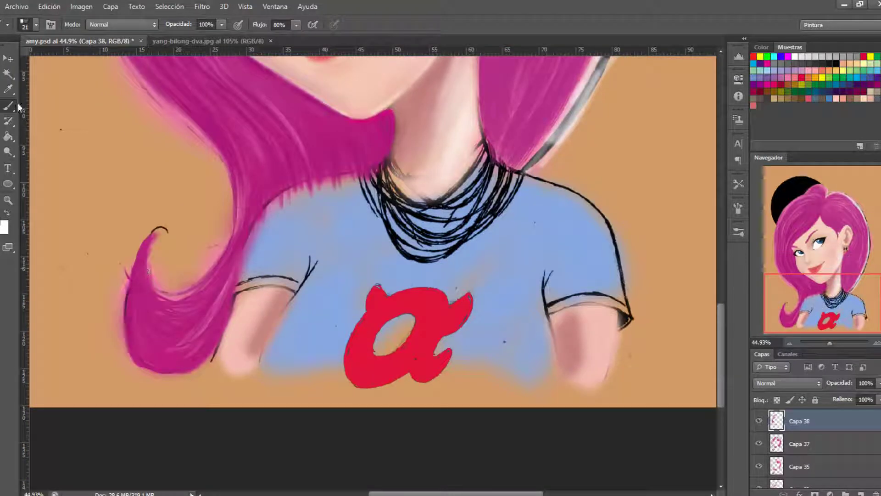
left_click_drag(172, 298, 216, 262)
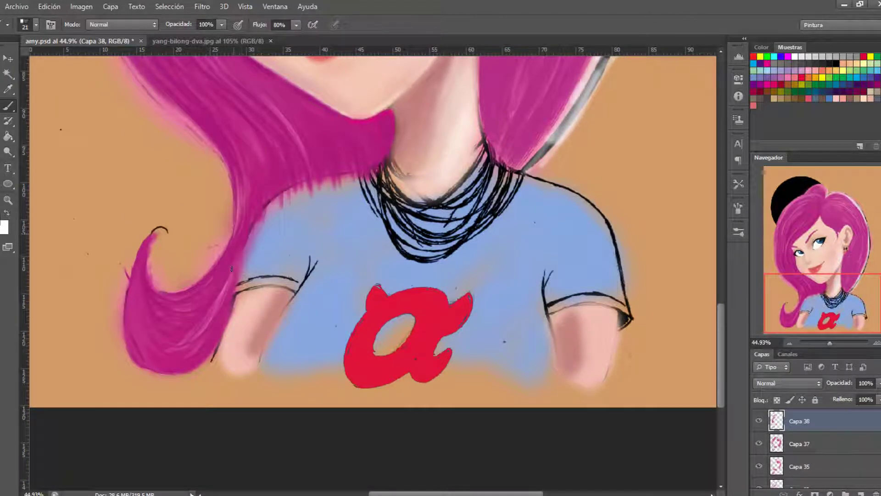
Flip the canvas horizontally, add magenta to the curl, and lighten the top-left hair rim
key("ctrl+shift+h")
left_click_drag(528, 317, 597, 257)
key("shift+1")
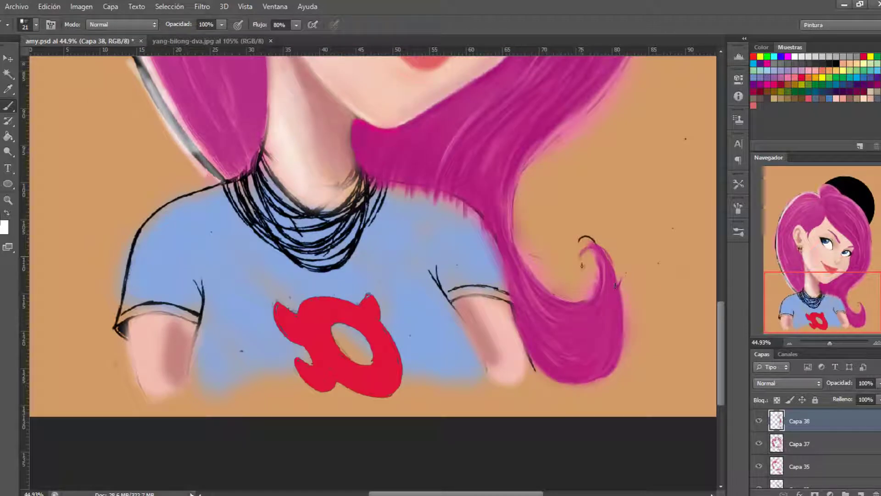
scroll(193, 243, "up", 10)
left_click_drag(137, 206, 227, 117)
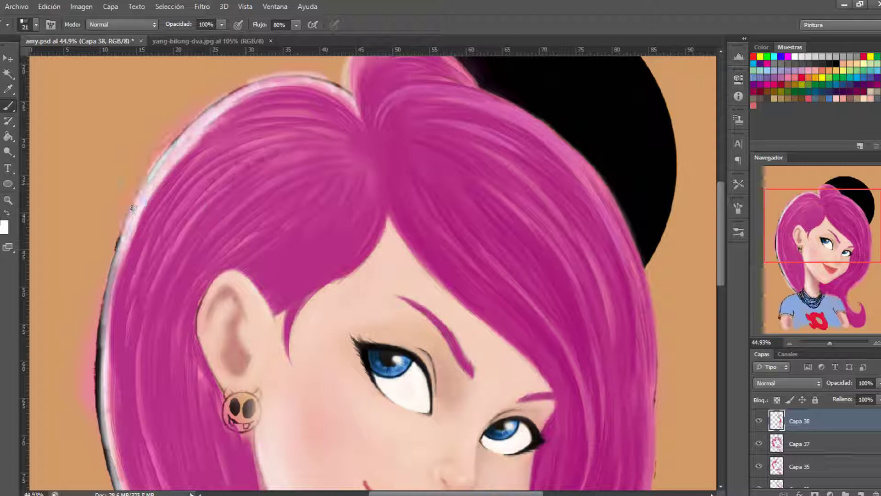
mouse_move(119, 257)
left_mouse_down()
mouse_move(138, 199)
mouse_move(220, 138)
left_mouse_up()
Undo the last two hair strokes and enlarge the brush to 47
right_click(317, 156)
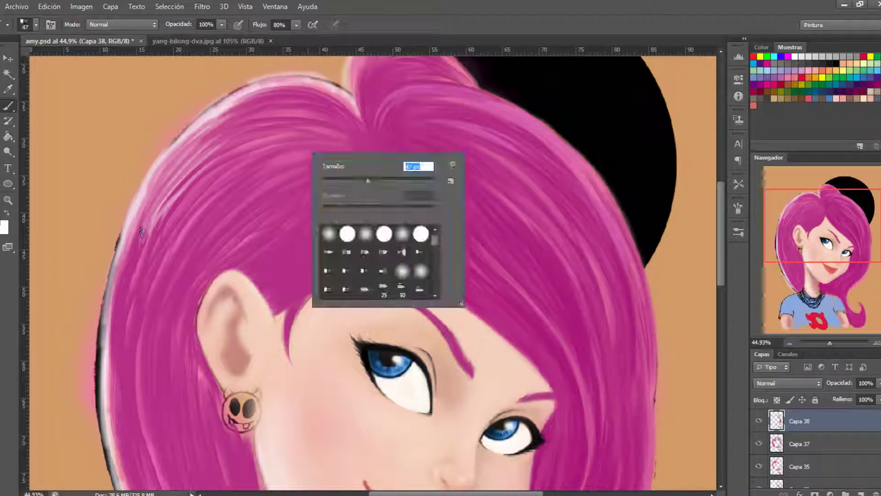
key("Escape")
key("F5")
key("F5")
key("ctrl+alt+z")
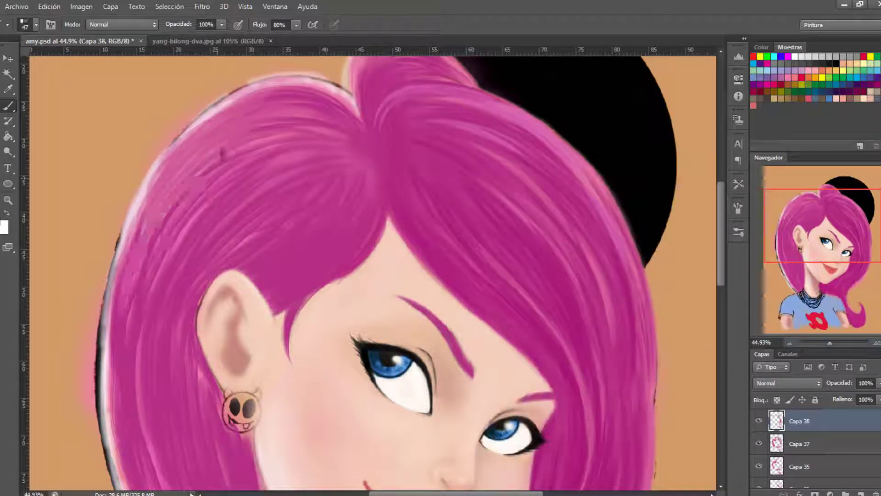
key("ctrl+alt+z")
key("ctrl+alt+z")
key("ctrl+alt+z")
key("i")
key("b")
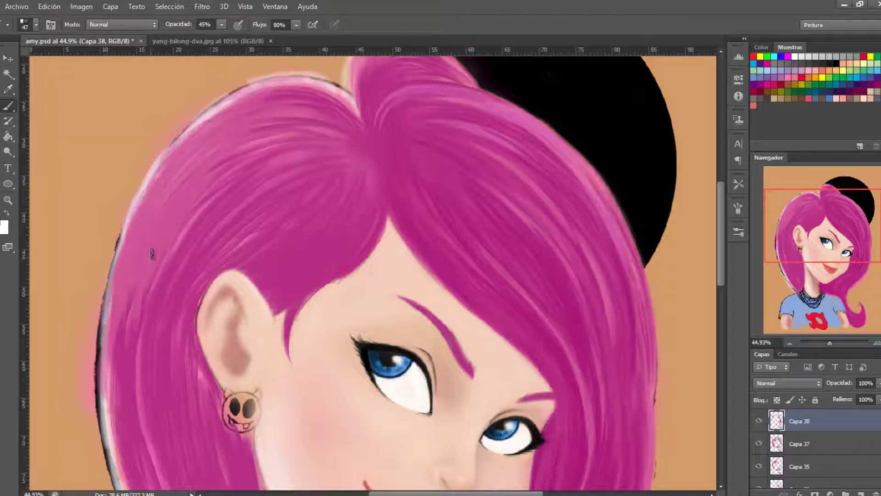
right_click(324, 187)
key("Escape")
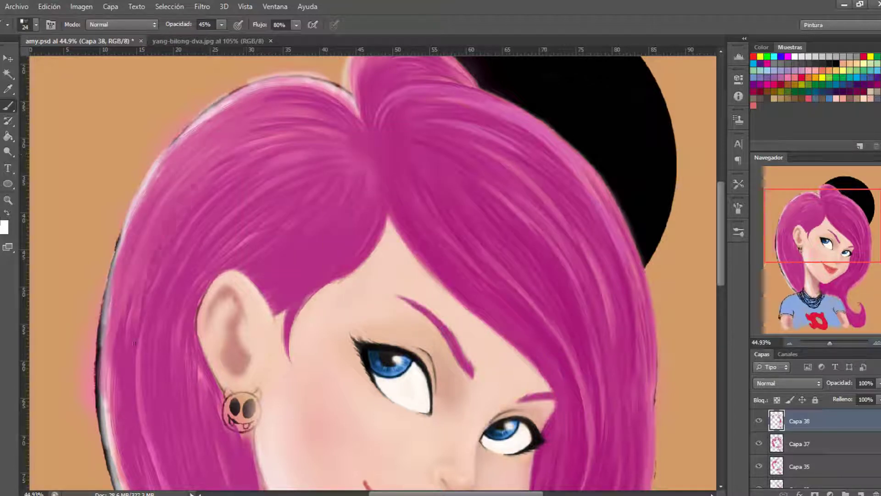
Darken the upper hair edge and paint lighter pink streaks in the upper-left hair
left_click_drag(265, 104, 358, 99)
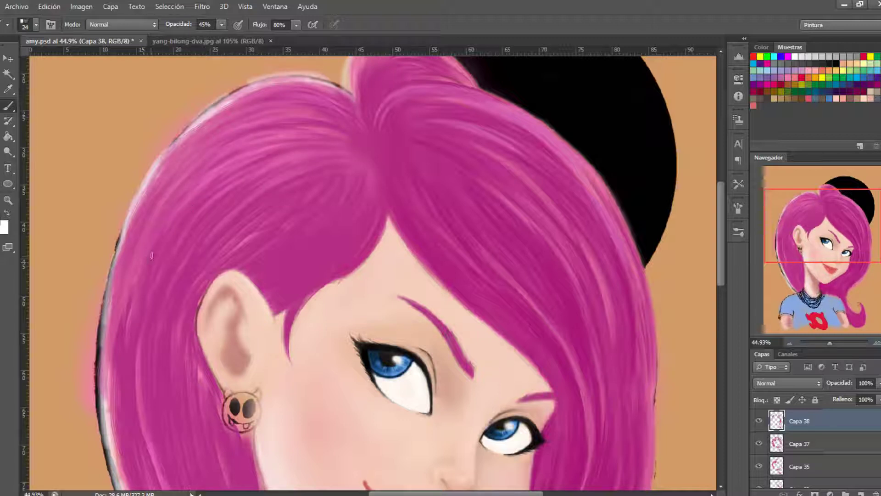
left_click_drag(201, 200, 255, 154)
left_click_drag(184, 171, 250, 131)
left_click_drag(186, 140, 259, 119)
left_click_drag(202, 215, 264, 166)
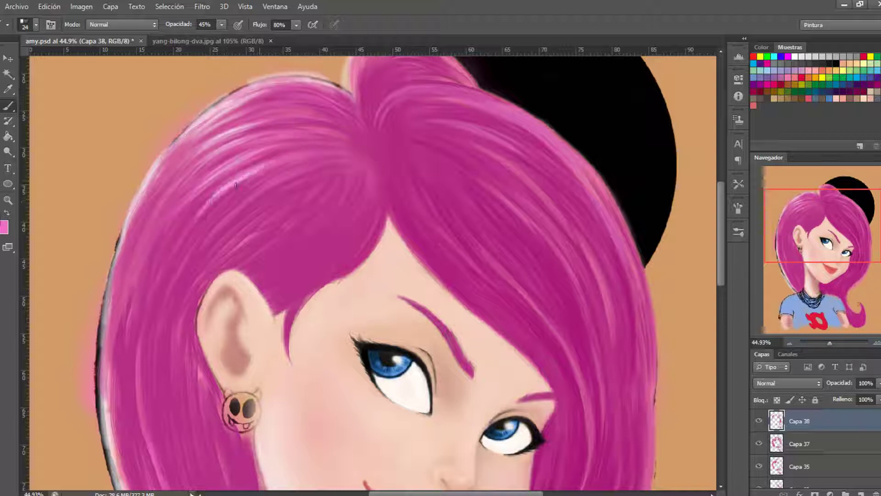
left_click_drag(236, 202, 274, 179)
In a mirrored view, add highlight streaks to the right-side hair, then to the left side
key("ctrl+shift+h")
left_click_drag(534, 194, 462, 161)
mouse_move(553, 209)
left_mouse_down()
mouse_move(494, 168)
mouse_move(494, 118)
left_mouse_up()
scroll(482, 126, "down", 3)
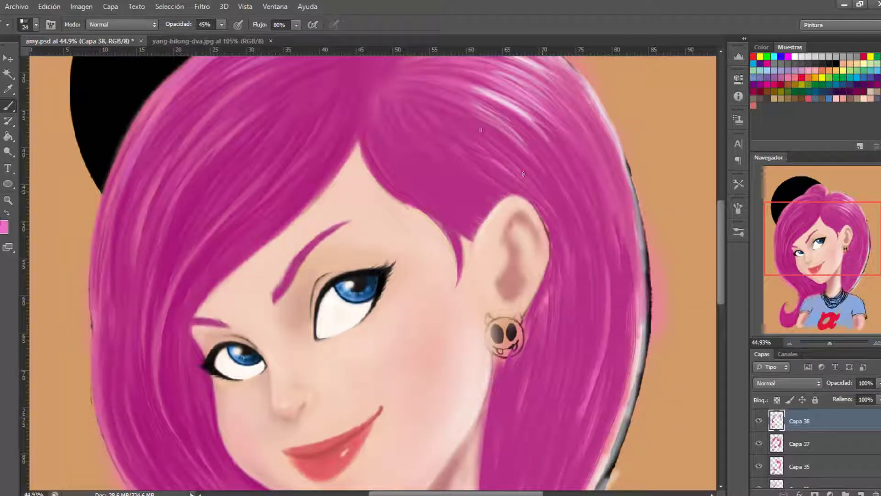
mouse_move(523, 174)
left_mouse_down()
mouse_move(473, 121)
mouse_move(505, 129)
left_mouse_up()
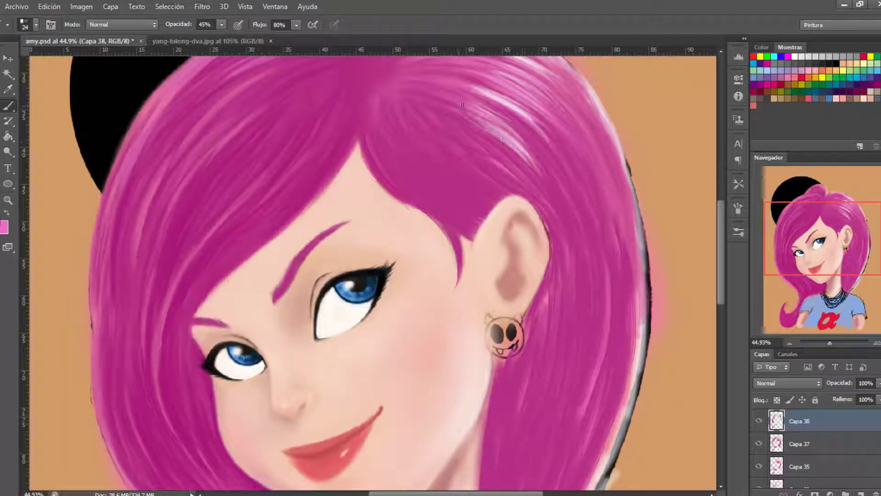
left_click_drag(509, 172, 456, 142)
key("ctrl+shift+h")
left_click_drag(234, 229, 288, 201)
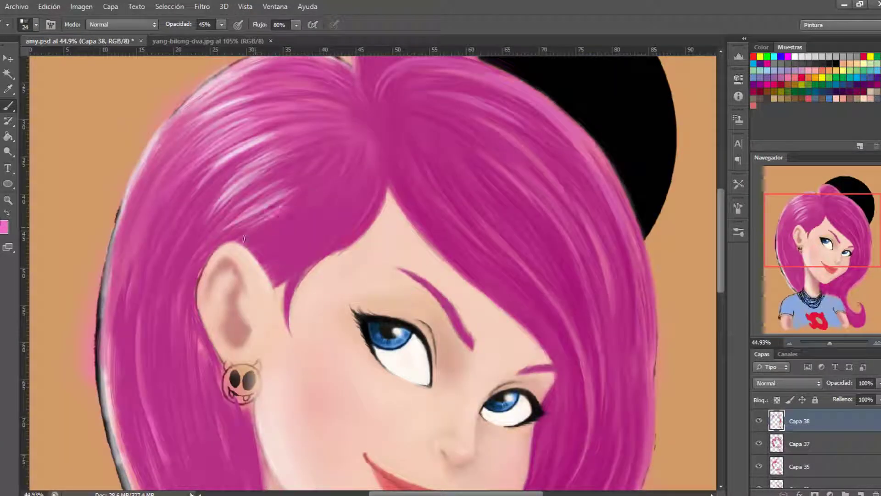
Paint faint left-hair highlights at 17% opacity, then sampled-pink strokes at 52%
key("1")
key("7")
left_click_drag(275, 248, 322, 218)
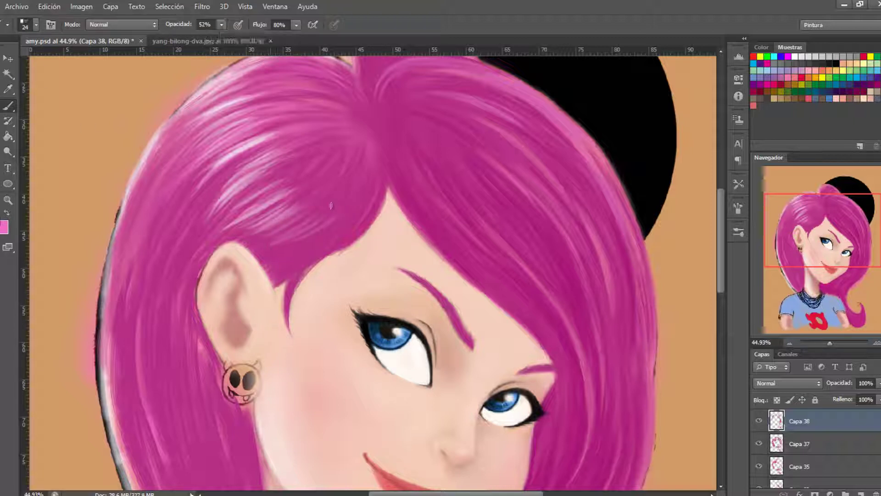
key("5")
key("2")
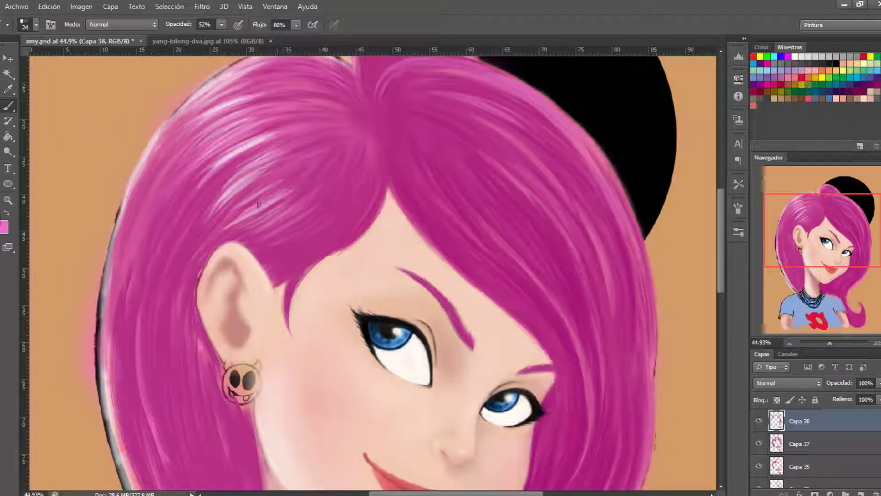
left_click(326, 168, "alt")
left_click_drag(327, 174, 284, 179)
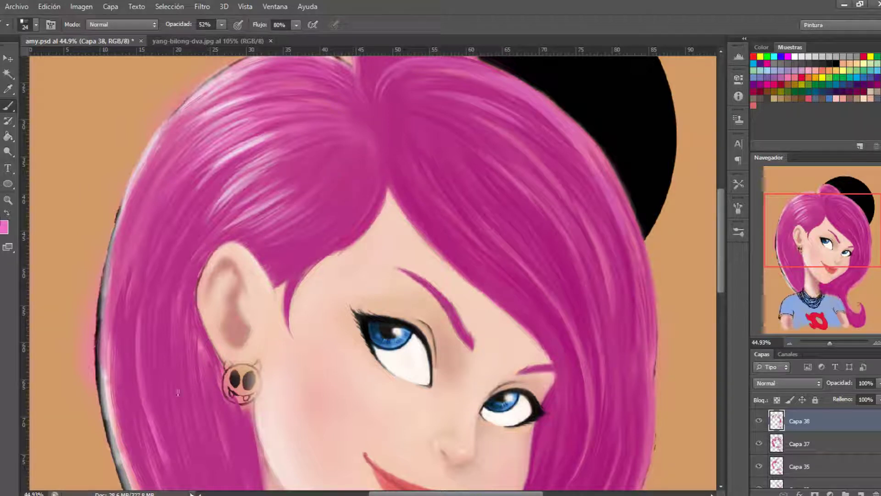
Paint over the skull earring below the ear
scroll(329, 195, "down", 1)
scroll(324, 106, "up", 1)
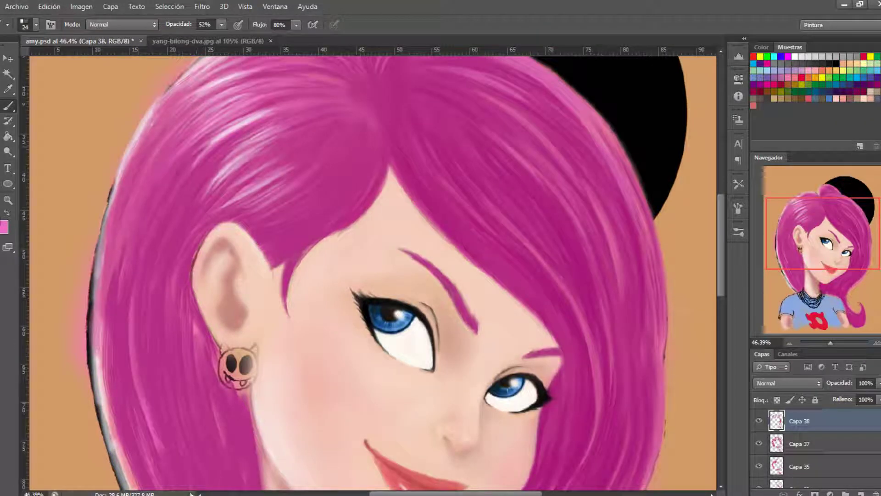
scroll(367, 271, "down", 3)
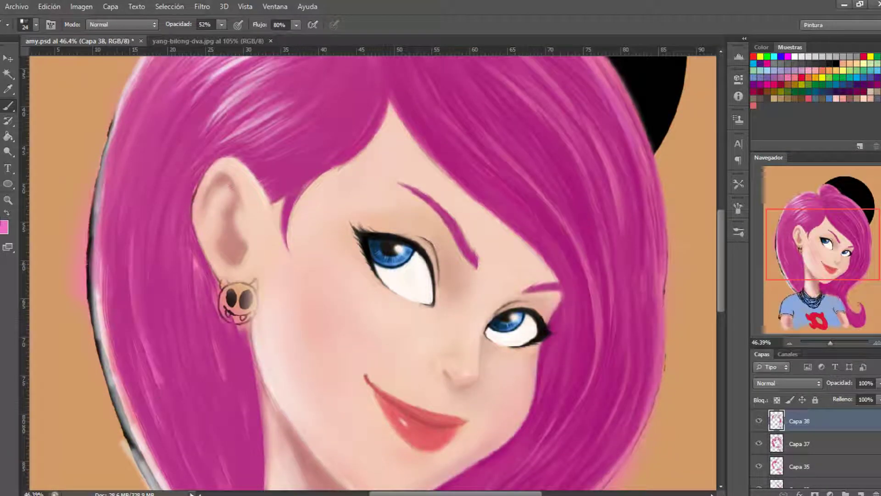
mouse_move(221, 287)
left_mouse_down()
mouse_move(248, 322)
mouse_move(244, 307)
left_mouse_up()
scroll(270, 312, "down", 4)
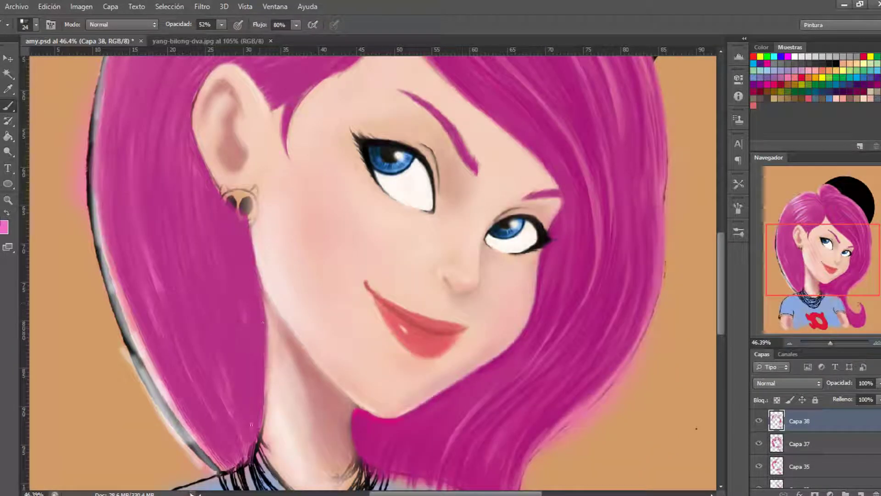
Switch the painting colour to black and set brush opacity to 27%, then 77%
scroll(244, 303, "up", 2)
key("d")
key("2")
key("7")
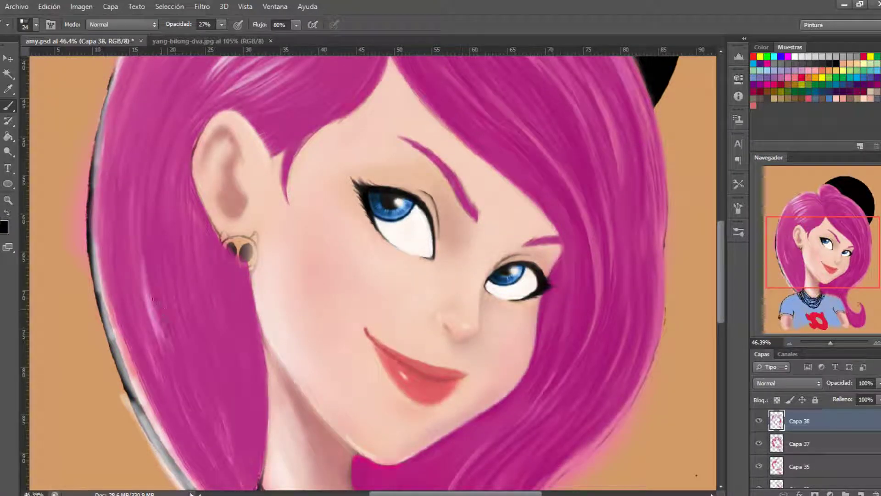
scroll(183, 322, "down", 5)
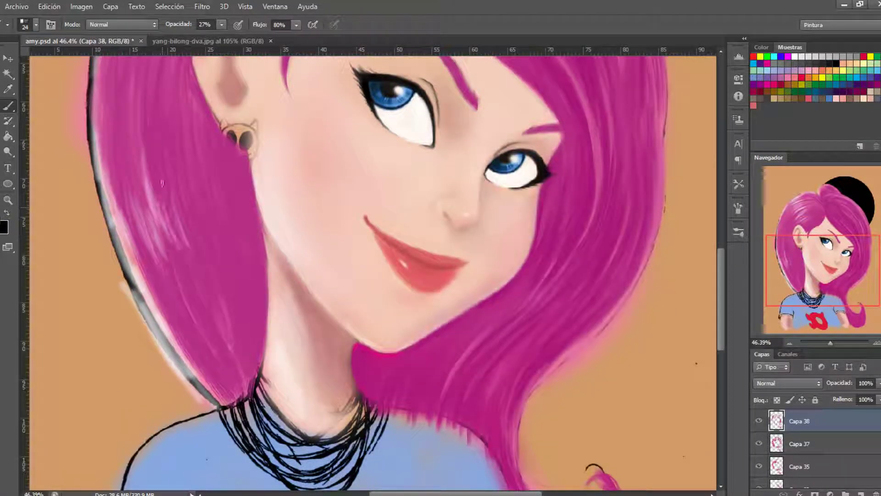
scroll(151, 294, "up", 5)
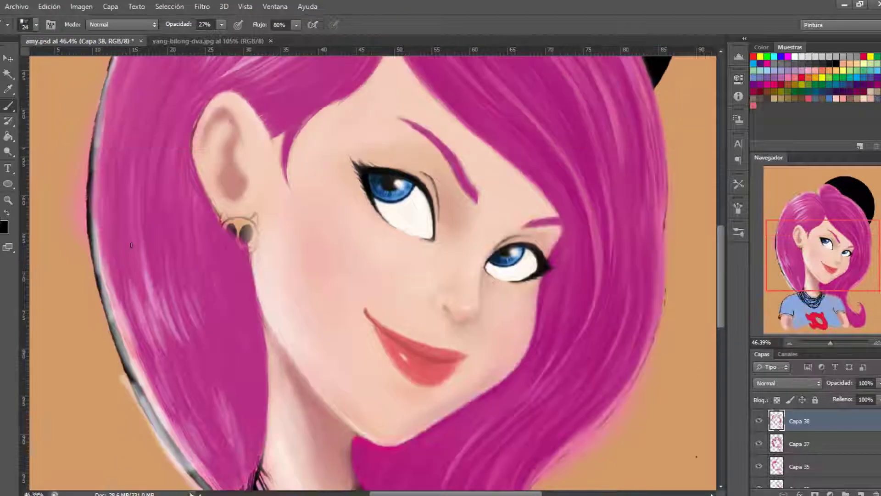
scroll(169, 276, "up", 3)
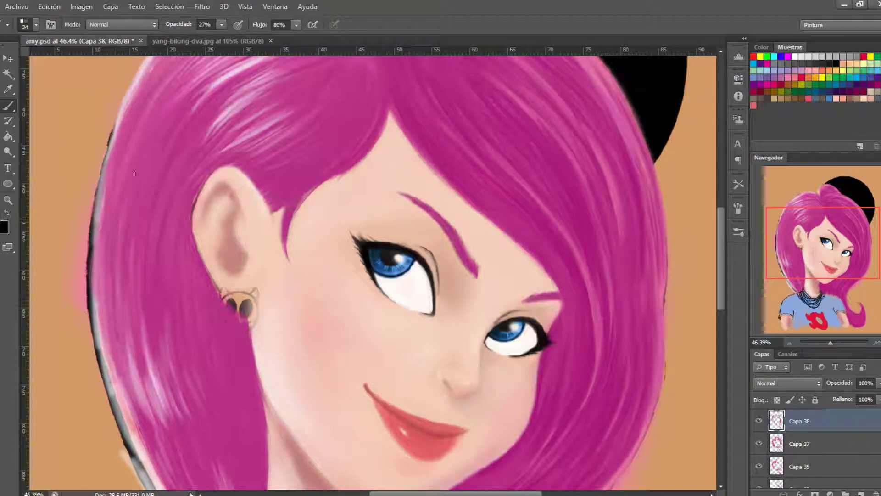
scroll(147, 298, "down", 5)
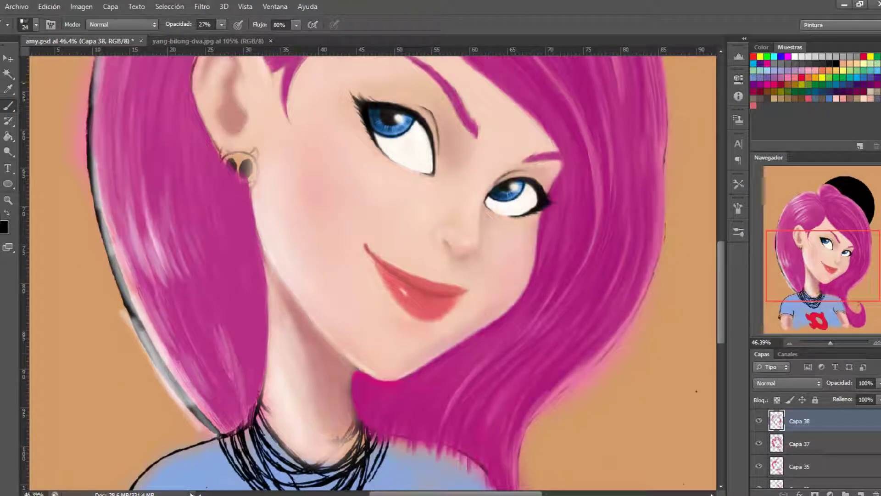
scroll(184, 395, "up", 5)
scroll(189, 405, "down", 1)
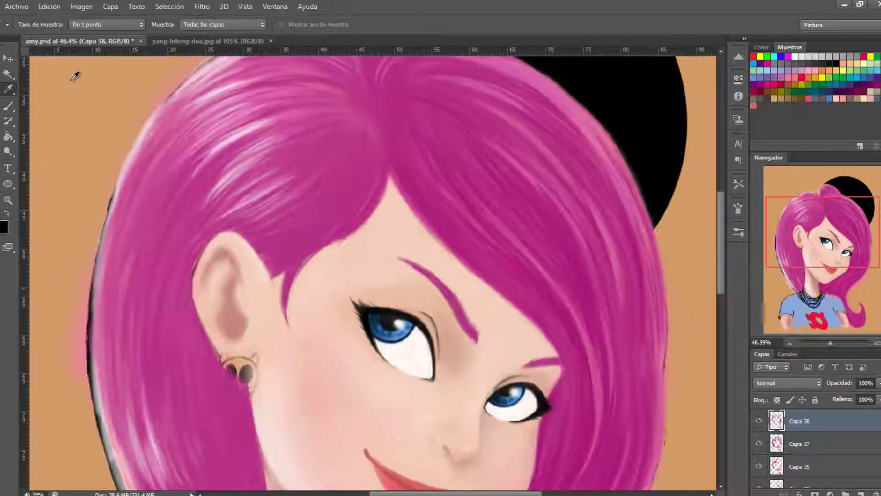
scroll(165, 339, "down", 1)
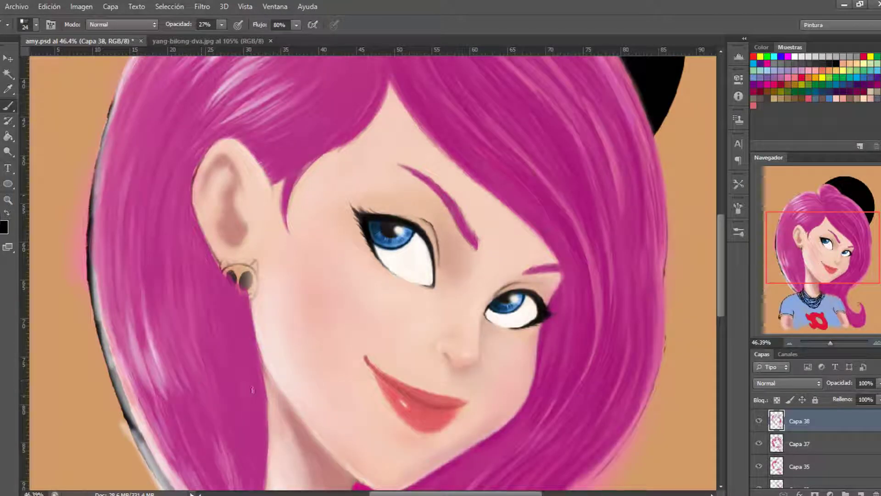
scroll(252, 390, "down", 2)
key("7")
key("7")
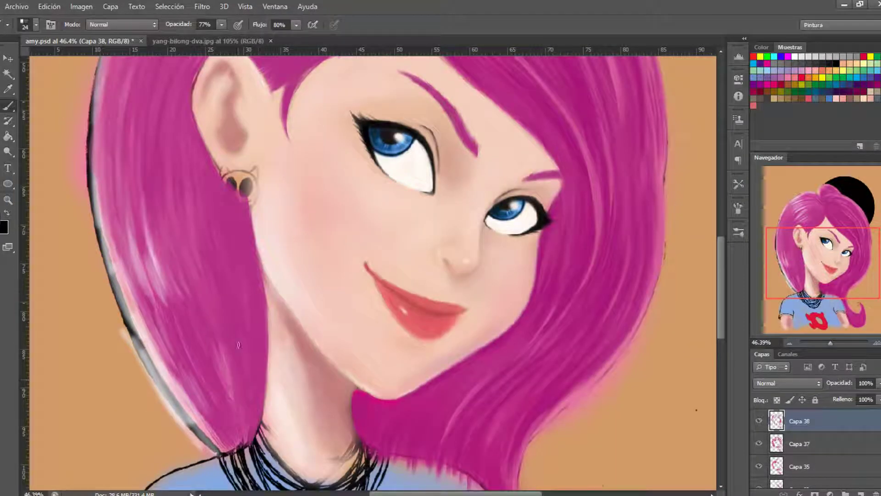
Brush strokes along the lower left hair to smooth and recolour its edge
mouse_move(197, 420)
left_mouse_down()
mouse_move(175, 367)
mouse_move(193, 313)
mouse_move(179, 390)
left_mouse_up()
left_click_drag(138, 321, 119, 257)
left_click_drag(105, 216, 152, 353)
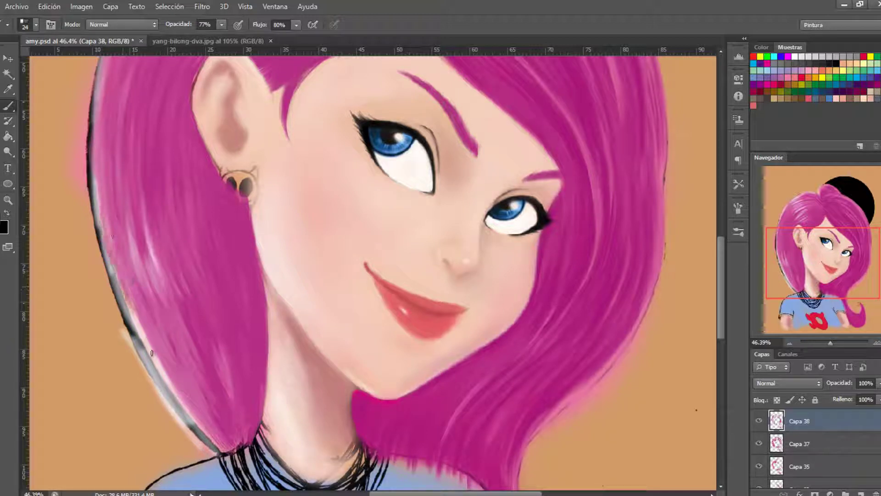
scroll(152, 353, "up", 2)
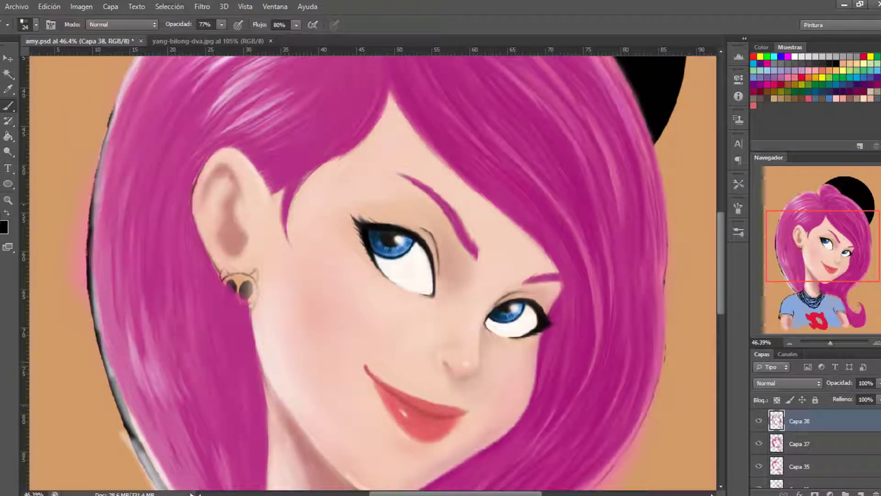
scroll(174, 367, "down", 2)
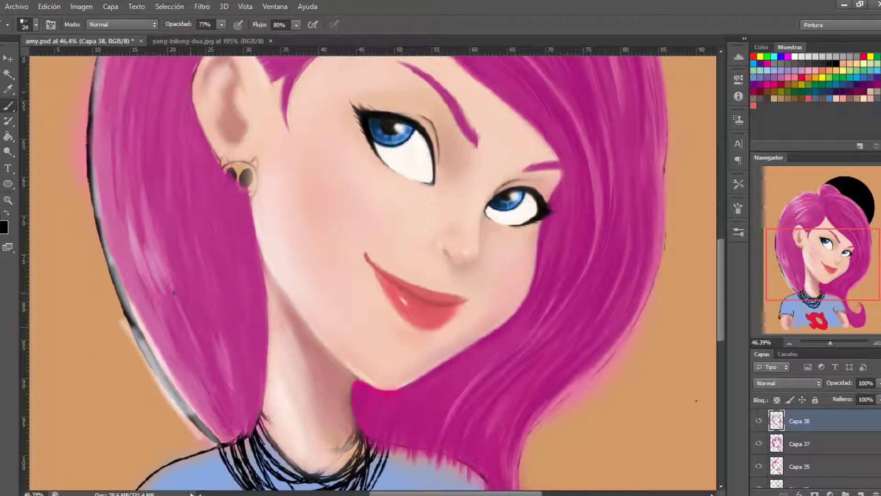
left_click_drag(138, 228, 149, 271)
left_click_drag(124, 197, 137, 303)
scroll(138, 275, "up", 2)
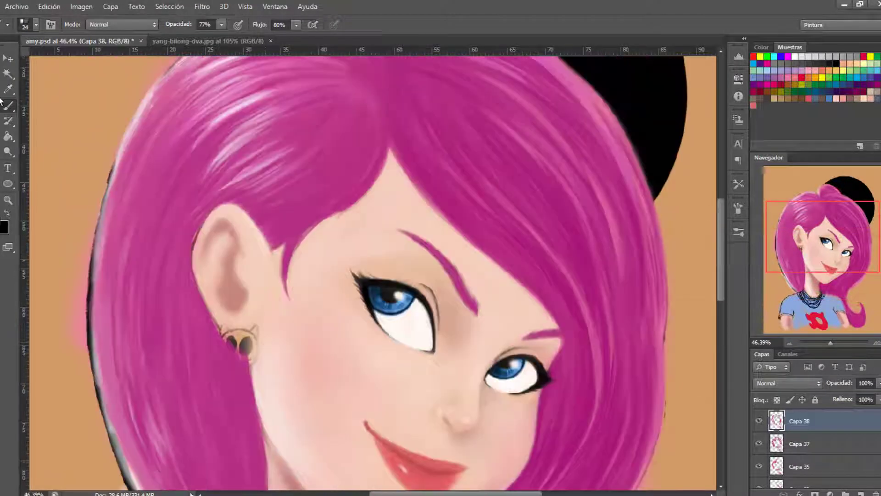
scroll(138, 275, "down", 2)
Sample colours from the painting, then mirror the portrait horizontally to check it
key("i")
key("b")
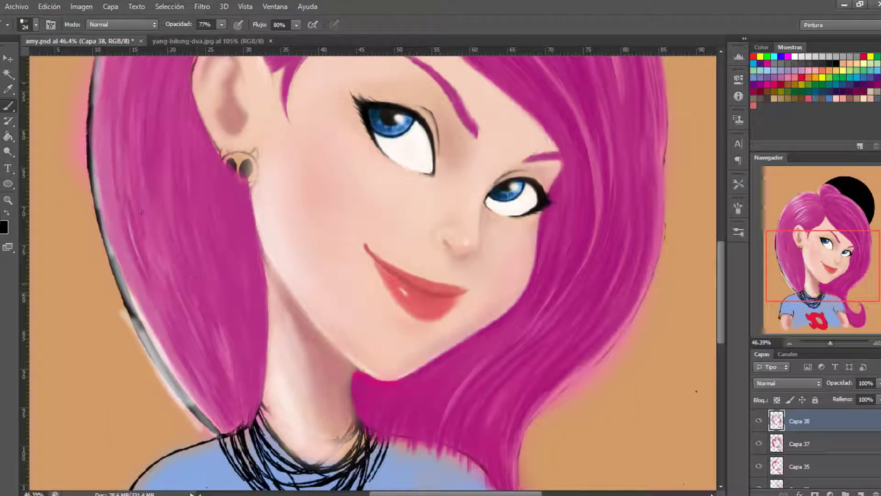
scroll(275, 391, "up", 4)
scroll(276, 391, "down", 4)
key("i")
key("b")
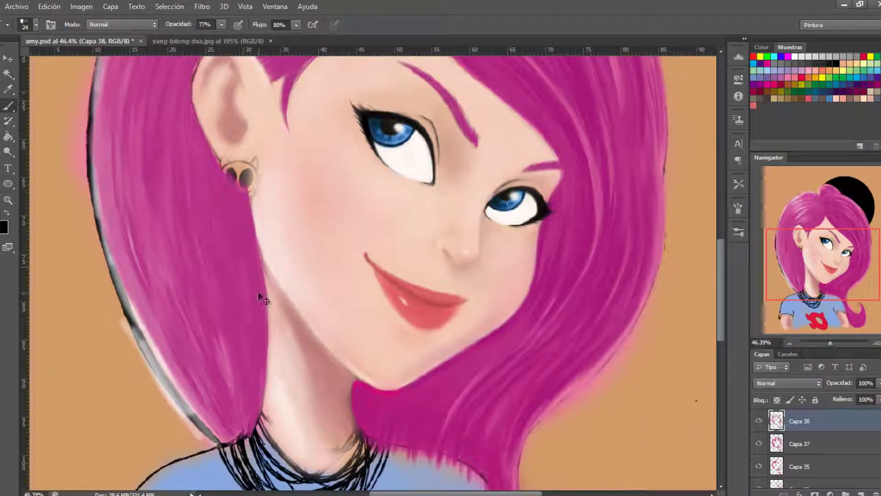
scroll(224, 367, "up", 3)
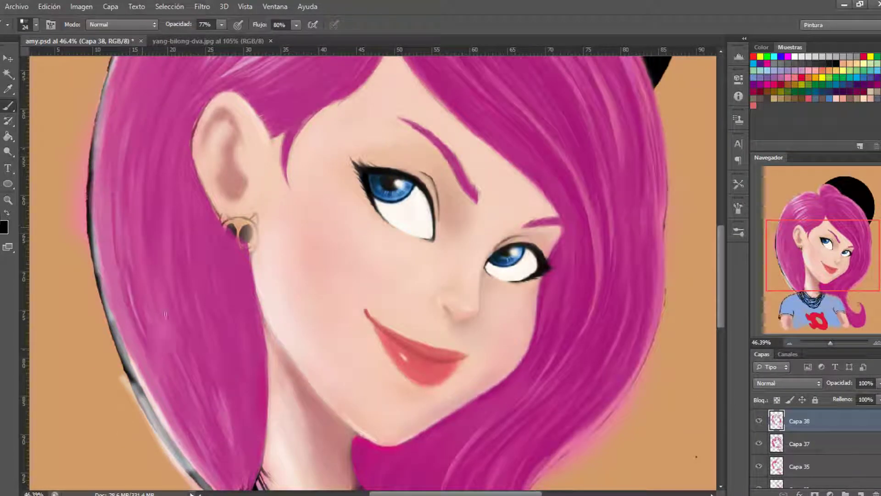
key("ctrl+shift+h")
scroll(216, 276, "up", 5)
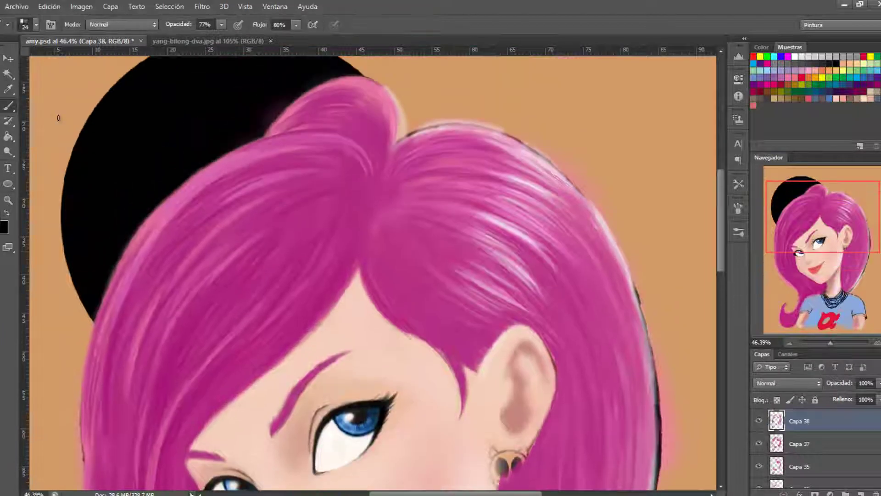
left_click_drag(253, 186, 229, 193)
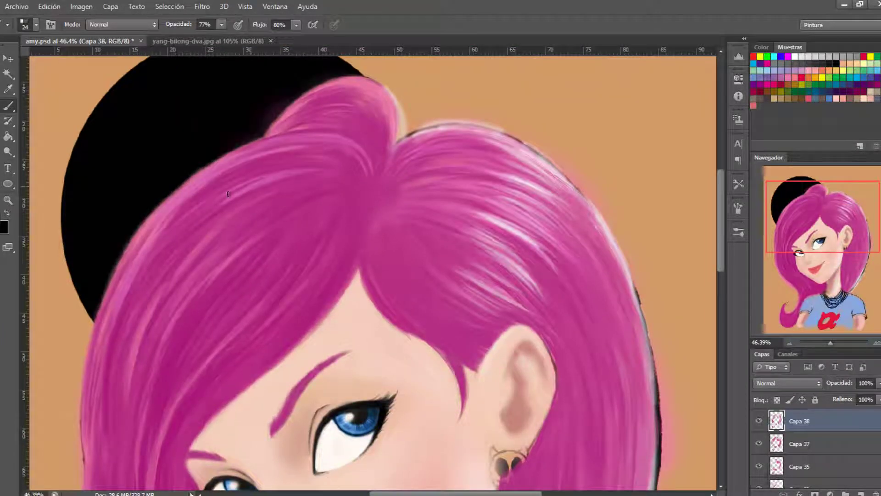
left_click_drag(349, 104, 385, 112)
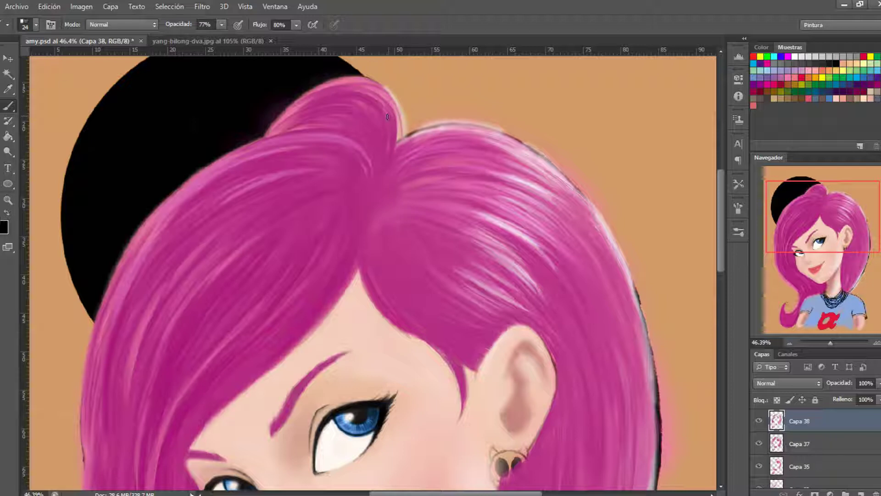
scroll(367, 156, "down", 2)
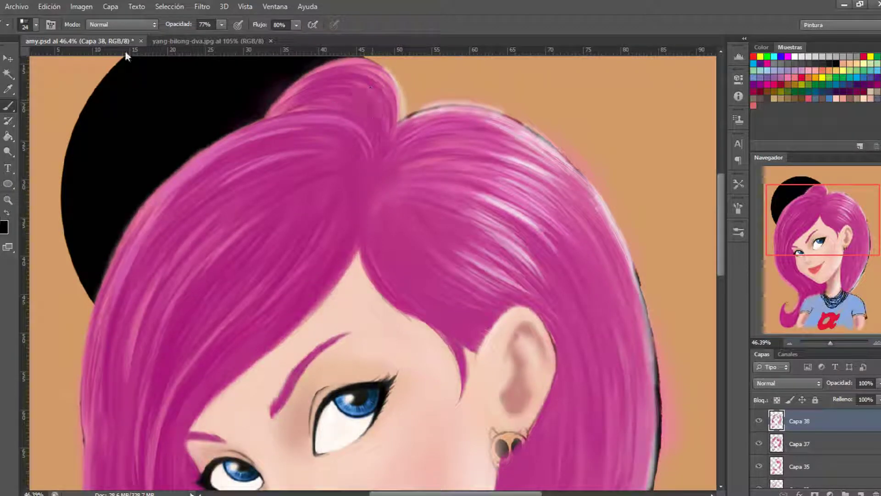
scroll(188, 62, "down", 4)
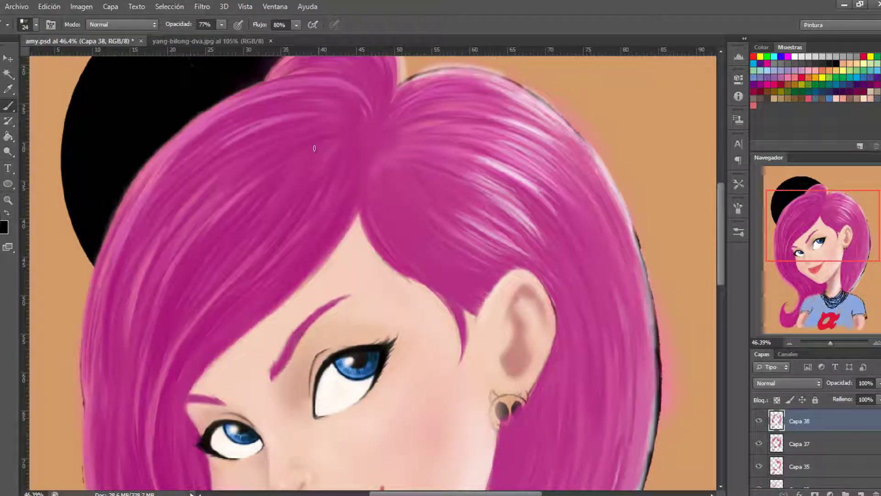
scroll(322, 143, "down", 5)
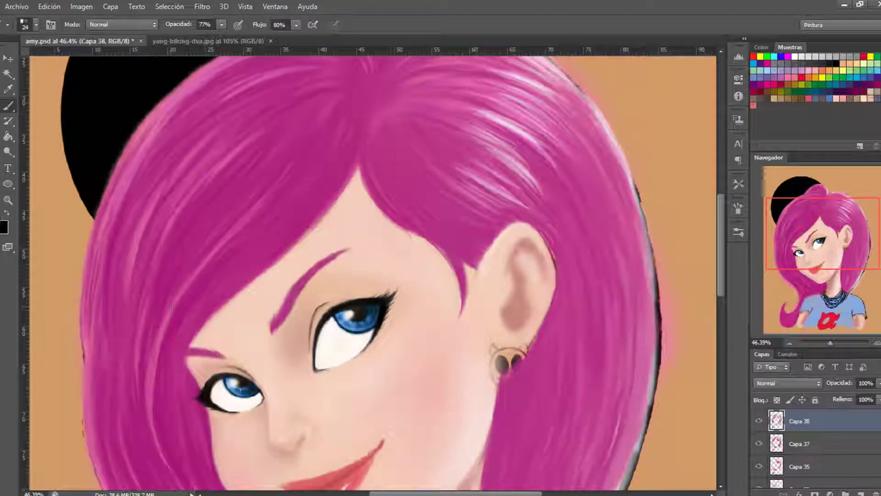
scroll(277, 115, "down", 8)
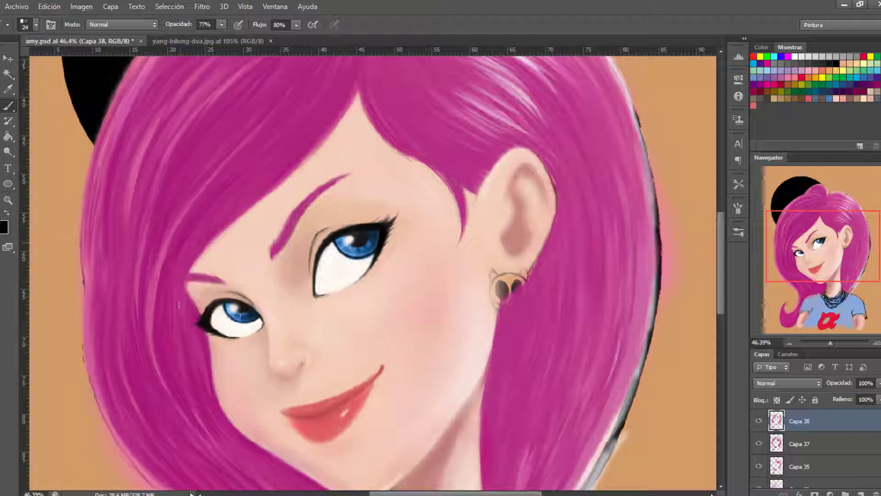
scroll(185, 286, "up", 10)
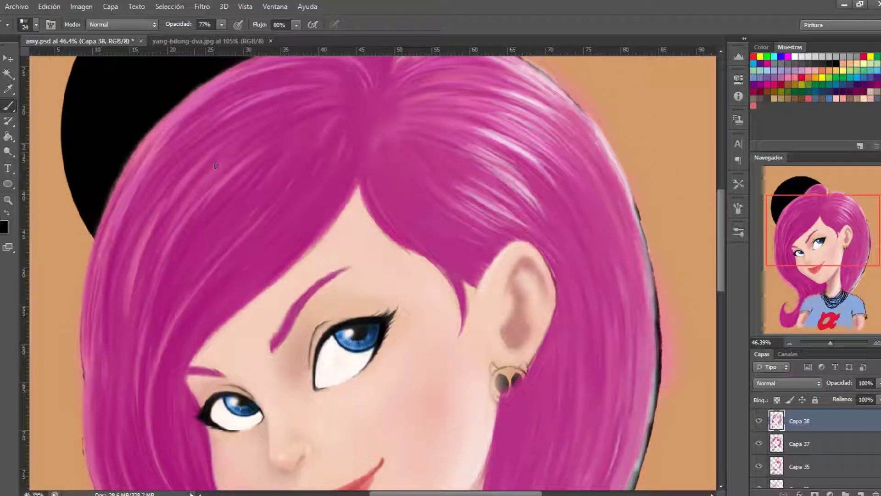
scroll(214, 166, "down", 8)
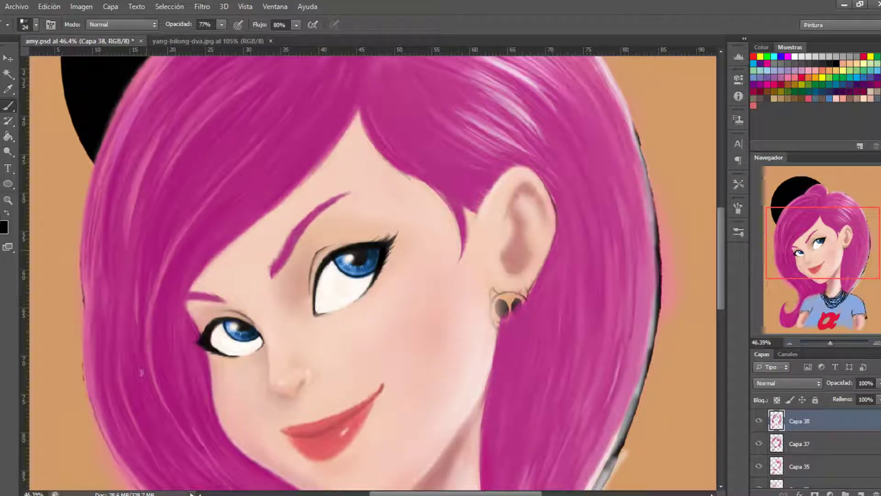
left_click_drag(177, 144, 215, 95)
left_click_drag(165, 172, 200, 118)
left_click_drag(129, 236, 166, 133)
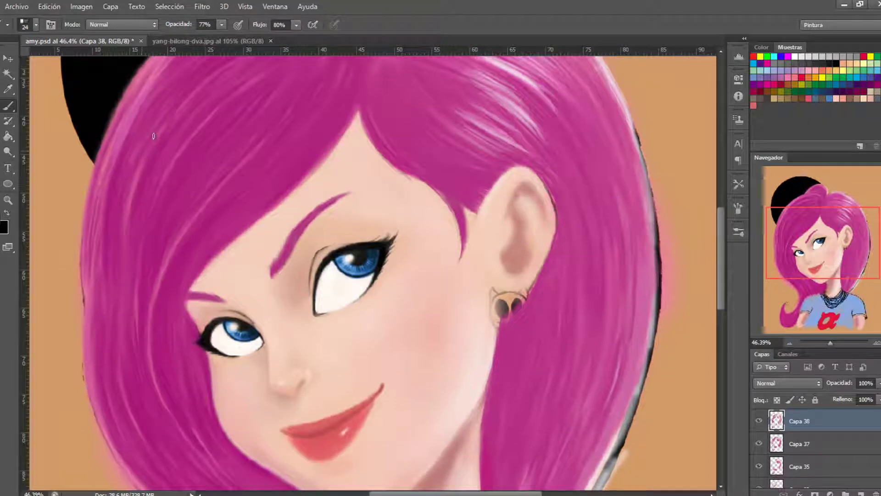
scroll(177, 218, "up", 8)
scroll(134, 219, "down", 3)
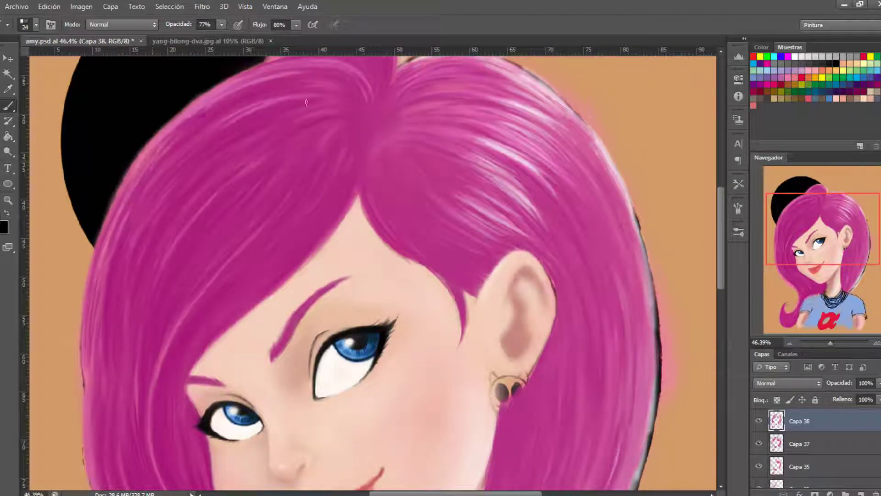
scroll(106, 389, "down", 1)
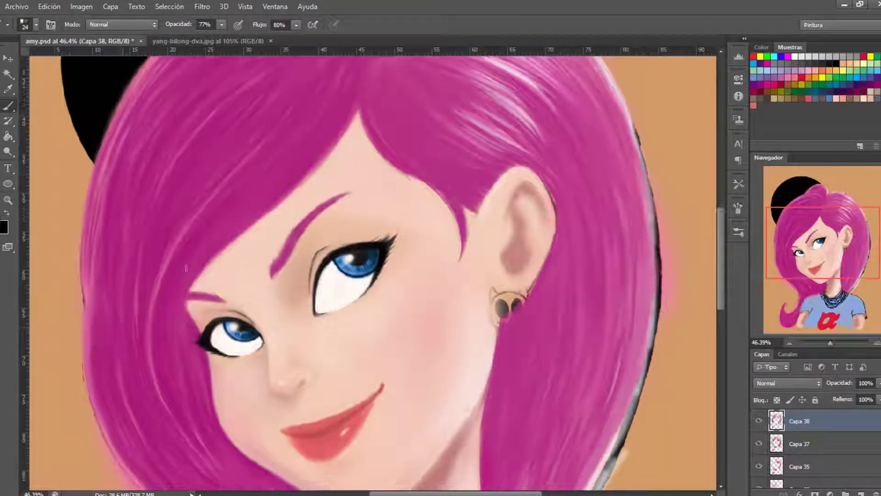
scroll(162, 221, "down", 5)
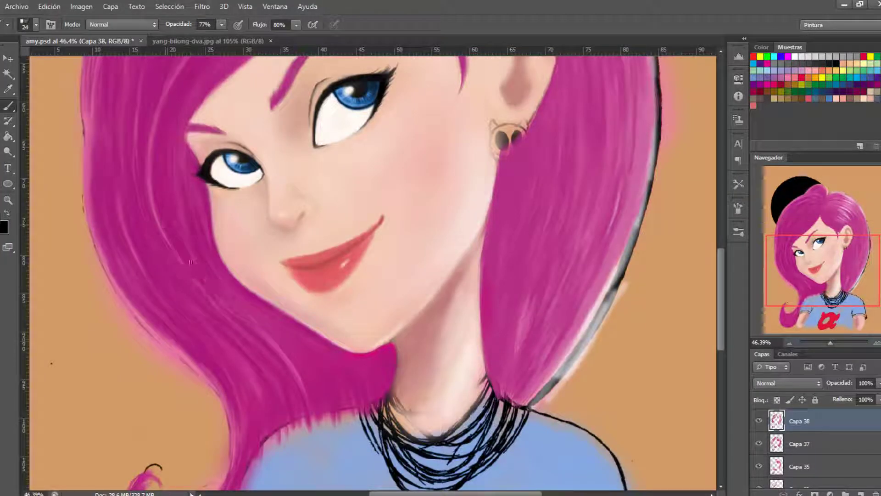
scroll(104, 190, "up", 9)
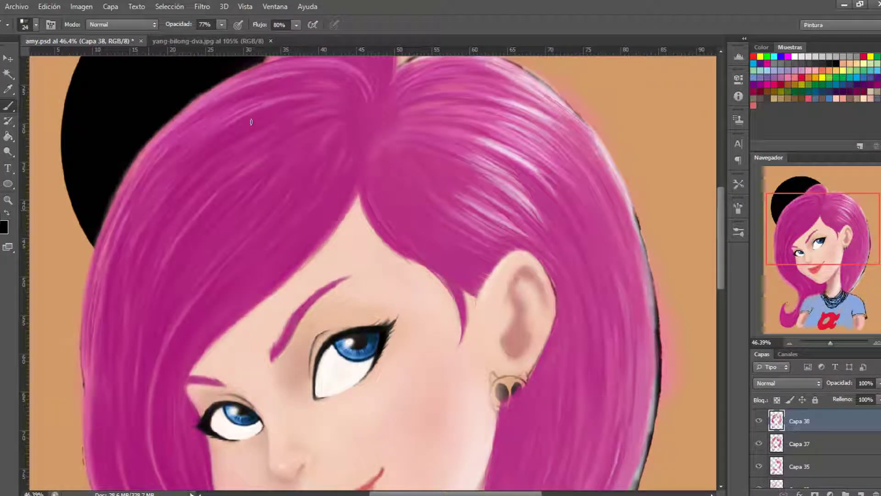
scroll(192, 192, "down", 2)
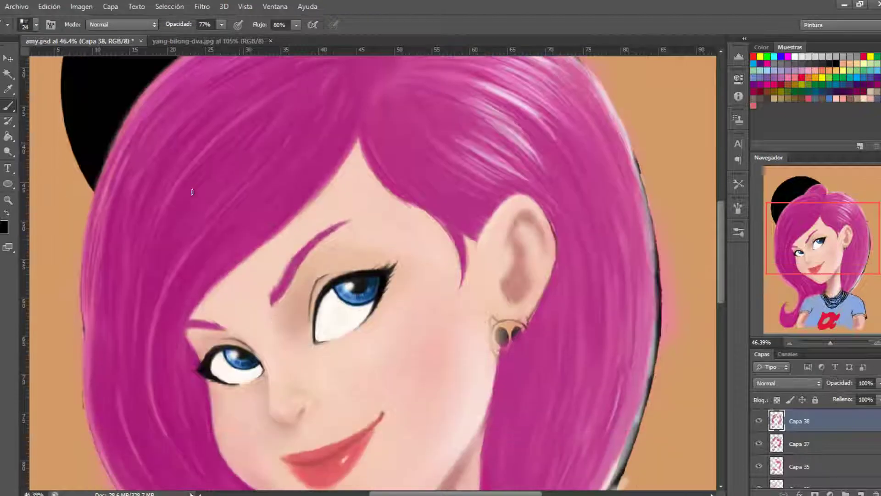
scroll(201, 121, "down", 1)
scroll(140, 147, "down", 6)
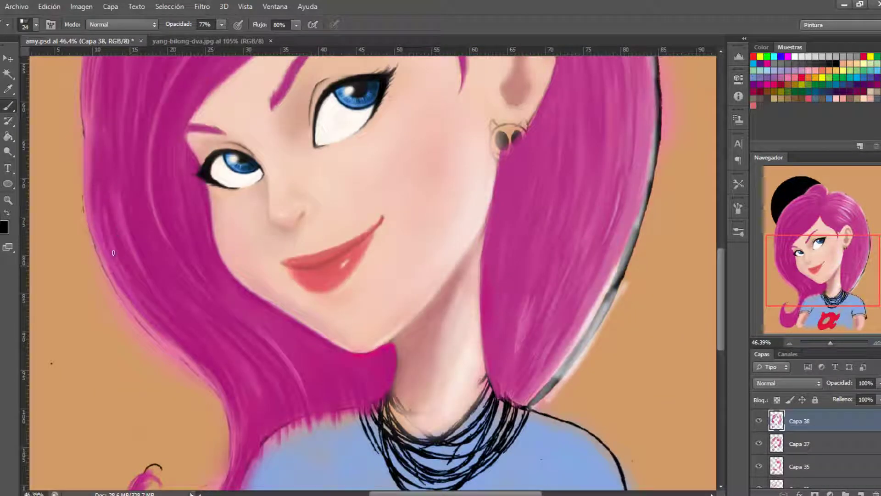
scroll(121, 194, "up", 5)
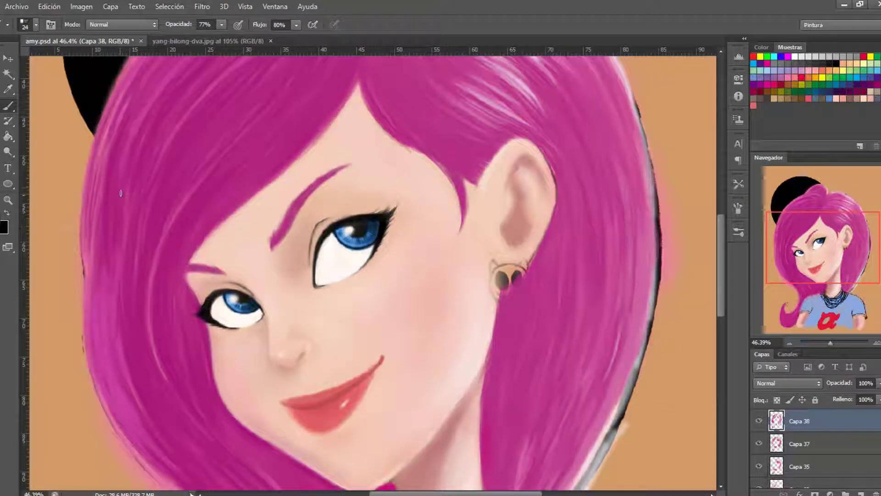
scroll(178, 456, "down", 5)
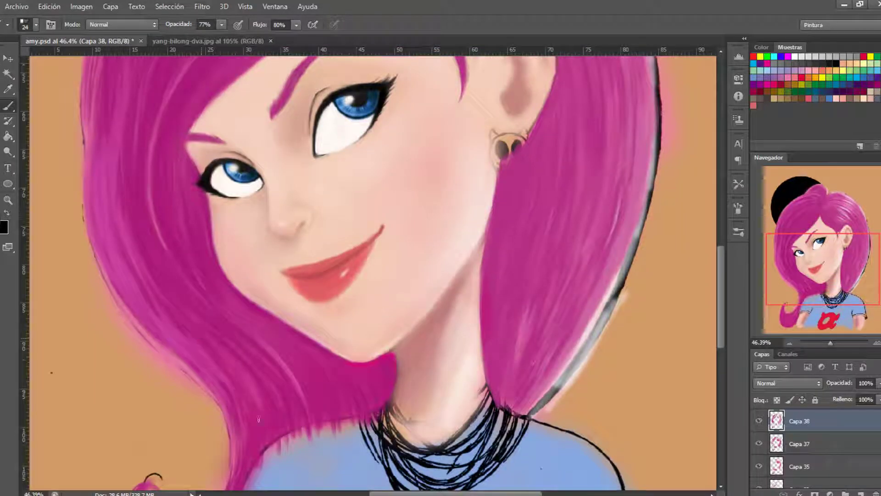
scroll(248, 404, "up", 1)
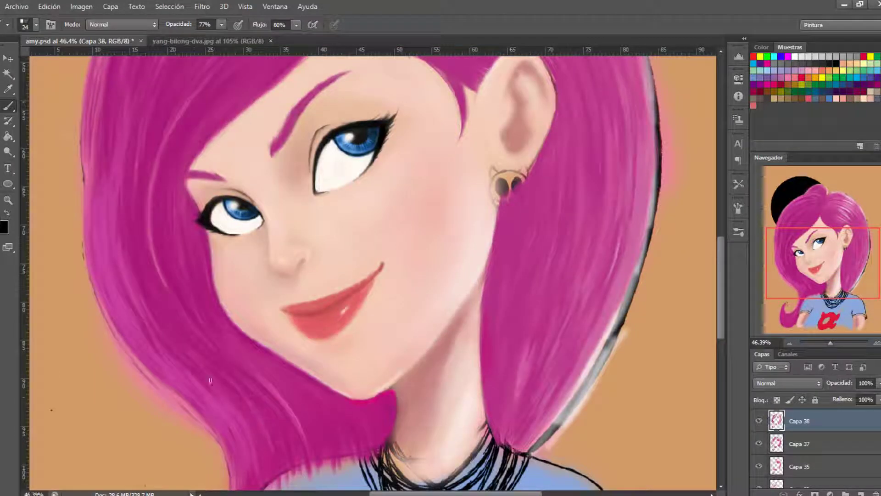
scroll(351, 425, "down", 5)
scroll(200, 287, "down", 1)
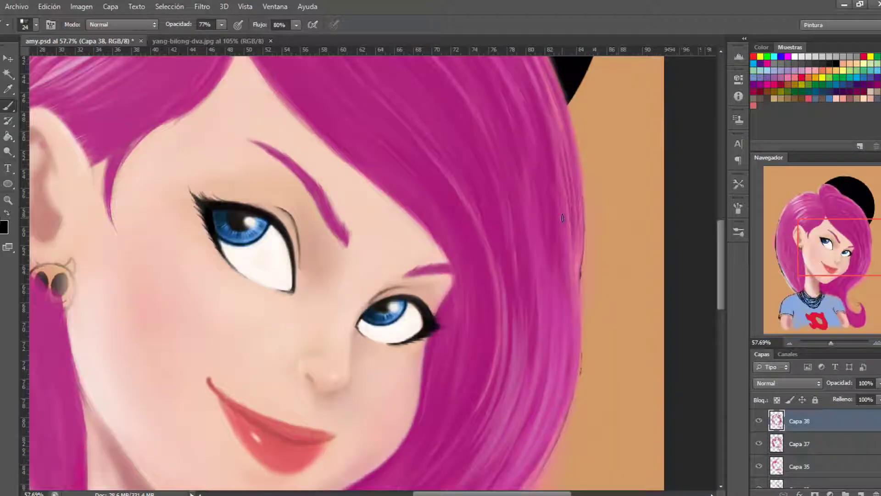
Pan back to the face and add pink strokes along the lower right curl's outer edge
left_click_drag(505, 106, 353, 472)
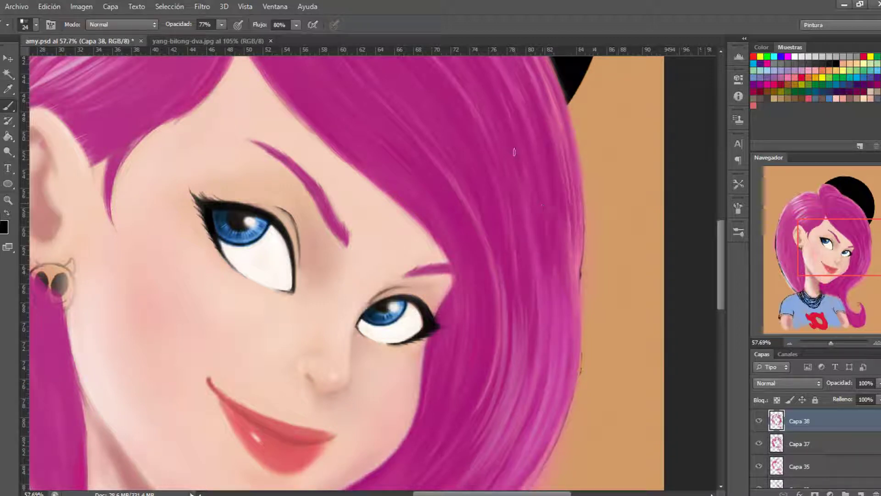
scroll(437, 340, "down", 5)
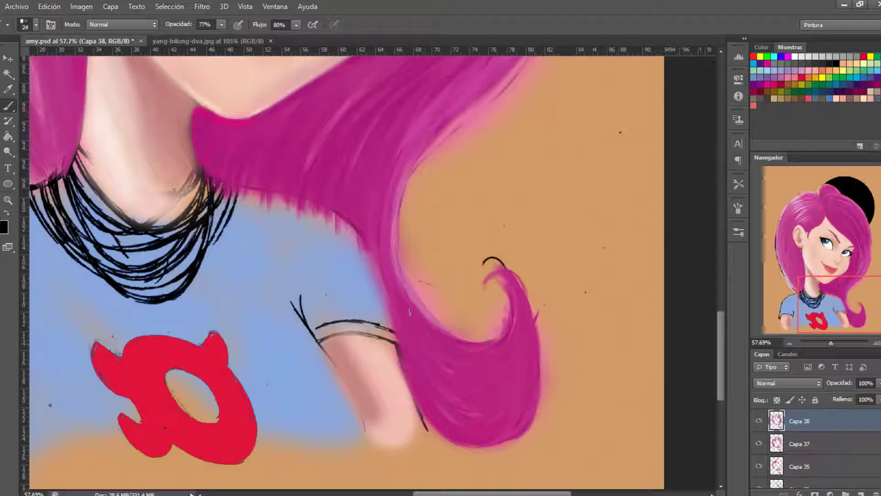
left_click_drag(540, 381, 541, 357)
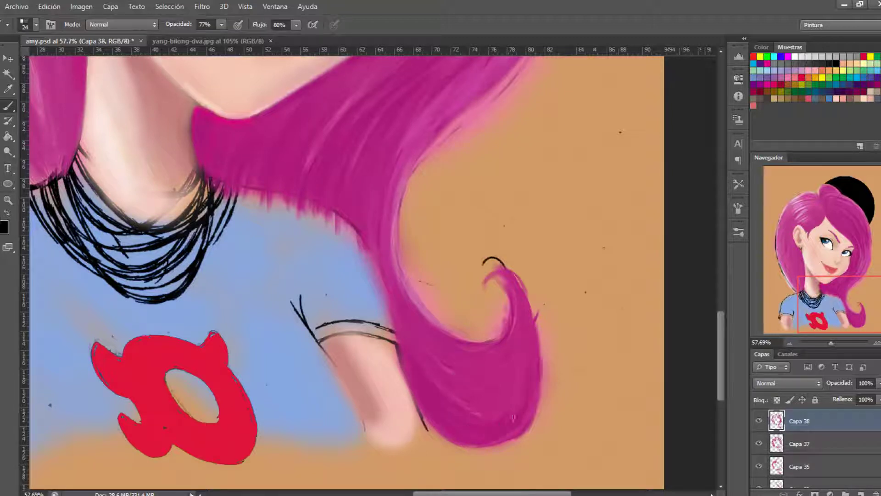
scroll(508, 418, "down", 2)
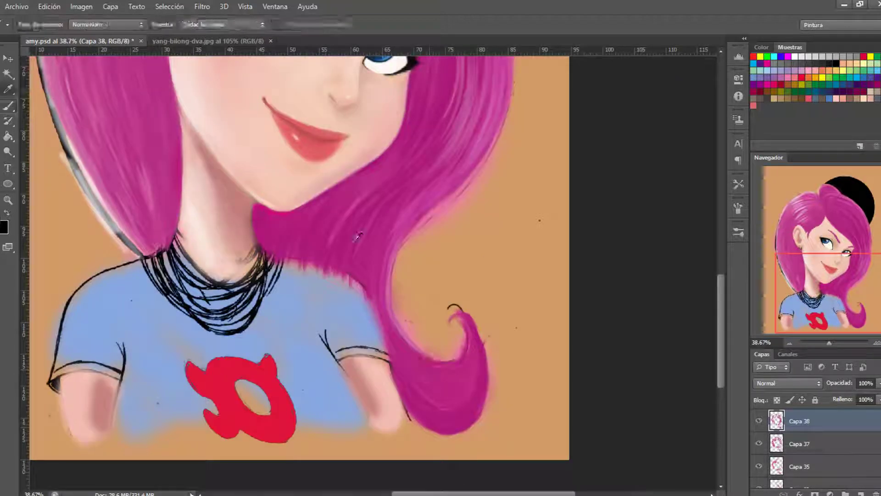
right_click(505, 291)
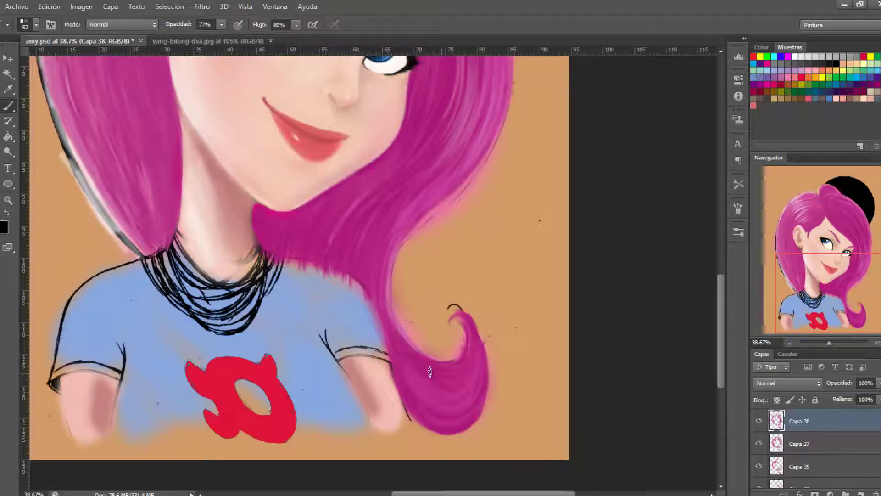
left_click_drag(425, 360, 411, 374)
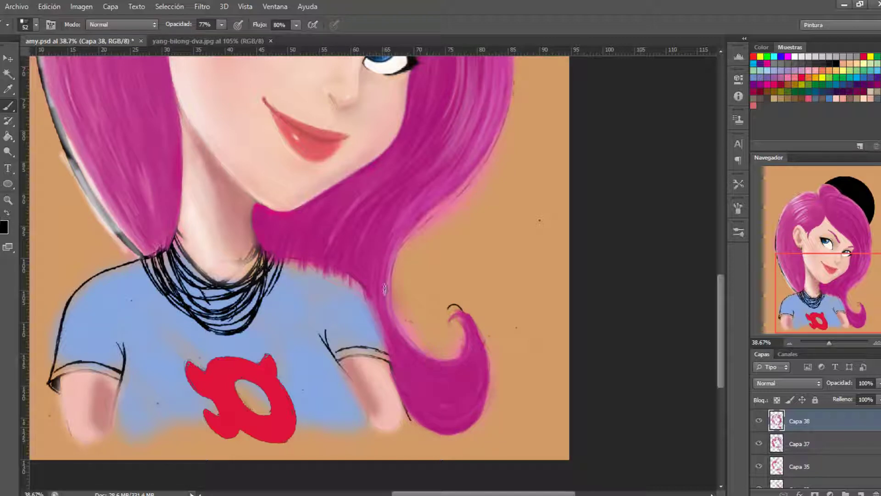
scroll(212, 69, "down", 2)
Add a new layer, set brush opacity to 23%, and sample the neck's skin colour
scroll(212, 69, "up", 2)
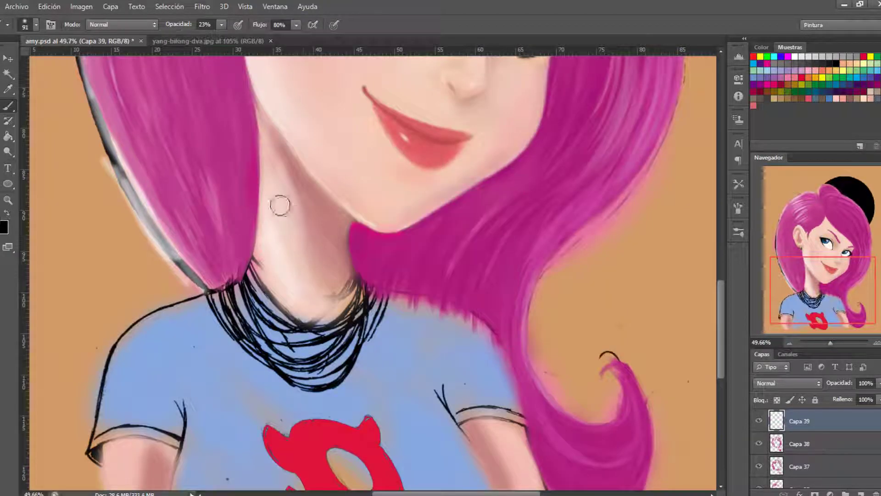
key("ctrl+shift+alt+n")
key("2")
key("3")
right_click(292, 193)
key("Return")
left_click(294, 262, "alt")
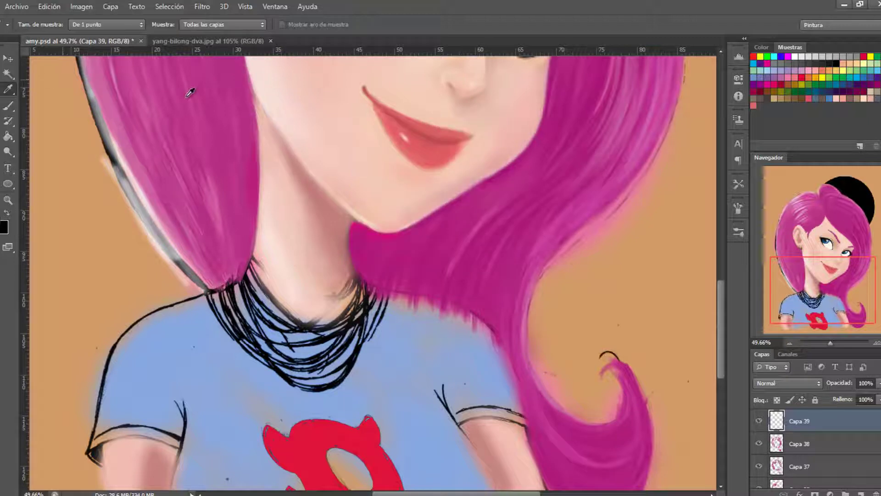
Paint skin tone over the necklace lines, then smooth the neck with a larger brush
left_click_drag(305, 257, 294, 321)
mouse_move(239, 298)
left_mouse_down()
mouse_move(278, 332)
mouse_move(346, 338)
mouse_move(262, 301)
left_mouse_up()
left_click_drag(340, 290, 257, 303)
mouse_move(230, 275)
left_mouse_down()
mouse_move(254, 332)
mouse_move(337, 285)
mouse_move(362, 291)
mouse_move(240, 315)
left_mouse_up()
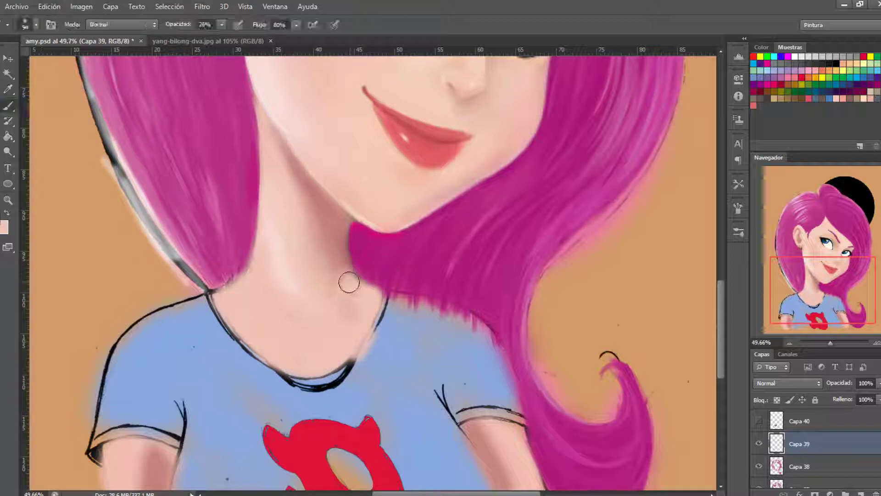
key("bracketright")
key("bracketright")
key("bracketright")
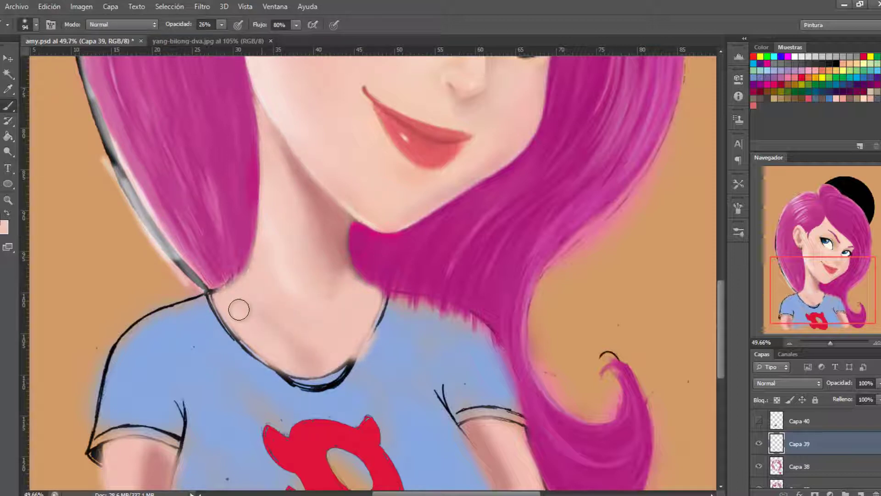
mouse_move(239, 310)
left_mouse_down()
mouse_move(346, 309)
mouse_move(330, 270)
mouse_move(354, 289)
left_mouse_up()
Lighten the neck and its left edge with soft low-opacity skin strokes
key("1")
key("1")
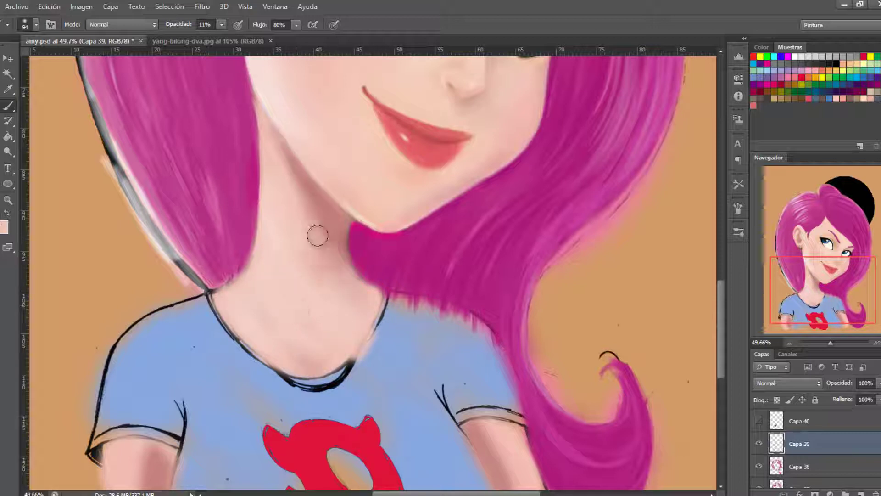
scroll(275, 258, "up", 2)
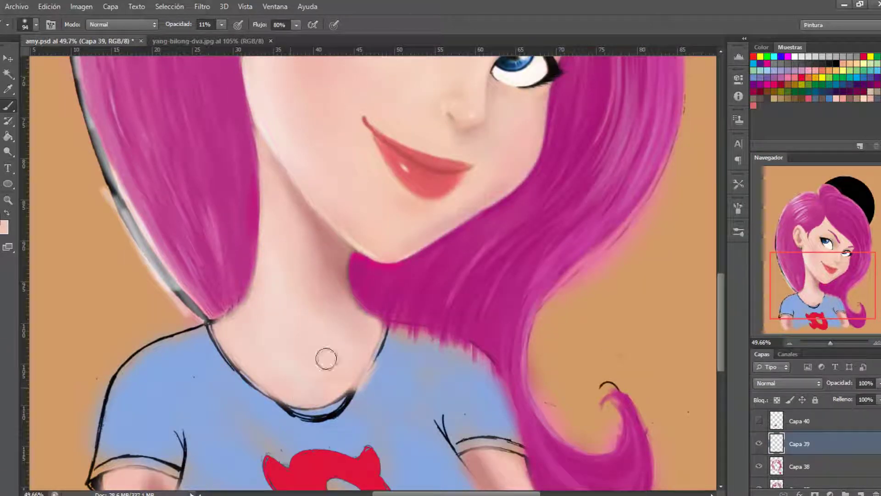
key("alt")
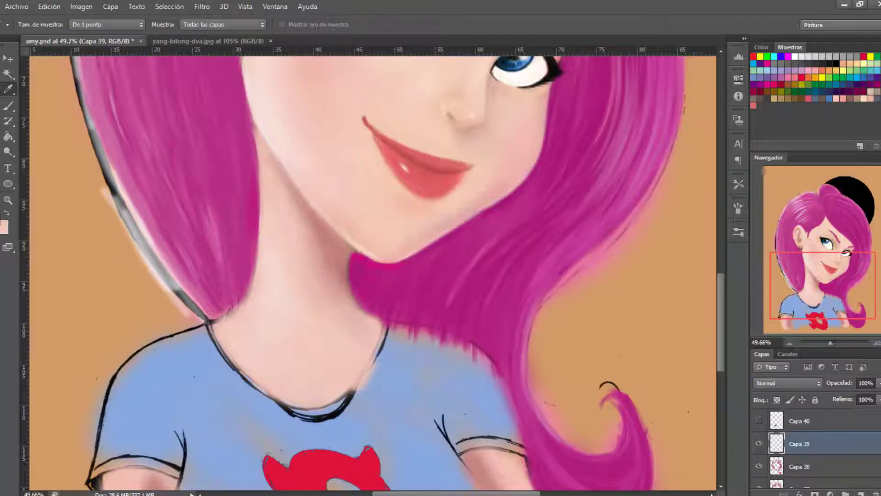
mouse_move(282, 271)
left_mouse_down()
mouse_move(298, 325)
mouse_move(285, 256)
mouse_move(269, 354)
mouse_move(282, 222)
mouse_move(243, 368)
mouse_move(216, 317)
left_mouse_up()
key("alt")
key("alt")
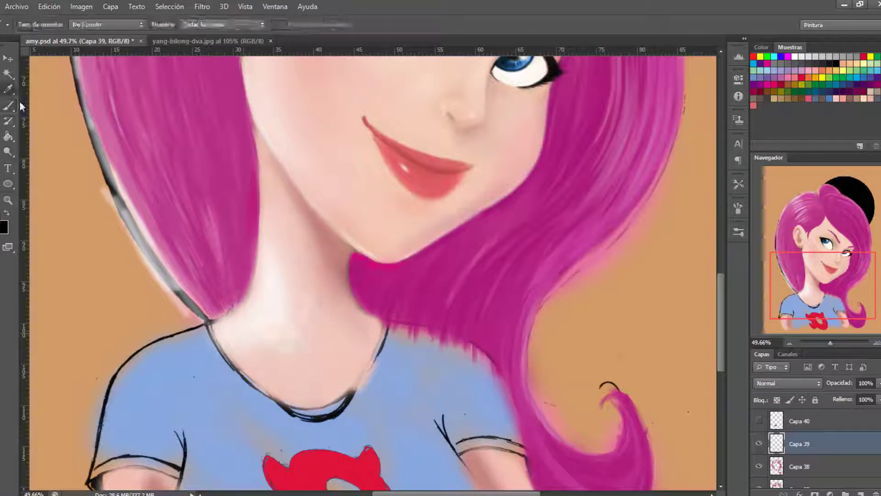
left_click_drag(262, 140, 272, 216)
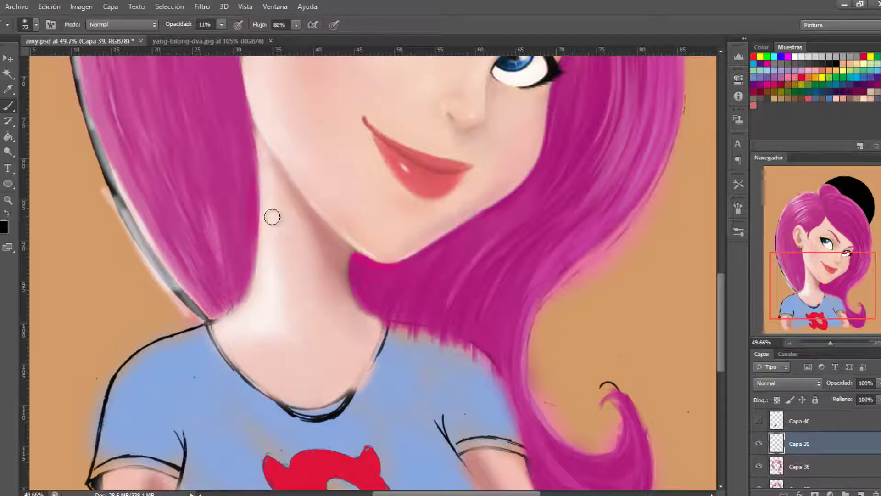
scroll(272, 216, "down", 2)
Shrink the brush and add a new empty layer above Capa 39
key("bracketleft")
key("bracketleft")
key("bracketleft")
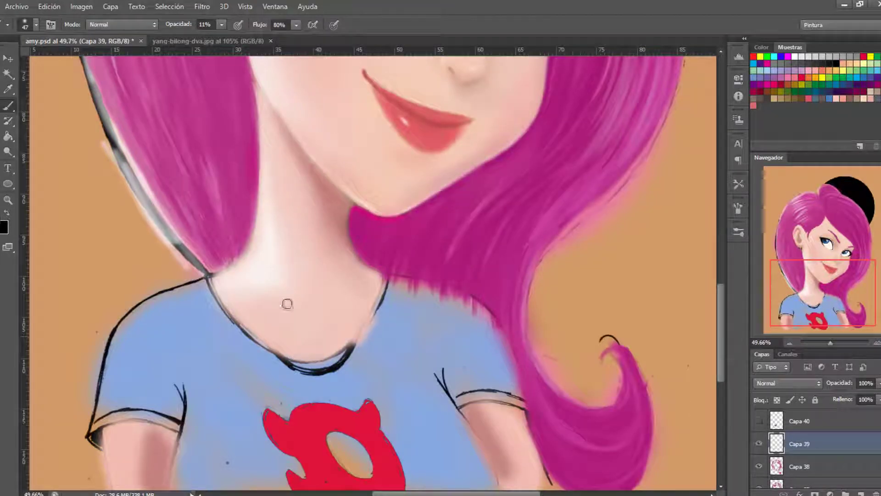
scroll(286, 304, "down", 2)
key("alt")
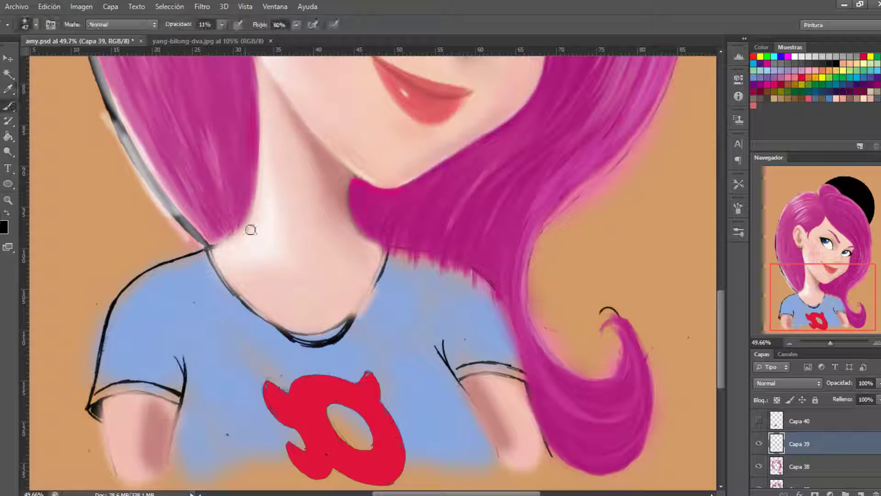
left_click(861, 493)
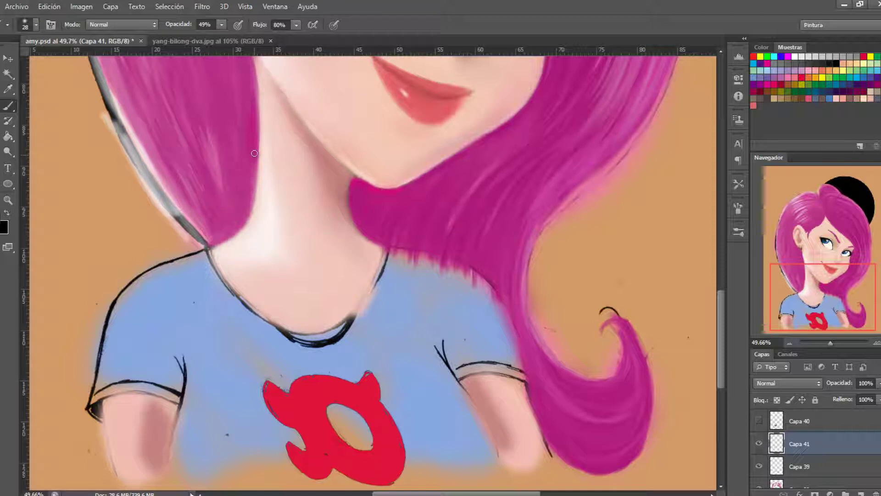
Rename the new layer 'polo' and set the brush to full opacity
scroll(458, 292, "down", 3)
double_click(799, 444)
type("polo")
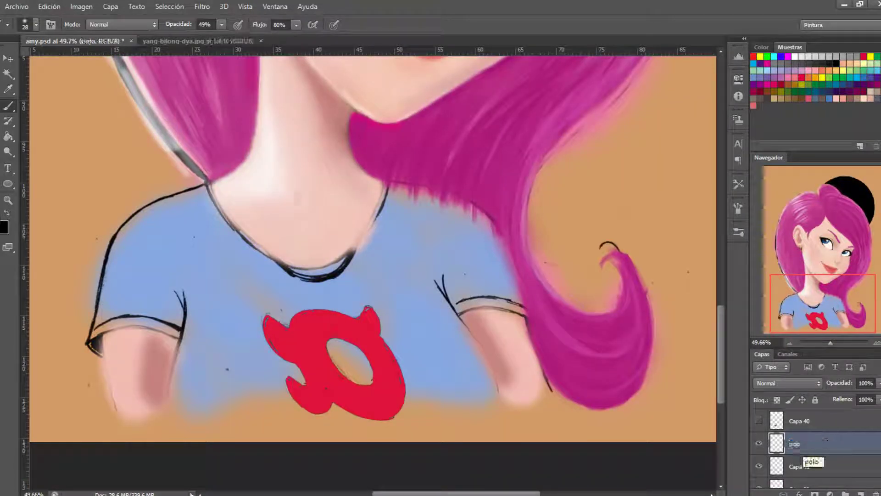
key("Return")
right_click(455, 286)
key("Escape")
left_click_drag(210, 196, 161, 233)
key("0")
right_click(492, 249)
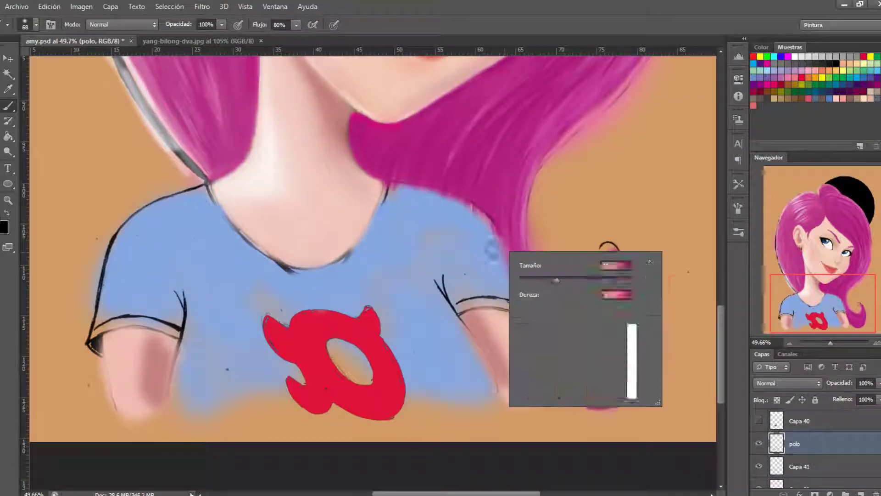
key("Return")
Paint blue over the neckline outline, the right-shoulder hair tip and left shoulder outline
mouse_move(226, 224)
left_mouse_down()
mouse_move(314, 268)
mouse_move(374, 230)
left_mouse_up()
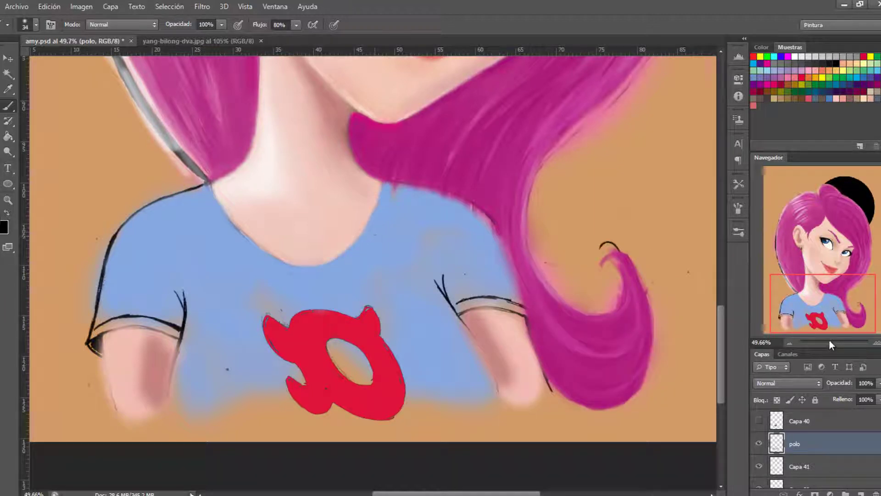
left_click_drag(830, 342, 833, 342)
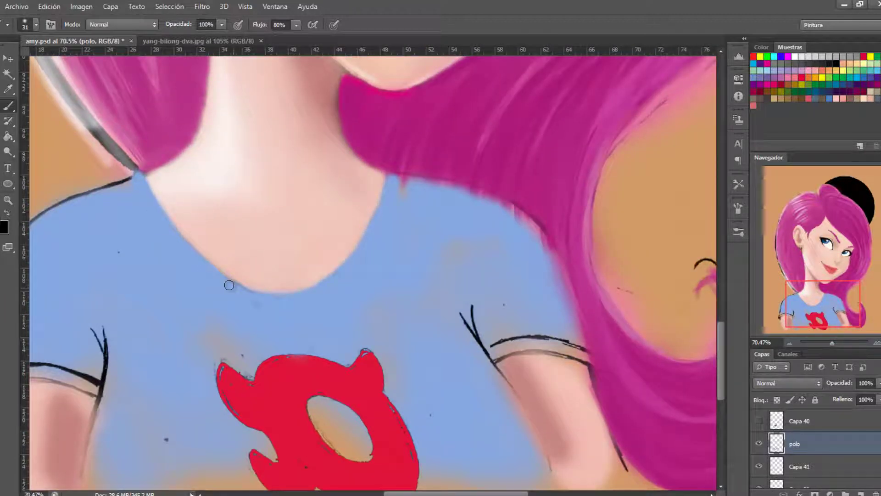
left_click_drag(367, 229, 361, 249)
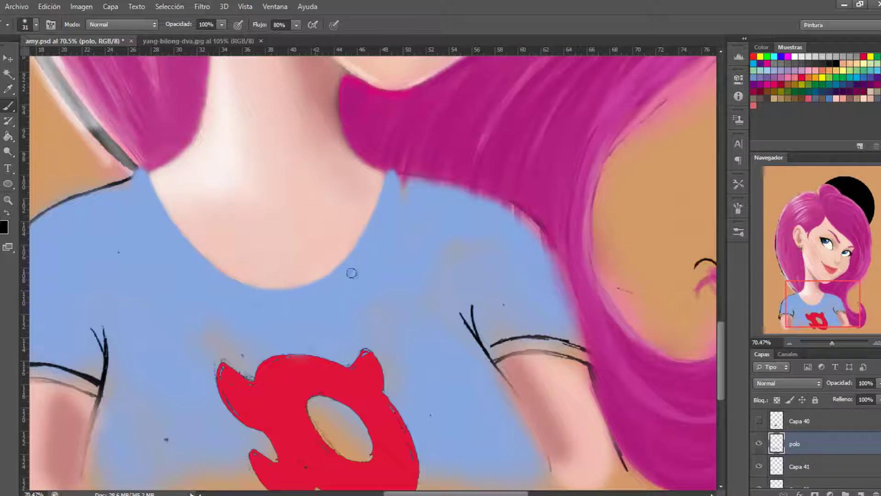
left_click_drag(386, 176, 547, 230)
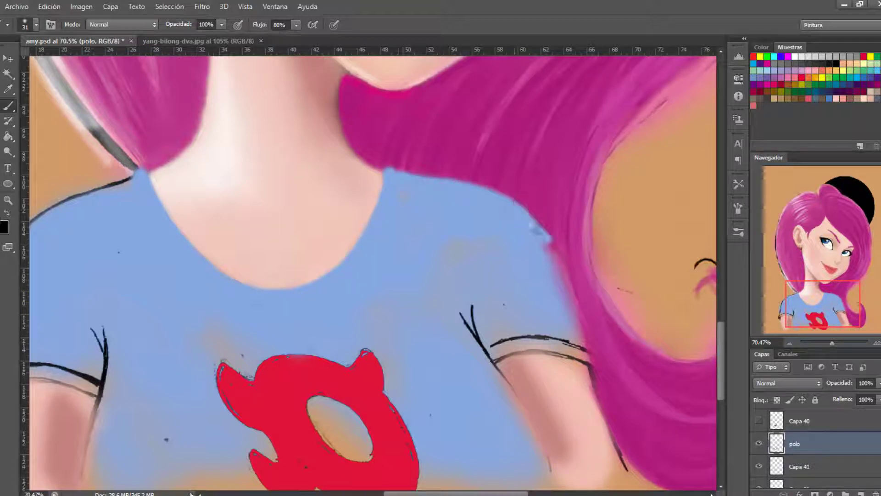
scroll(332, 171, "left", 5)
mouse_move(258, 192)
left_mouse_down()
mouse_move(138, 280)
mouse_move(131, 368)
mouse_move(249, 352)
mouse_move(233, 483)
left_mouse_up()
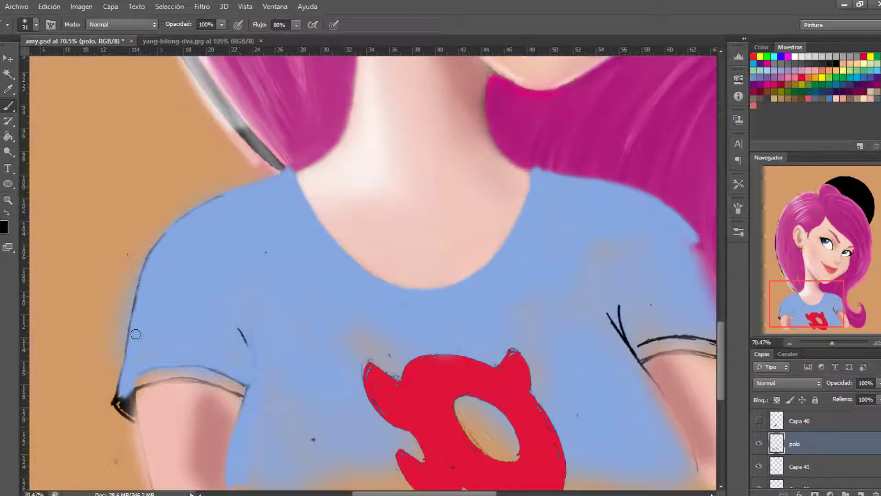
With a smaller brush, paint blue over the right sleeve outline and the logo's hole and notch
scroll(202, 376, "down", 5)
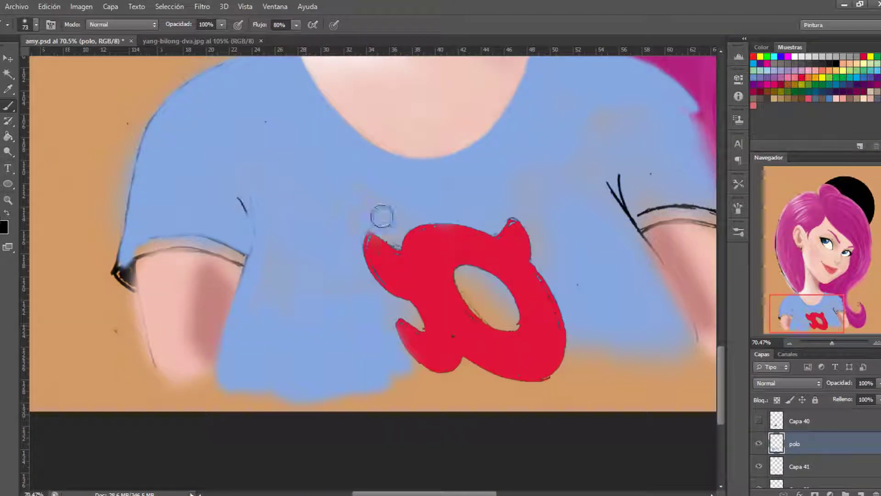
left_click_drag(407, 360, 572, 376)
scroll(573, 375, "right", 5)
scroll(459, 230, "up", 1)
key("bracketleft")
key("bracketleft")
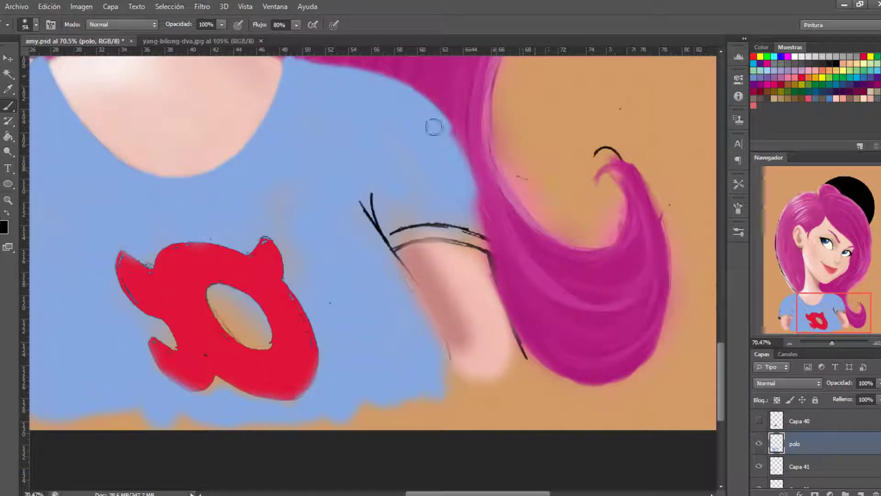
left_click_drag(371, 207, 480, 225)
mouse_move(230, 303)
left_mouse_down()
mouse_move(250, 335)
mouse_move(161, 340)
left_mouse_up()
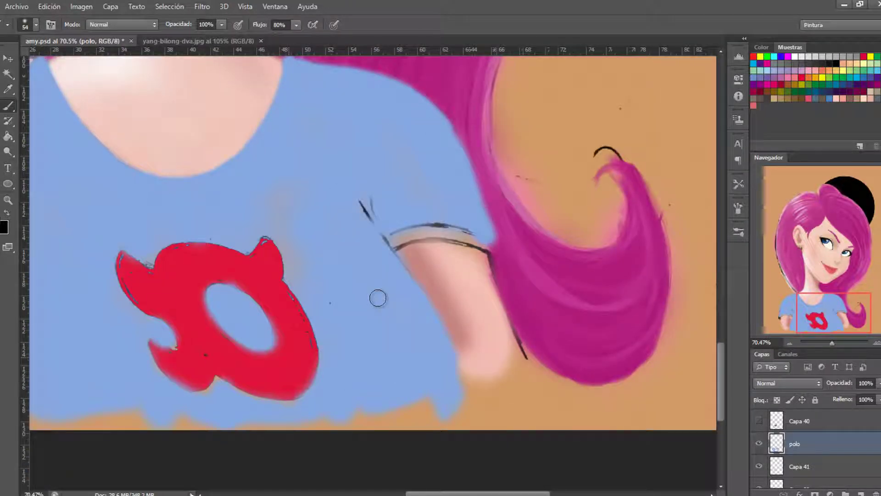
left_click_drag(468, 377, 446, 337)
Briefly tidy the shirt edges with the Eraser, then return to the Brush
scroll(453, 437, "down", 3)
scroll(92, 344, "left", 5)
scroll(553, 191, "up", 4)
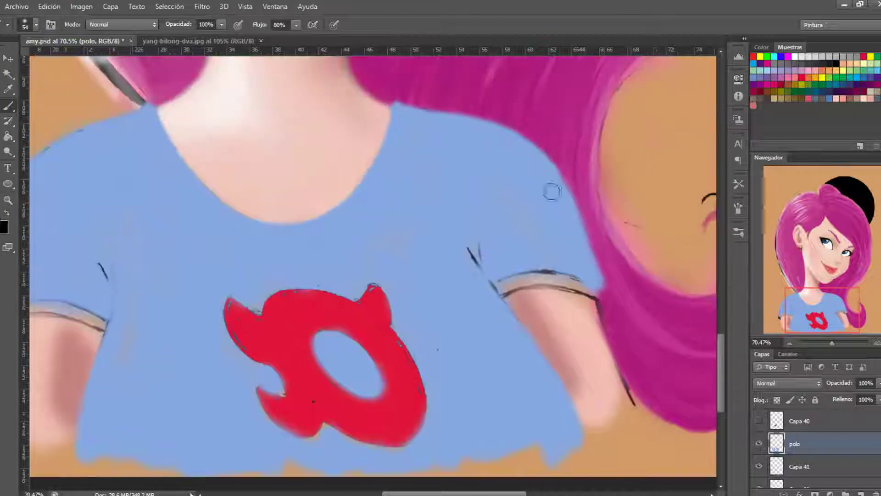
scroll(552, 191, "left", 8)
key("e")
right_click(386, 164)
key("Escape")
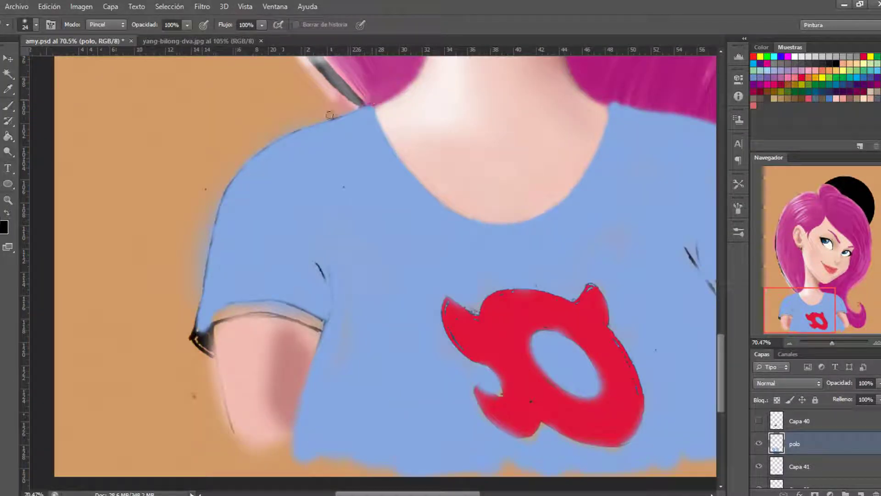
scroll(347, 420, "right", 5)
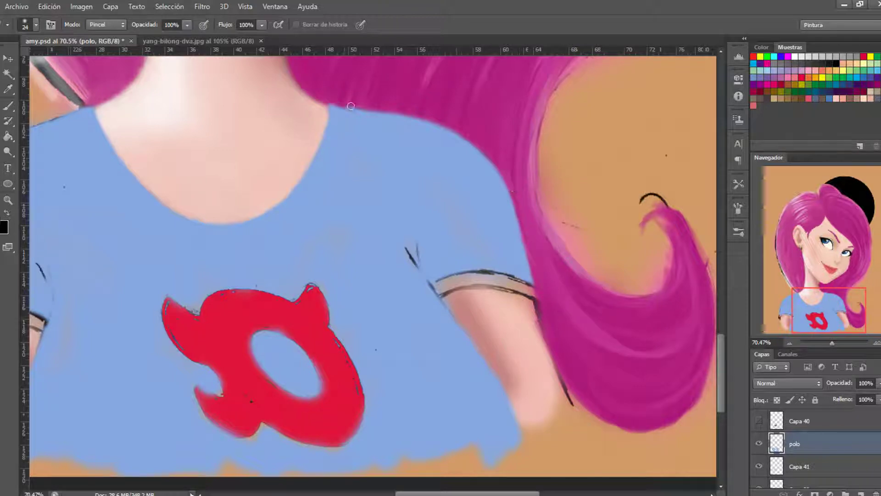
key("b")
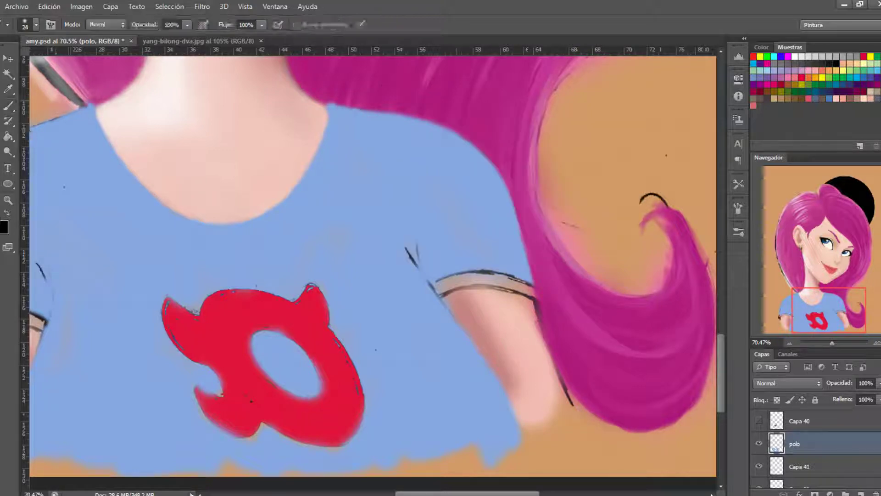
scroll(313, 186, "down", 2)
Add a new layer, Magic Wand-select the blue shirt, and set a large low-opacity brush
key("ctrl+shift+alt+n")
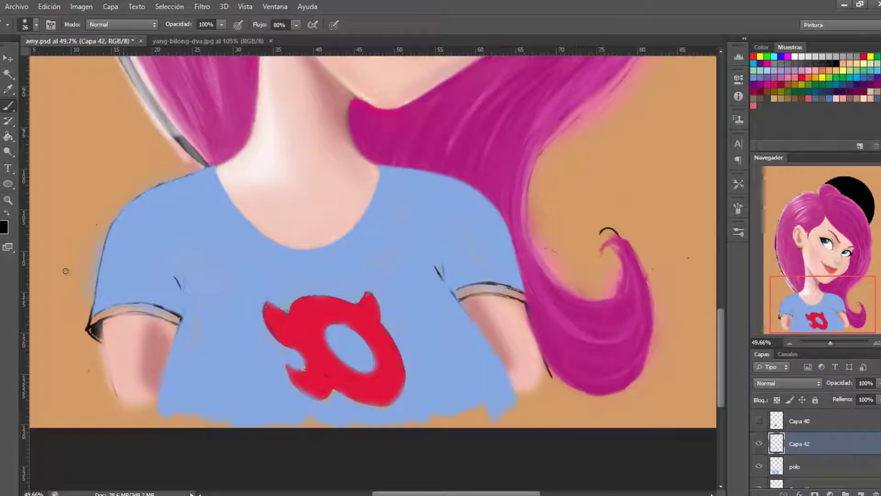
key("i")
left_click(776, 483, "ctrl")
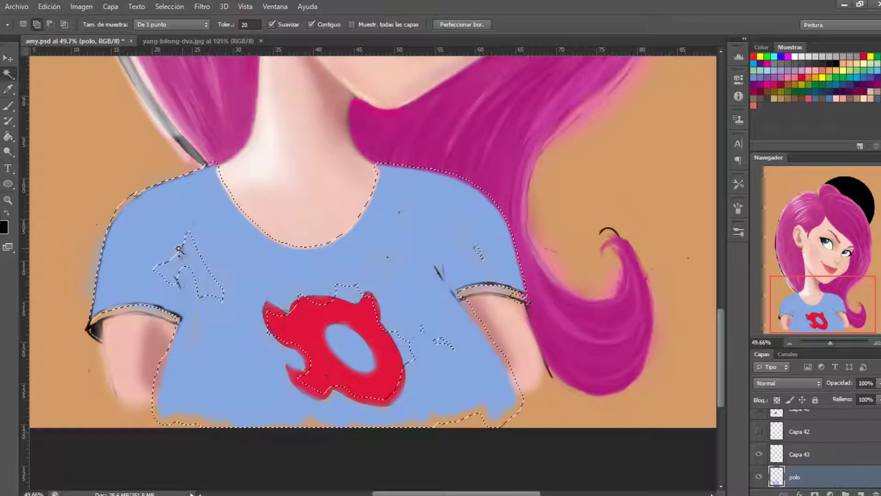
key("b")
key("1")
key("2")
Paint soft darker-blue shading on the shirt's sides, lower body and below the neck
left_click_drag(175, 285, 184, 394)
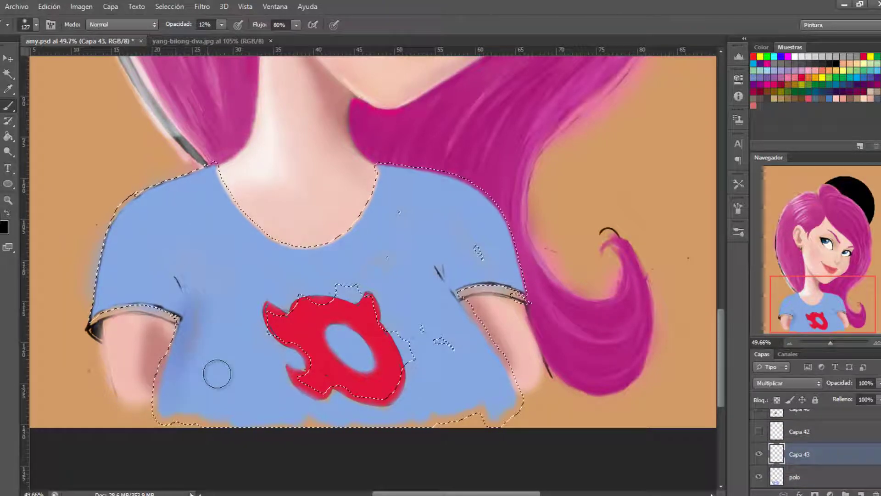
left_click_drag(441, 266, 496, 368)
mouse_move(179, 394)
left_mouse_down()
mouse_move(183, 345)
mouse_move(184, 404)
left_mouse_up()
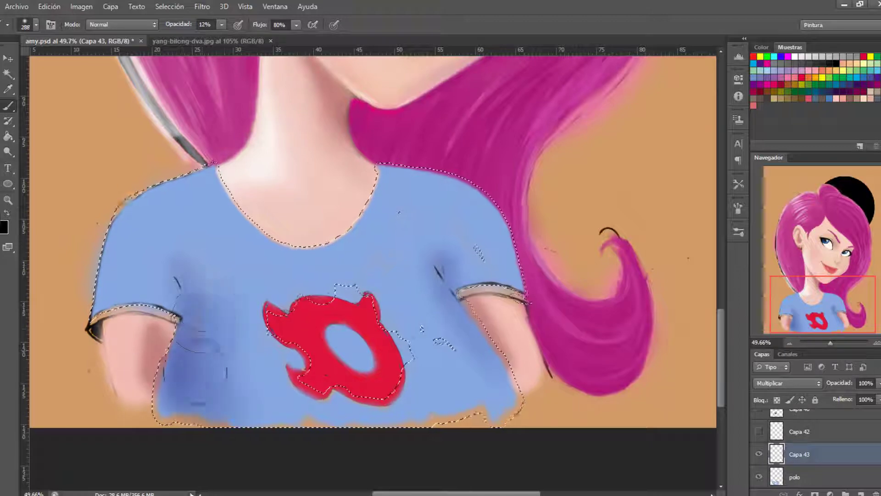
left_click_drag(459, 298, 496, 390)
mouse_move(173, 260)
left_mouse_down()
mouse_move(122, 233)
mouse_move(115, 313)
left_mouse_up()
left_click_drag(450, 207, 414, 209)
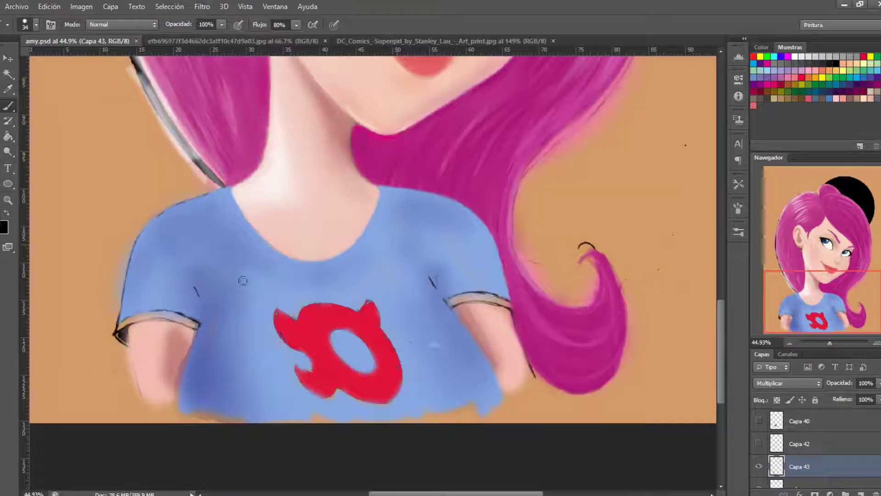
At lower opacity, shade the left shoulder in blue
right_click(265, 315)
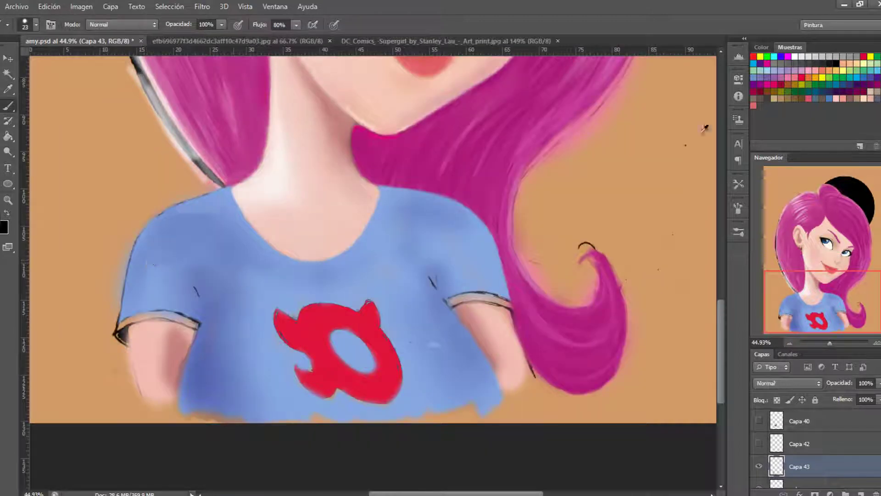
key("2")
key("2")
mouse_move(152, 285)
left_mouse_down()
mouse_move(211, 201)
mouse_move(220, 222)
mouse_move(173, 261)
mouse_move(210, 282)
mouse_move(162, 243)
left_mouse_up()
scroll(161, 242, "up", 1)
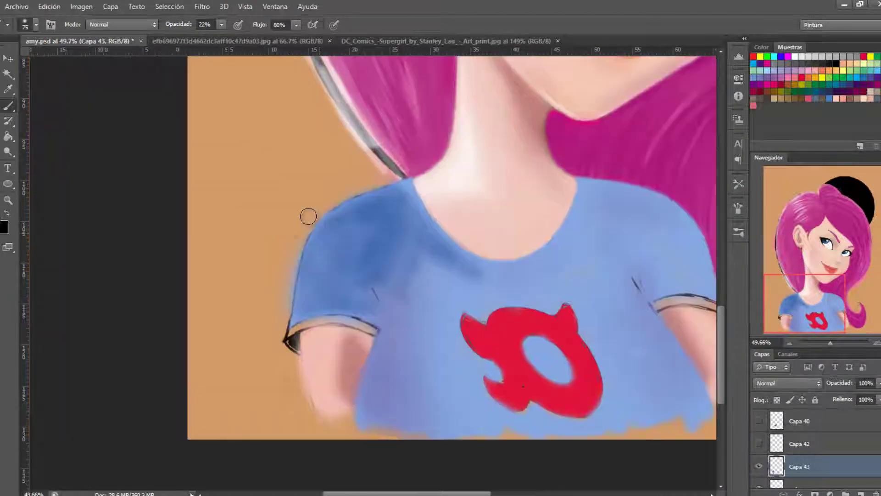
left_click_drag(309, 212, 398, 210)
With a bigger, stronger brush, darken the upper shirt, left sleeve top and area around the logo
key("bracketright")
key("bracketright")
key("bracketright")
key("9")
key("7")
left_click_drag(396, 330, 415, 266)
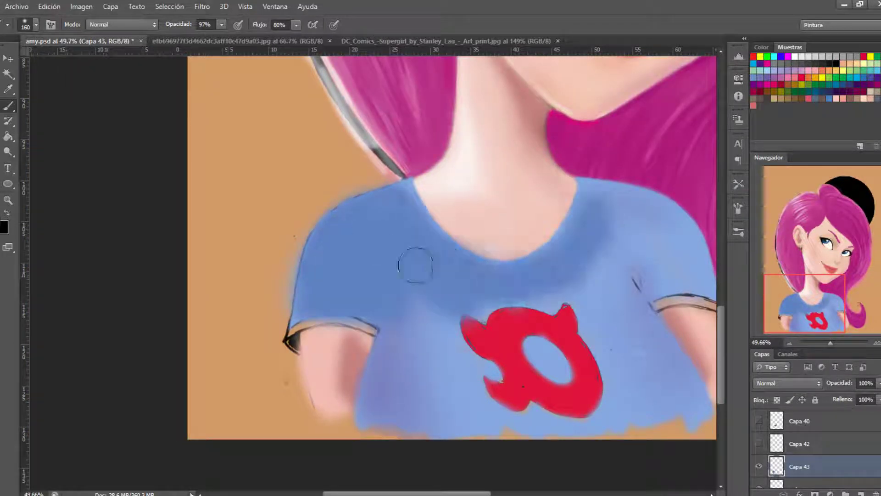
left_click_drag(299, 321, 385, 328)
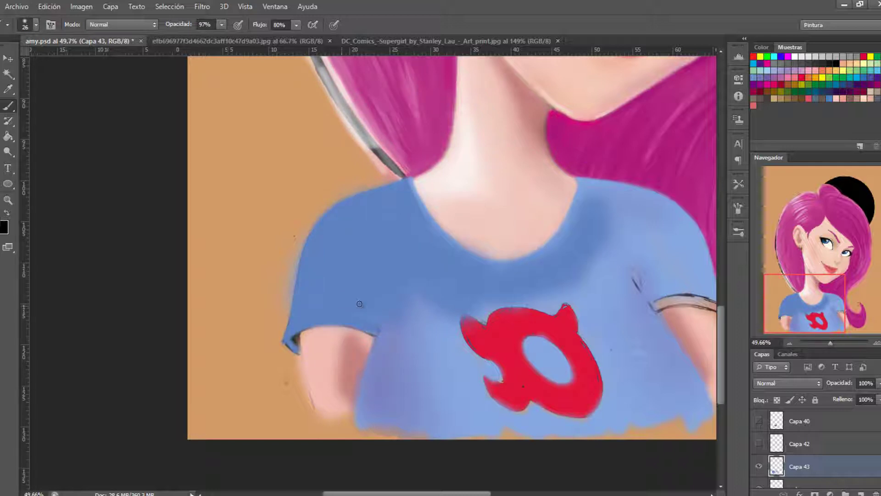
mouse_move(476, 293)
left_mouse_down()
mouse_move(387, 362)
mouse_move(486, 321)
mouse_move(421, 390)
mouse_move(366, 421)
left_mouse_up()
Darken the right shoulder and sleeve top, add a soft left-shoulder stroke, then add a new layer
scroll(523, 271, "right", 3)
key("bracketleft")
key("bracketleft")
key("bracketleft")
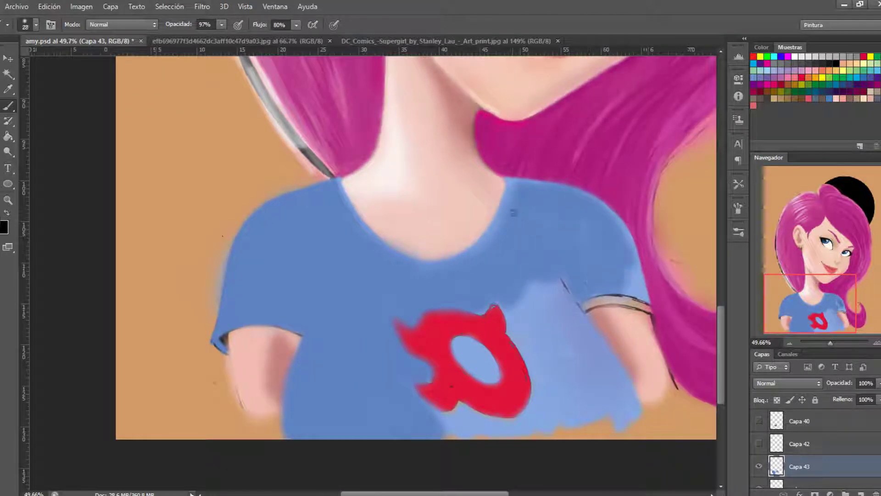
key("bracketleft")
mouse_move(643, 220)
left_mouse_down()
mouse_move(586, 308)
mouse_move(531, 335)
mouse_move(610, 374)
mouse_move(571, 318)
mouse_move(506, 427)
mouse_move(560, 320)
mouse_move(421, 321)
left_mouse_up()
key("bracketright")
key("bracketright")
key("bracketright")
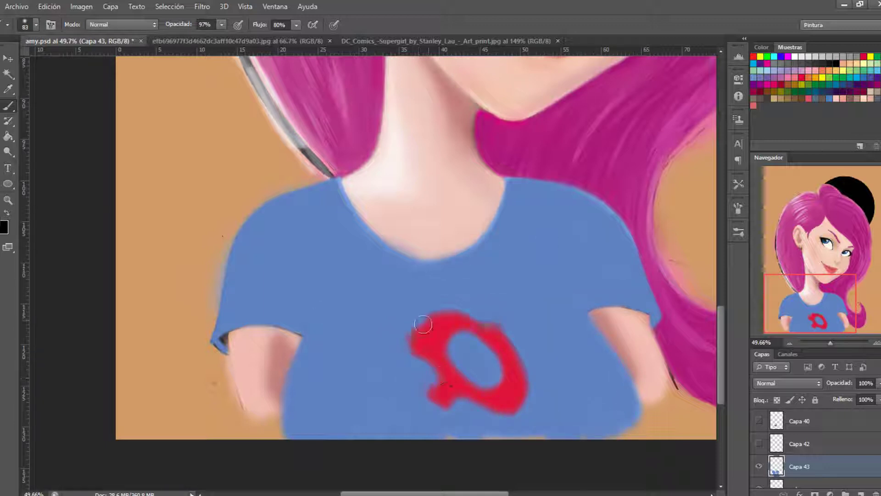
scroll(421, 321, "up", 2)
right_click(388, 287)
left_click_drag(380, 285, 388, 285)
key("Return")
key("ctrl+shift+alt+n")
Softly shade the shirt's left shoulder, armpit and chest at low opacity
key("0")
key("7")
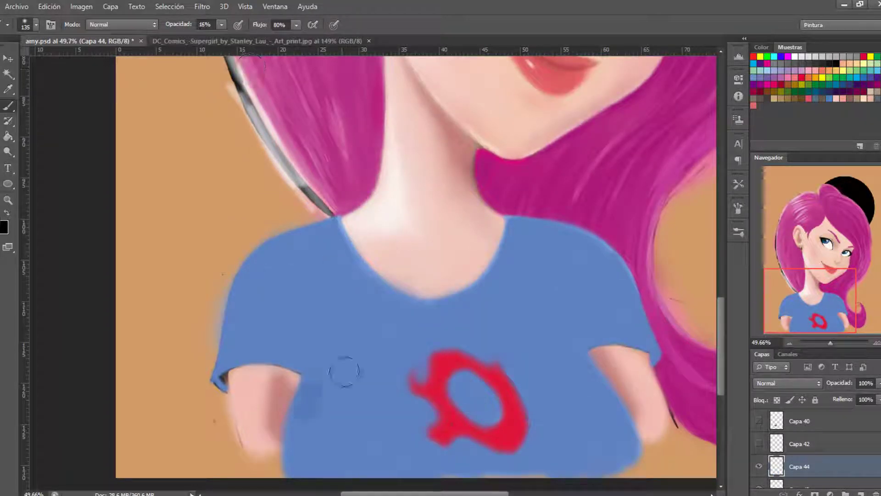
mouse_move(303, 404)
left_mouse_down()
mouse_move(324, 351)
mouse_move(321, 367)
left_mouse_up()
left_click_drag(581, 349, 608, 422)
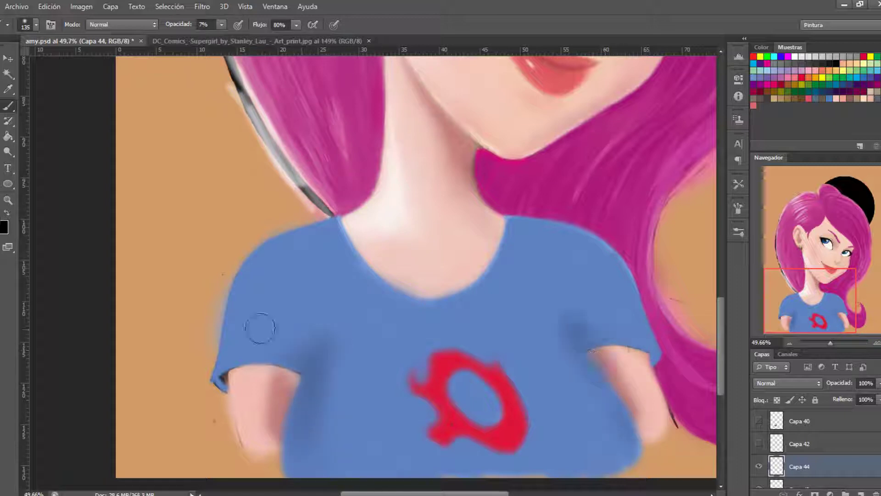
right_click(486, 335)
left_click_drag(528, 370, 565, 370)
On a new layer, paint a light blue chest highlight and reduce the brush to 114
key("Return")
key("ctrl+shift+alt+n")
left_click_drag(349, 330, 390, 450)
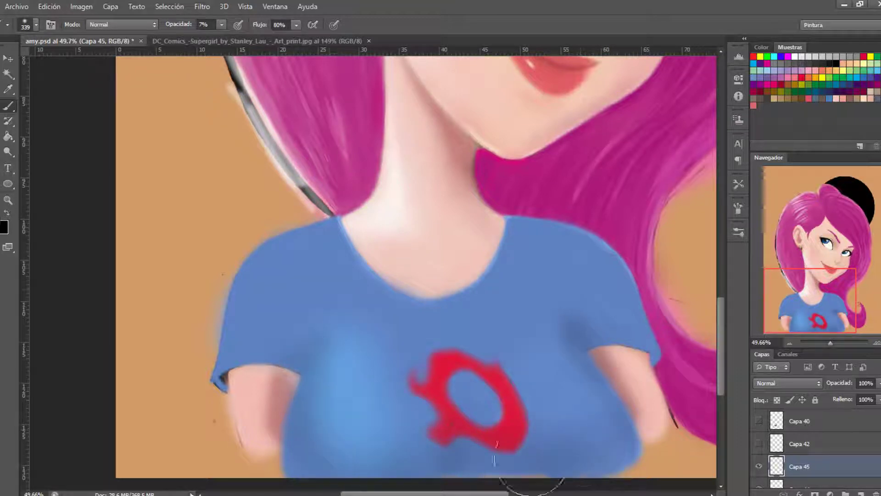
right_click(375, 272)
left_click_drag(401, 289, 389, 289)
key("Return")
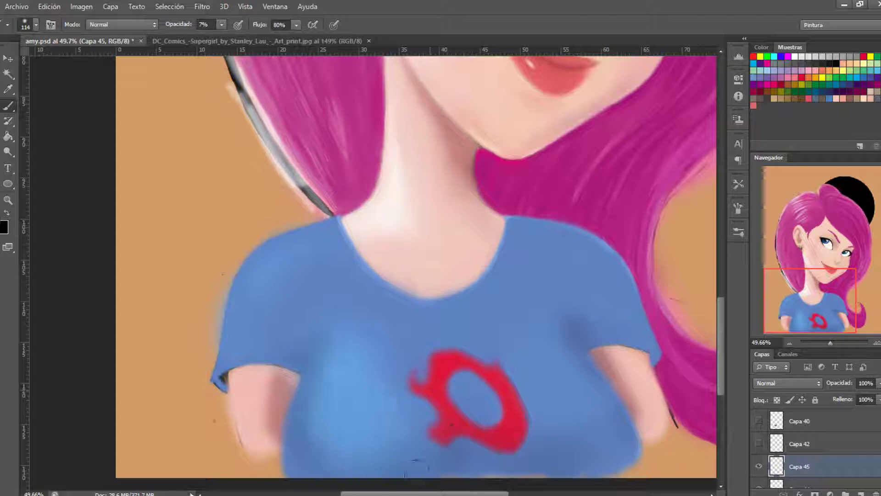
Zoom in on the neckline and shoulder and resize the brush to 100
left_click_drag(830, 343, 833, 342)
right_click(464, 212)
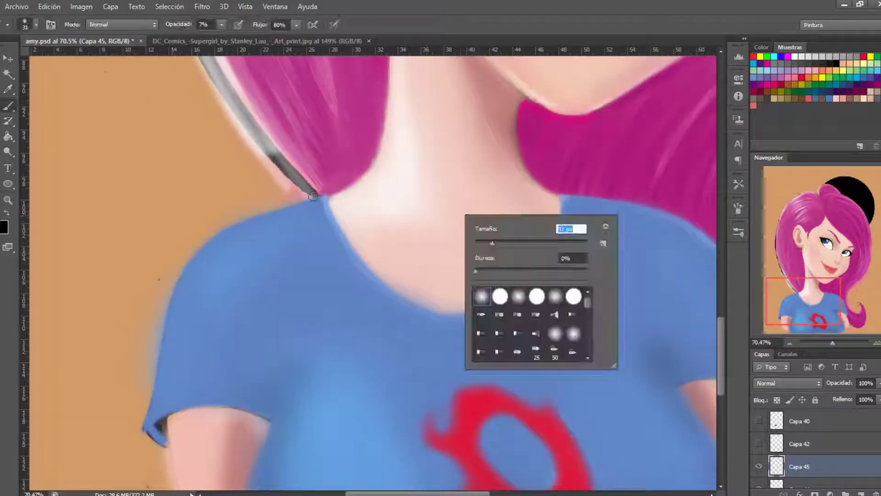
left_click_drag(478, 231, 470, 231)
key("Return")
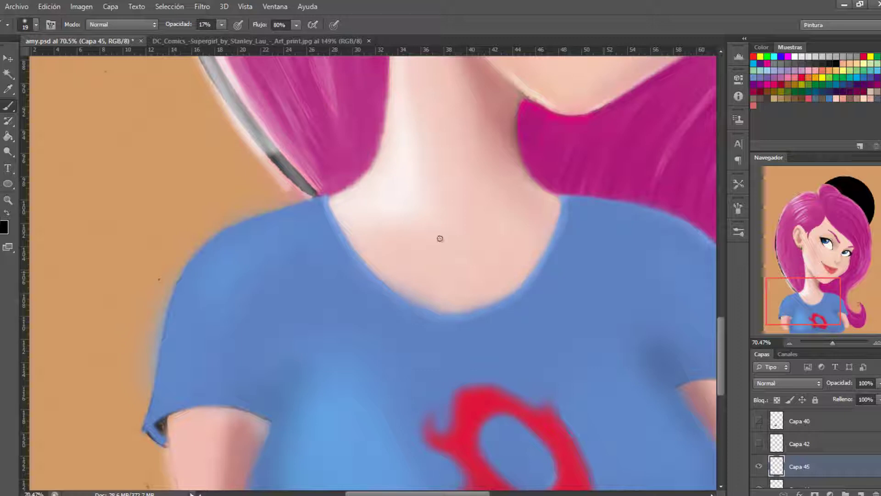
scroll(596, 345, "down", 3)
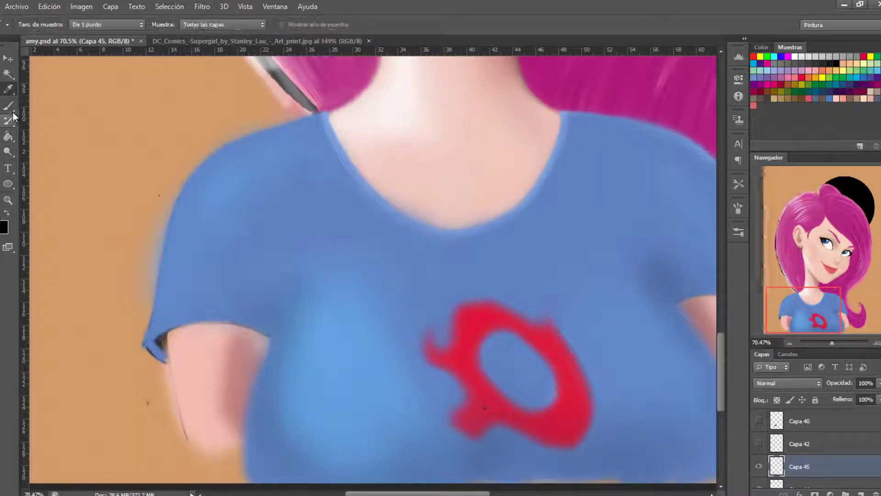
key("bracketright")
key("bracketright")
key("bracketright")
right_click(396, 380)
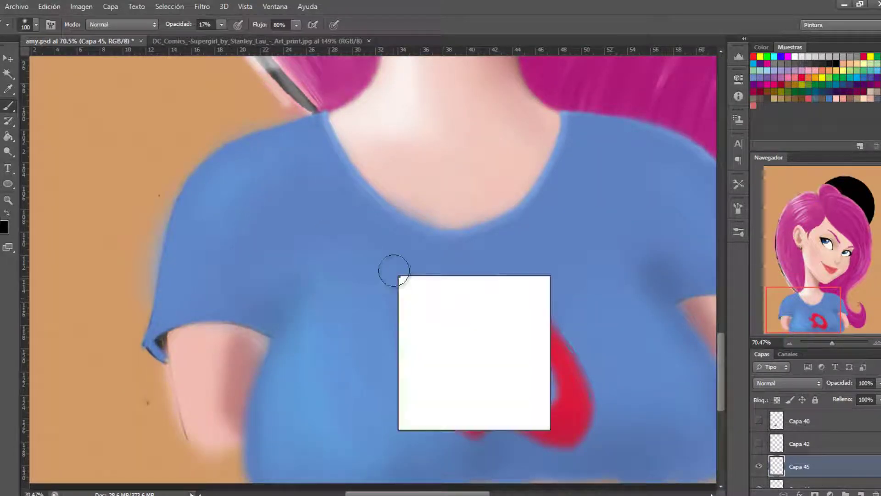
key("Return")
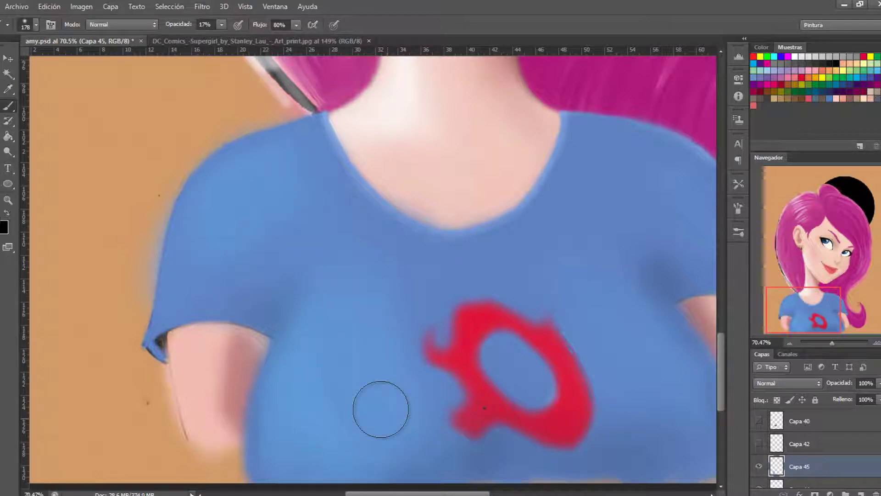
scroll(285, 344, "down", 2)
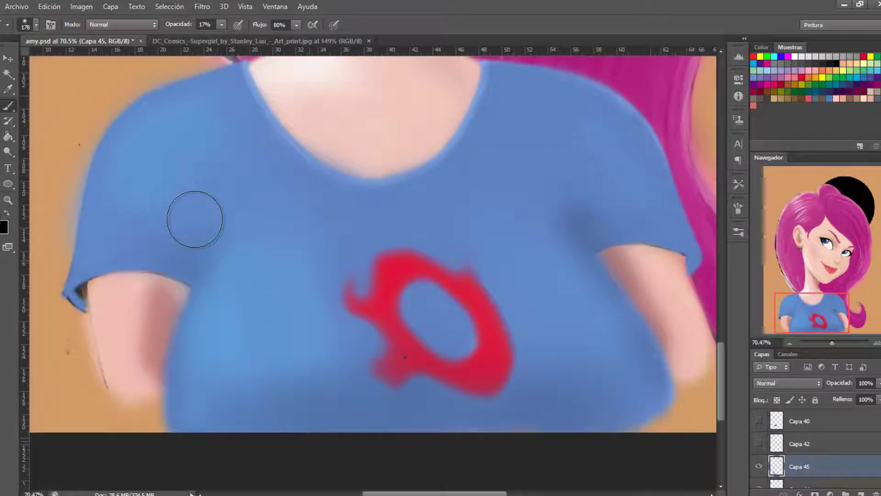
On a new layer, paint lighter blue strokes on the shirt's left side and shoulder, then set 199 px at 11% opacity
key("ctrl+shift+alt+n")
key("bracketleft")
key("bracketleft")
key("bracketleft")
left_click_drag(211, 295, 192, 351)
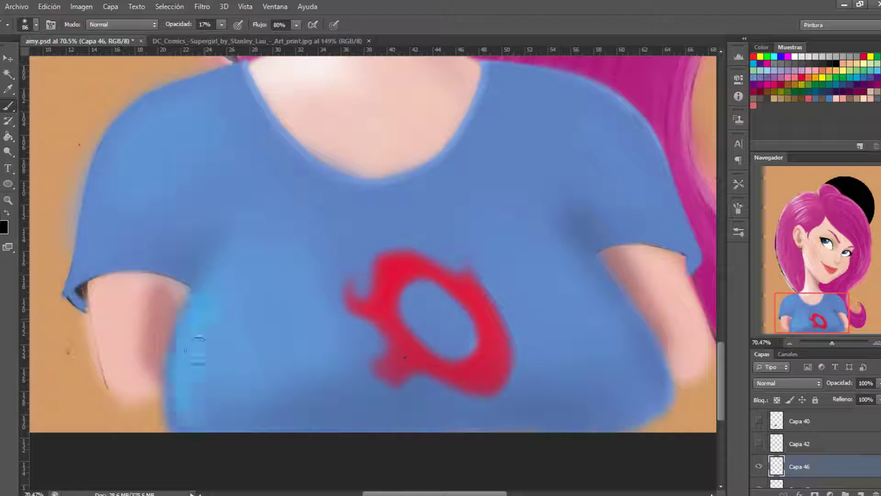
left_click_drag(106, 200, 220, 83)
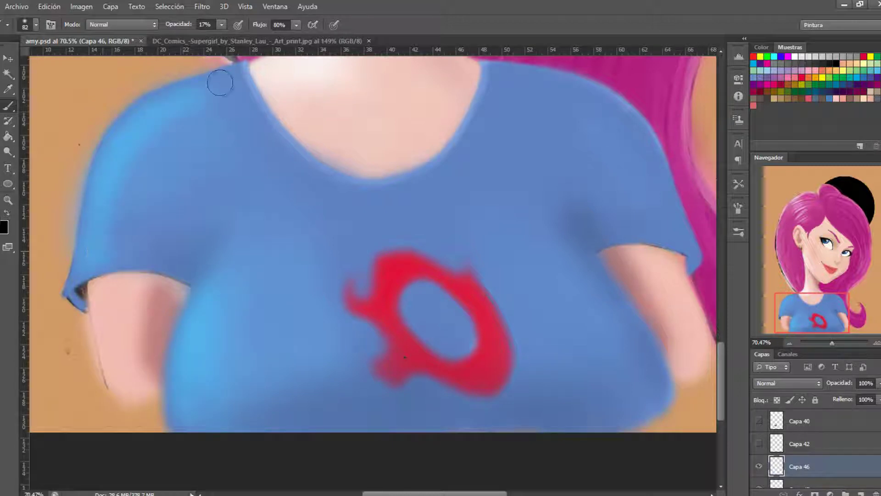
right_click(308, 232)
key("Return")
key("1")
key("1")
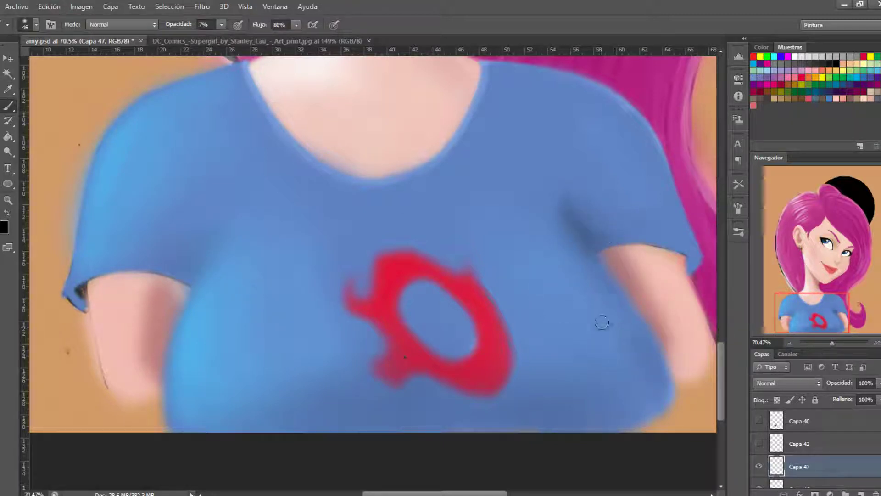
Sample the shirt blue and paint a light 23 px, 8% stroke along the left shoulder edge
right_click(611, 239)
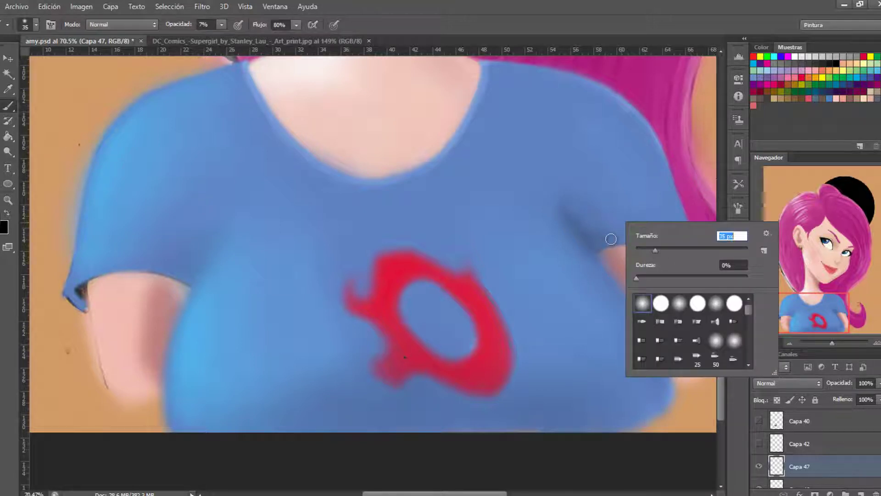
key("bracketleft")
key("bracketleft")
key("bracketleft")
left_click(67, 285, "alt")
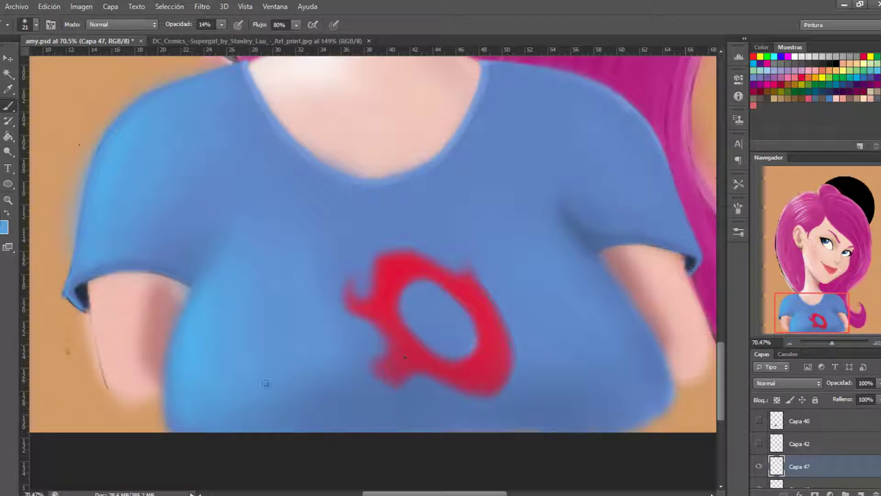
key("2")
key("5")
key("bracketleft")
key("8")
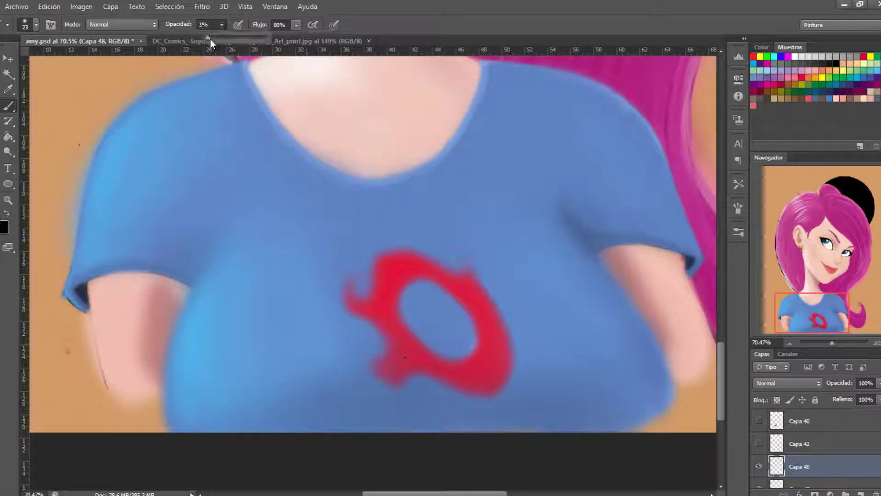
key("bracketright")
key("bracketright")
mouse_move(96, 166)
left_mouse_down()
mouse_move(113, 124)
mouse_move(213, 80)
left_mouse_up()
Adjust the brush size and set the brush opacity to 34%
right_click(196, 117)
right_click(174, 147)
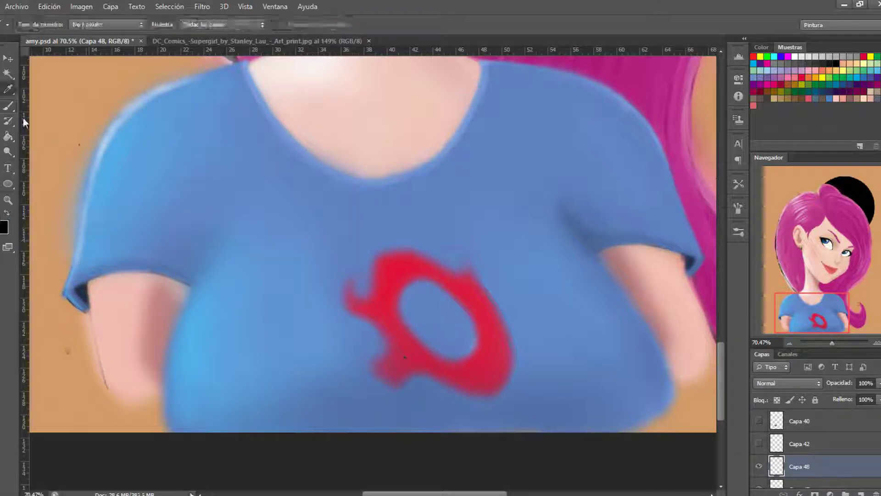
key("b")
left_click(224, 24)
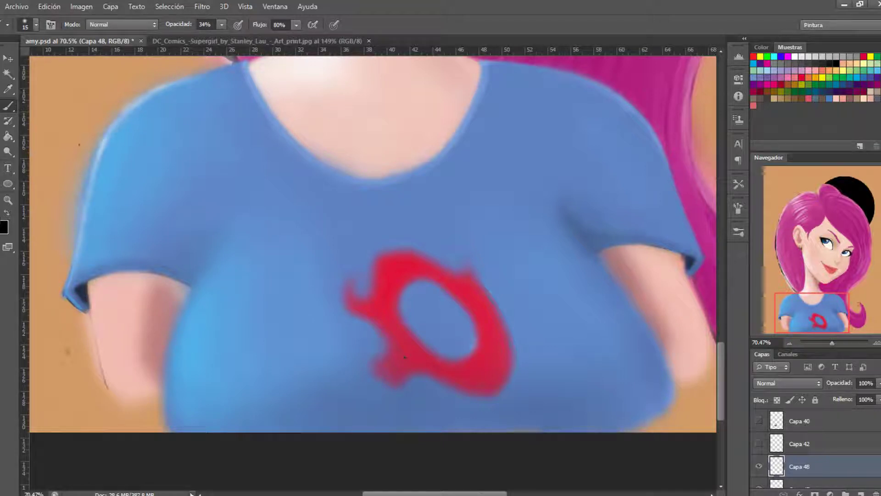
scroll(372, 243, "up", 2)
Set the brush to 20 px and paint soft shading on the shirt shoulder
right_click(194, 233)
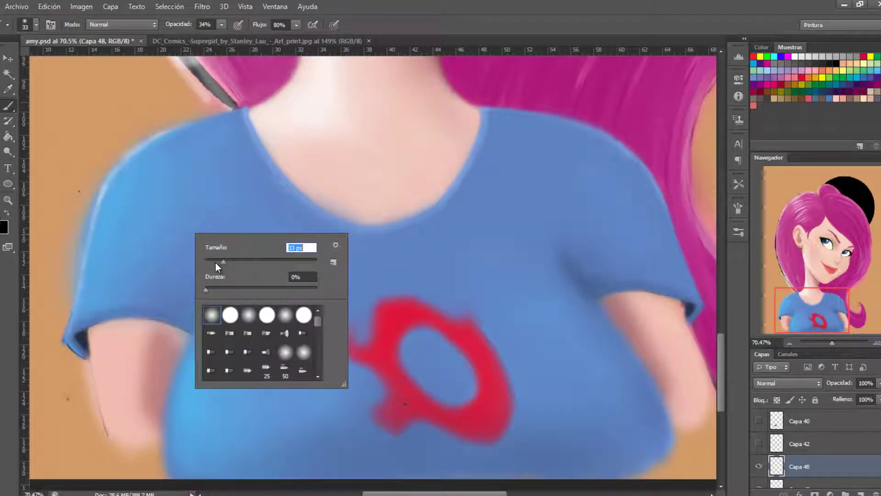
right_click(169, 256)
type("20")
key("Return")
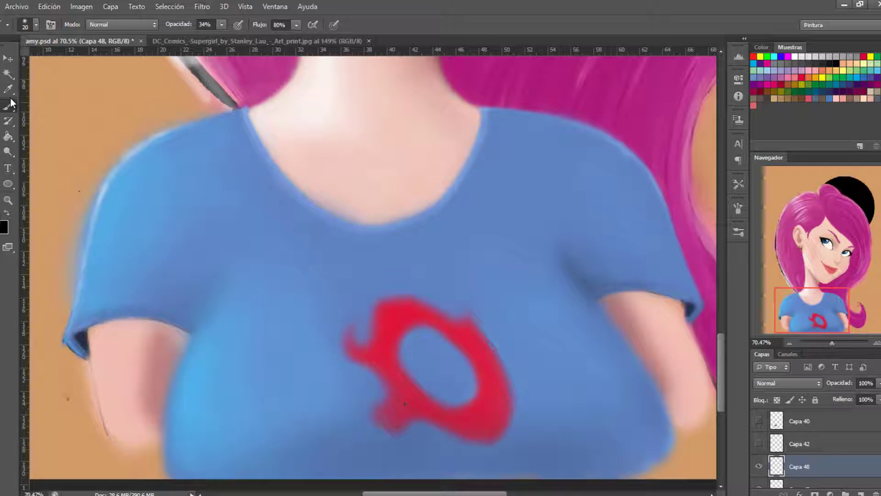
left_click(10, 99)
scroll(656, 354, "right", 5)
right_click(306, 151)
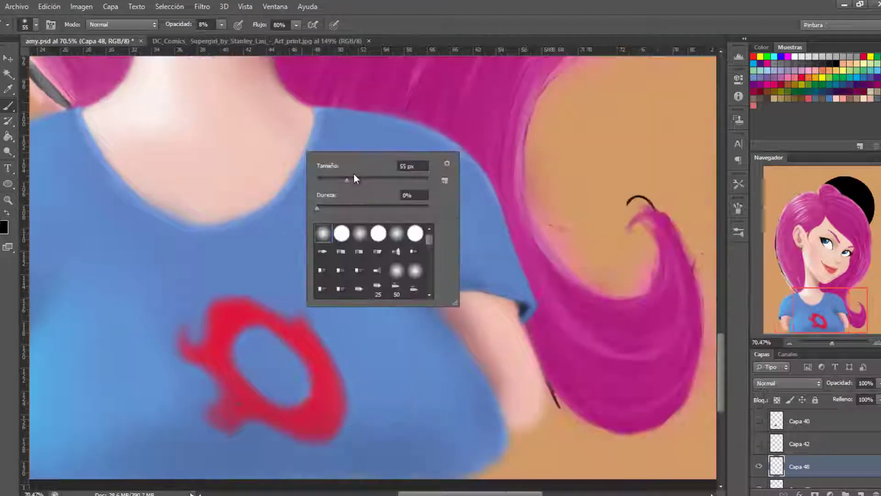
left_click_drag(432, 175, 420, 202)
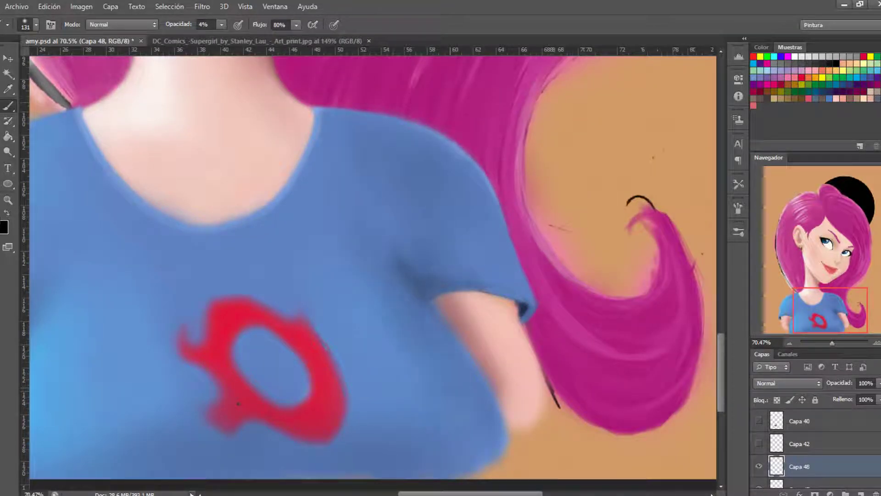
Lower the brush to 3% opacity at 160 px and lay a very faint wash over the shirt
key("2")
key("1")
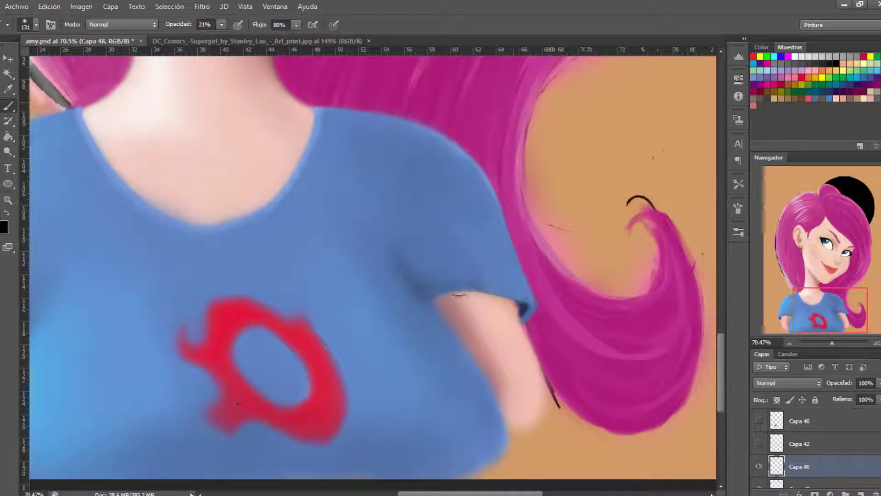
key("bracketleft")
key("bracketleft")
key("bracketleft")
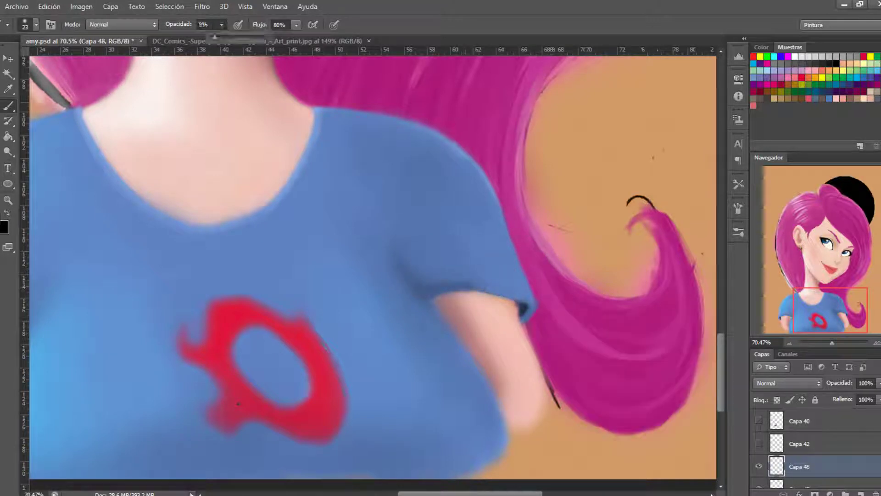
scroll(480, 287, "left", 5)
key("0")
key("9")
key("bracketright")
key("bracketright")
key("bracketright")
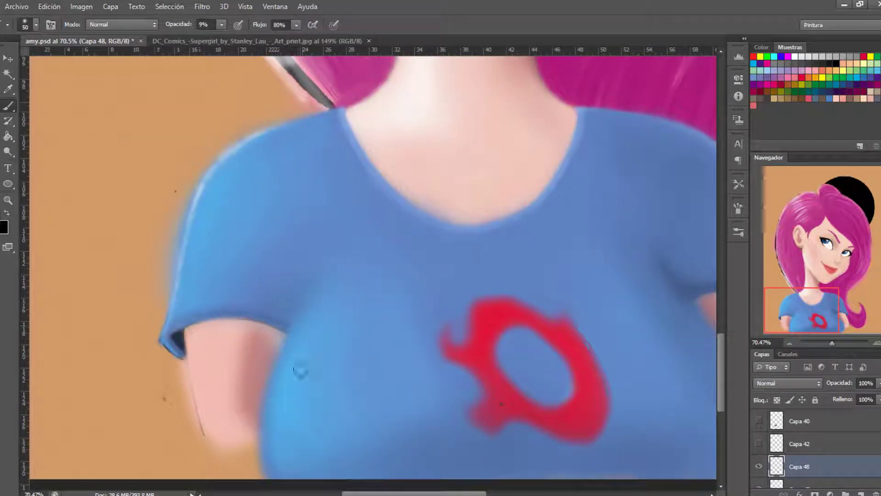
key("bracketright")
key("bracketright")
key("bracketright")
key("0")
key("3")
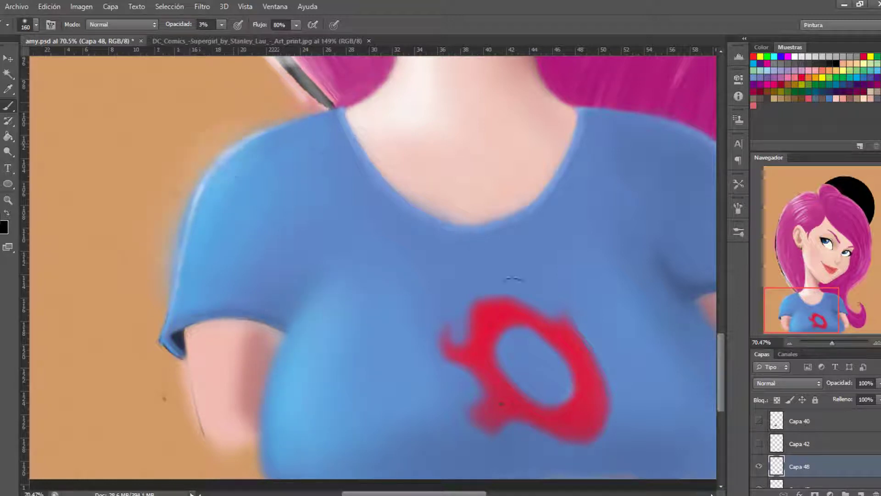
left_click_drag(832, 343, 831, 343)
With a 19 px brush and sampled colour, paint a faint light stroke at the neckline
right_click(354, 219)
type("19")
key("Return")
left_click_drag(221, 24, 213, 38)
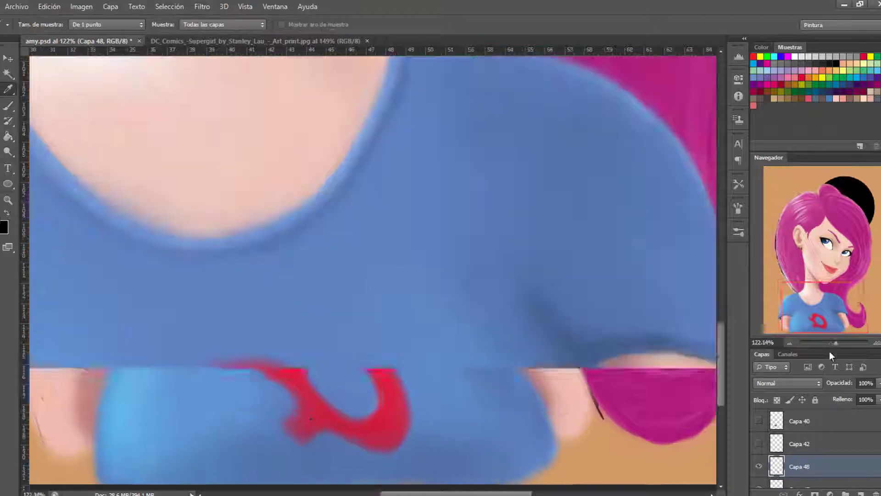
key("i")
left_click_drag(831, 342, 836, 342)
key("b")
left_click_drag(323, 324, 365, 328)
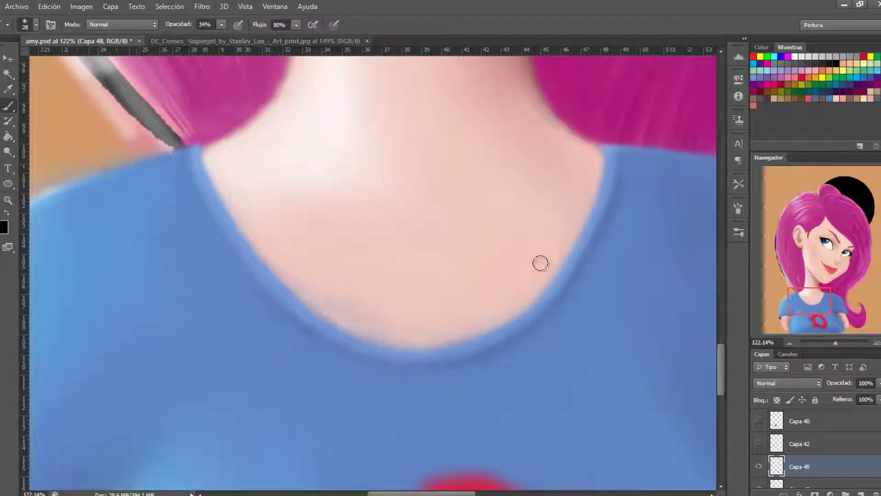
left_click_drag(835, 347, 830, 342)
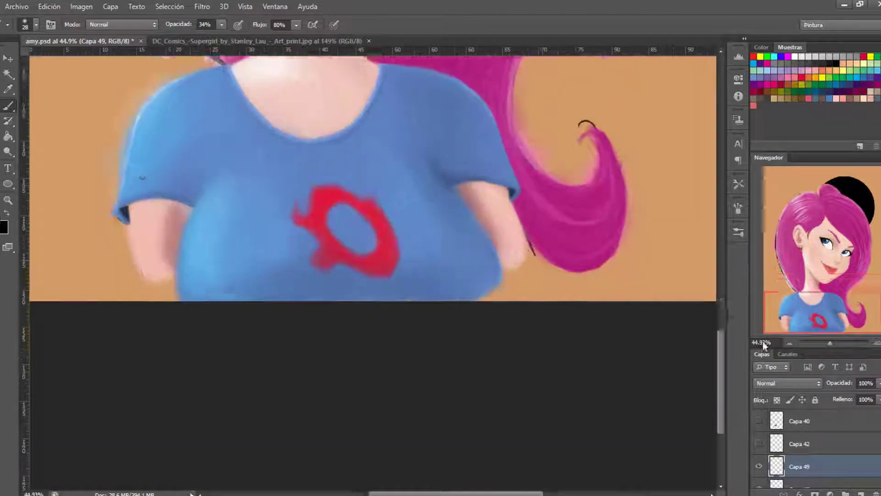
Sample the skin colour and smooth the left arm's shading with a 70 px brush
key("i")
key("b")
right_click(352, 202)
key("Escape")
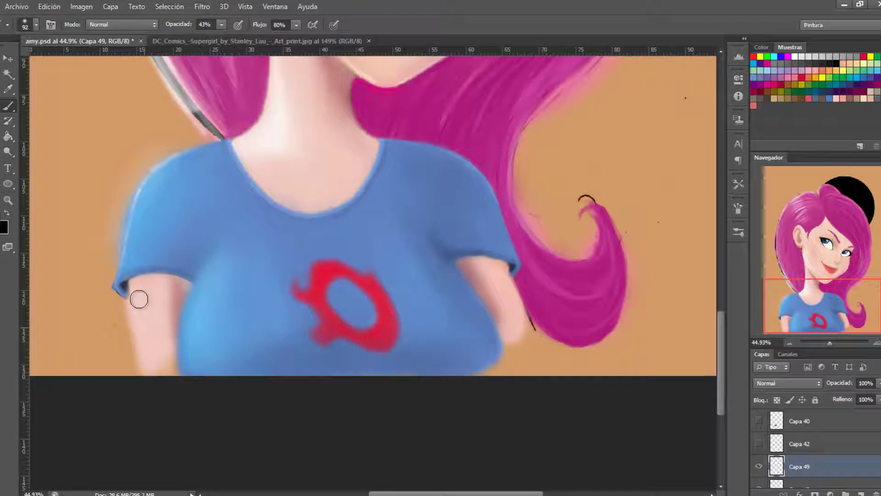
scroll(519, 349, "up", 2)
left_click_drag(276, 276, 473, 285)
right_click(399, 261)
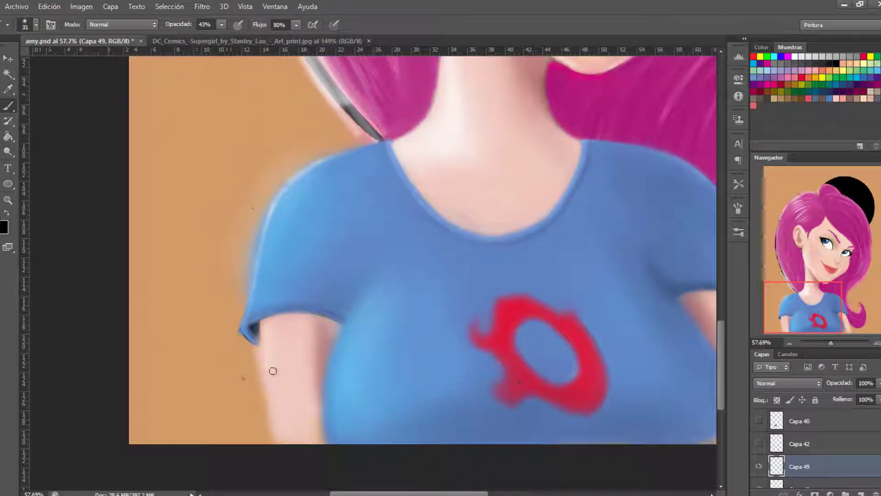
key("bracketright")
key("bracketright")
key("bracketright")
left_click_drag(277, 334, 297, 362)
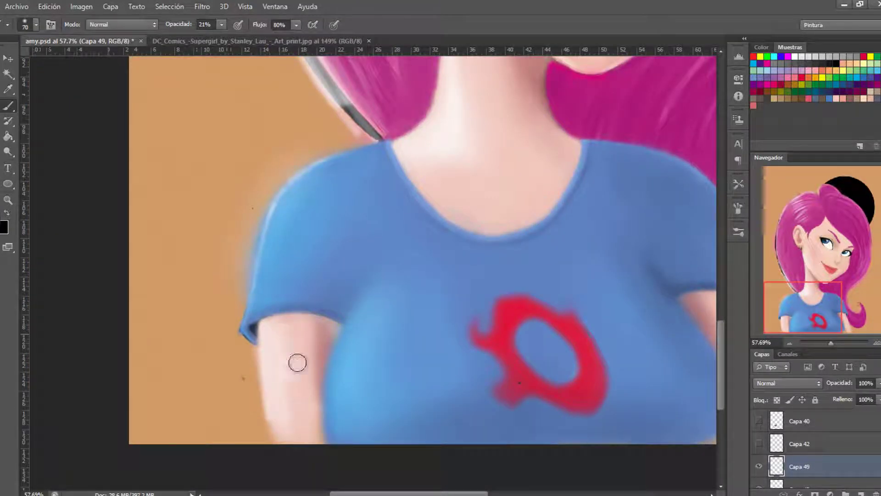
At 21% opacity, smooth the right arm skin and draw a thin dark line beside the hair with a 29 px brush
key("2")
key("1")
scroll(413, 354, "right", 5)
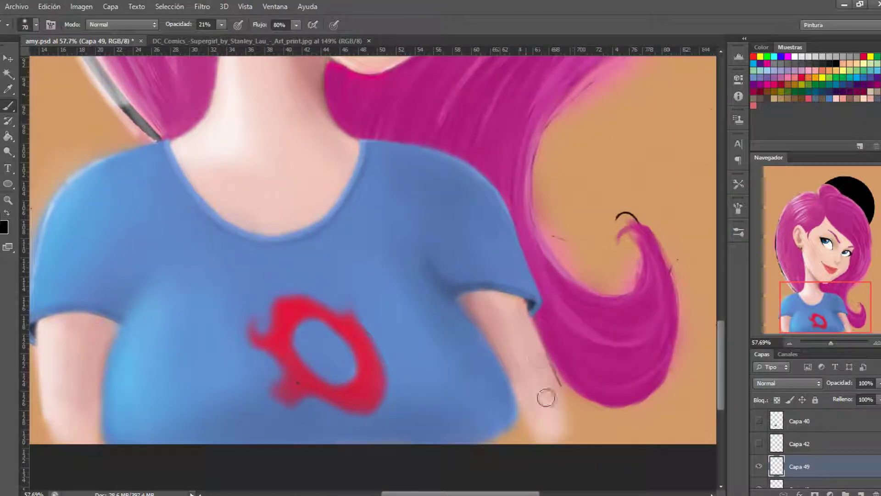
mouse_move(547, 398)
left_mouse_down()
mouse_move(519, 318)
mouse_move(557, 400)
left_mouse_up()
key("bracketleft")
key("bracketleft")
key("bracketleft")
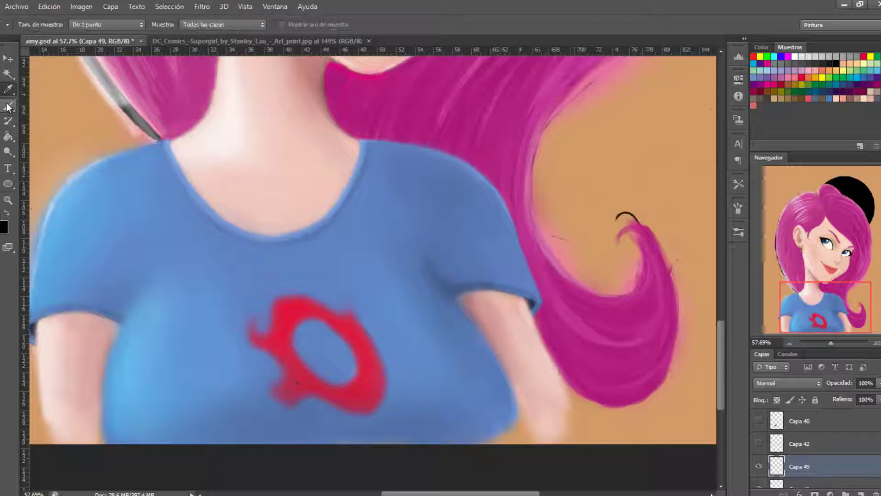
left_click_drag(529, 330, 558, 370)
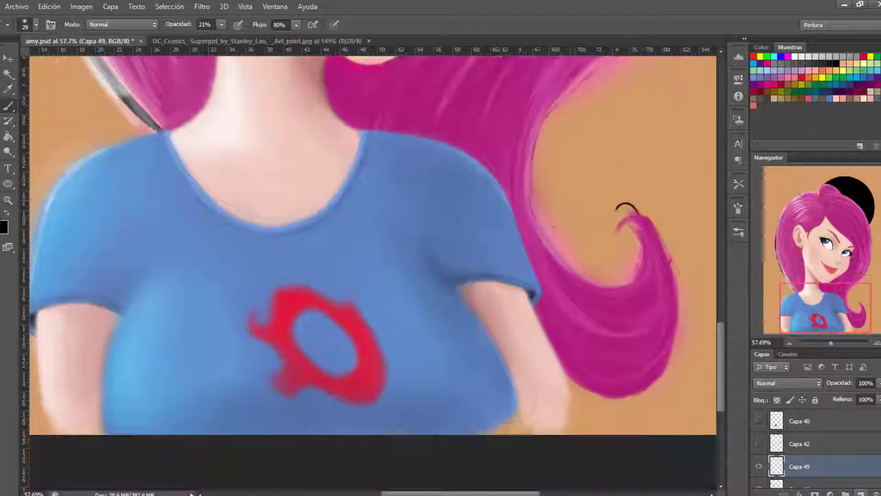
scroll(761, 444, "down", 1)
Hide the newest layer, make Capa 43 active, and paint solid red across the logo with a large brush
left_click(760, 444)
left_click(773, 468)
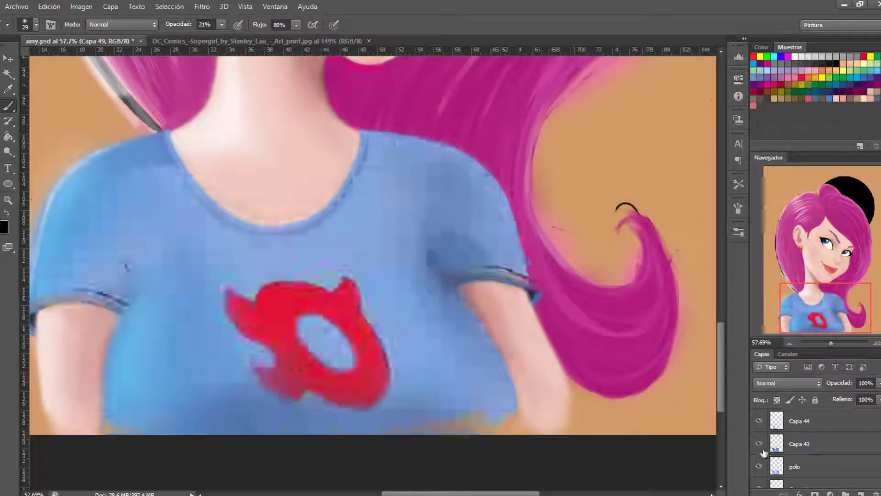
key("i")
scroll(799, 445, "down", 3)
scroll(821, 441, "up", 3)
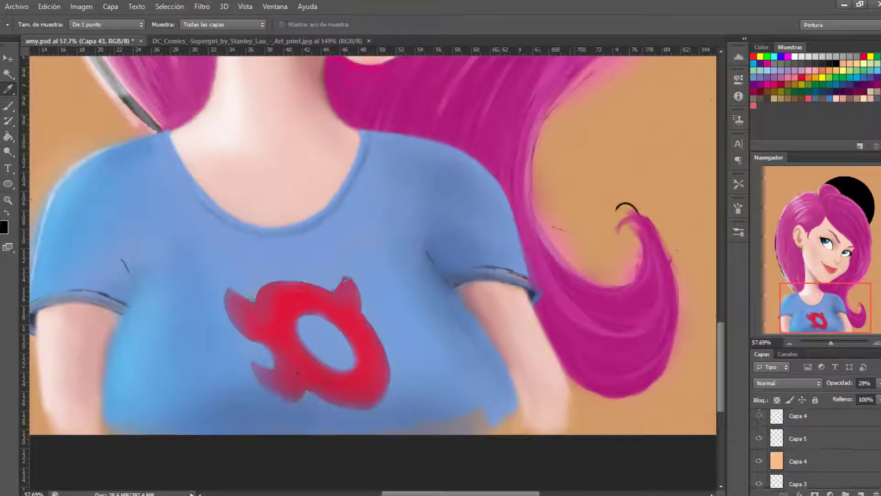
scroll(821, 442, "up", 2)
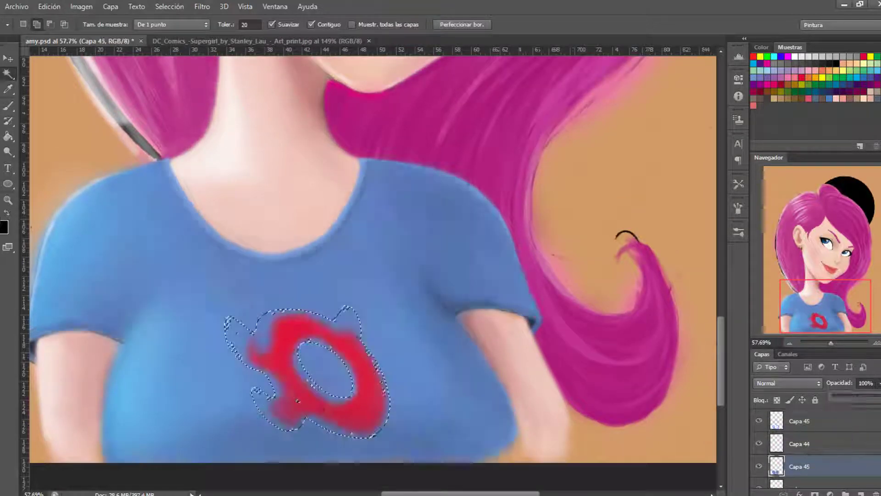
right_click(271, 322)
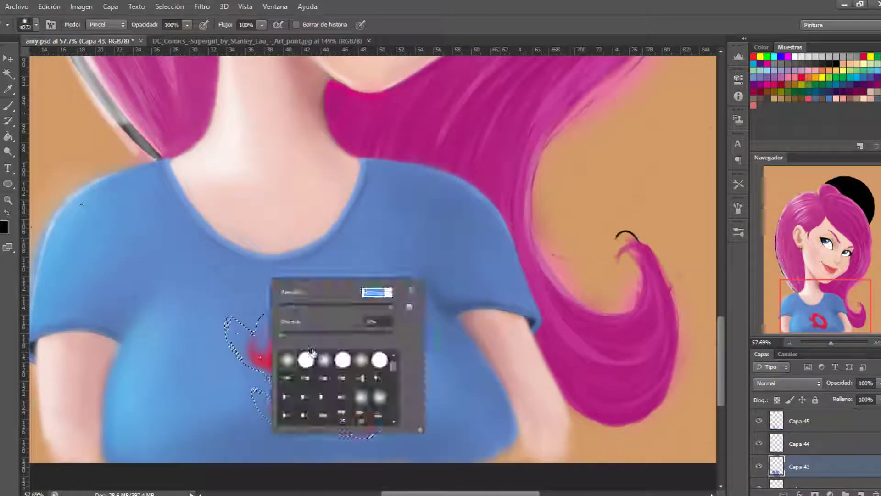
left_click_drag(258, 330, 368, 413)
key("e")
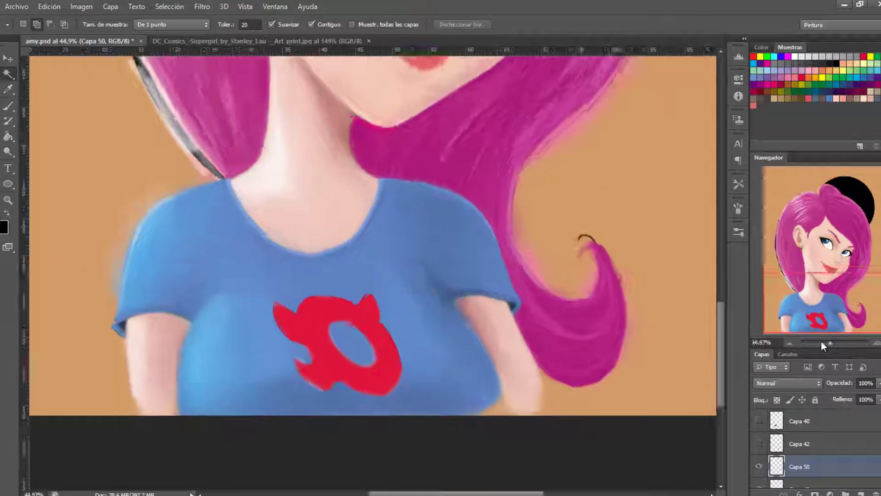
At 65% brush opacity, paint red over blue fringes around the emblem's hole, left lobes and top edge
left_click_drag(821, 345, 826, 344)
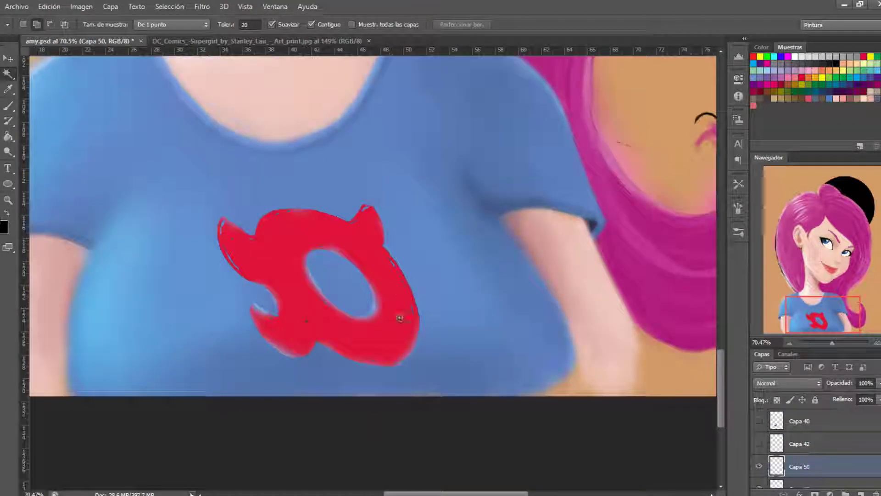
key("b")
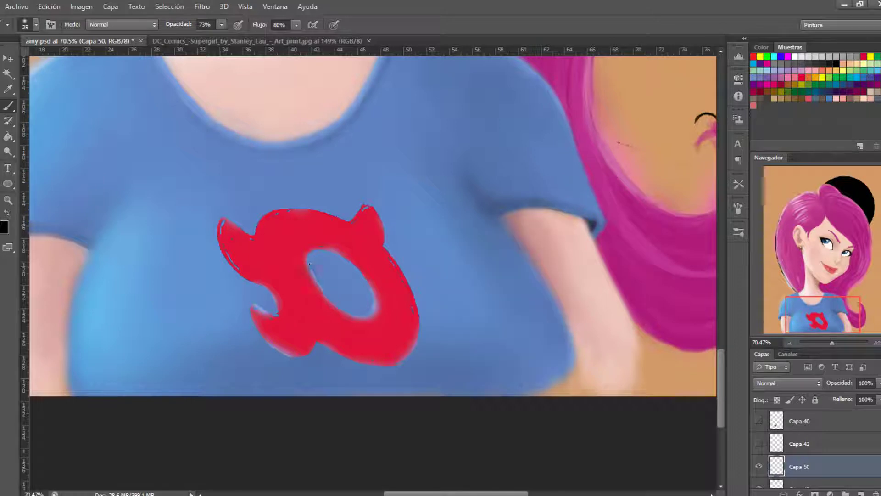
left_click_drag(832, 343, 835, 343)
key("bracketleft")
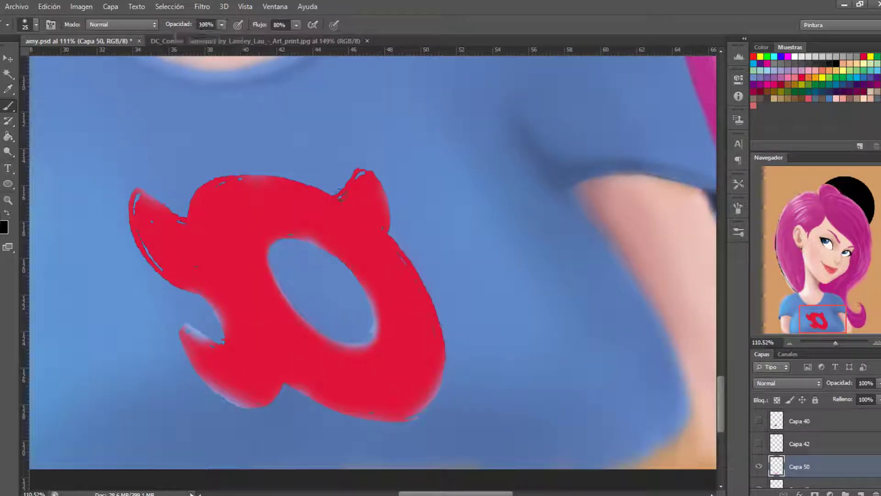
key("6")
key("5")
left_click_drag(374, 337, 375, 296)
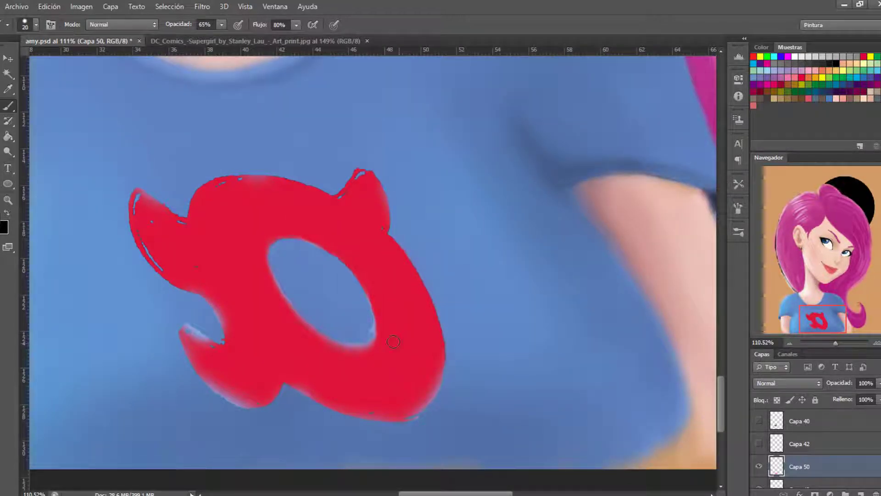
left_click_drag(354, 406, 228, 357)
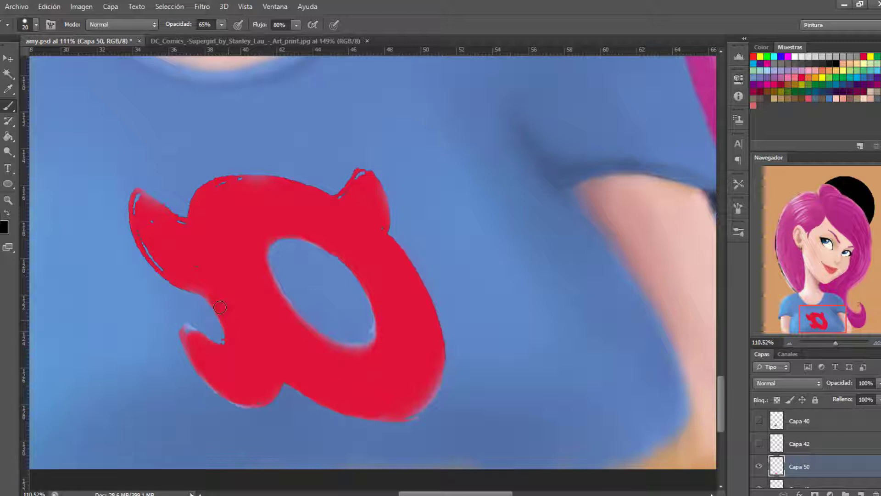
left_click_drag(156, 266, 135, 195)
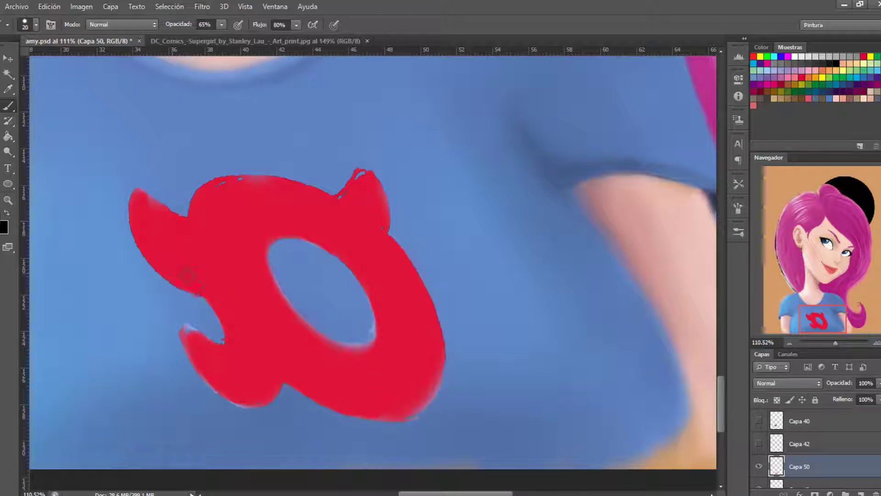
left_click_drag(343, 179, 216, 182)
With a size-16 brush, smooth the emblem's top edge, right horn, hole and lower-right hook, checking mirrored
right_click(238, 204)
key("Return")
left_click_drag(151, 196, 208, 191)
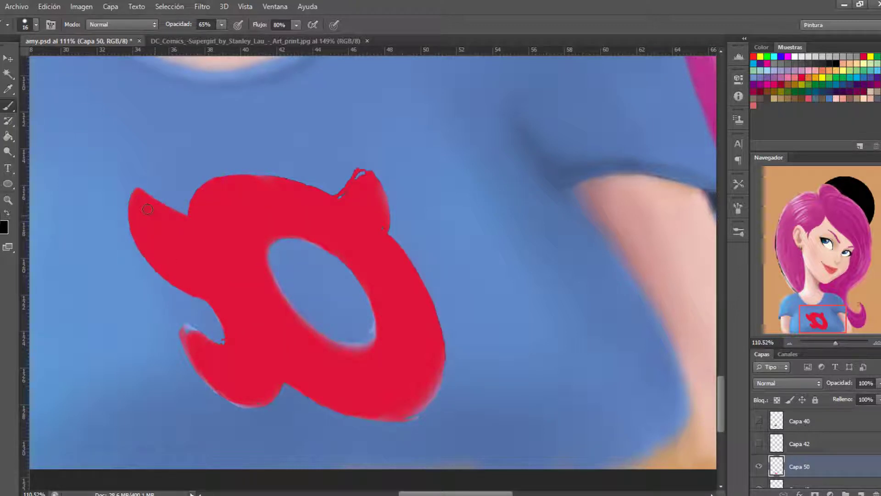
mouse_move(283, 191)
left_mouse_down()
mouse_move(225, 177)
mouse_move(317, 184)
left_mouse_up()
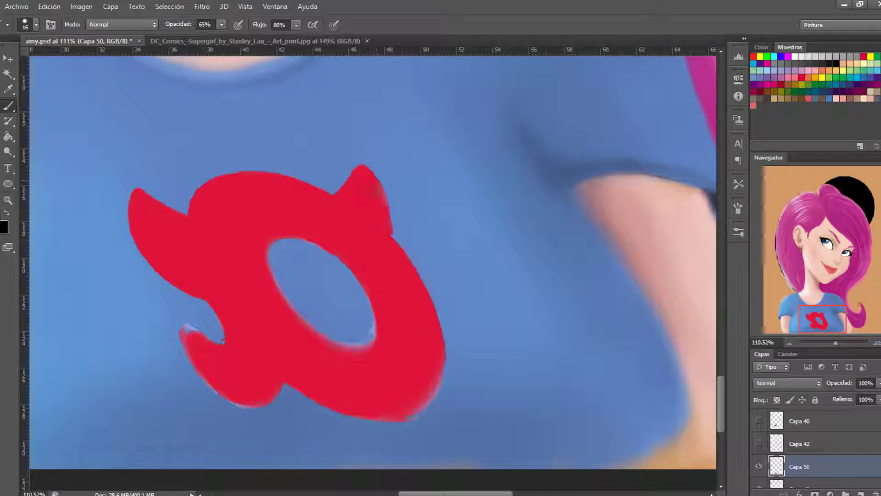
left_click_drag(388, 241, 366, 172)
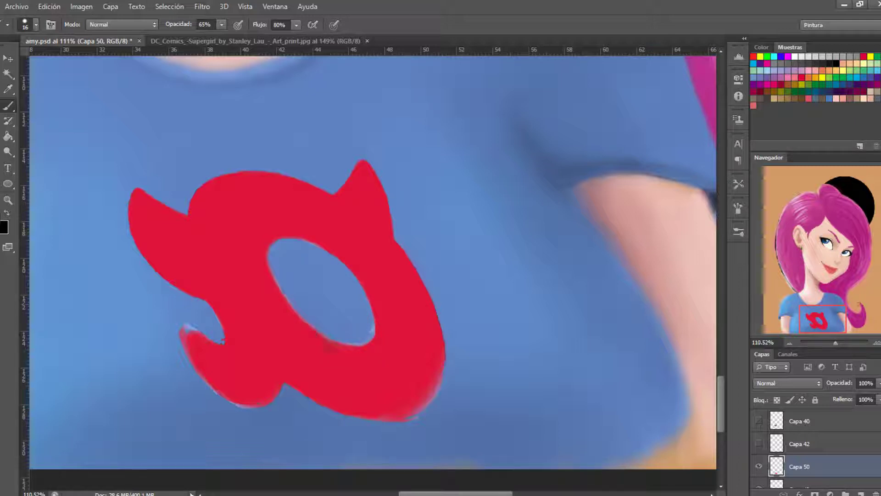
mouse_move(341, 350)
left_mouse_down()
mouse_move(373, 327)
mouse_move(345, 343)
left_mouse_up()
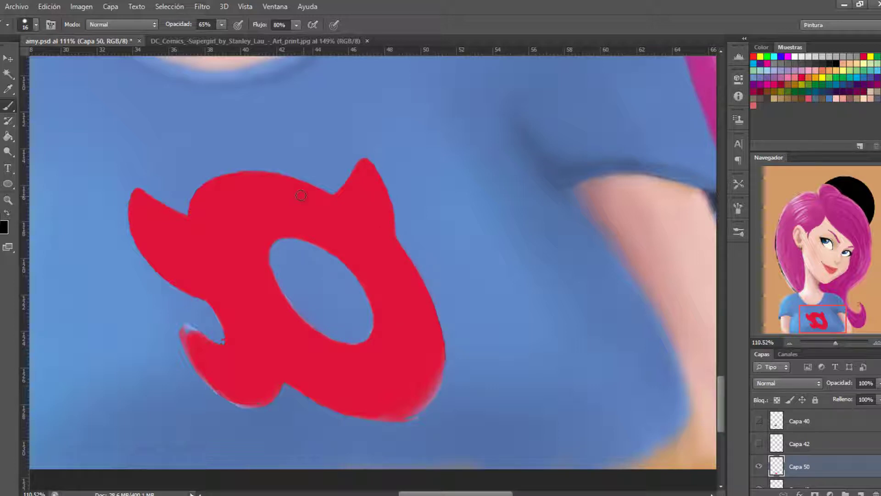
key("h")
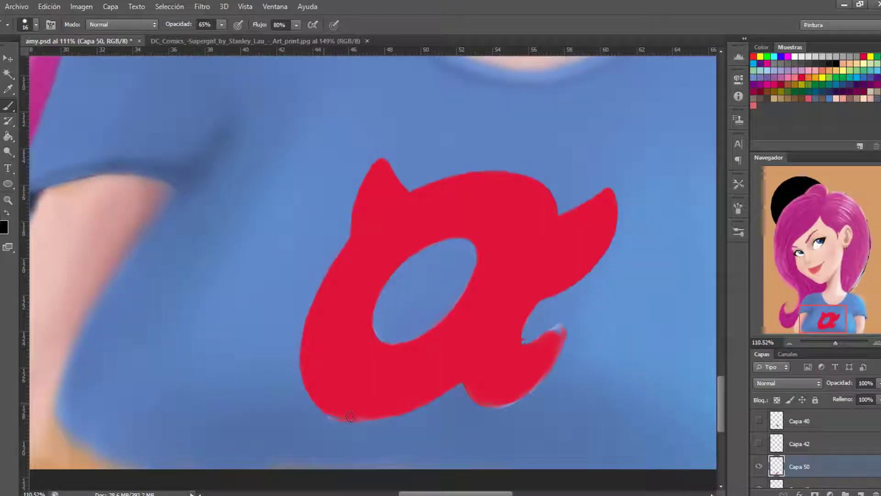
mouse_move(561, 327)
left_mouse_down()
mouse_move(549, 372)
mouse_move(502, 404)
left_mouse_up()
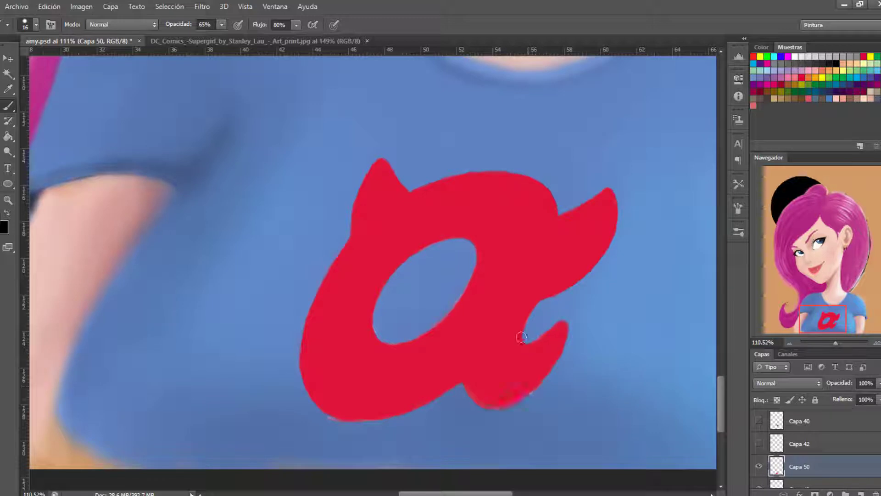
Warp the red emblem slightly so it fits the shirt, and commit the transform
key("ctrl+minus")
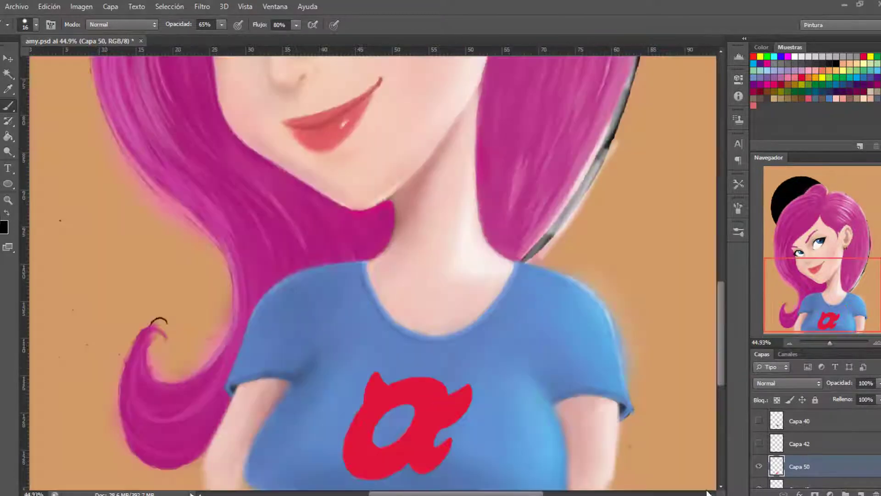
key("ctrl+t")
left_click_drag(474, 370, 477, 367)
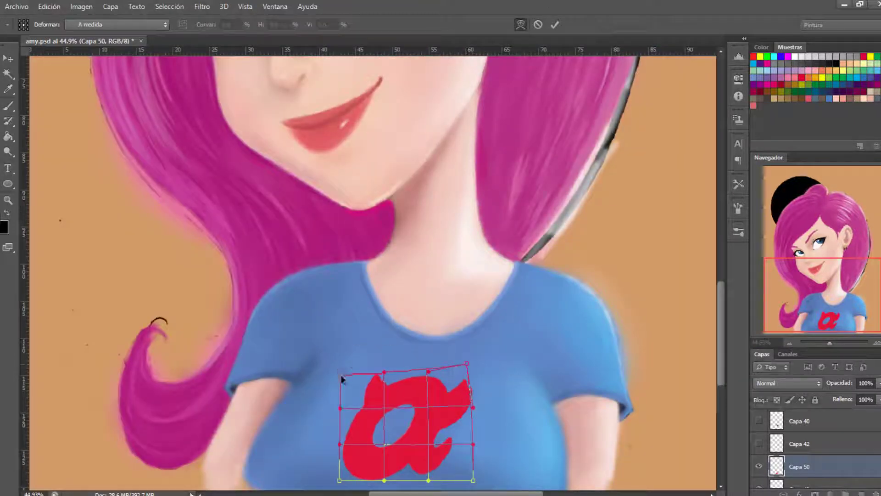
left_click_drag(474, 407, 469, 403)
key("Return")
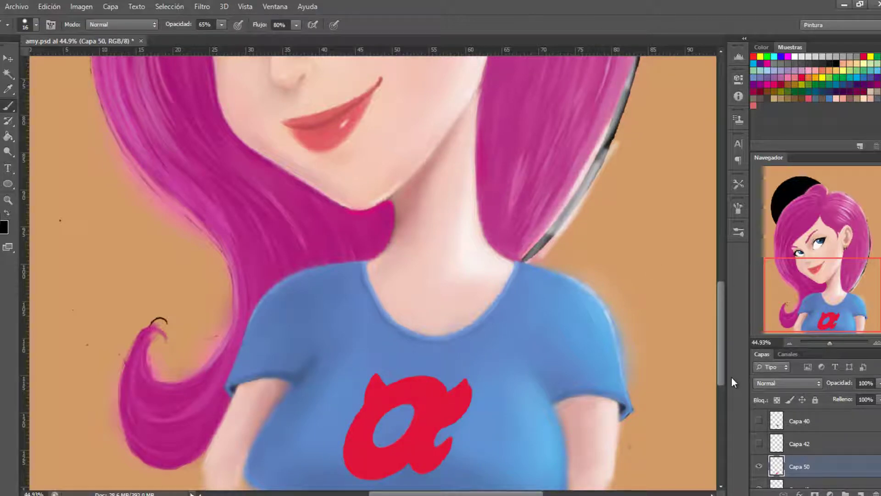
key("ctrl+t")
left_click(520, 24)
key("Return")
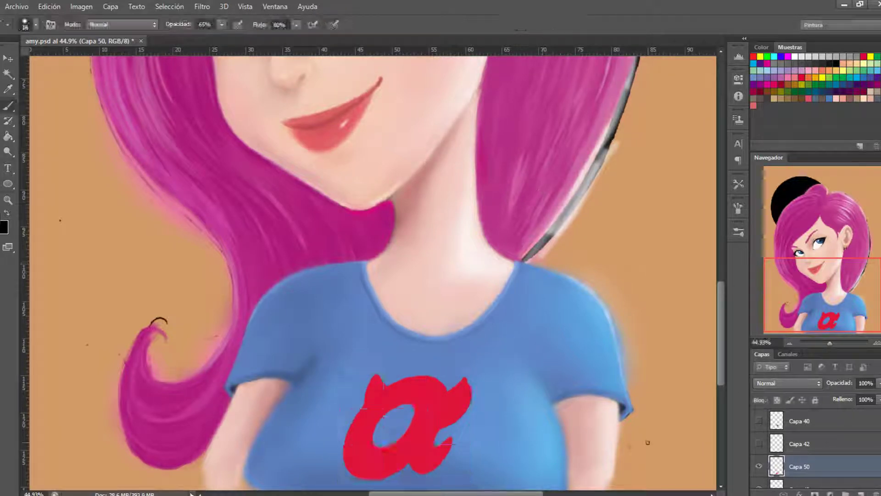
Set the brush to 96% opacity and touch up the emblem's top edge between the horns
scroll(713, 363, "down", 2)
scroll(712, 368, "up", 5)
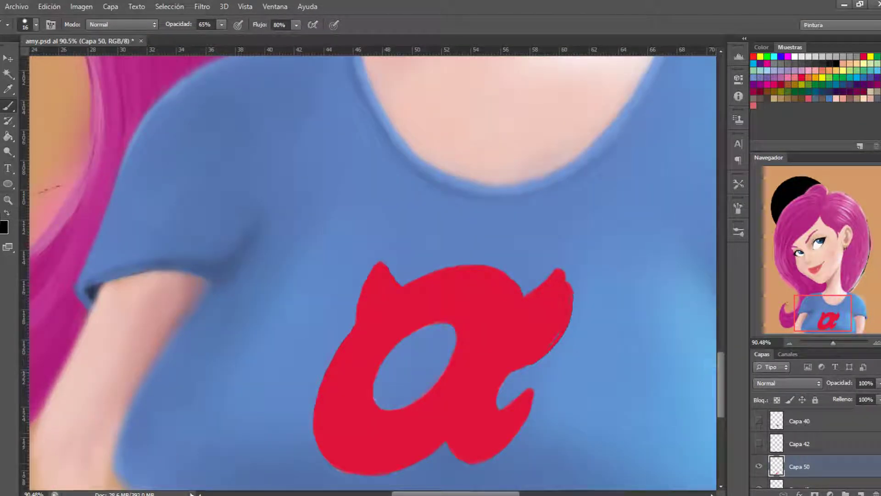
key("bracketleft")
key("9")
key("6")
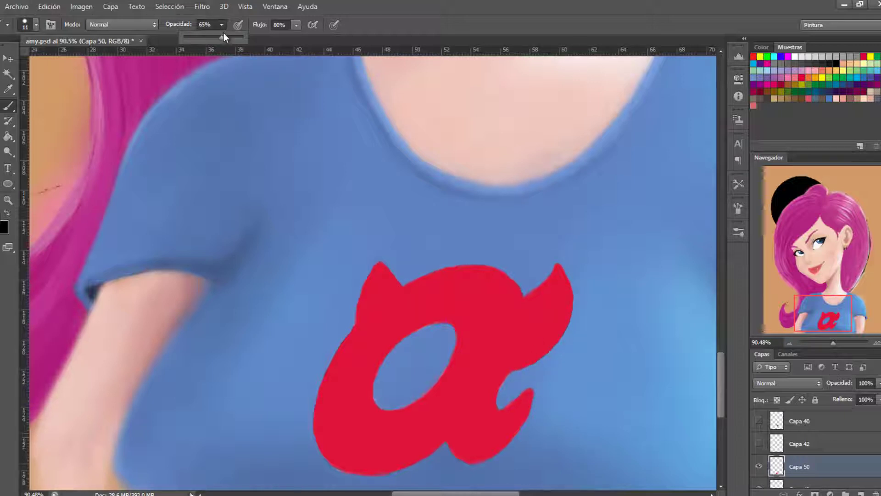
left_click_drag(536, 291, 535, 291)
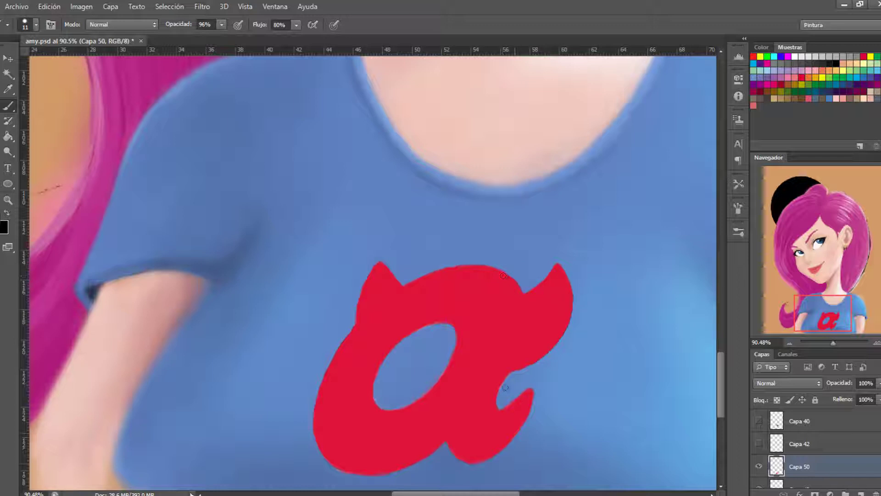
With a 9 px brush, clean the emblem's tail edge and trim the right edge of the red a
scroll(541, 343, "down", 2)
right_click(541, 344)
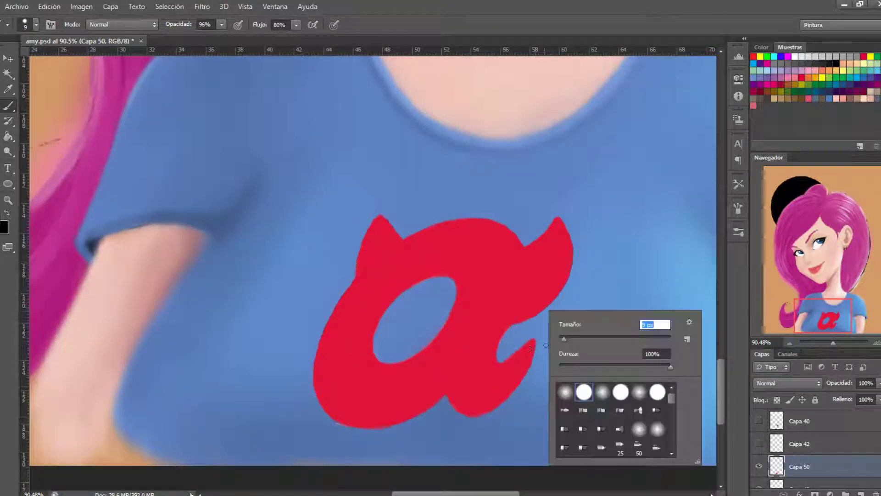
key("Return")
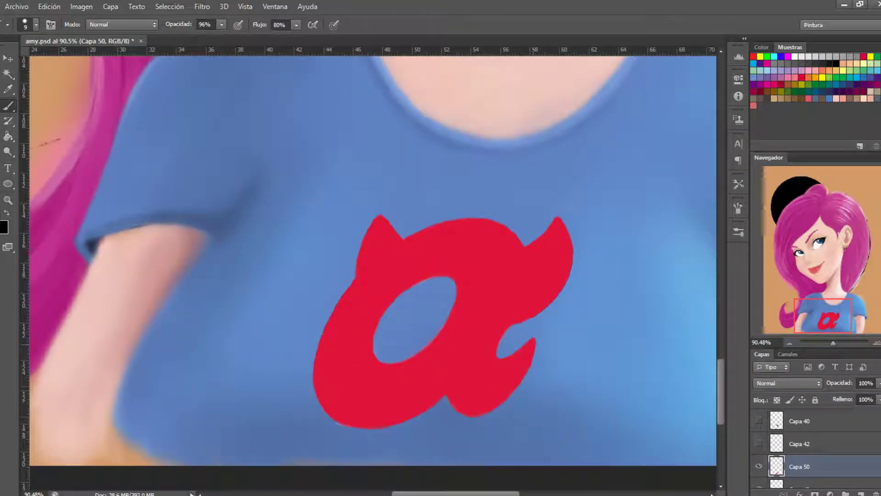
left_click_drag(531, 359, 515, 380)
key("ctrl+1")
right_click(571, 250)
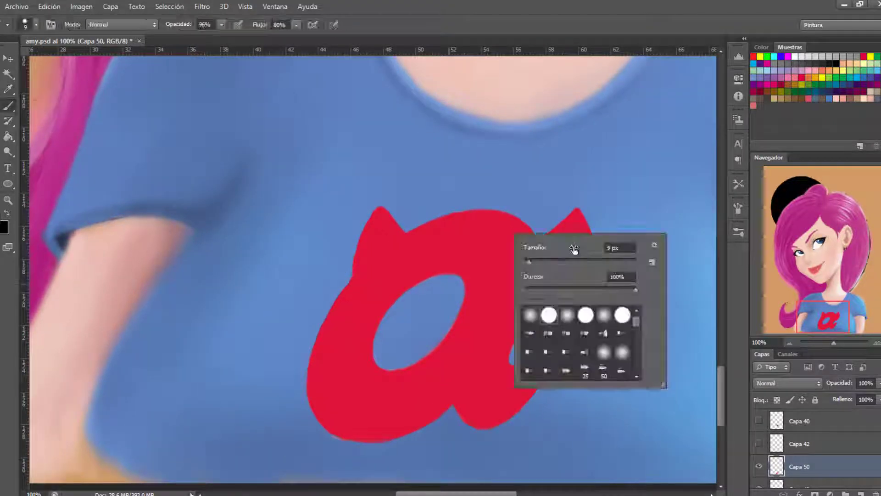
key("Return")
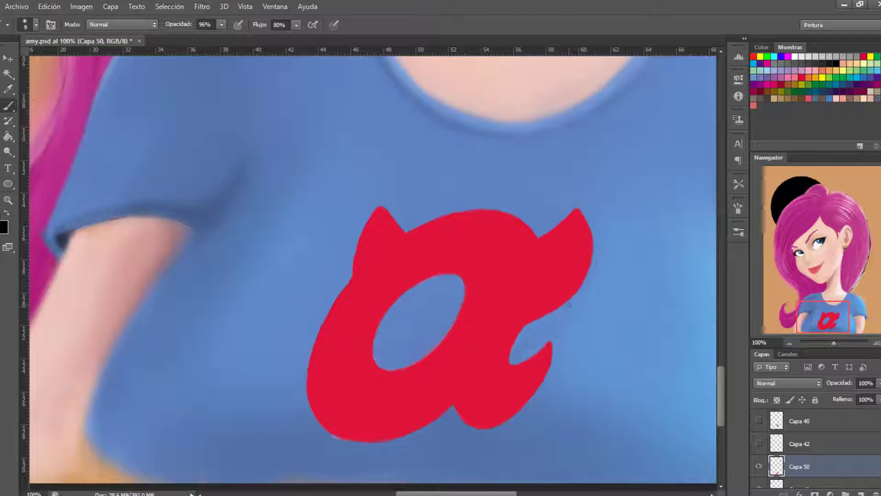
left_click_drag(569, 296, 596, 238)
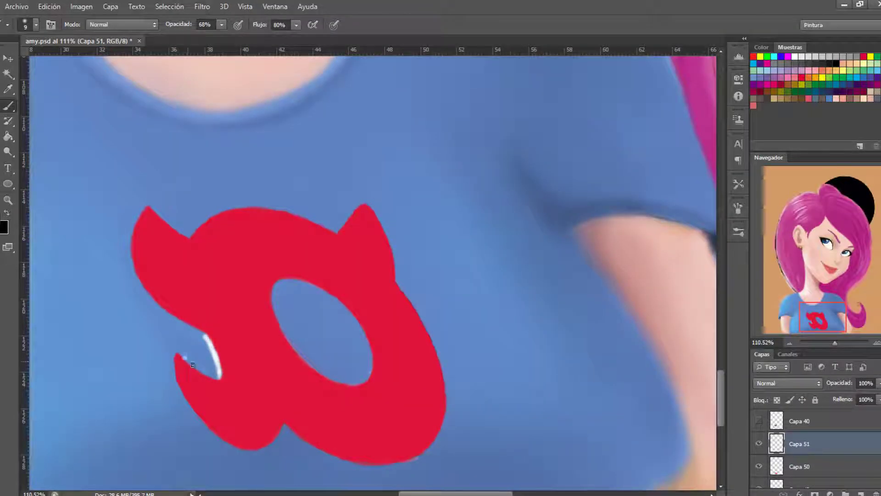
Paint a white outline along the emblem's left edge, right edge, right horn and top
mouse_move(181, 354)
left_mouse_down()
mouse_move(220, 377)
mouse_move(198, 329)
left_mouse_up()
mouse_move(174, 371)
left_mouse_down()
mouse_move(183, 400)
mouse_move(238, 452)
left_mouse_up()
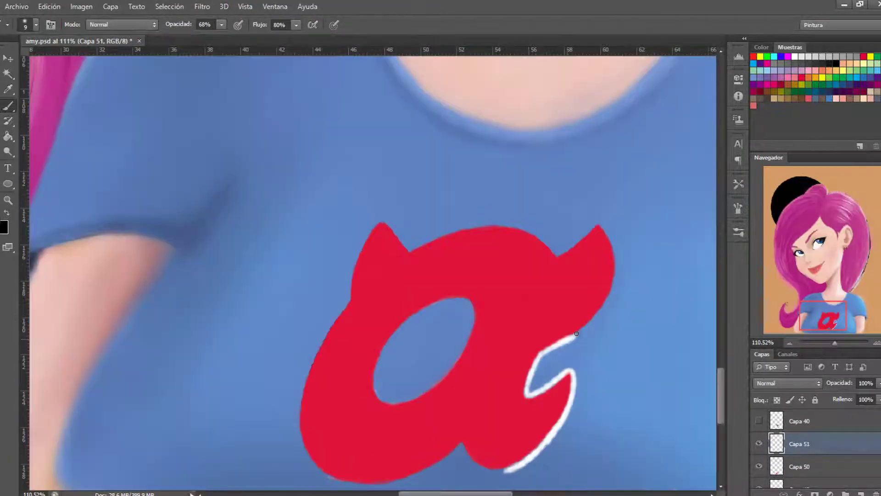
key("h")
mouse_move(603, 308)
left_mouse_down()
mouse_move(616, 276)
mouse_move(602, 225)
mouse_move(613, 252)
mouse_move(597, 220)
mouse_move(570, 246)
left_mouse_up()
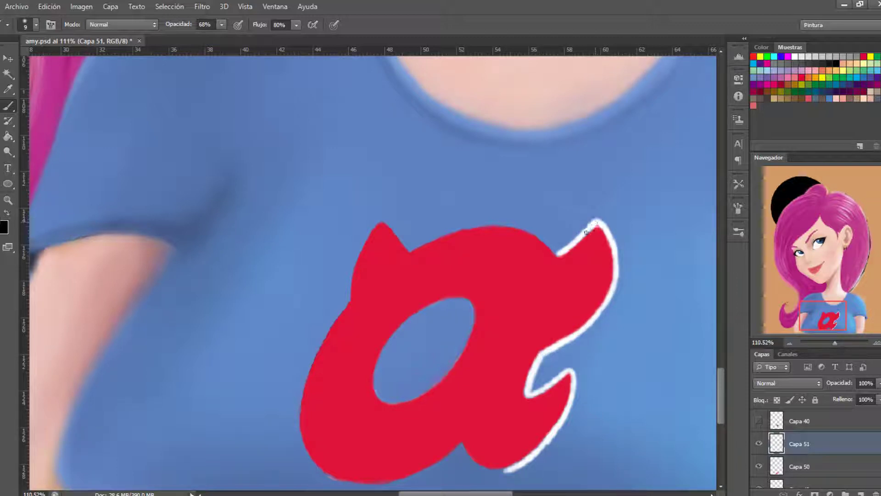
mouse_move(597, 220)
left_mouse_down()
mouse_move(573, 246)
mouse_move(529, 236)
left_mouse_up()
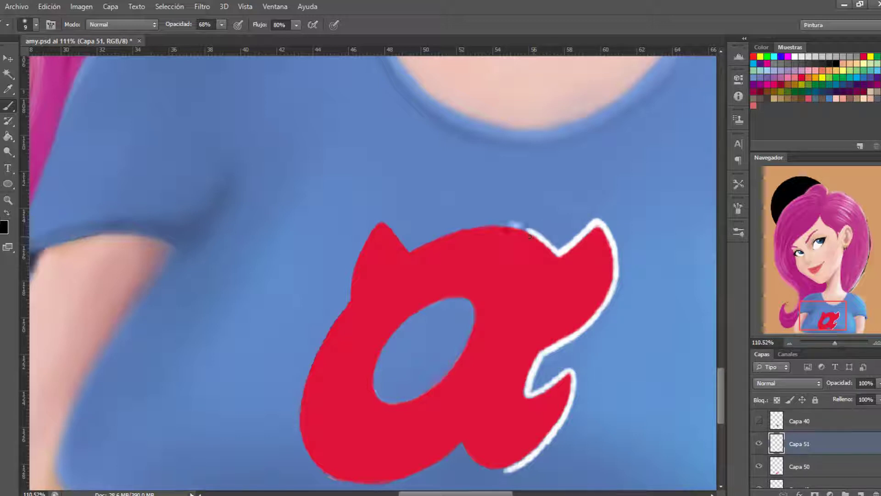
mouse_move(472, 227)
left_mouse_down()
mouse_move(409, 251)
mouse_move(444, 234)
mouse_move(387, 227)
left_mouse_up()
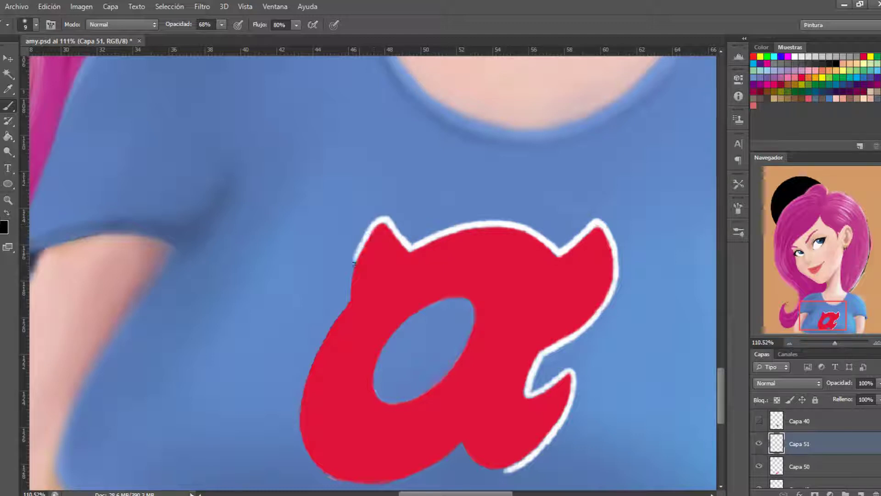
Finish the white outline along the lower-left edge and bottom, and around the a's hole
left_click_drag(354, 264, 347, 301)
scroll(610, 195, "down", 3)
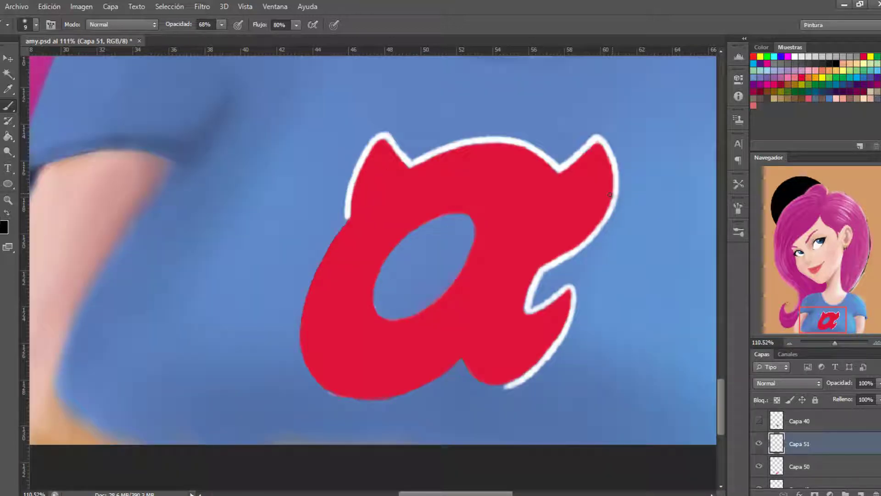
mouse_move(334, 240)
left_mouse_down()
mouse_move(299, 308)
mouse_move(297, 347)
left_mouse_up()
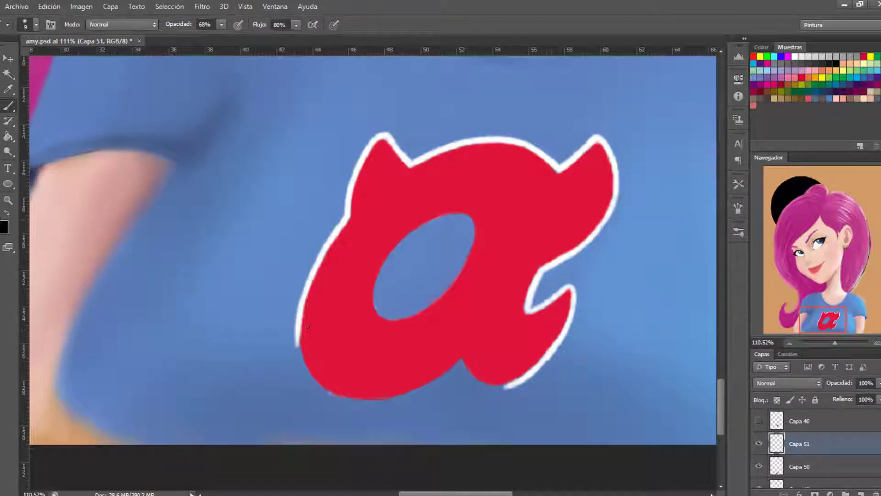
scroll(296, 348, "down", 2)
mouse_move(296, 270)
left_mouse_down()
mouse_move(301, 305)
mouse_move(325, 325)
mouse_move(411, 330)
mouse_move(462, 299)
mouse_move(502, 321)
left_mouse_up()
scroll(473, 314, "up", 1)
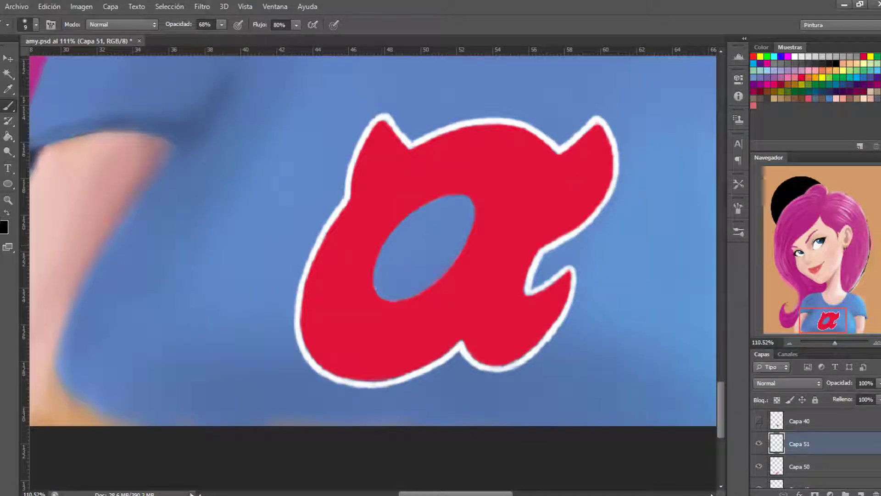
mouse_move(382, 252)
left_mouse_down()
mouse_move(380, 288)
mouse_move(436, 283)
mouse_move(397, 232)
mouse_move(435, 202)
left_mouse_up()
mouse_move(434, 280)
left_mouse_down()
mouse_move(472, 218)
mouse_move(434, 200)
mouse_move(472, 204)
mouse_move(453, 265)
left_mouse_up()
left_click_drag(473, 216, 379, 275)
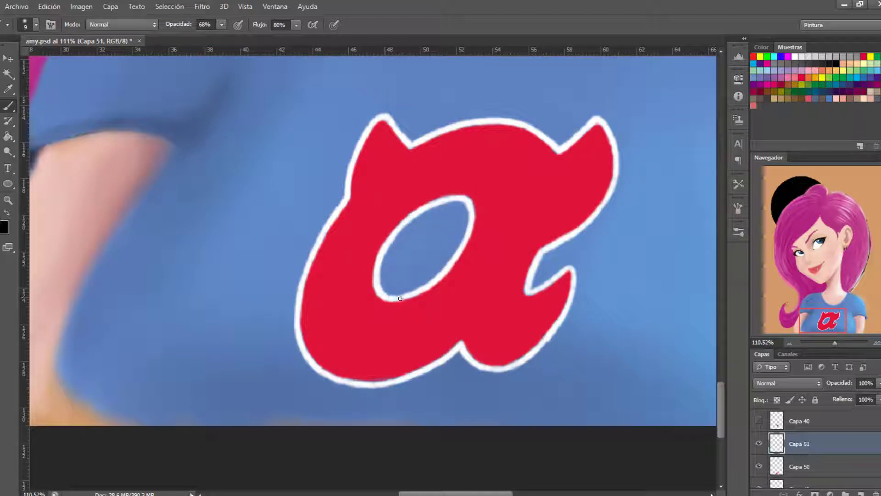
Colourize the layer via Hue/Saturation with Hue 15, Saturation 46 and adjusted Lightness
key("ctrl+minus")
key("ctrl+u")
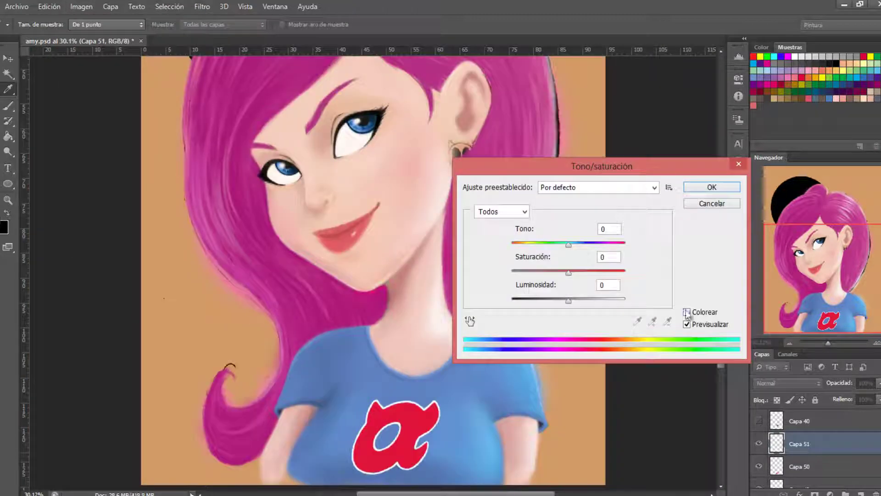
left_click_drag(568, 301, 554, 319)
left_click_drag(540, 272, 512, 272)
left_click_drag(554, 300, 558, 301)
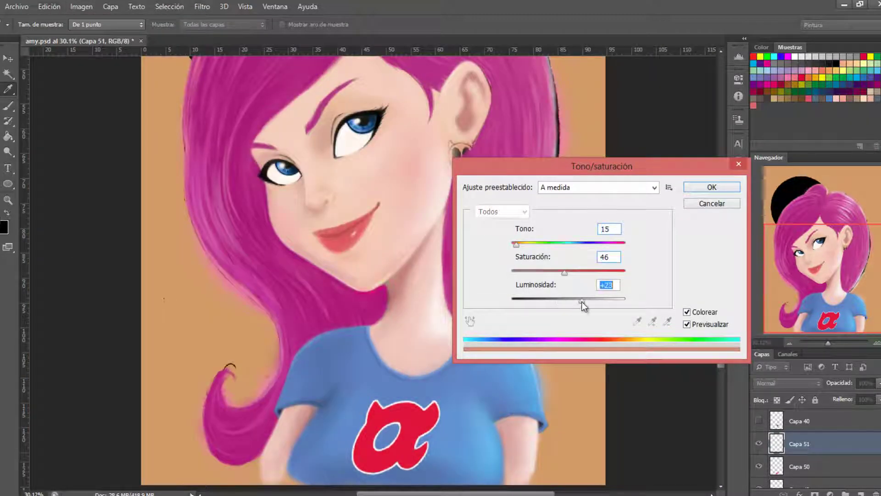
left_click_drag(512, 244, 516, 244)
key("Return")
key("b")
scroll(688, 243, "up", 2)
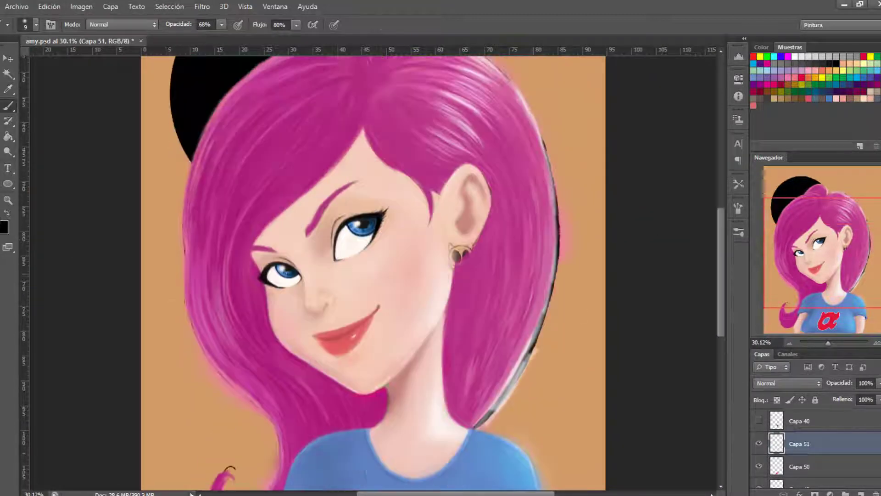
scroll(272, 101, "up", 4)
Deepen and extend the inner ear shading with a smaller brush at 23% opacity
key("i")
key("b")
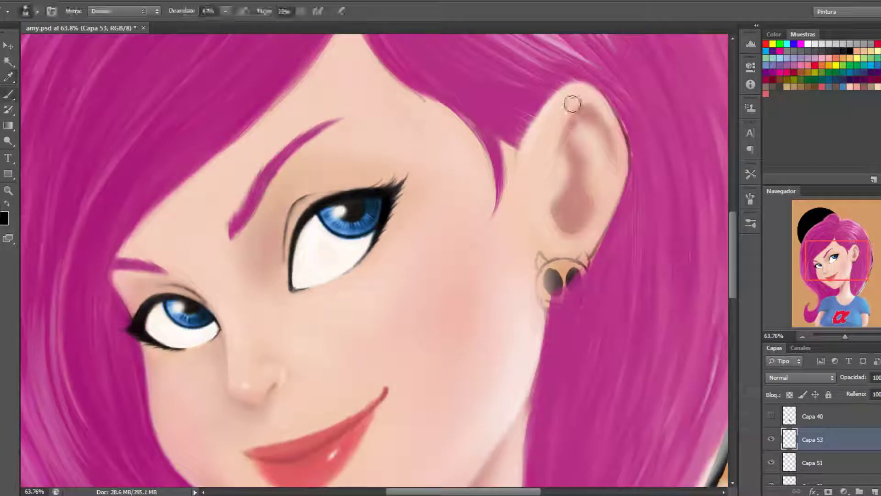
key("i")
key("b")
right_click(579, 167)
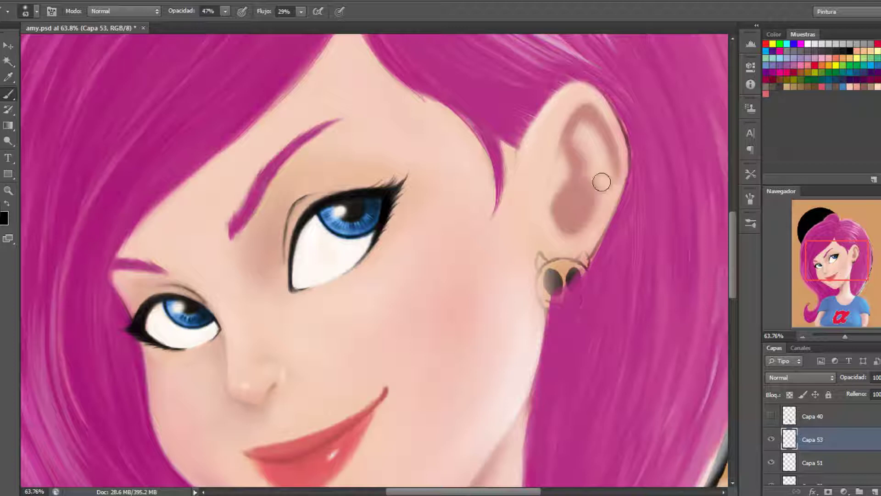
left_click_drag(602, 181, 622, 179)
left_click(224, 11)
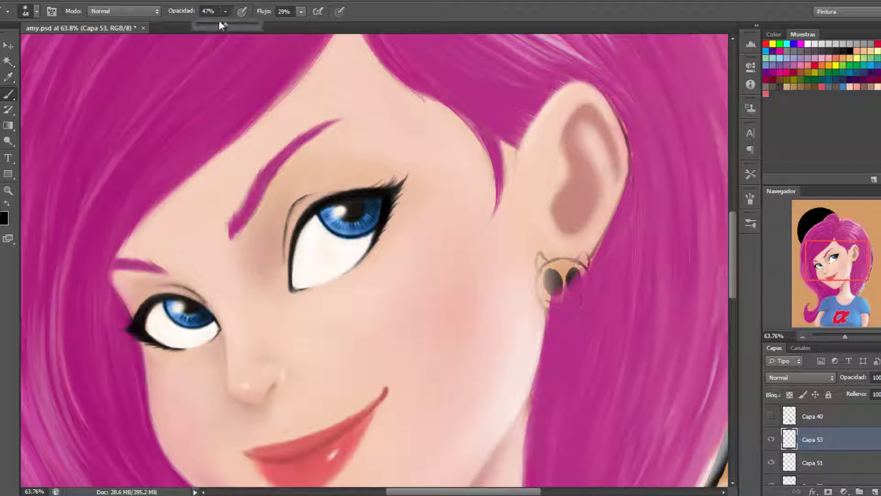
left_click_drag(220, 25, 212, 25)
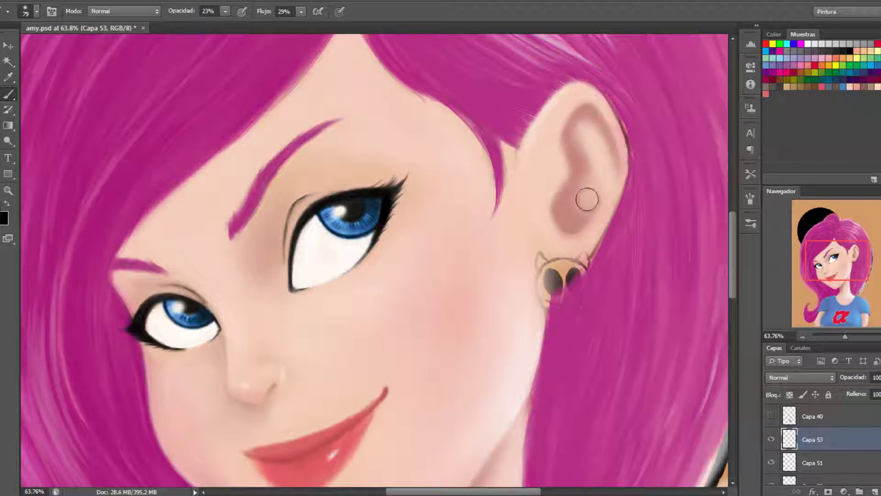
left_click_drag(581, 199, 618, 177)
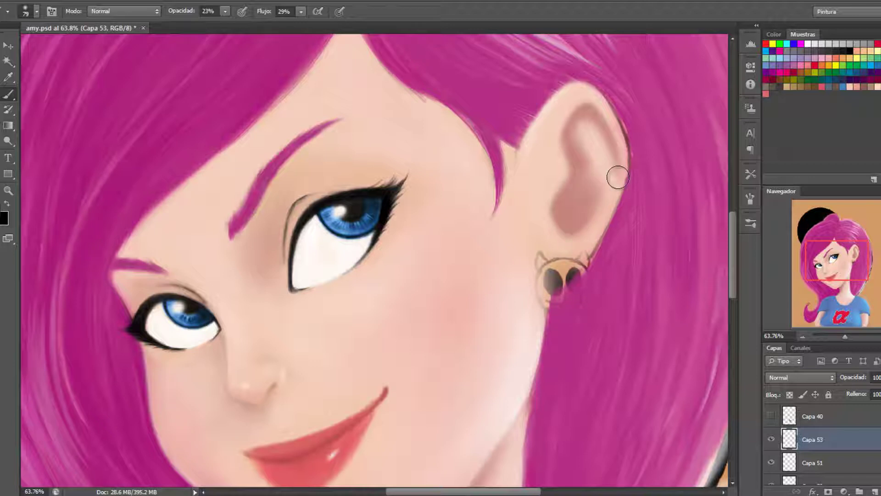
Sample a face skin tone and brighten the ear's outer rim, raising brush opacity to 36%
key("i")
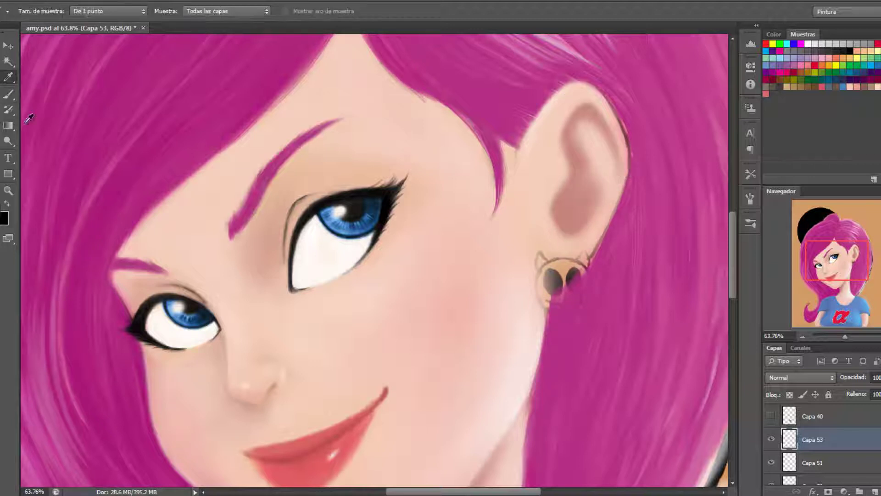
left_click(9, 95)
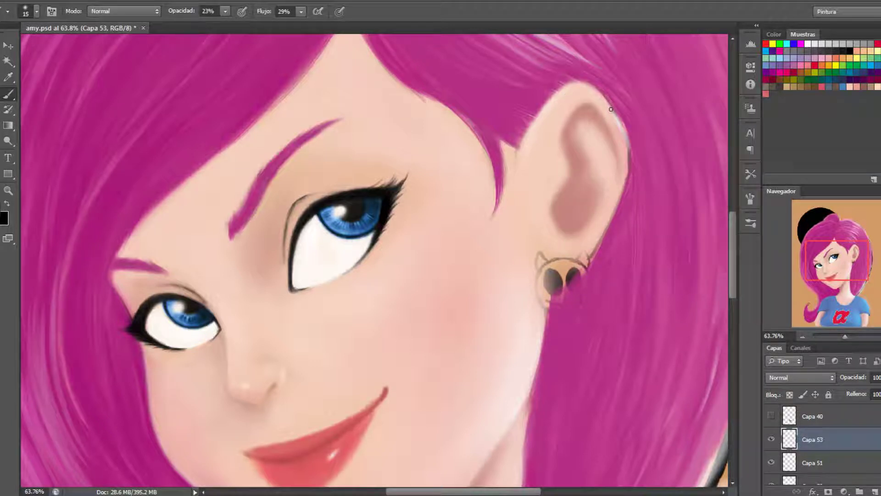
left_click_drag(595, 248, 603, 96)
right_click(617, 182)
left_click_drag(634, 195, 647, 195)
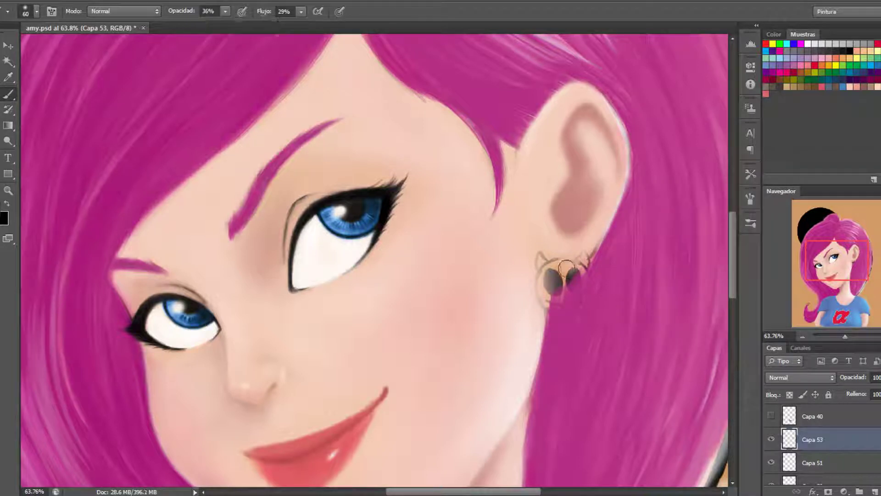
left_click_drag(551, 262, 578, 271)
left_click(225, 11)
mouse_move(210, 24)
left_mouse_down()
mouse_move(218, 29)
mouse_move(212, 25)
left_mouse_up()
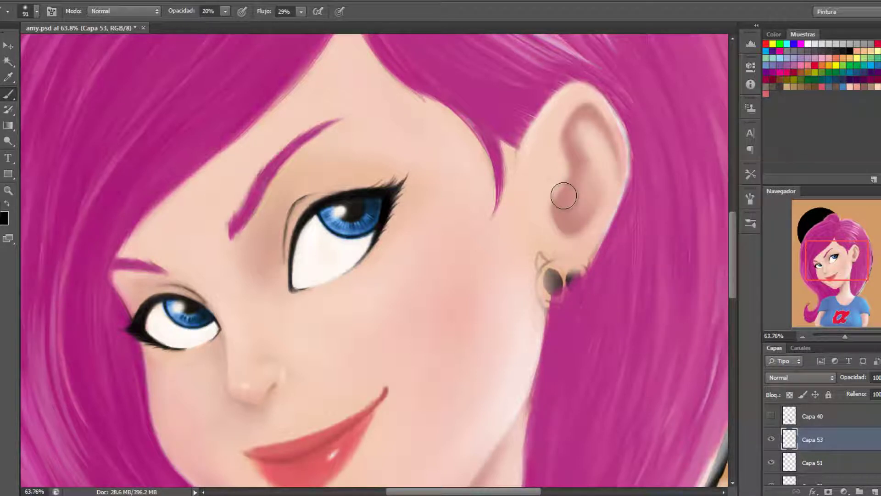
right_click(680, 195)
left_click(679, 195)
key("Return")
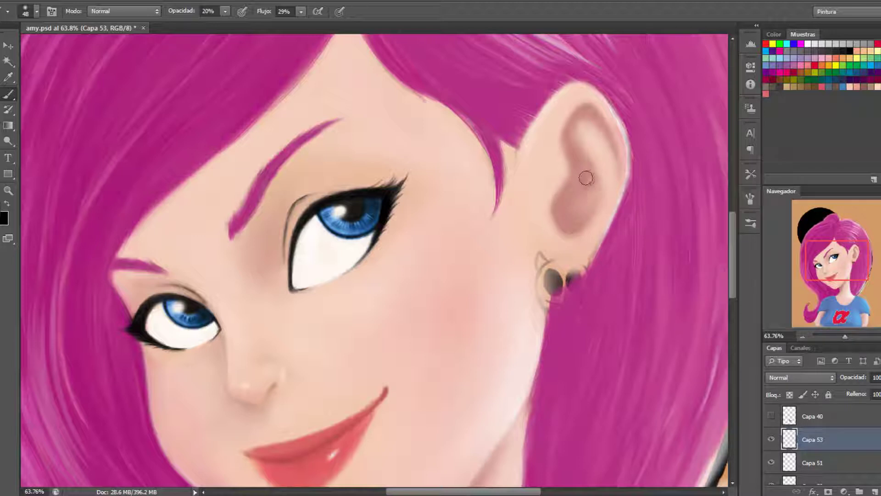
Lighten the upper inner ear with a lighter sampled skin tone
left_click(582, 205, "alt")
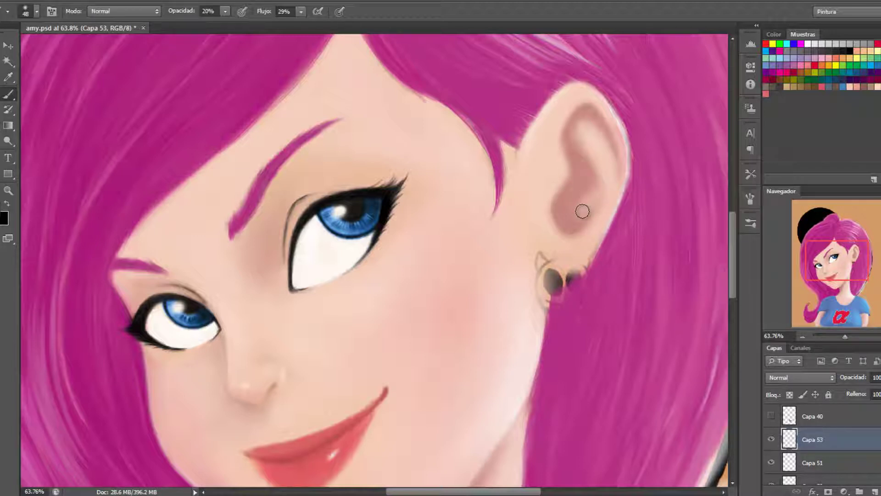
key("bracketright")
key("bracketright")
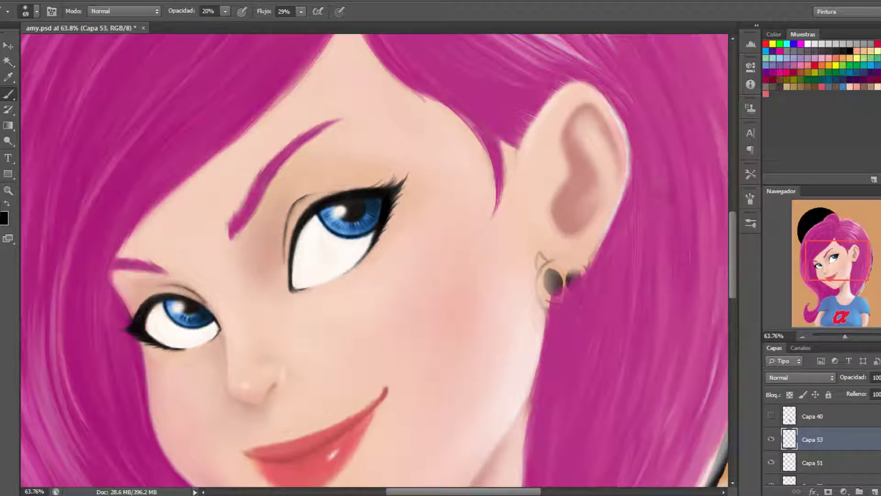
left_click_drag(586, 143, 590, 165)
right_click(627, 154)
key("Return")
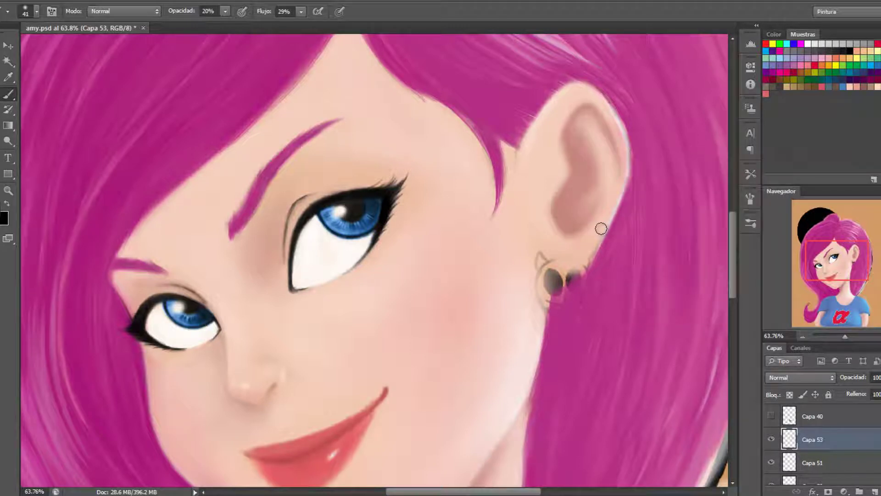
key("i")
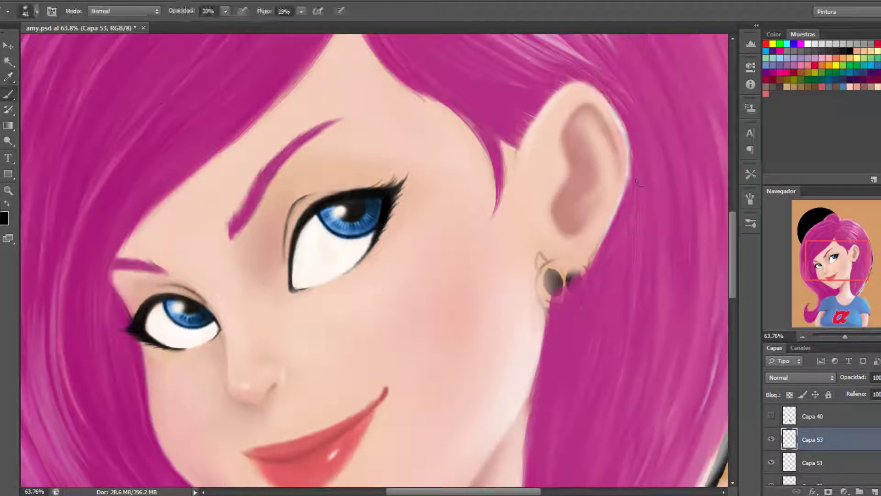
Paint skin tone over the earring sketch with a 25 px brush, then lower opacity to 13%
key("b")
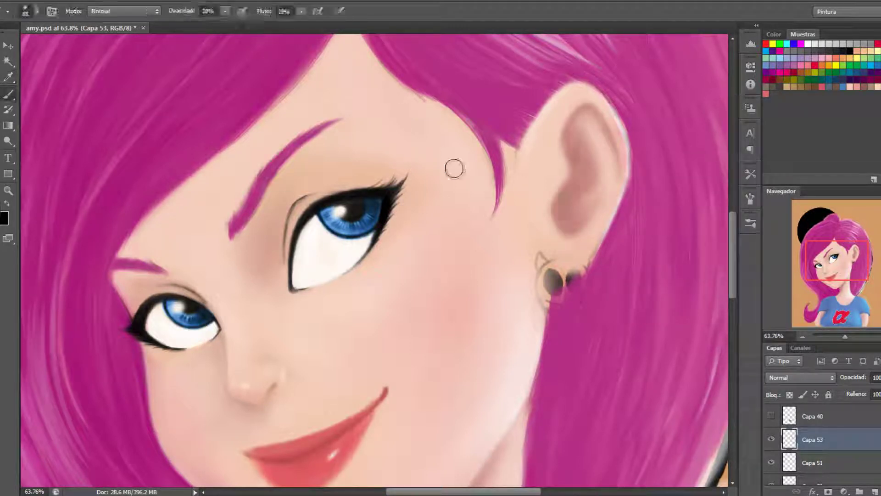
key("i")
key("b")
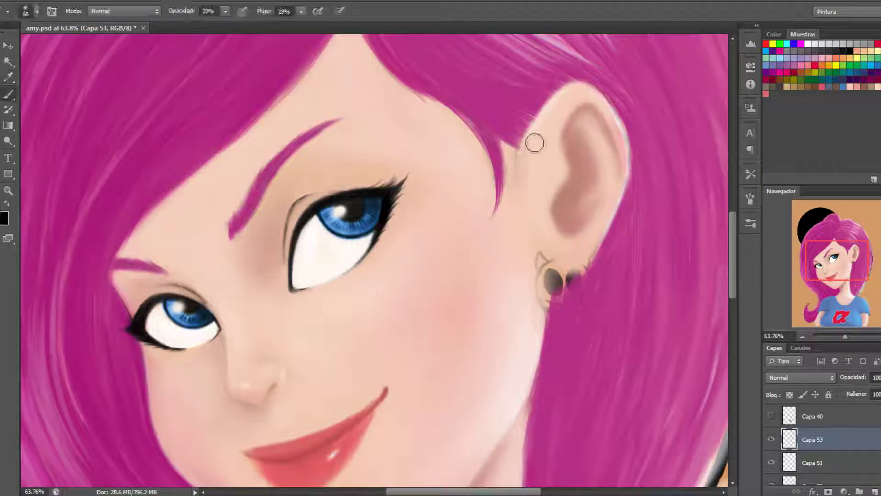
right_click(560, 137)
scroll(628, 158, "down", 2)
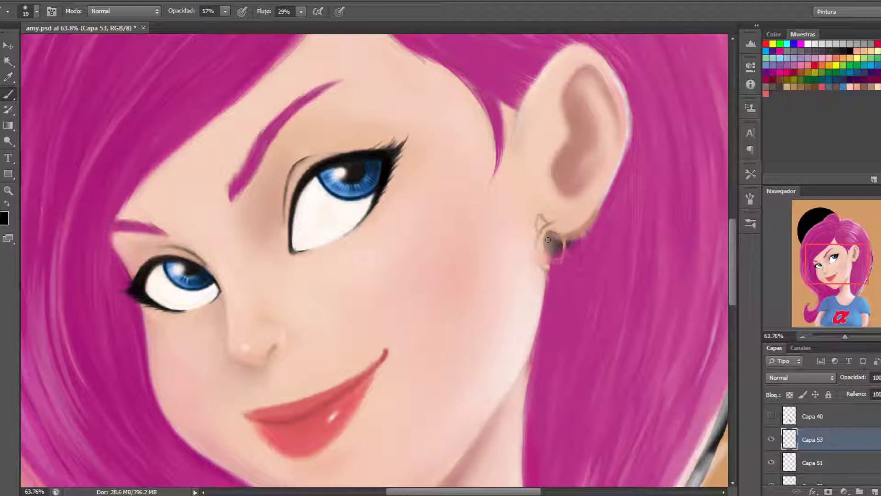
right_click(562, 260)
type("25")
key("Return")
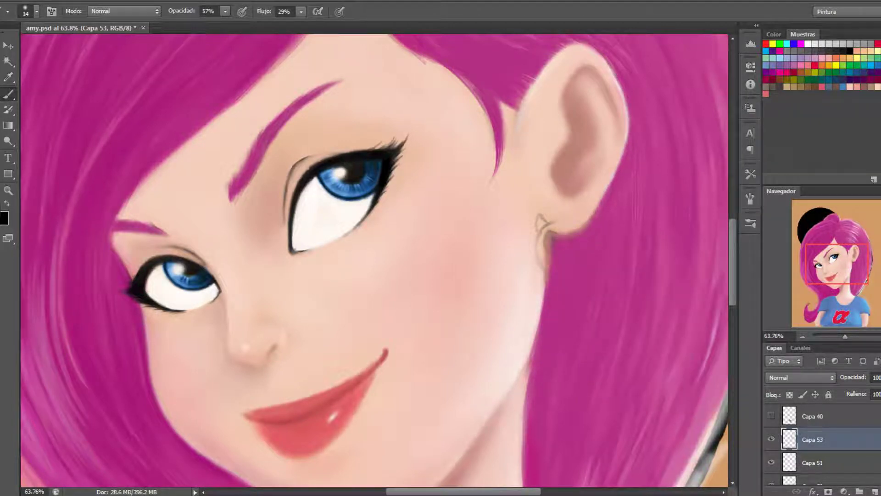
scroll(452, 59, "up", 2)
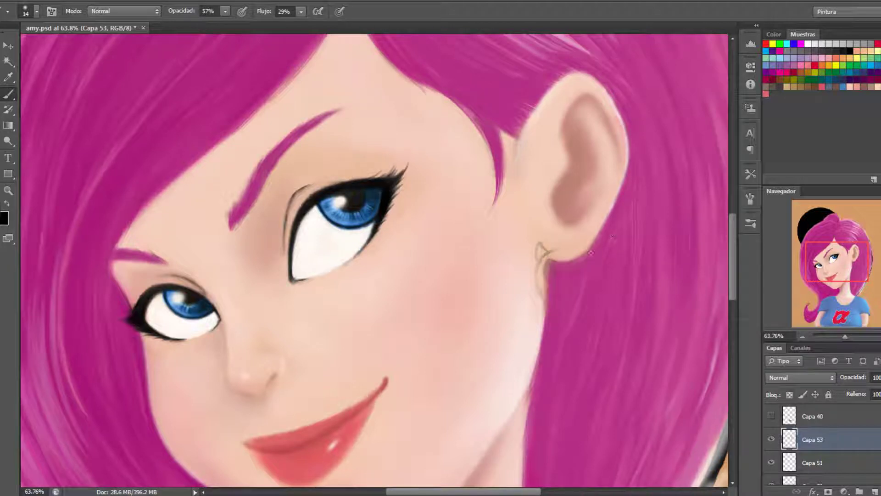
left_click(541, 251)
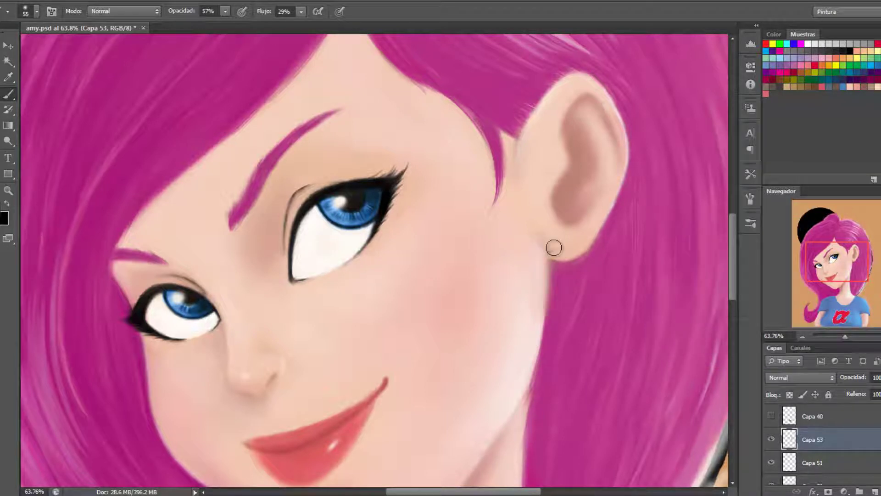
left_click_drag(225, 11, 198, 26)
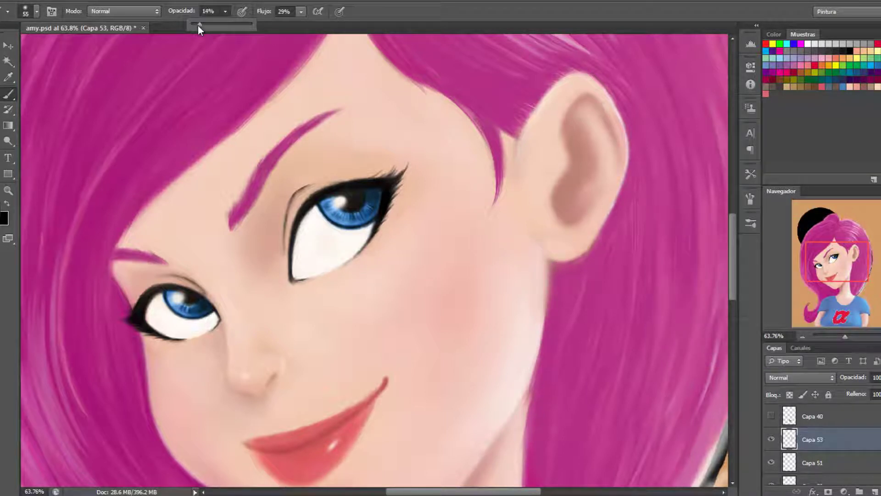
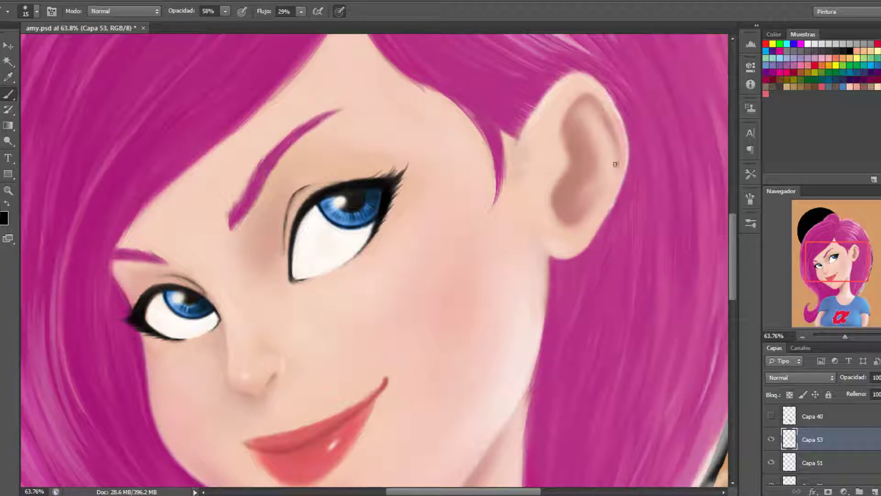
Make the brush slightly smaller, lower its opacity to 25%, and return to the Brush tool
right_click(601, 158)
key("Return")
left_click(225, 11)
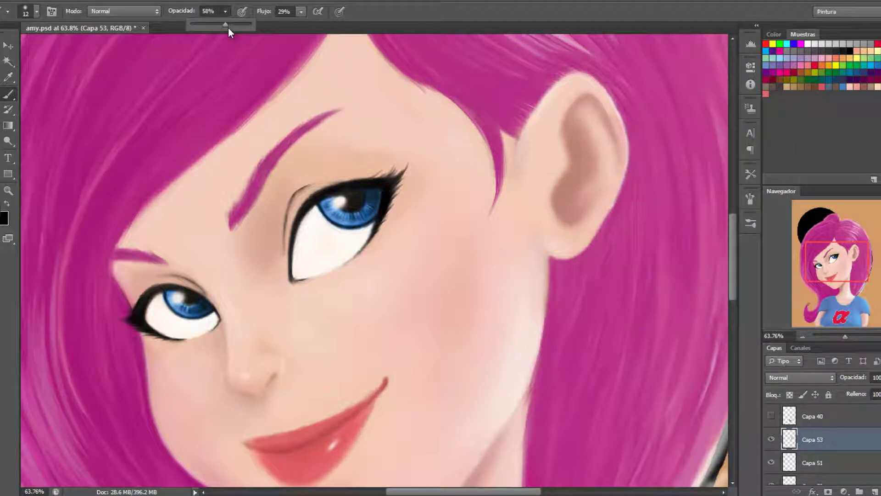
left_click_drag(226, 25, 206, 24)
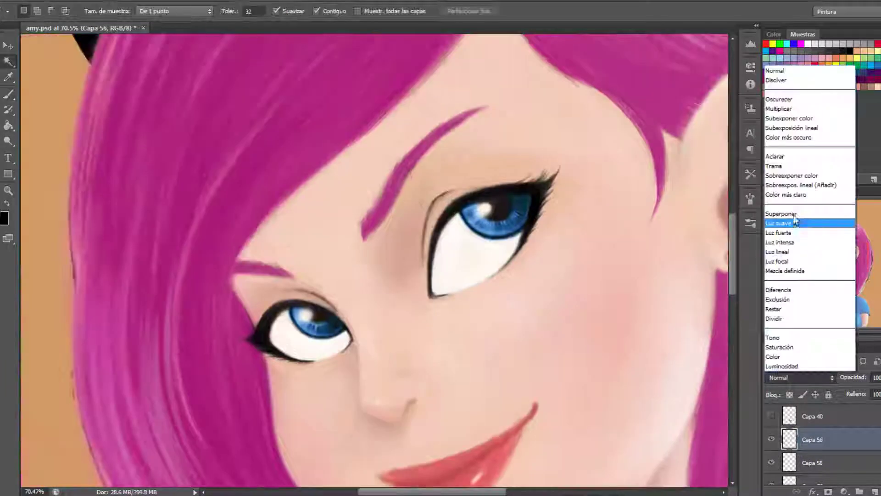
left_click(8, 94)
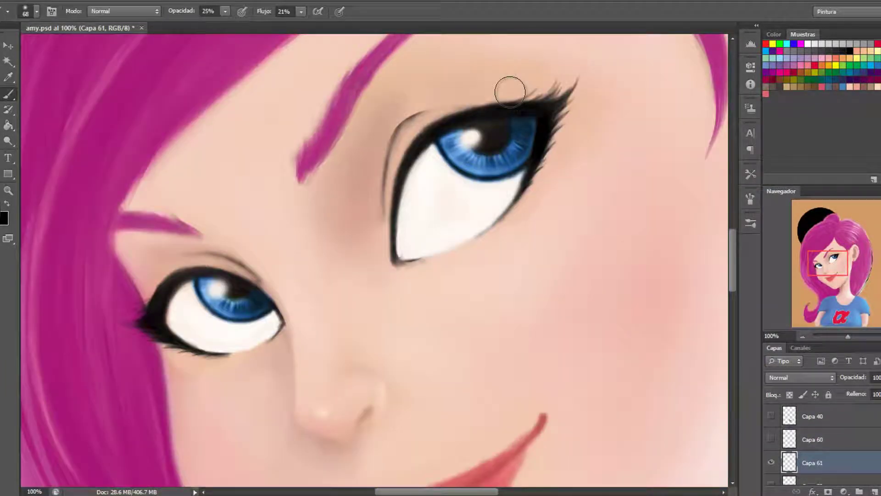
At 7% opacity, paint soft pink shading along both eyelid creases
key("bracketleft")
key("bracketleft")
key("bracketleft")
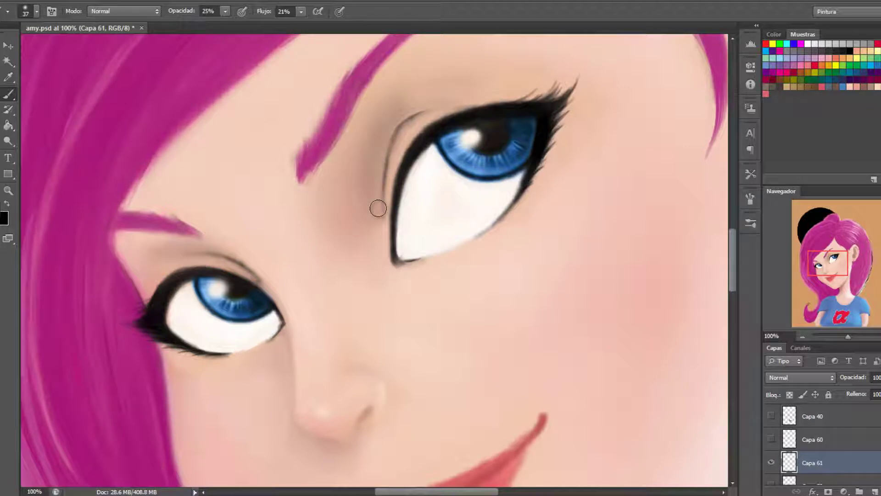
mouse_move(378, 209)
left_mouse_down()
mouse_move(399, 112)
mouse_move(395, 126)
left_mouse_up()
key("bracketleft")
key("bracketleft")
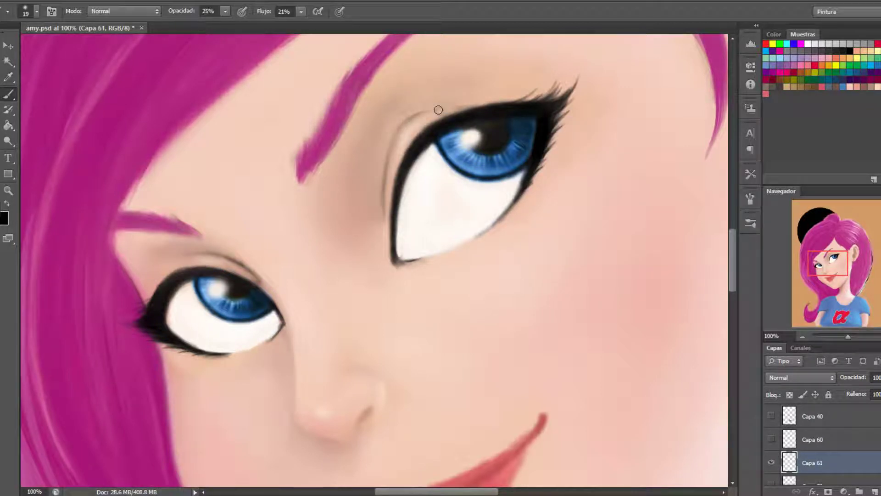
key("0")
key("7")
key("bracketright")
right_click(464, 151)
key("Escape")
key("bracketright")
left_click_drag(387, 155, 398, 149)
left_click_drag(175, 250, 256, 258)
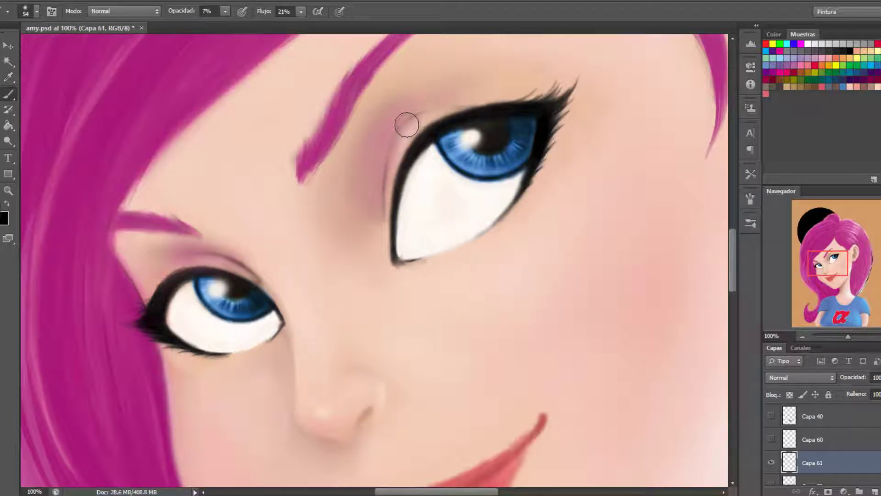
left_click_drag(386, 197, 427, 107)
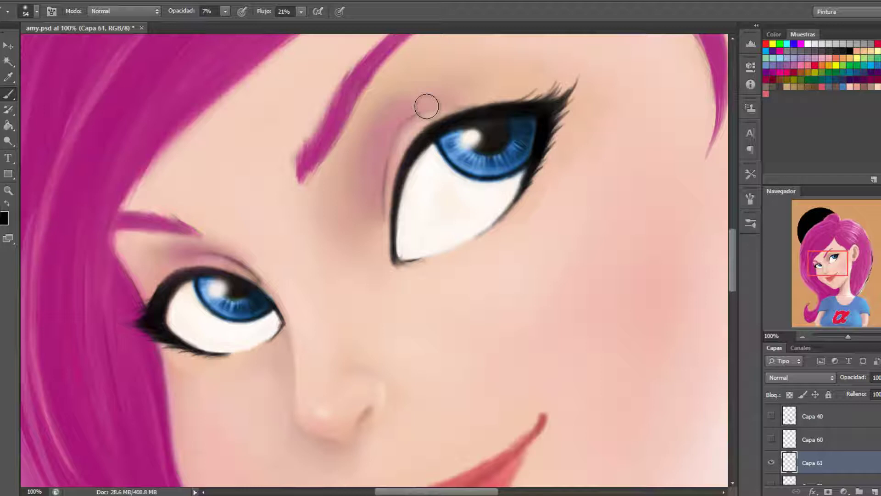
Set the brush to 15 px at 25% opacity and zoom the view to about 90%
right_click(468, 136)
type("15")
key("Return")
key("2")
key("5")
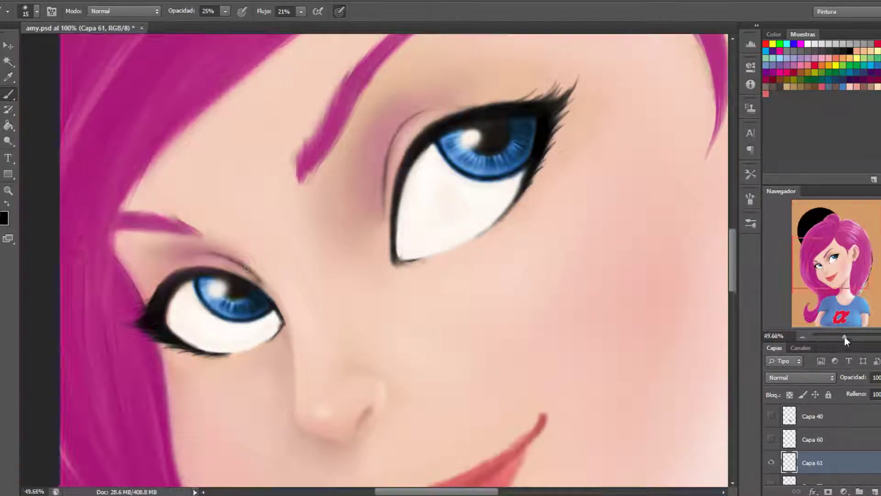
left_click_drag(844, 337, 847, 337)
At 10% opacity, slightly darken the crease above the smaller eye
right_click(424, 172)
key("Escape")
key("0")
key("6")
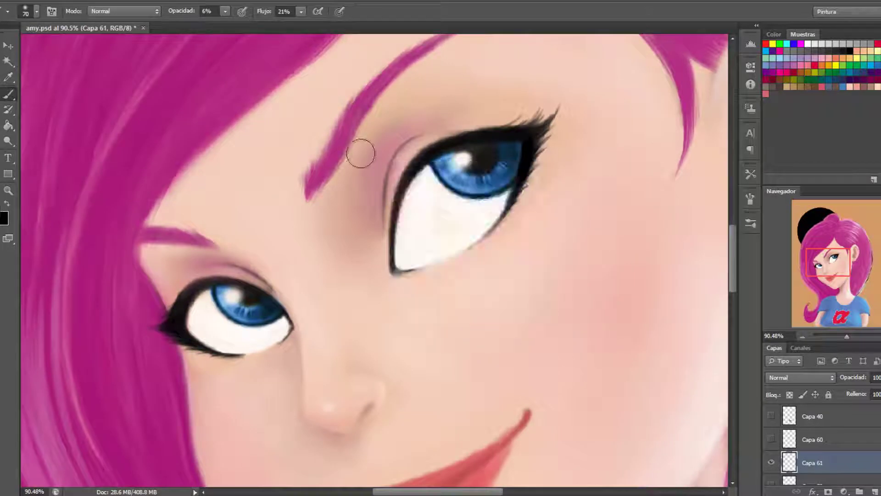
key("bracketright")
right_click(382, 193)
left_click_drag(225, 11, 239, 24)
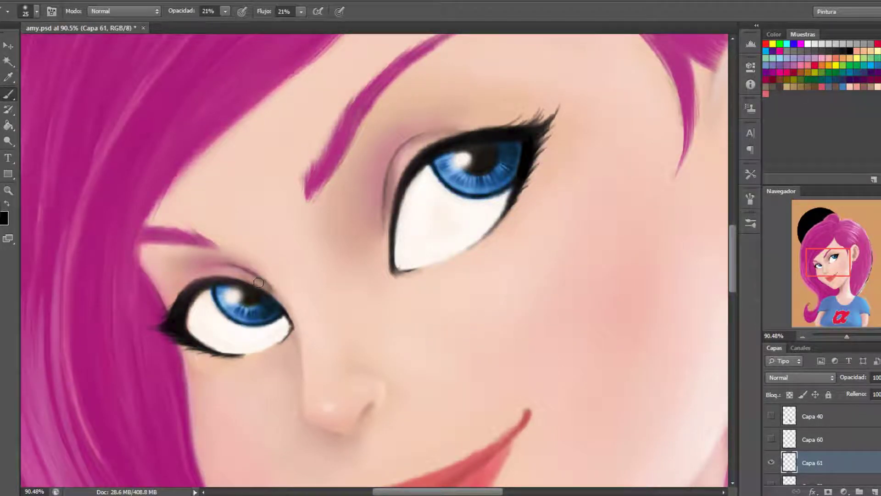
left_click_drag(258, 283, 186, 273)
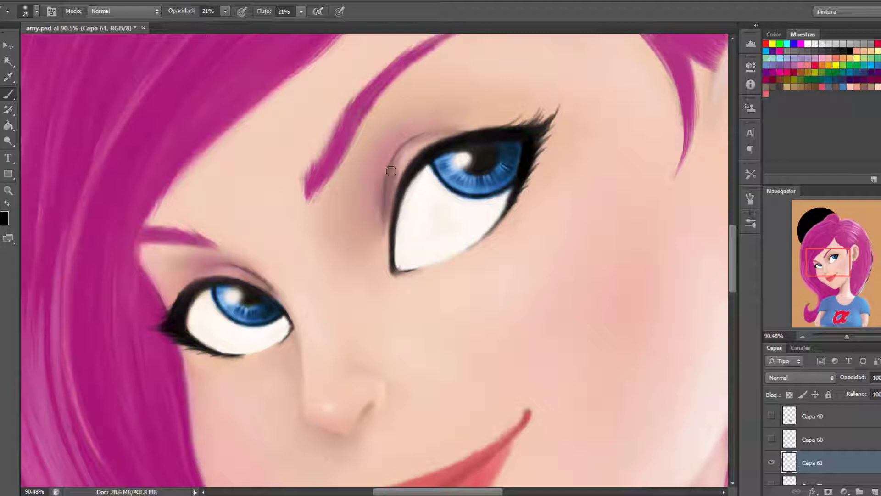
Sample a colour from the painting and resize the brush to 19, then 100
scroll(236, 212, "up", 2)
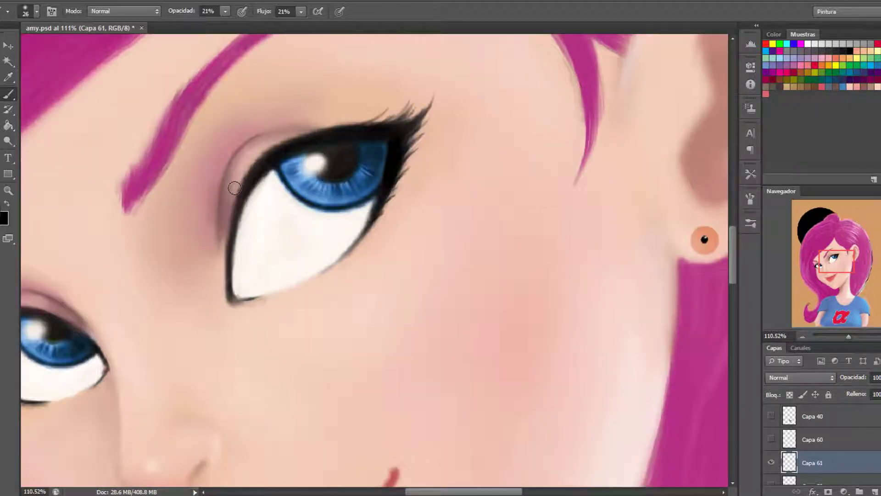
key("i")
key("b")
right_click(297, 153)
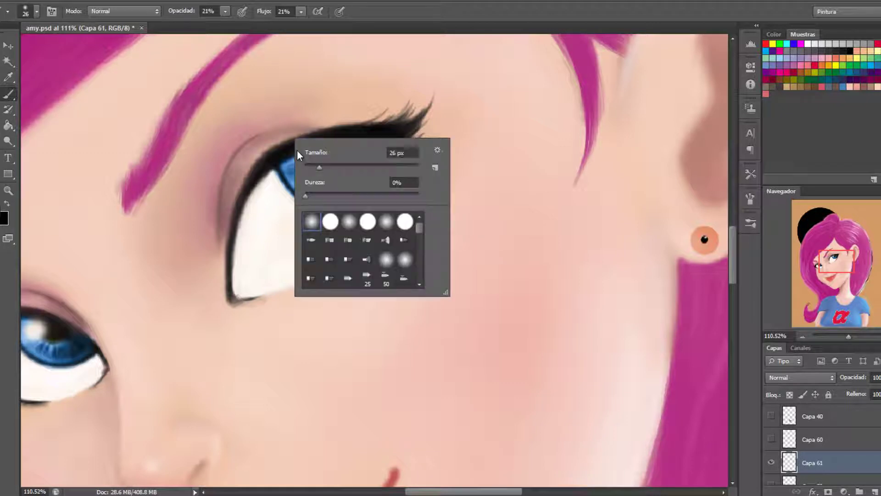
left_click_drag(319, 168, 316, 167)
key("Return")
scroll(340, 304, "left", 5)
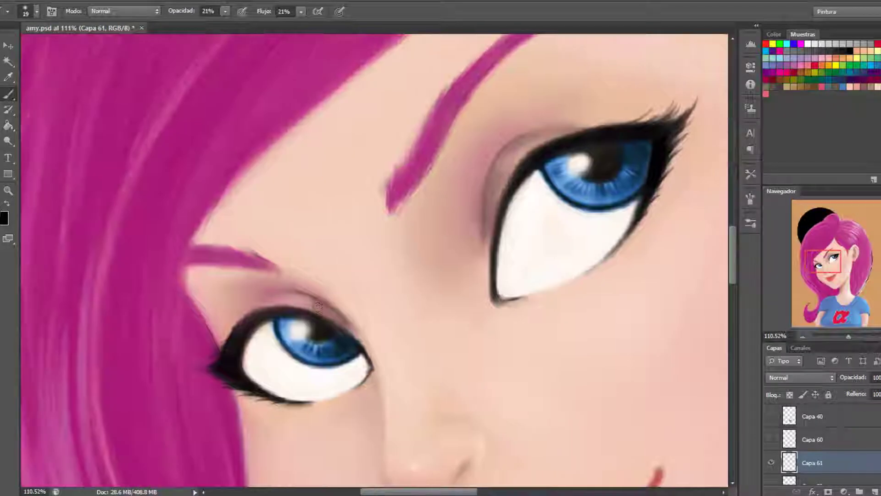
scroll(340, 304, "down", 1)
right_click(433, 226)
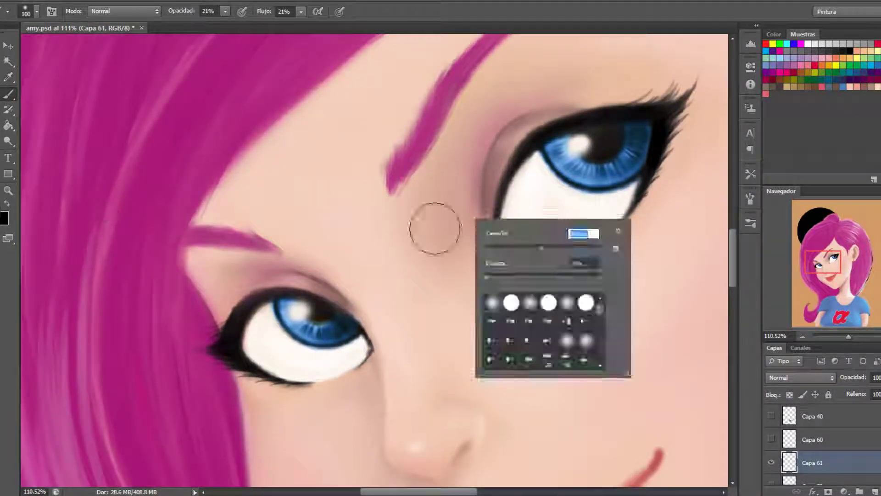
left_click_drag(510, 232, 551, 233)
key("Return")
Add a new empty layer, Capa 62, and set the brush to 69 px
key("ctrl+shift+alt+n")
right_click(545, 246)
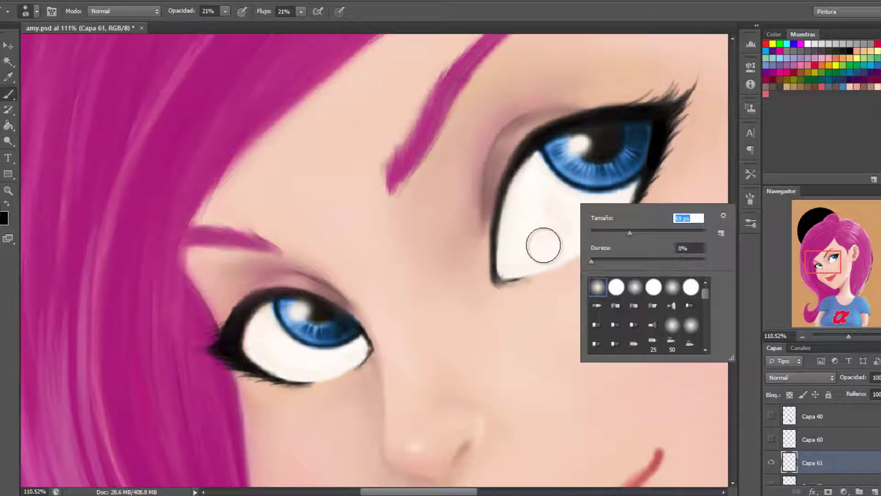
key("Return")
Zoom in on the larger eye and shrink the brush to 13 px
scroll(322, 161, "up", 1)
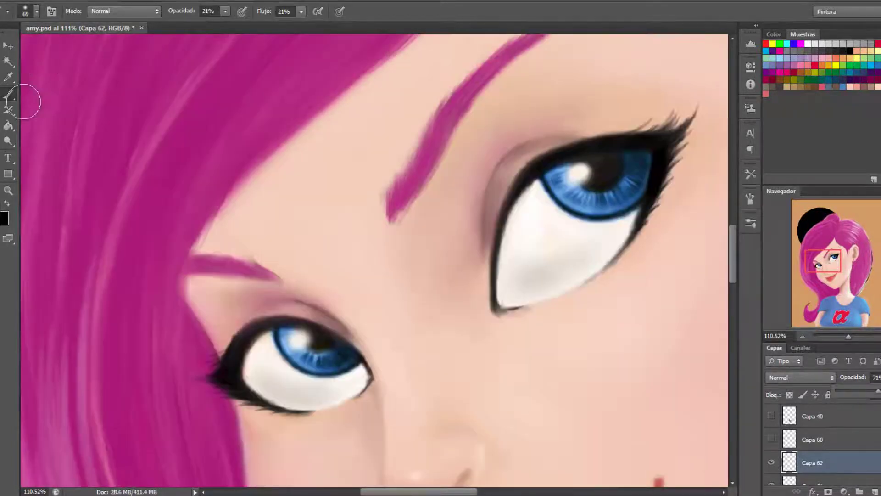
key("e")
scroll(459, 207, "up", 3)
left_click_drag(849, 336, 852, 336)
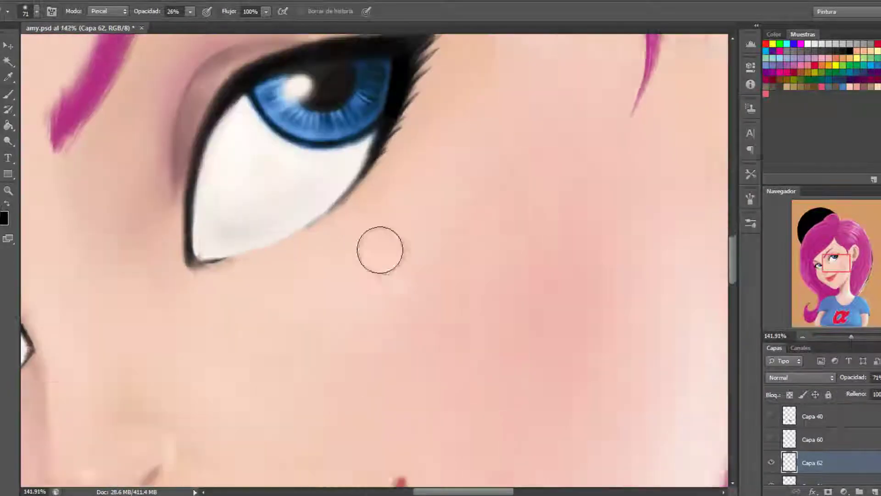
key("b")
right_click(194, 195)
key("Return")
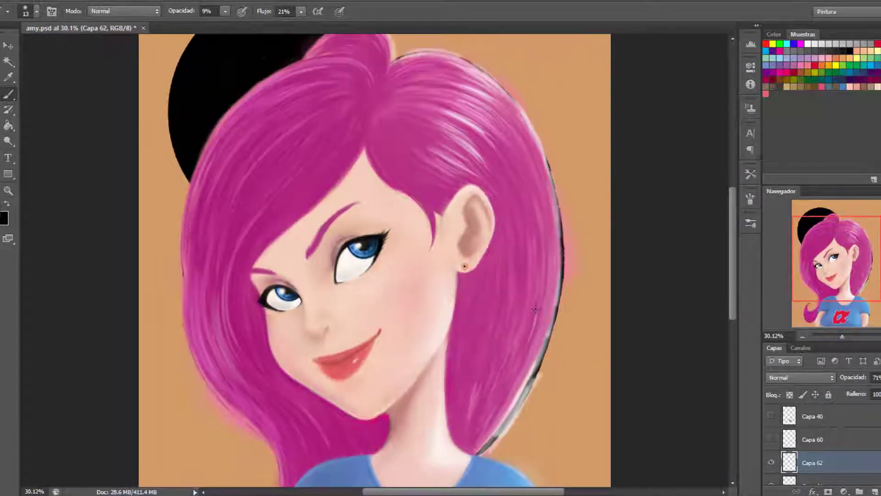
left_click_drag(851, 336, 847, 336)
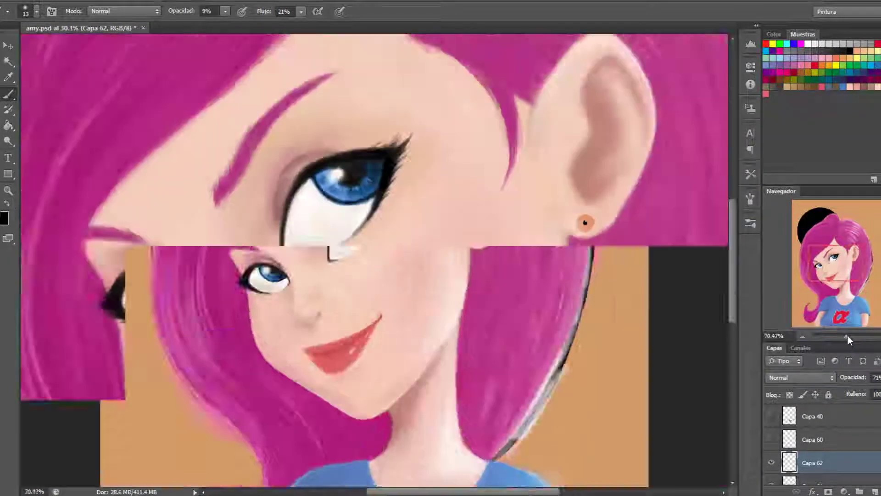
Raise brush opacity to 66% and flow to 91%, shrink the brush to 10, and fit the portrait in view
left_click(225, 11)
left_click(260, 24)
key("shift+9")
key("shift+1")
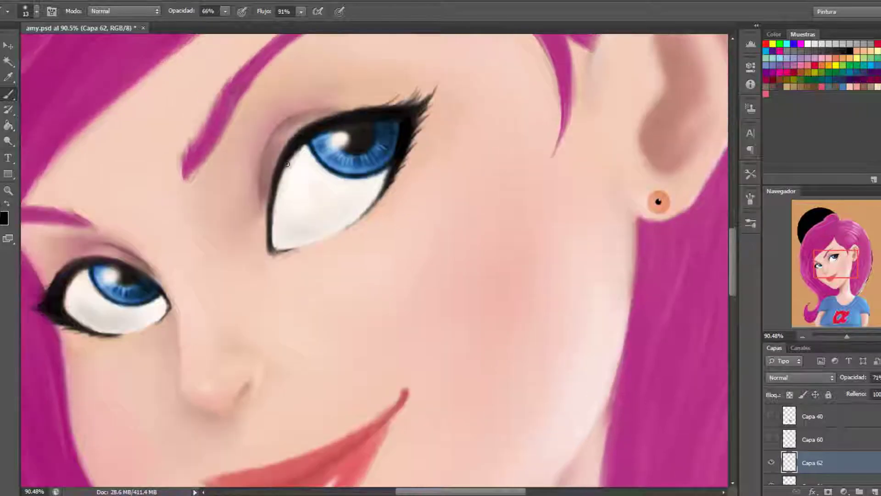
right_click(216, 217)
key("bracketleft")
key("Return")
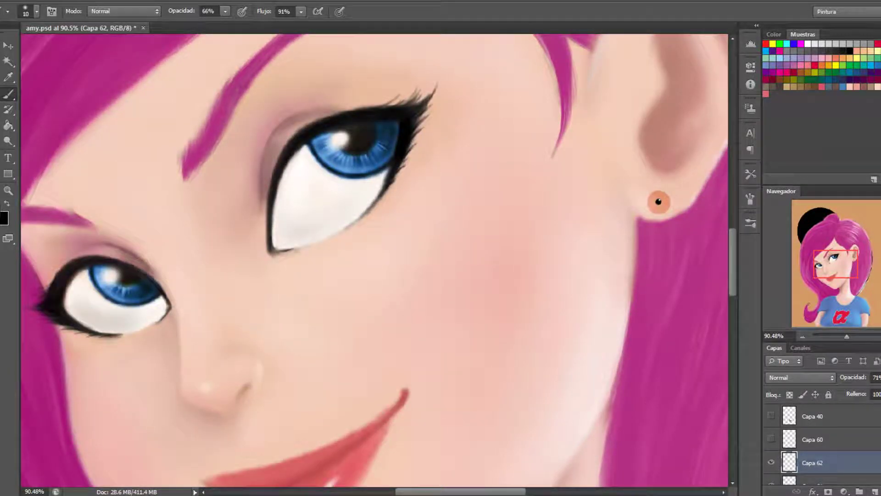
key("ctrl+0")
Sample the pink hair colour and paint a small mole beside the right eye
key("i")
left_click(4, 93)
right_click(472, 235)
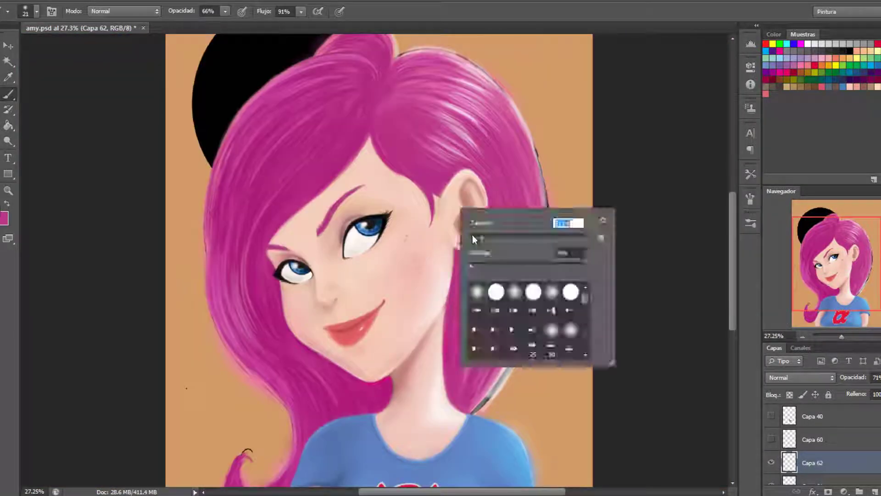
left_click(405, 239)
left_click_drag(836, 335, 840, 337)
scroll(363, 239, "up", 5)
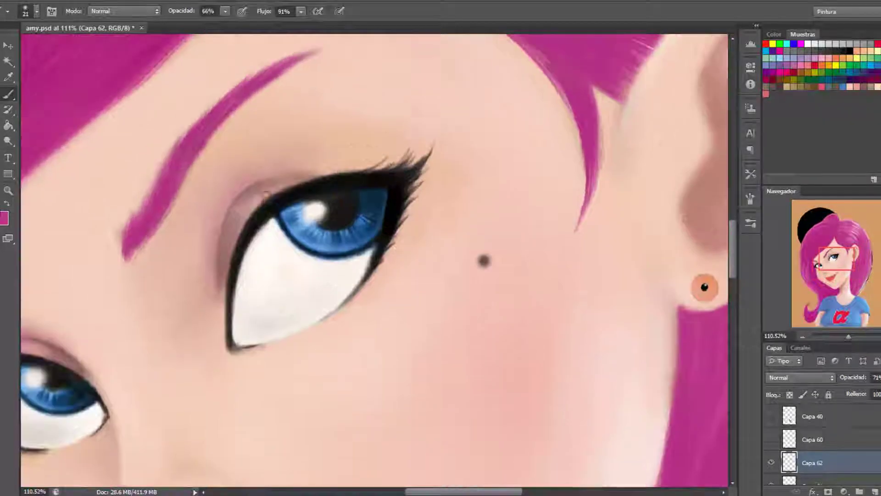
Zoom in on the right eye and lower the brush opacity to 16%
right_click(348, 173)
key("Return")
key("2")
key("8")
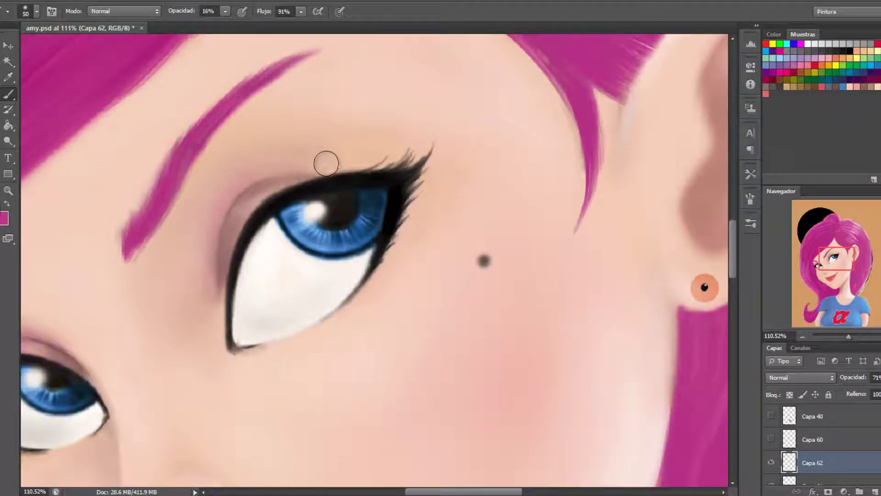
key("1")
key("6")
scroll(488, 417, "left", 5)
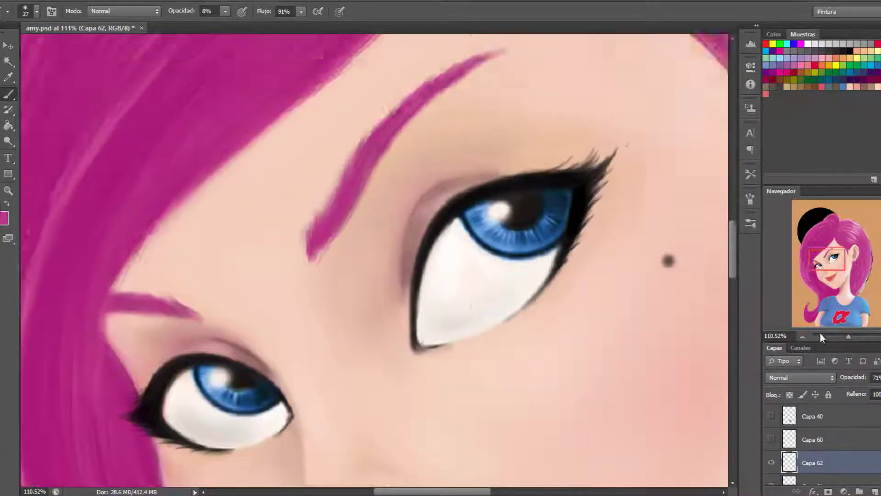
scroll(267, 215, "down", 5)
scroll(318, 160, "up", 3)
Zoom closer on the right eye and drop the brush opacity to 8%
key("i")
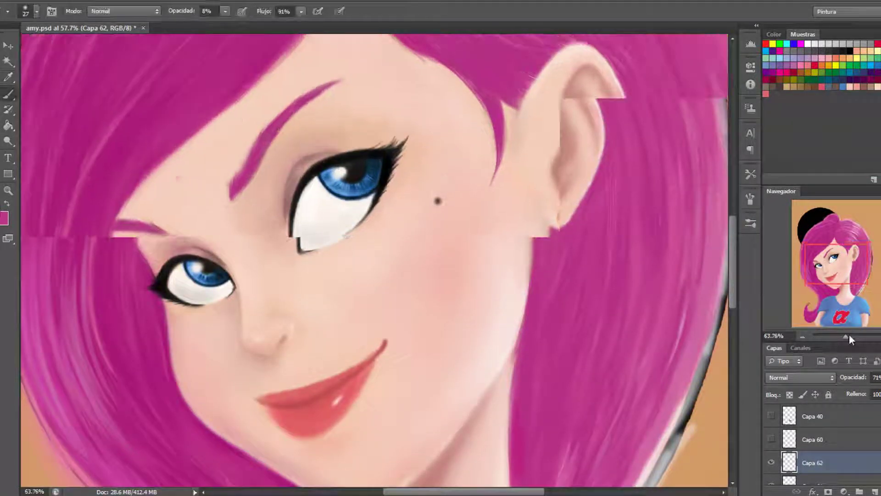
key("b")
scroll(374, 260, "up", 3)
right_click(282, 98)
key("Return")
key("0")
key("8")
scroll(331, 171, "up", 3)
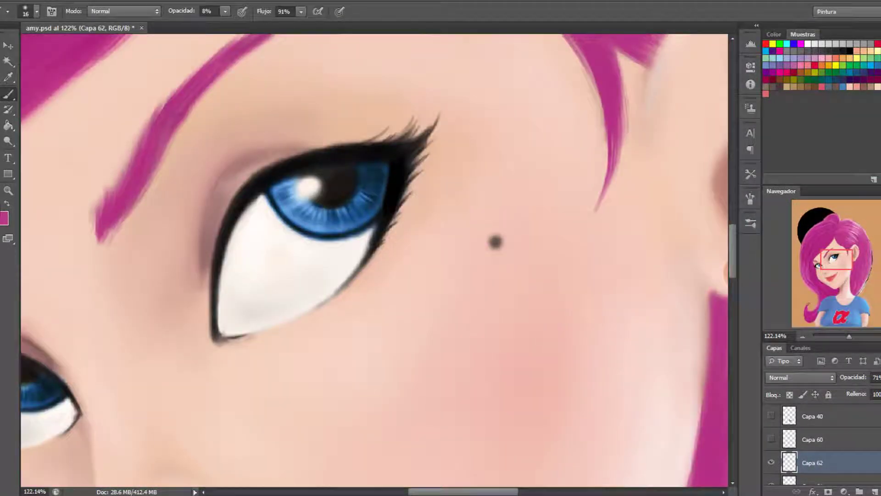
Sample the skin tone and lower the brush flow to 49%
mouse_move(848, 336)
left_mouse_down()
mouse_move(839, 335)
mouse_move(849, 336)
left_mouse_up()
left_click(59, 183, "alt")
left_click(301, 11)
left_click_drag(305, 26, 271, 30)
mouse_move(849, 336)
left_mouse_down()
mouse_move(839, 337)
mouse_move(848, 337)
left_mouse_up()
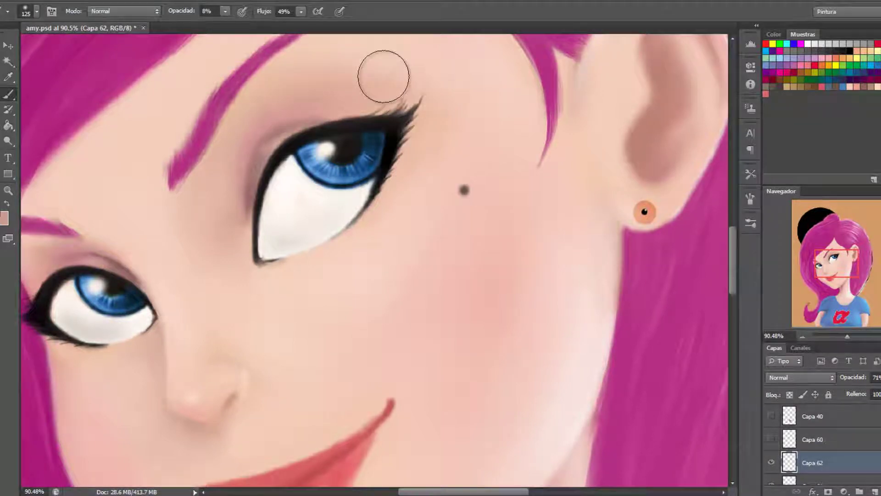
Resample a skin colour from the face and softly blend it above the right eyelid
key("i")
left_click_drag(847, 336, 849, 340)
key("b")
right_click(264, 134)
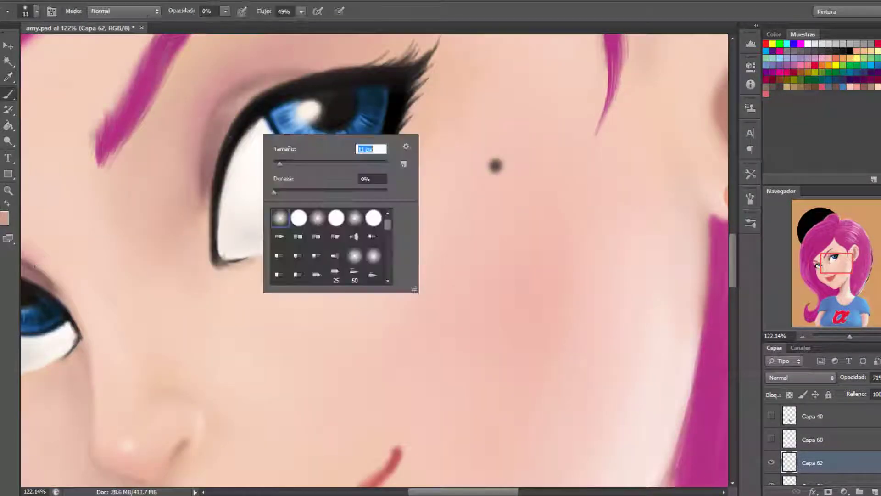
key("Escape")
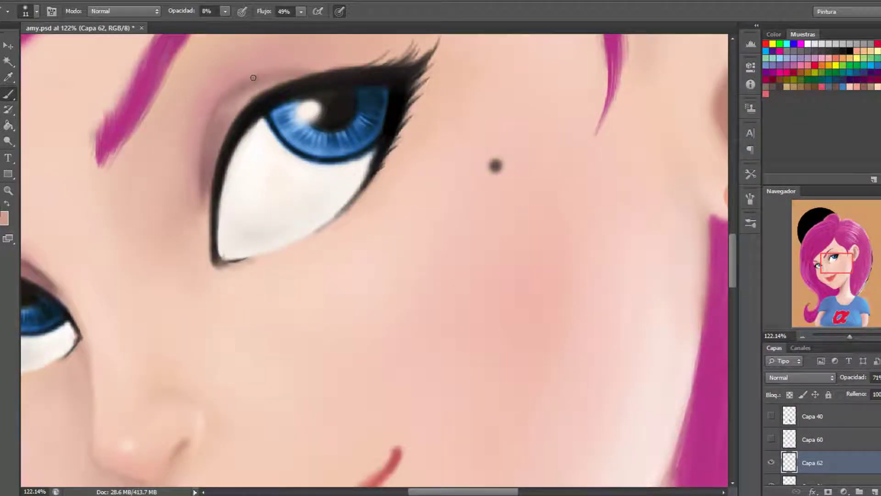
right_click(334, 87)
key("Escape")
left_click_drag(849, 337, 845, 337)
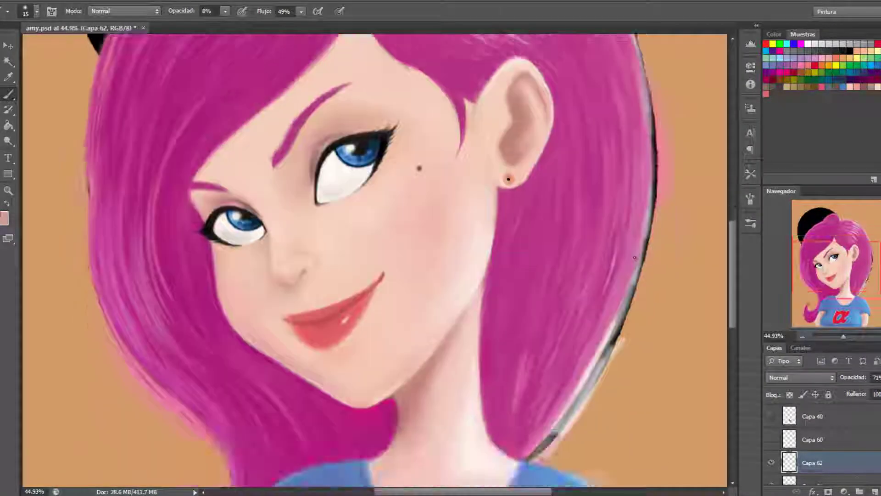
Enlarge the earring on Capa 54 slightly and position it on the earlobe
key("v")
left_click(524, 236, "ctrl")
key("ctrl+t")
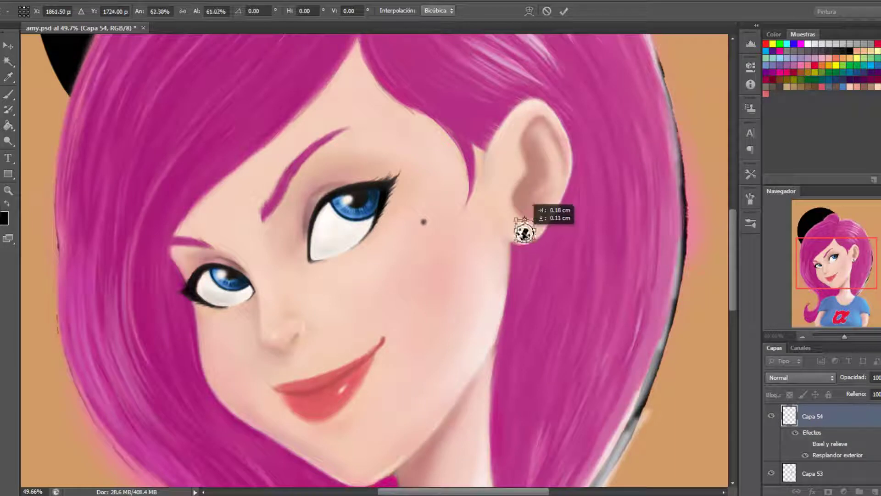
left_click_drag(540, 250, 532, 229)
left_click_drag(845, 337, 848, 337)
left_click_drag(535, 211, 532, 209)
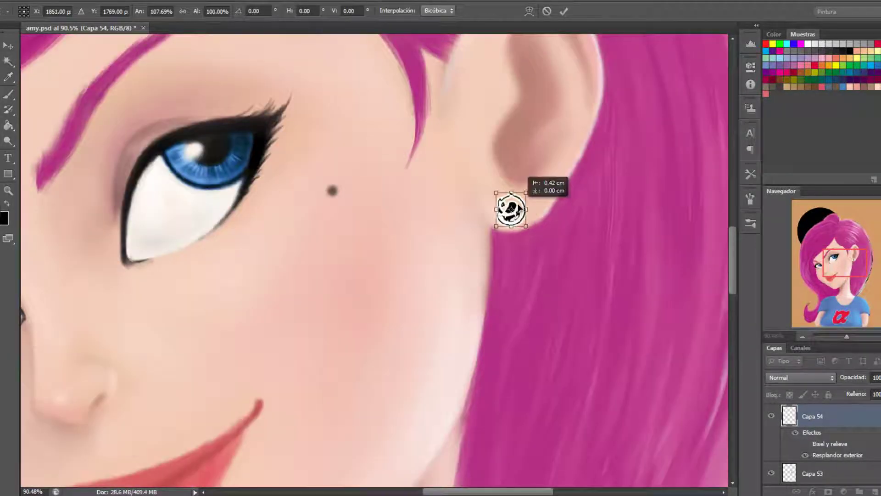
key("Return")
Magic Wand-select the earring's shape, add a layer above it, and bring the ear into view
key("w")
key("ctrl+bracketleft")
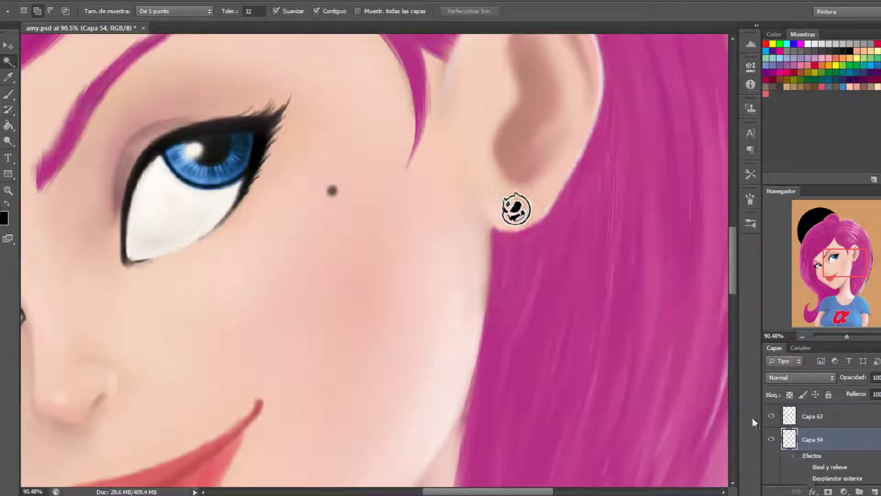
left_click(516, 209)
left_click_drag(847, 337, 852, 337)
left_click_drag(264, 105, 57, 133)
Fill the earring selection with white on the new layer and deselect
left_click(813, 416)
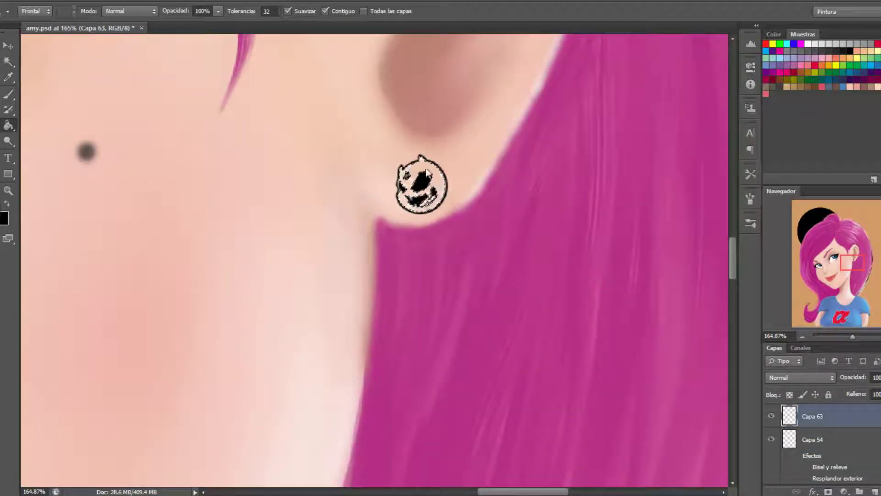
key("ctrl+BackSpace")
key("ctrl+d")
left_click_drag(829, 337, 852, 337)
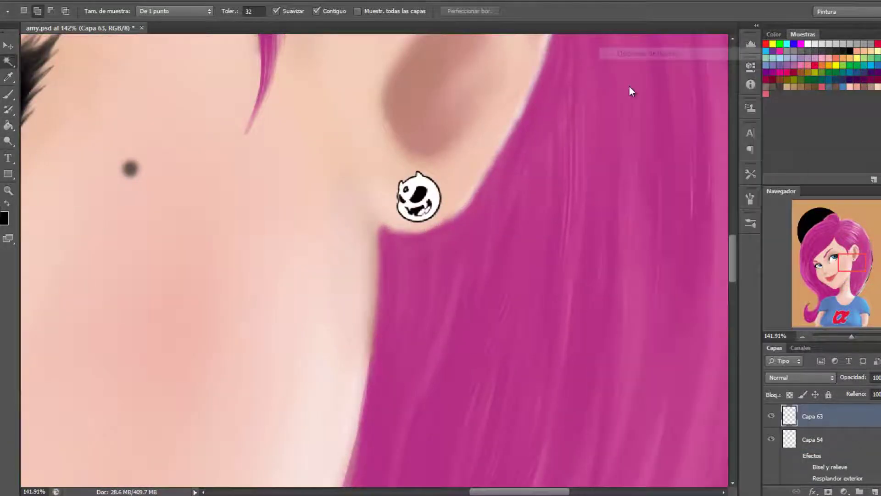
Give the white earring a Bevel and Emboss (depth 83%) and a near-white Color Overlay
double_click(796, 416)
left_click(568, 144)
left_click(597, 143)
left_click_drag(760, 188, 764, 165)
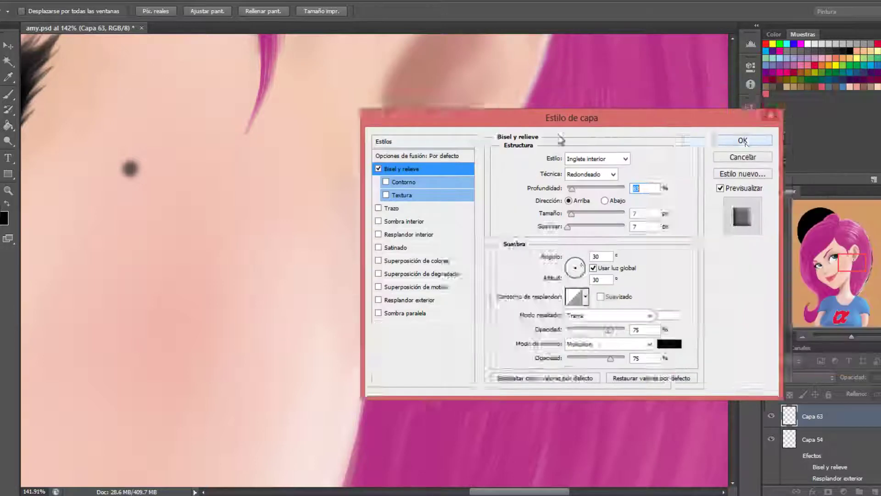
left_click_drag(763, 93, 718, 141)
left_click_drag(719, 212, 718, 211)
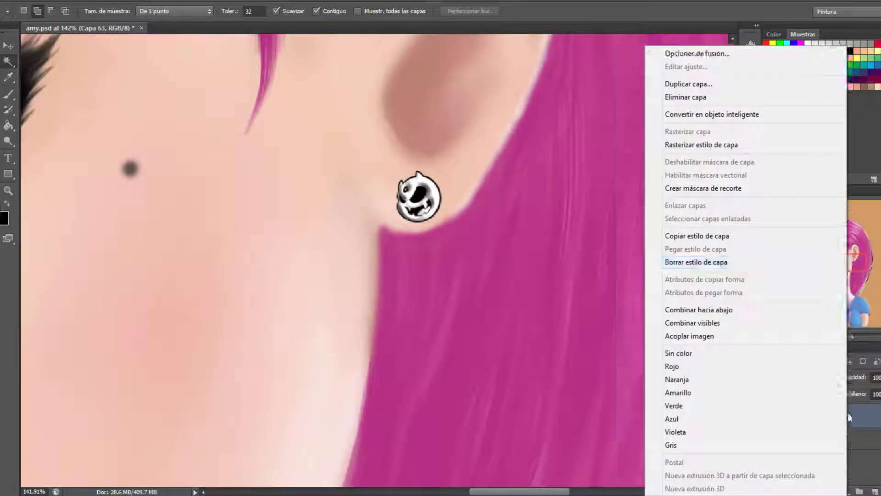
left_click(542, 151)
key("Return")
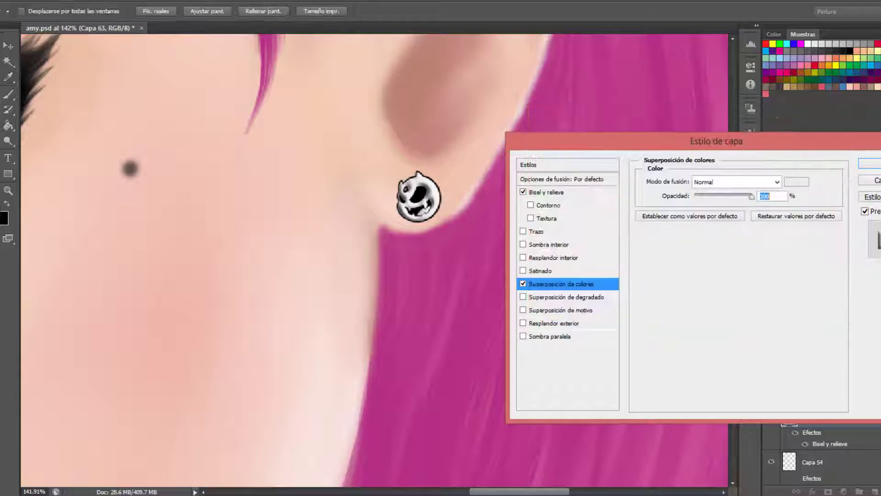
key("Return")
Check the original earring layer's blending options, zoom out, and set a 22 px brush
right_click(808, 443)
left_click(753, 5)
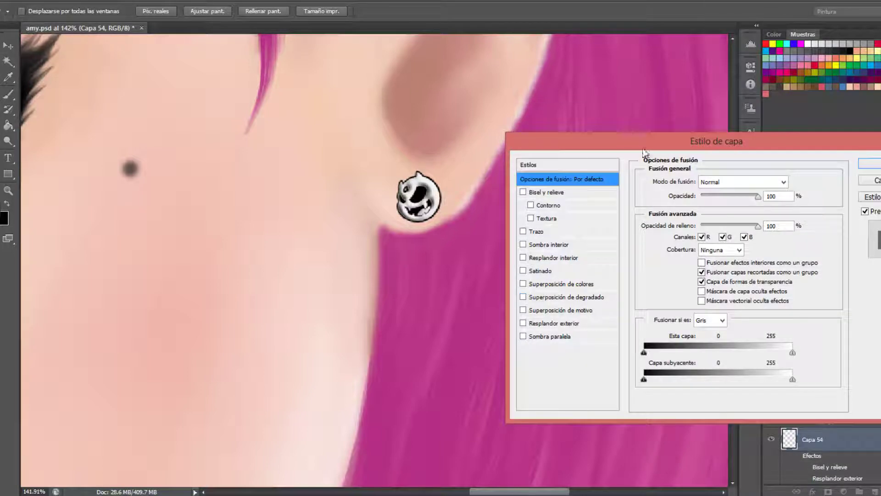
key("Return")
mouse_move(852, 337)
left_mouse_down()
mouse_move(840, 337)
mouse_move(849, 336)
left_mouse_up()
key("b")
right_click(502, 286)
key("Return")
Set the brush to 17 px at 39% opacity and darken the eyebrow's lower tail
key("4")
key("3")
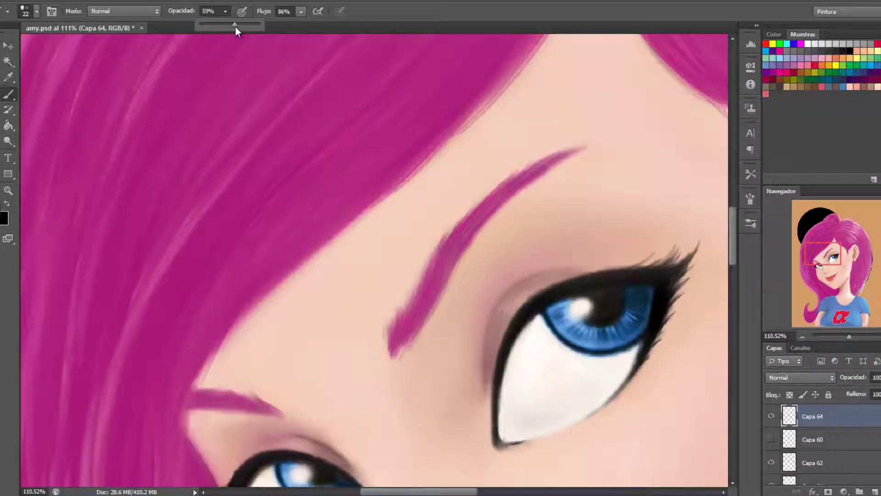
right_click(412, 337)
key("Return")
key("6")
left_click_drag(225, 21, 213, 22)
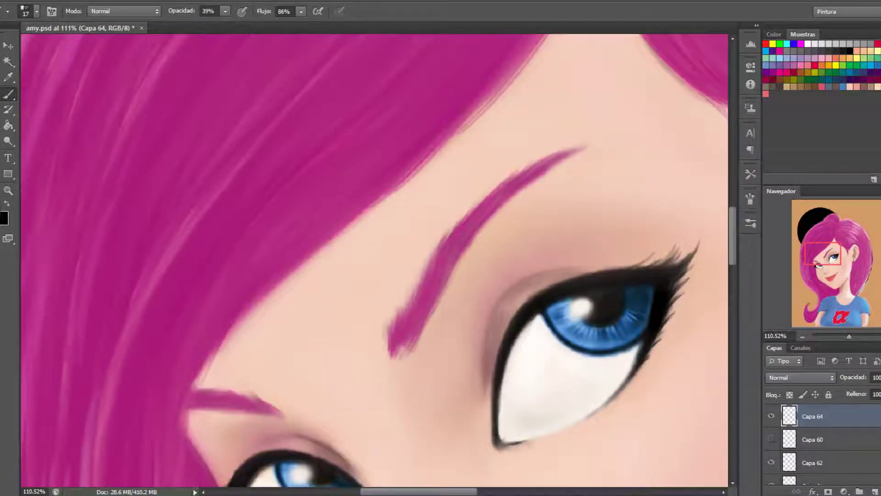
left_click_drag(429, 312, 400, 350)
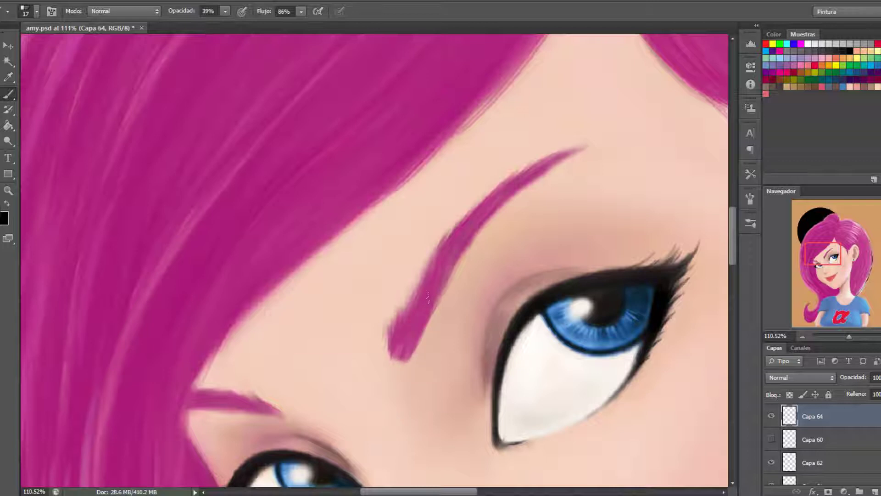
Thin the eyebrow tail with sampled skin colour, then enlarge the brush at 16% opacity
left_click(495, 324, "alt")
left_click_drag(389, 353, 402, 305)
right_click(402, 304)
left_click(404, 307, "alt")
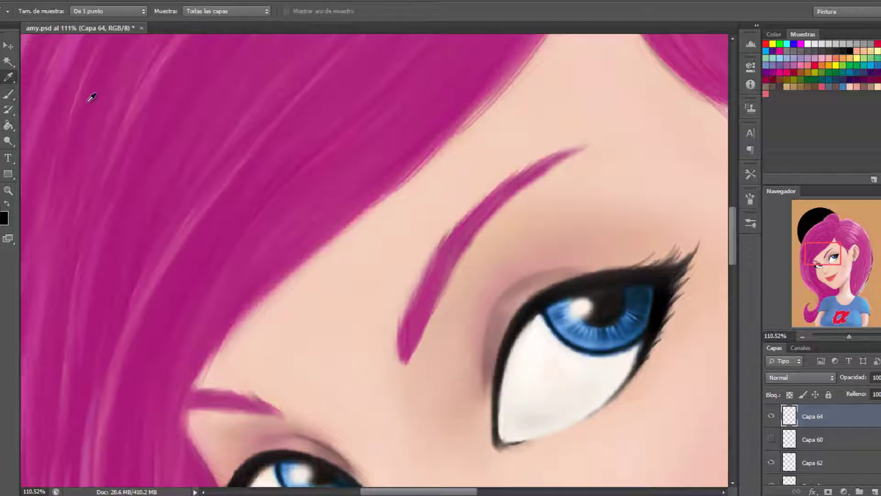
key("bracketright")
key("bracketright")
key("bracketright")
key("1")
key("6")
Bring the shirt into view, sample the neck skin tone and adjust brush size
left_click_drag(849, 336, 844, 336)
left_click_drag(833, 276, 850, 310)
key("alt")
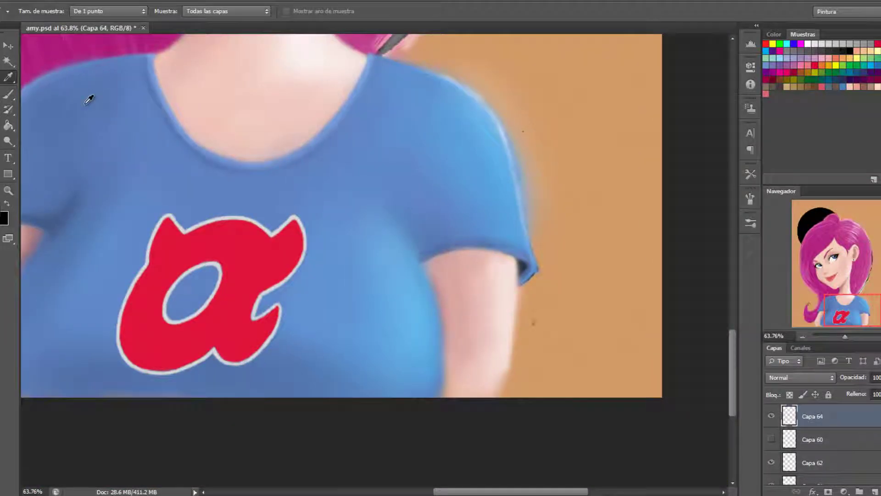
scroll(226, 368, "left", 6)
scroll(226, 368, "up", 4)
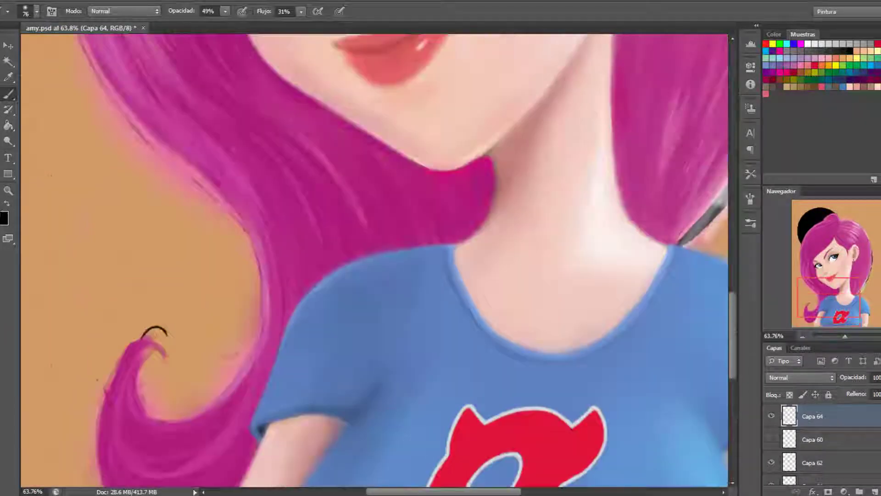
left_click(559, 179, "alt")
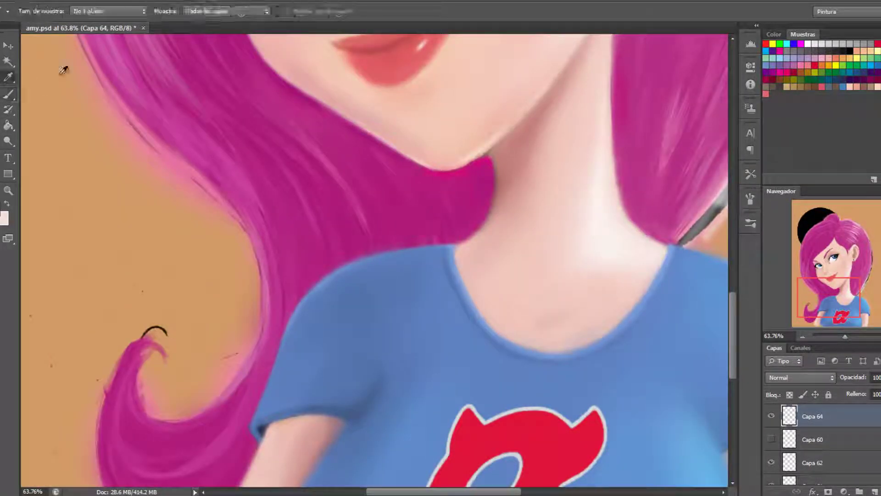
right_click(626, 279)
left_click_drag(845, 337, 845, 336)
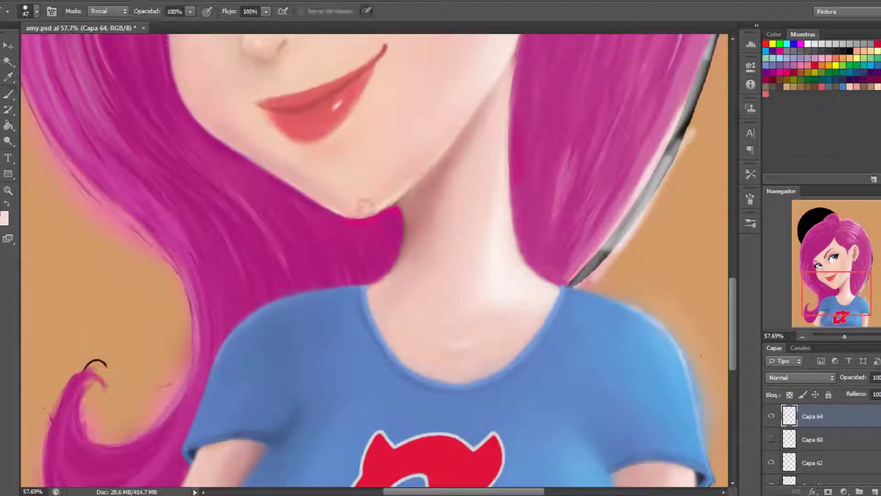
key("e")
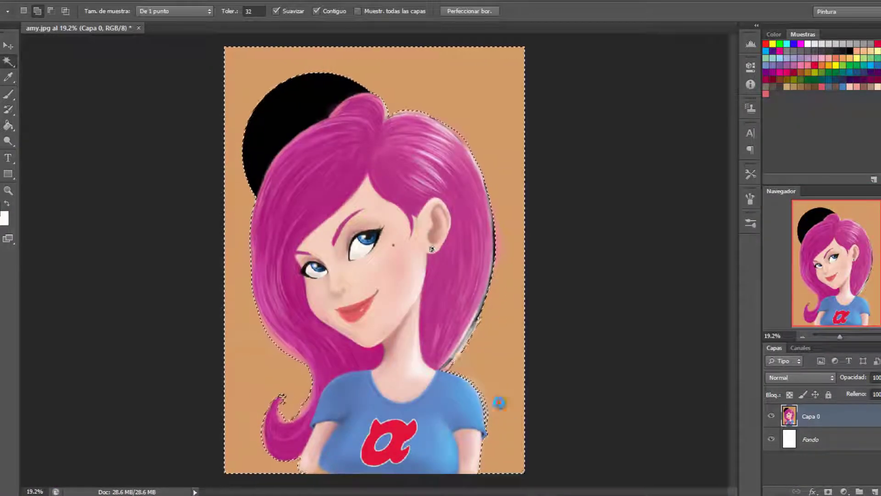
Fill the selected background white on a new layer and deselect
key("g")
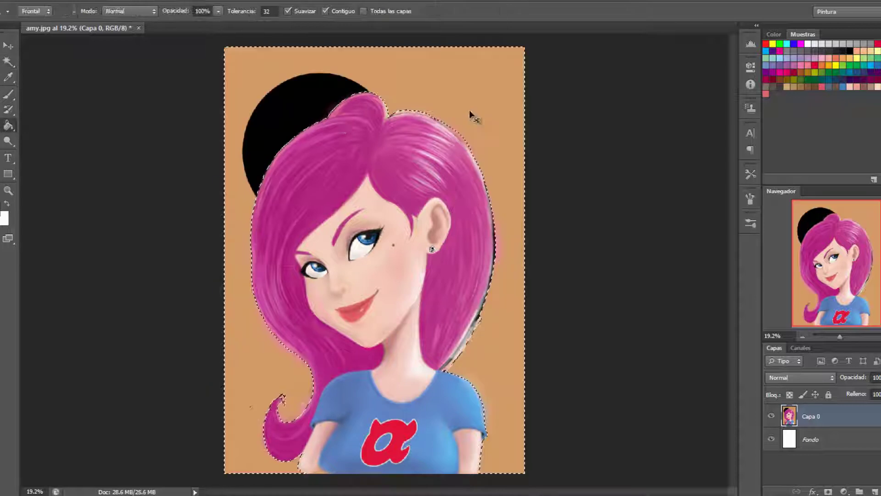
key("ctrl+shift+alt+n")
left_click(273, 97)
key("ctrl+d")
Paint white over the pinkish fringe on the top-right hair edge with a 47%-flow brush
left_click_drag(840, 337, 843, 336)
key("b")
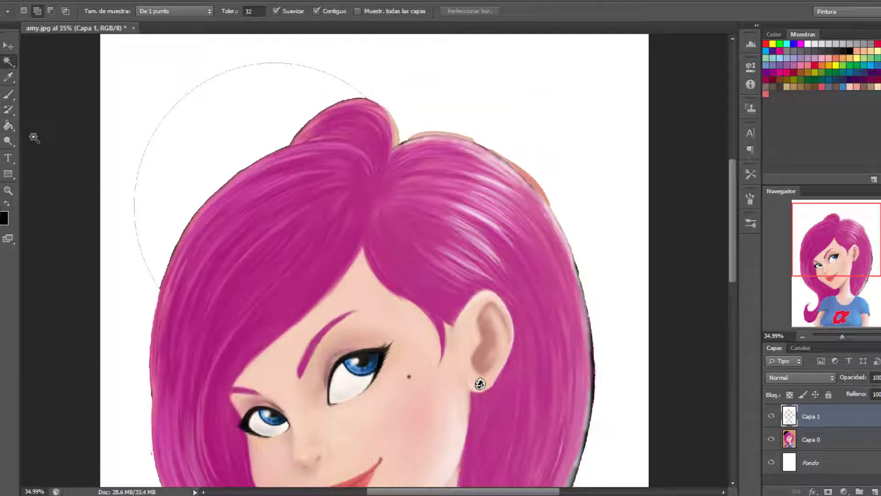
left_click(225, 11)
right_click(420, 212)
mouse_move(258, 24)
left_mouse_down()
mouse_move(235, 24)
mouse_move(273, 24)
left_mouse_up()
left_click(301, 11)
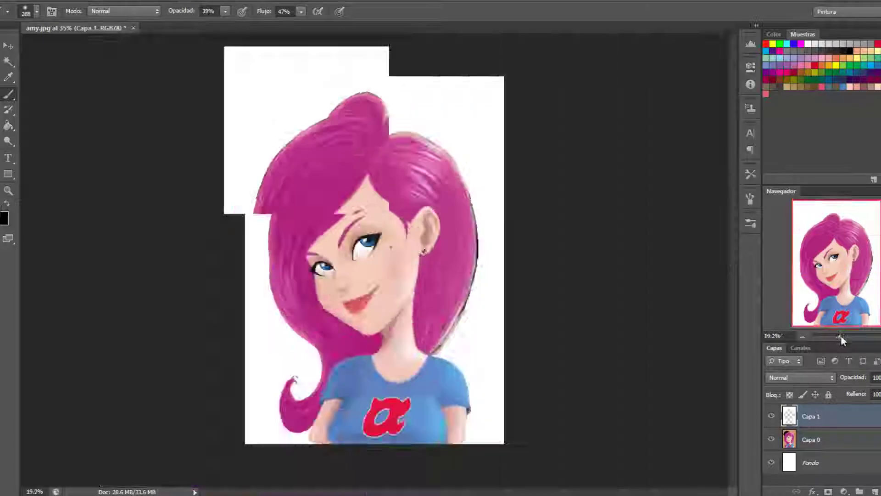
left_click_drag(842, 337, 844, 336)
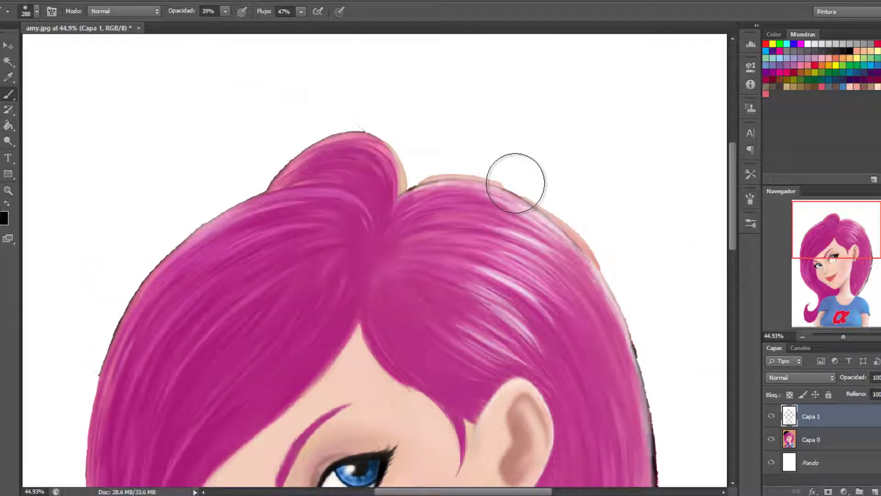
right_click(515, 182, "alt")
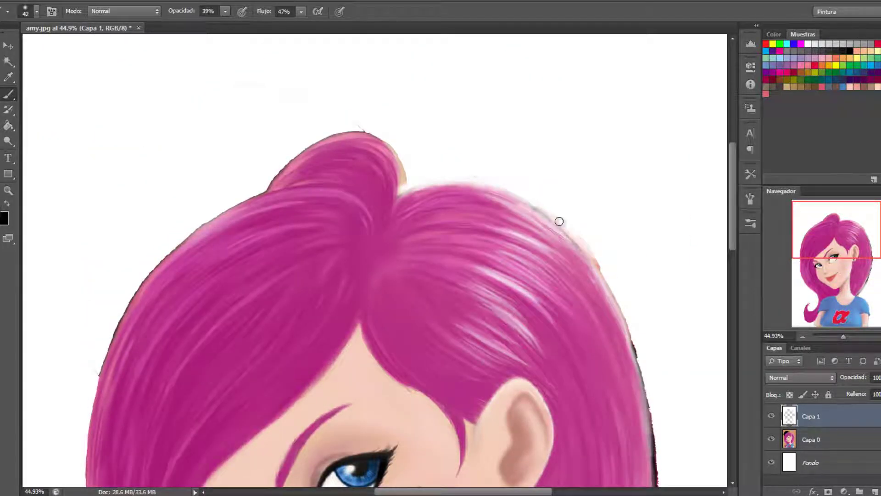
scroll(559, 222, "down", 3)
left_click_drag(586, 137, 515, 77)
mouse_move(591, 146)
left_mouse_down()
mouse_move(619, 194)
mouse_move(641, 265)
left_mouse_up()
Clean the right and lower hair edges beside the face and neck with a 78 px brush
scroll(732, 266, "down", 3)
right_click(576, 264, "alt")
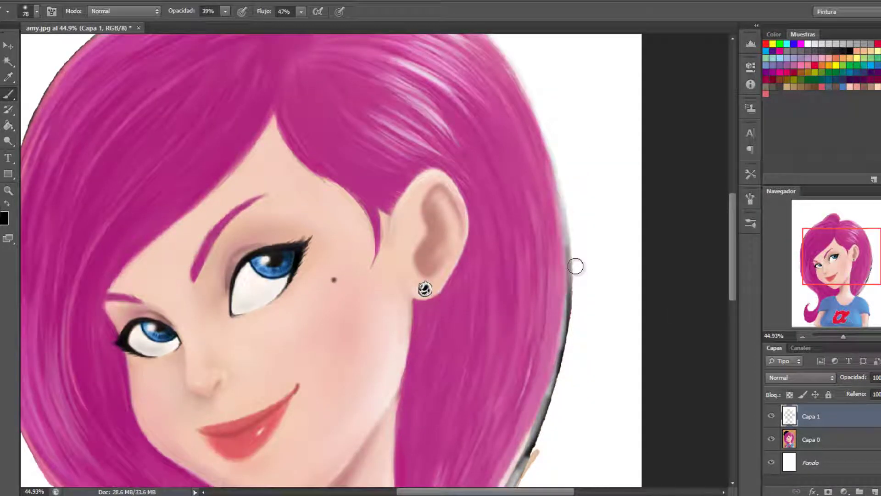
left_click_drag(577, 264, 565, 202)
key("ctrl+minus")
mouse_move(524, 248)
left_mouse_down()
mouse_move(506, 394)
mouse_move(482, 437)
left_mouse_up()
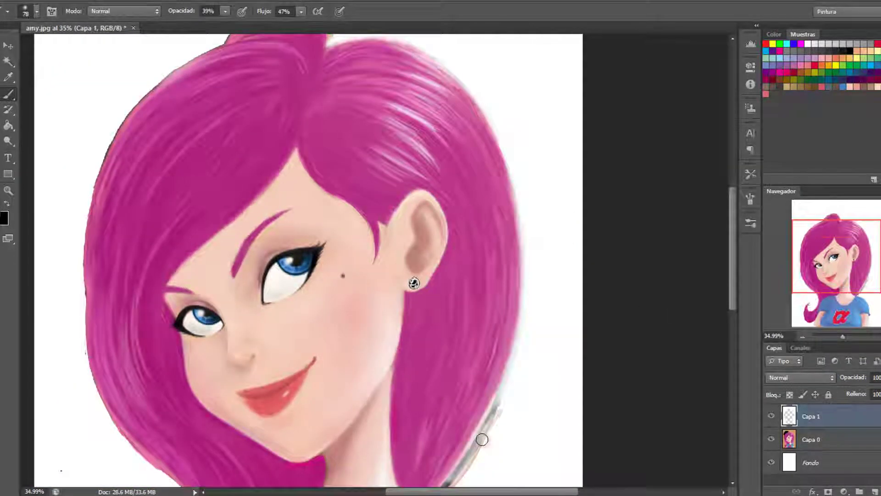
scroll(482, 437, "down", 2)
left_click_drag(457, 375, 443, 387)
scroll(443, 388, "up", 2)
Resize the brush to 20 px, then 41 px, and raise its opacity for the shirt area
right_click(532, 260)
left_click_drag(580, 279, 567, 278)
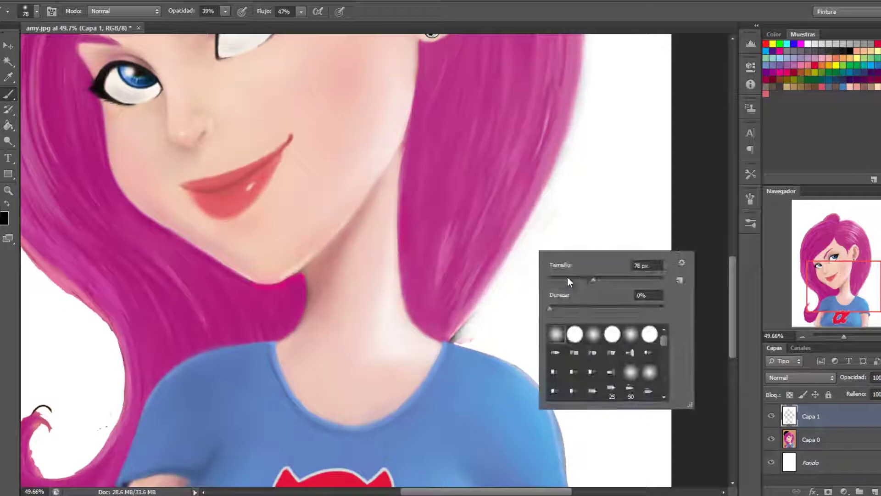
key("Return")
key("bracketleft")
key("bracketleft")
key("bracketleft")
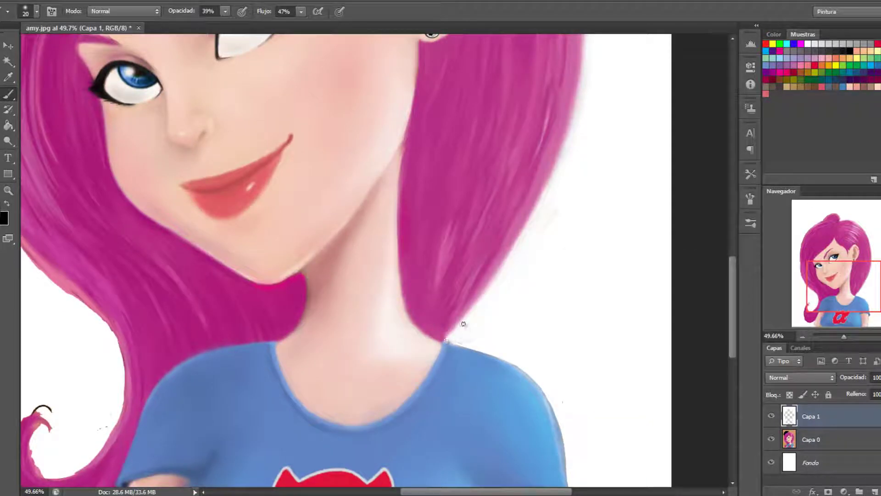
right_click(604, 303)
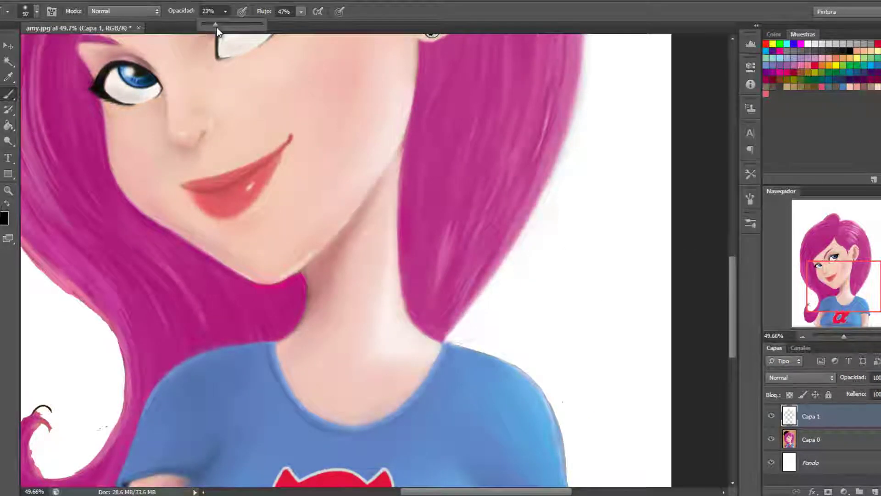
scroll(459, 276, "down", 3)
right_click(629, 206)
left_click_drag(225, 11, 218, 24)
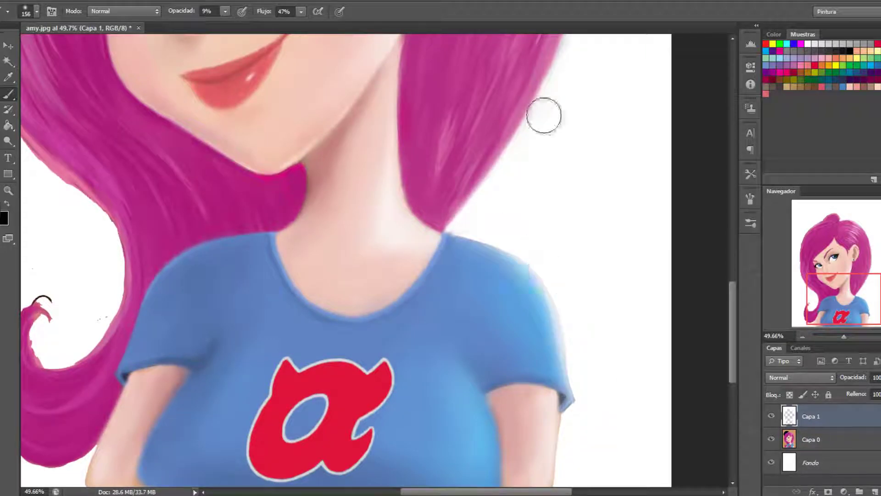
scroll(544, 114, "down", 3)
left_click_drag(225, 11, 235, 26)
key("bracketright")
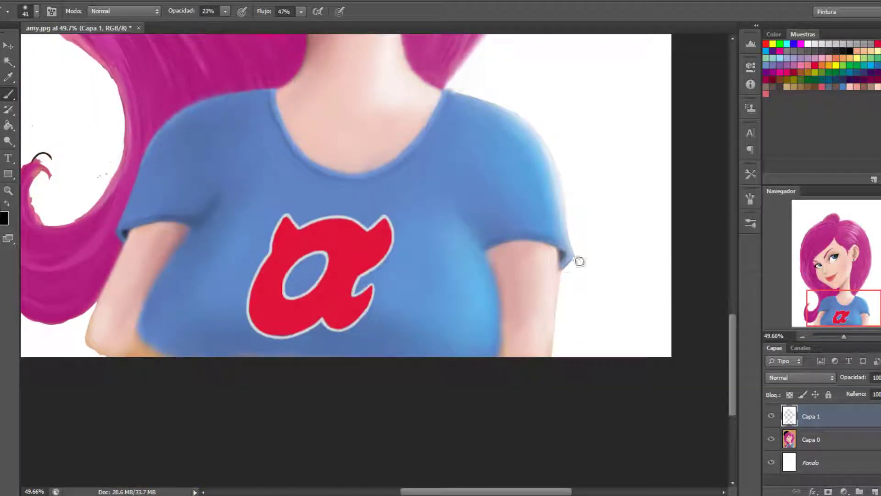
scroll(548, 415, "down", 3)
scroll(362, 211, "up", 3)
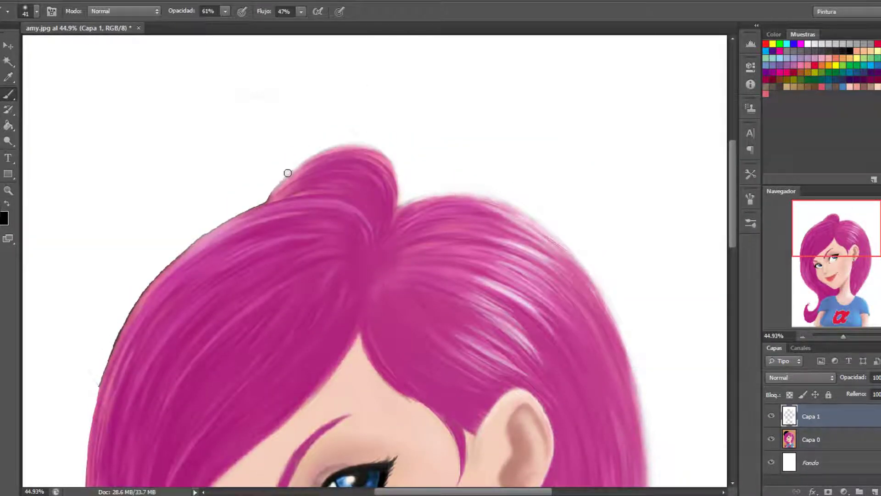
At 61% opacity on a mirrored view, soften the hair outline and smooth the curl's edge
key("6")
key("1")
key("ctrl+shift+h")
mouse_move(443, 187)
left_mouse_down()
mouse_move(497, 252)
mouse_move(437, 367)
mouse_move(468, 333)
mouse_move(403, 386)
left_mouse_up()
scroll(517, 315, "down", 2)
scroll(525, 338, "down", 3)
scroll(525, 338, "down", 5)
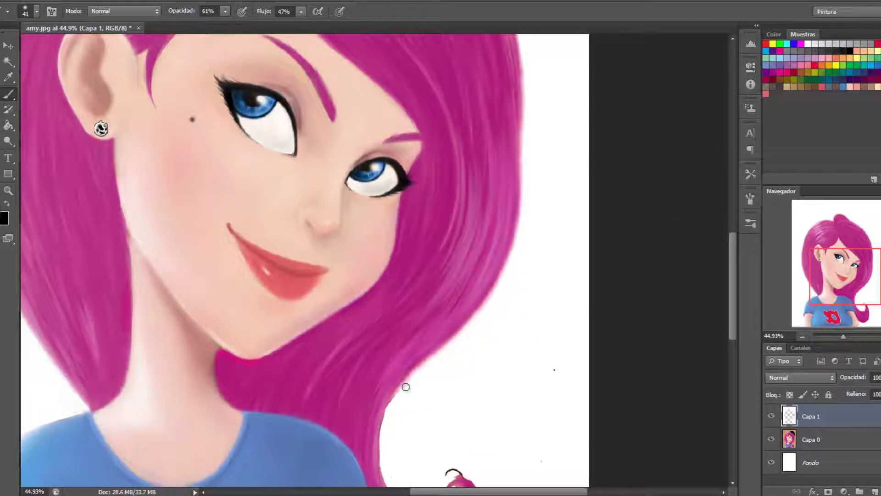
scroll(403, 386, "down", 6)
mouse_move(396, 296)
left_mouse_down()
mouse_move(435, 336)
mouse_move(458, 301)
mouse_move(457, 285)
mouse_move(496, 384)
mouse_move(502, 357)
mouse_move(468, 289)
left_mouse_up()
mouse_move(491, 388)
left_mouse_down()
mouse_move(464, 425)
mouse_move(415, 424)
left_mouse_up()
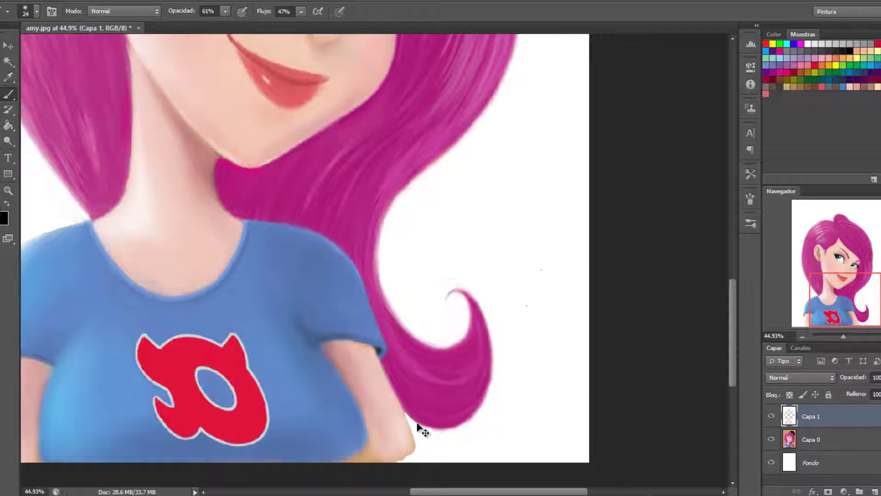
key("2")
key("1")
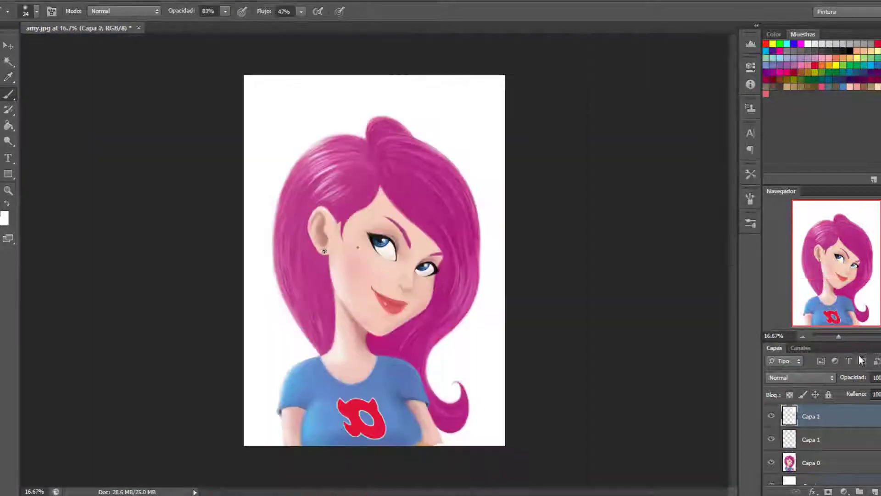
Shift the Capa 0 portrait layer slightly down with Free Transform and return to the Brush
left_click(812, 463)
key("ctrl+t")
left_click_drag(412, 279, 437, 344)
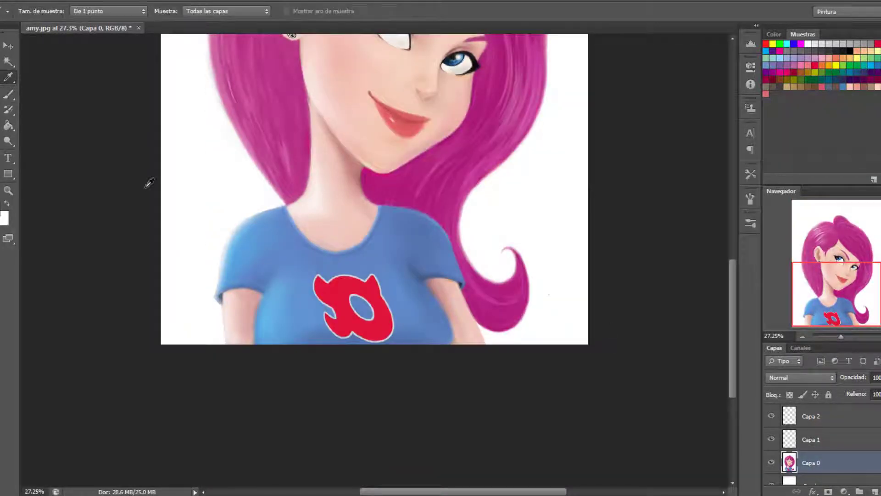
key("b")
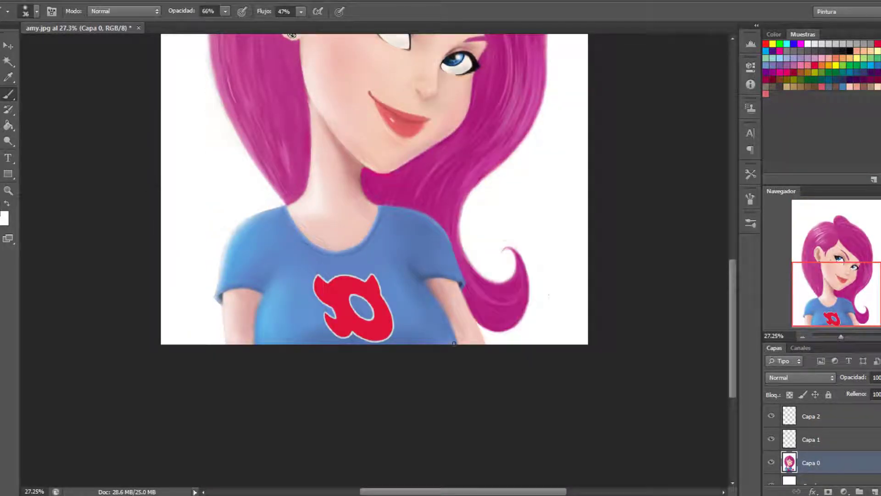
key("2")
key("2")
left_click_drag(842, 336, 835, 335)
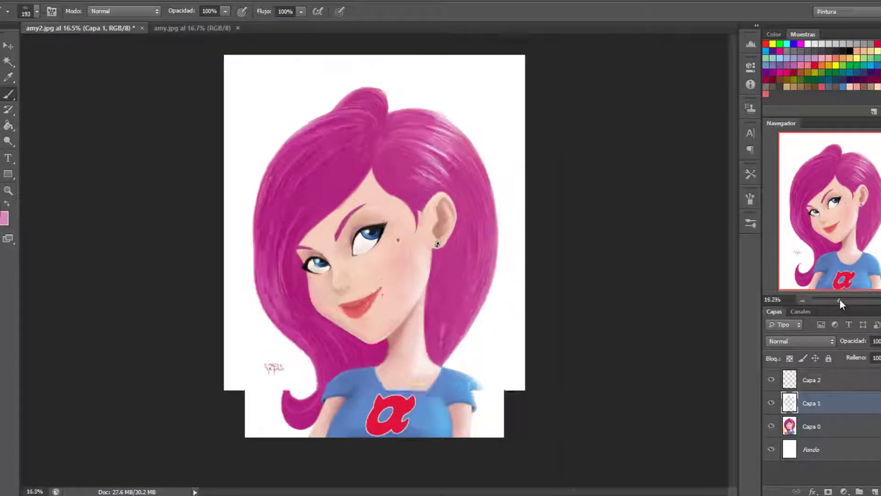
left_click_drag(840, 299, 842, 299)
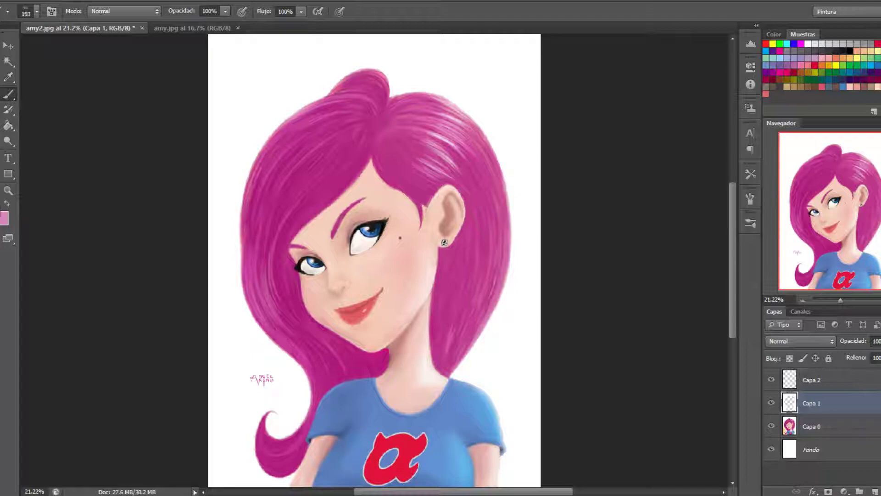